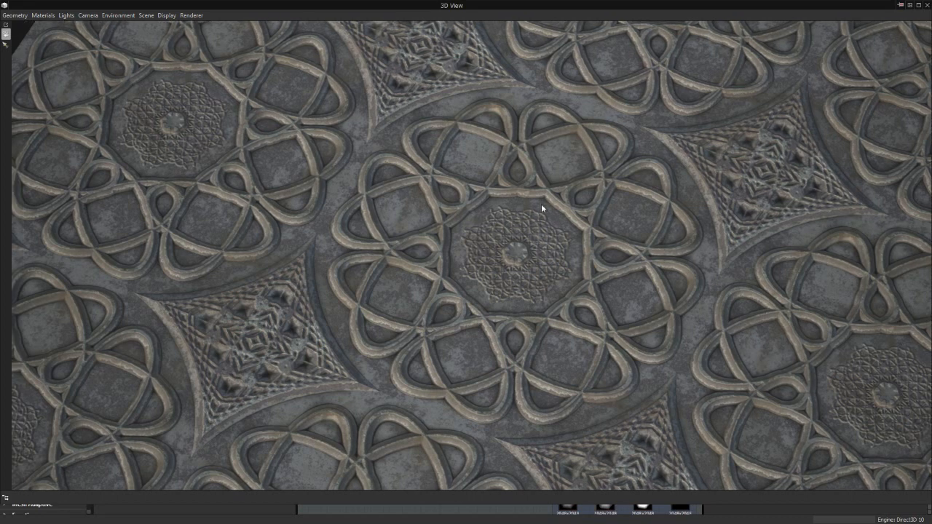
Examine the carved ceiling material in the 3D view from several distances and angles, including the rosettes and the diamond-shaped ornaments
{"action": "middle_click_drag", "start_coordinate": [499, 196], "coordinate": [494, 193]}
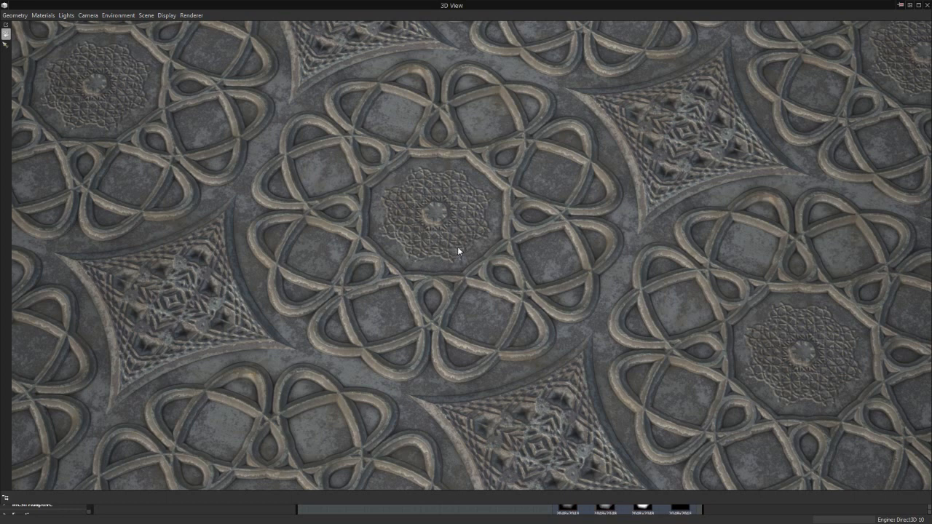
{"action": "scroll", "coordinate": [458, 246], "scroll_direction": "up", "scroll_amount": 1}
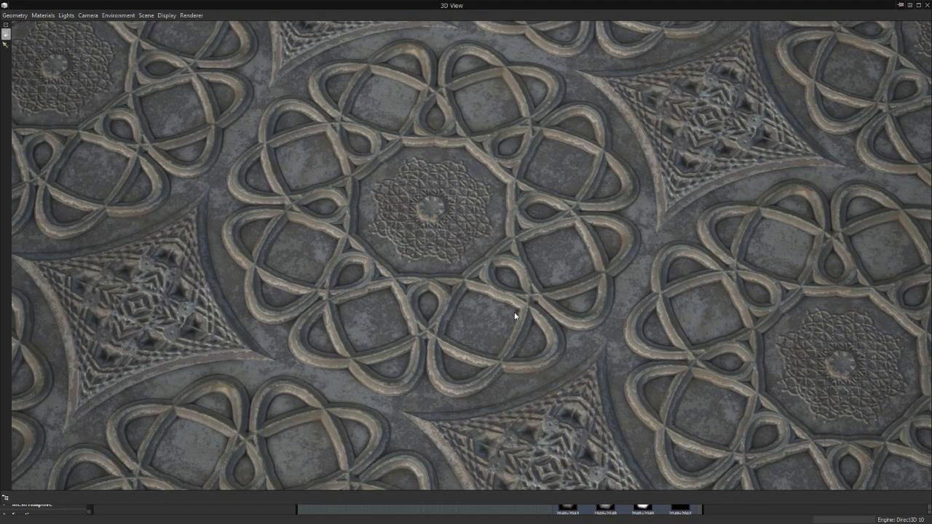
{"action": "scroll", "coordinate": [462, 162], "scroll_direction": "up", "scroll_amount": 2}
{"action": "middle_click_drag", "start_coordinate": [462, 162], "coordinate": [503, 164]}
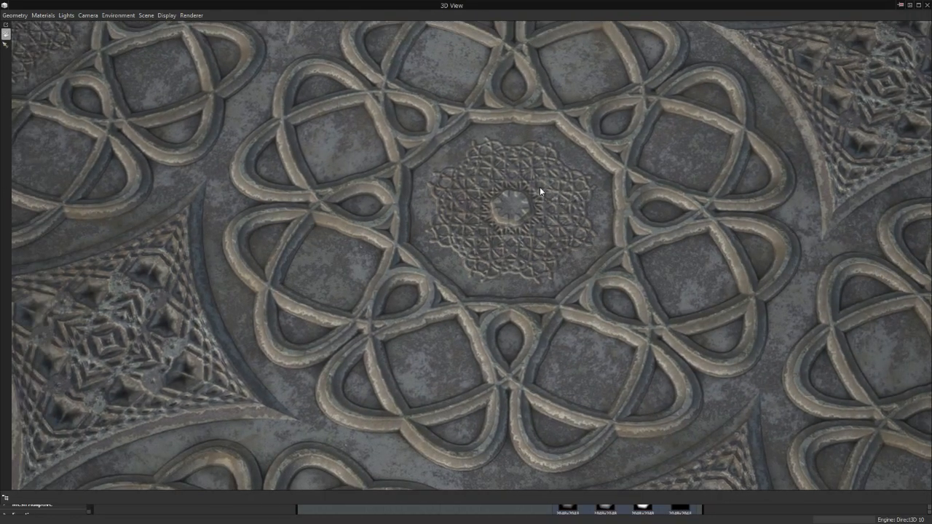
{"action": "scroll", "coordinate": [539, 189], "scroll_direction": "down", "scroll_amount": 2}
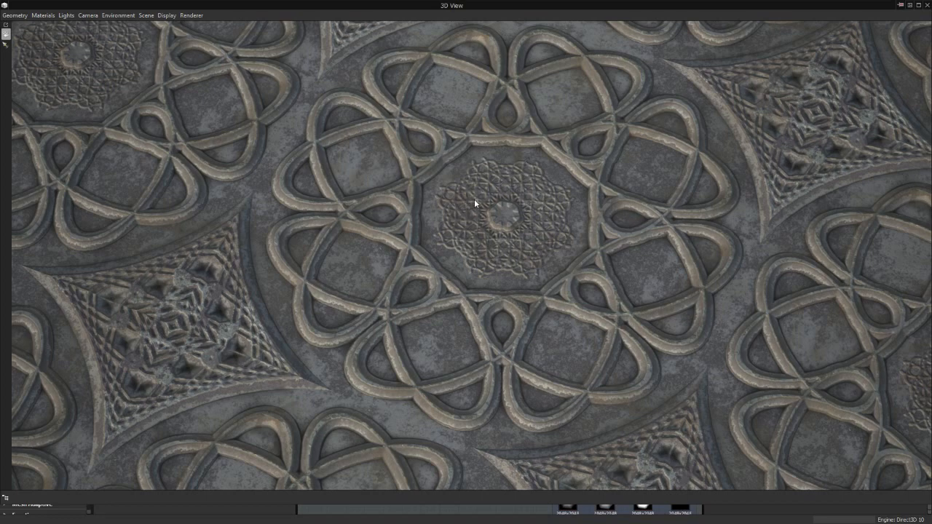
{"action": "left_click_drag", "start_coordinate": [474, 199], "coordinate": [470, 201]}
{"action": "scroll", "coordinate": [405, 96], "scroll_direction": "down", "scroll_amount": 2}
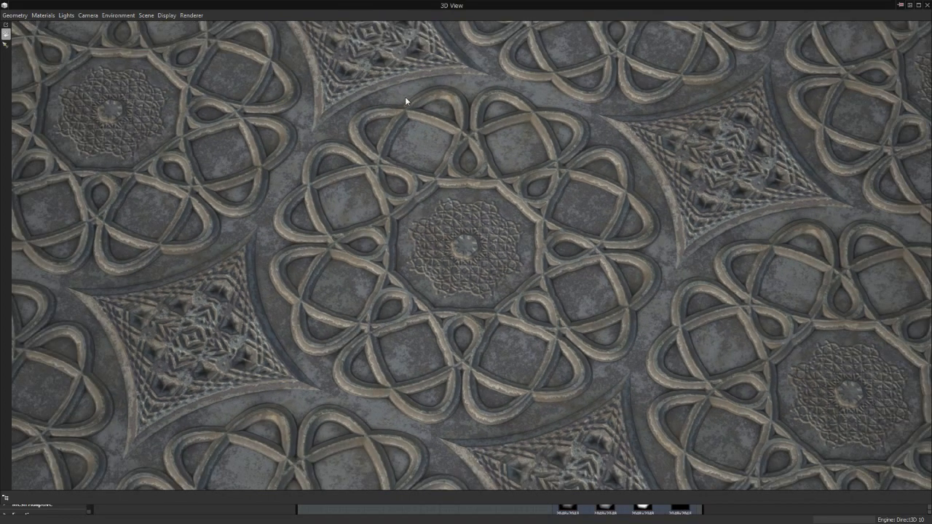
{"action": "scroll", "coordinate": [375, 66], "scroll_direction": "down", "scroll_amount": 6}
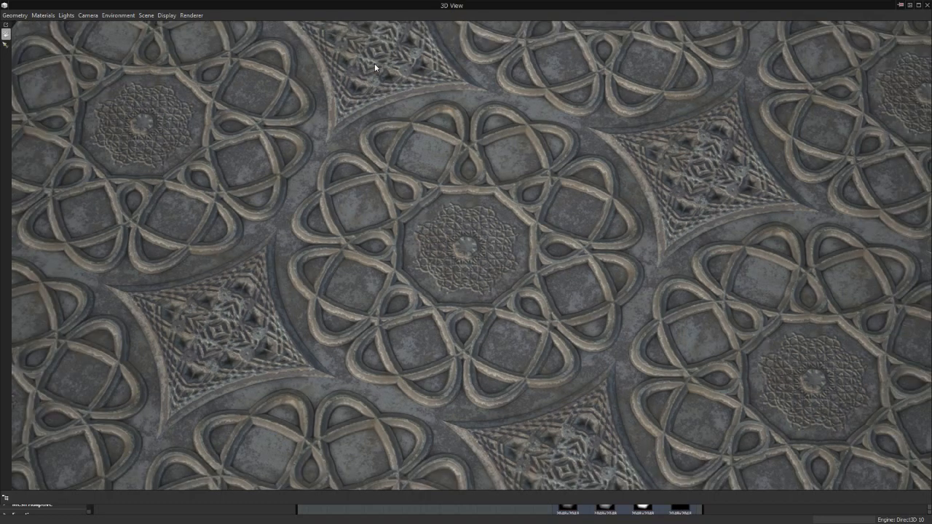
{"action": "scroll", "coordinate": [371, 157], "scroll_direction": "up", "scroll_amount": 5}
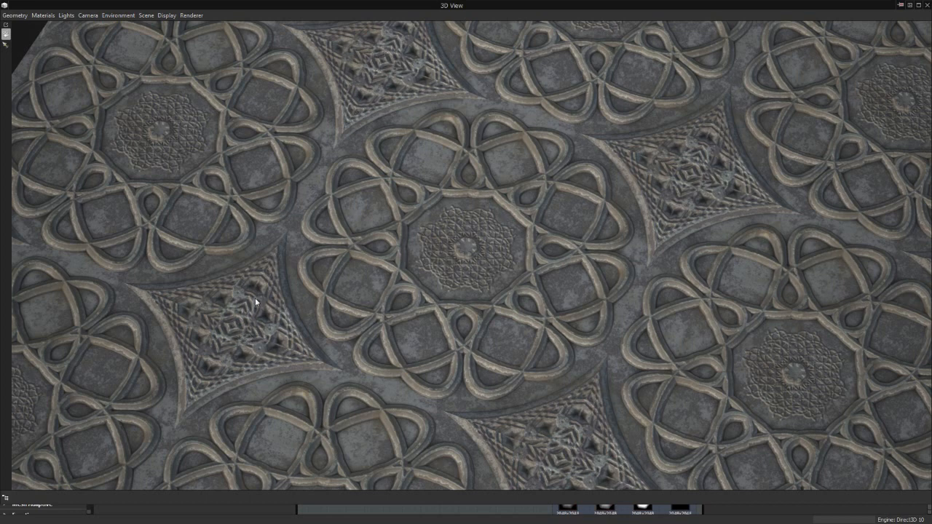
{"action": "left_click_drag", "start_coordinate": [236, 328], "coordinate": [414, 128]}
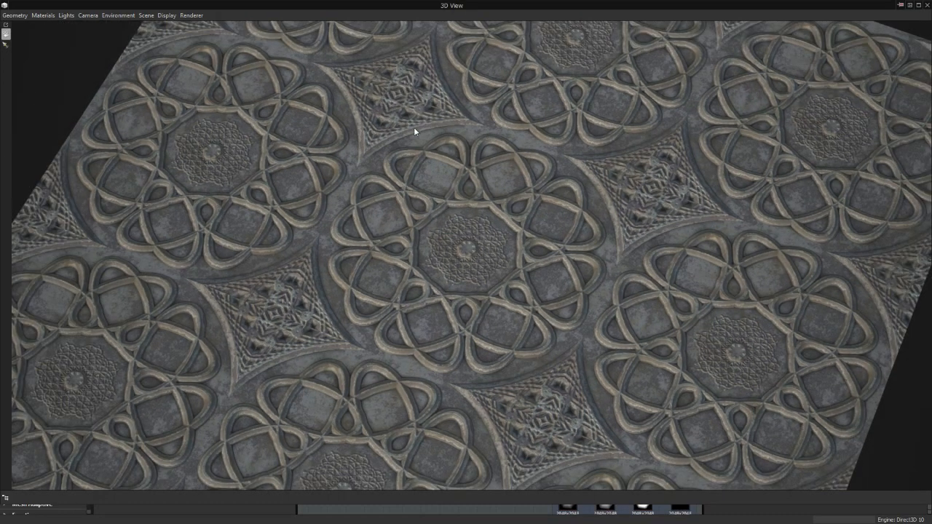
{"action": "mouse_move", "coordinate": [406, 93]}
{"action": "left_mouse_down"}
{"action": "mouse_move", "coordinate": [415, 45]}
{"action": "mouse_move", "coordinate": [440, 84]}
{"action": "mouse_move", "coordinate": [426, 67]}
{"action": "mouse_move", "coordinate": [413, 76]}
{"action": "left_mouse_up"}
{"action": "left_click_drag", "start_coordinate": [568, 311], "coordinate": [632, 81]}
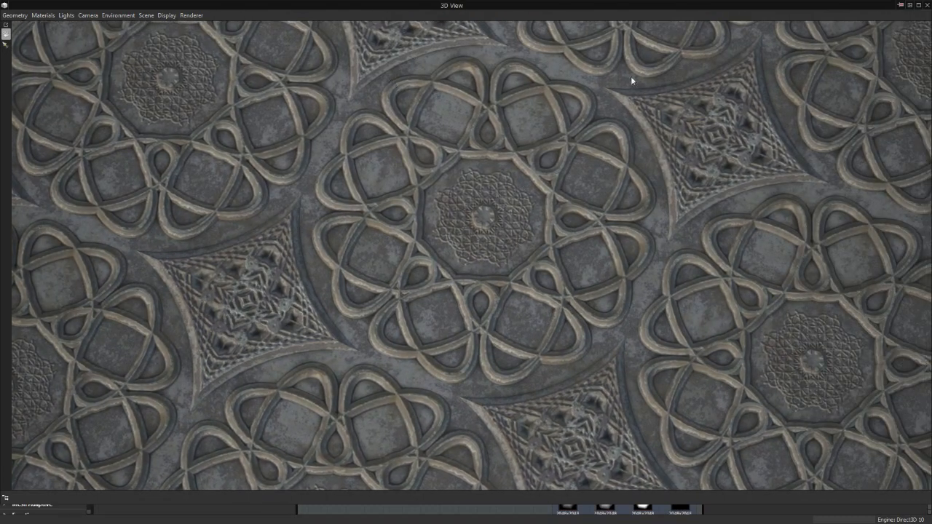
Restore the maximized 3D view to its docked place, show it instead of the Library, and widen the graph area
{"action": "double_click", "coordinate": [453, 6]}
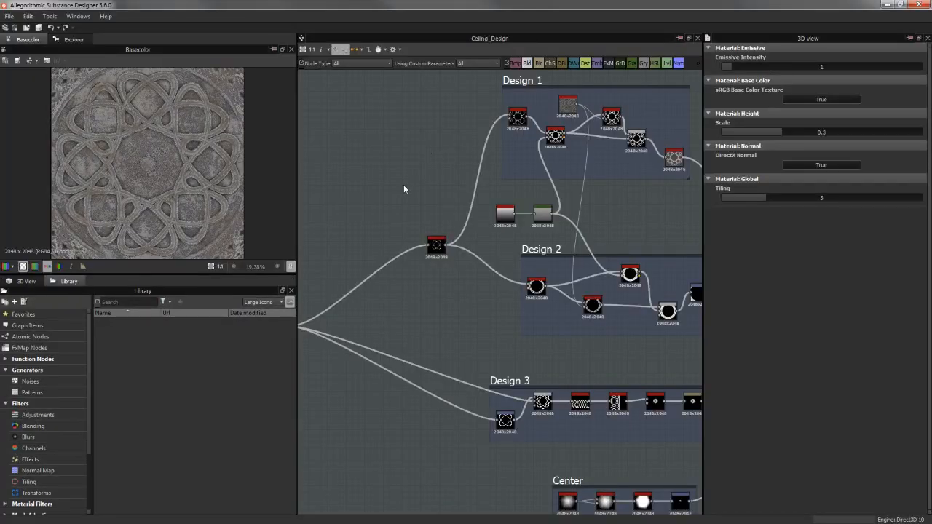
{"action": "scroll", "coordinate": [470, 137], "scroll_direction": "down", "scroll_amount": 4}
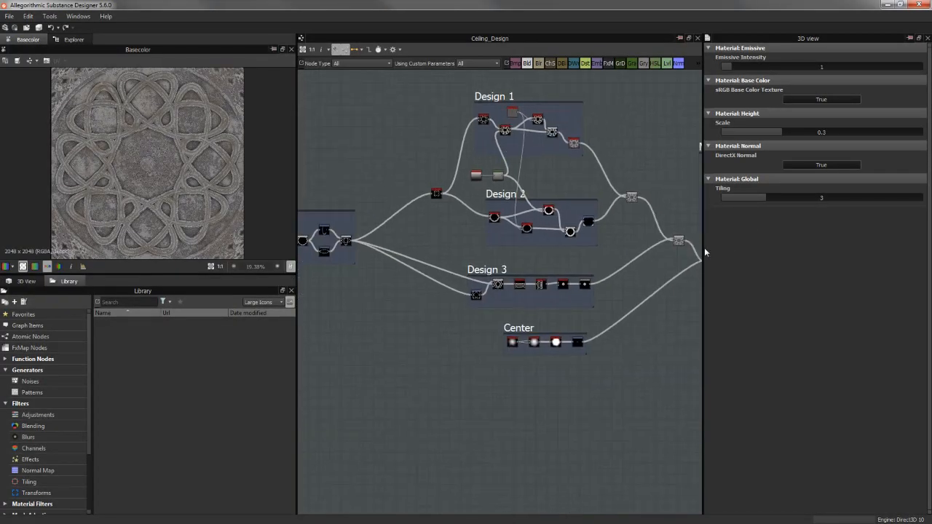
{"action": "left_click_drag", "start_coordinate": [703, 248], "coordinate": [774, 250]}
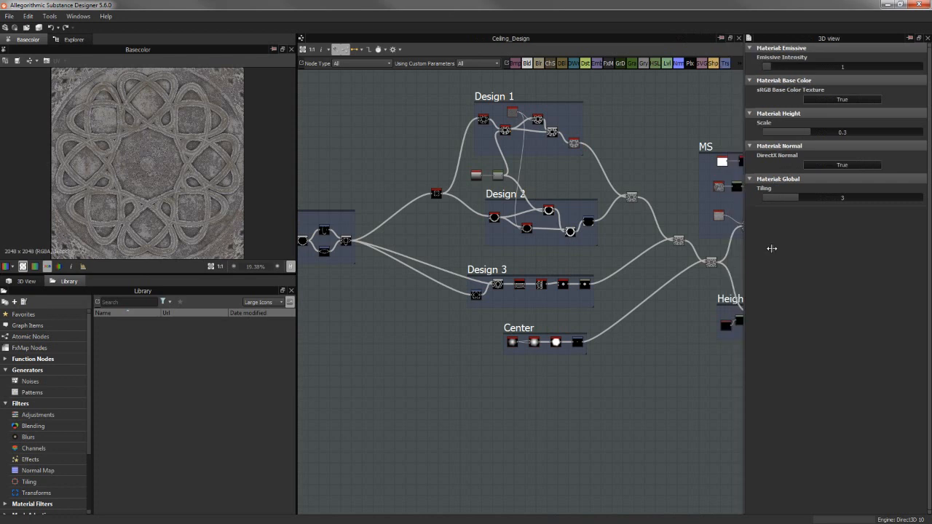
{"action": "left_click", "coordinate": [21, 281]}
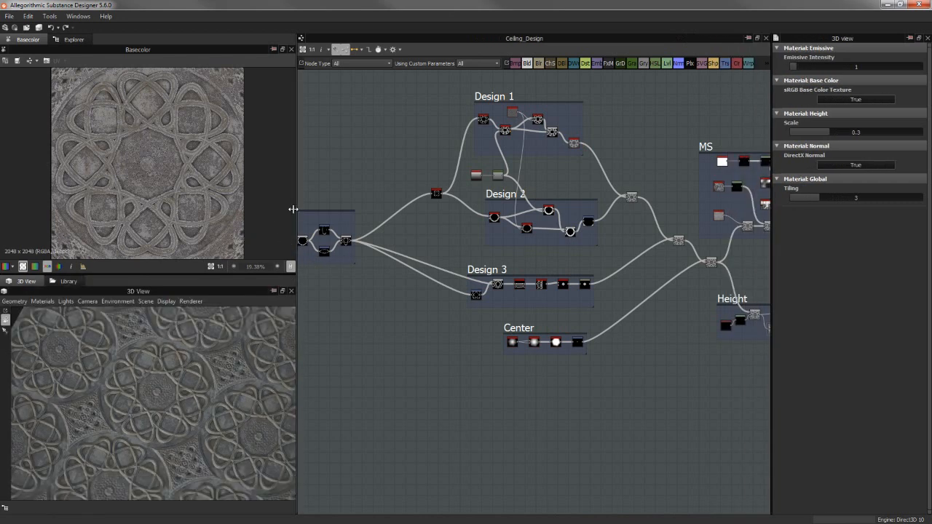
{"action": "left_click_drag", "start_coordinate": [293, 209], "coordinate": [226, 209]}
Examine the overall layout of the Ceiling_Design graph, including the Design 1, Design 2 and Design 3 frames
{"action": "scroll", "coordinate": [473, 175], "scroll_direction": "down", "scroll_amount": 2}
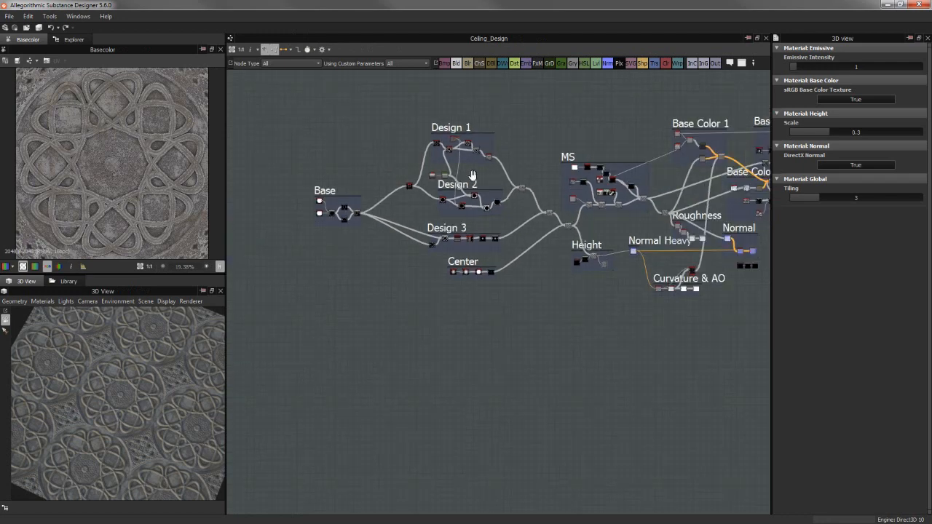
{"action": "key", "text": "f"}
{"action": "scroll", "coordinate": [565, 224], "scroll_direction": "down", "scroll_amount": 1}
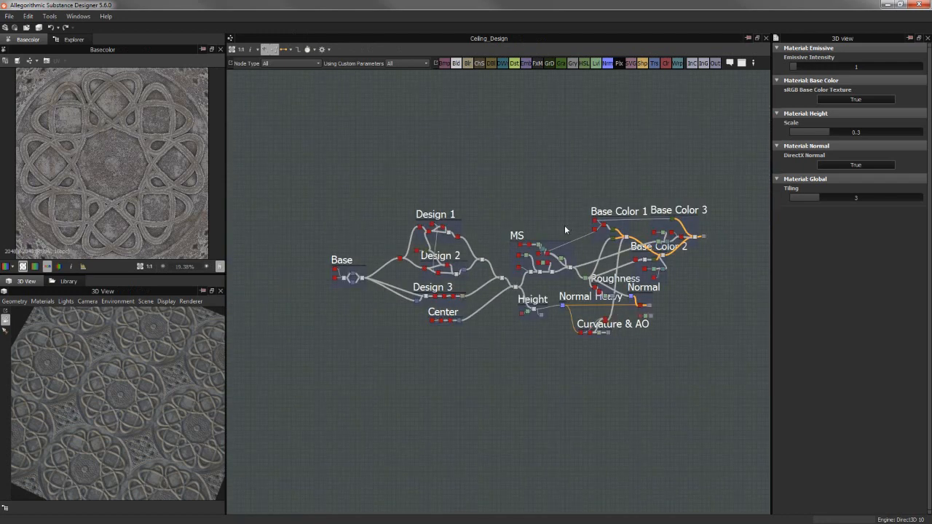
{"action": "scroll", "coordinate": [518, 242], "scroll_direction": "up", "scroll_amount": 1}
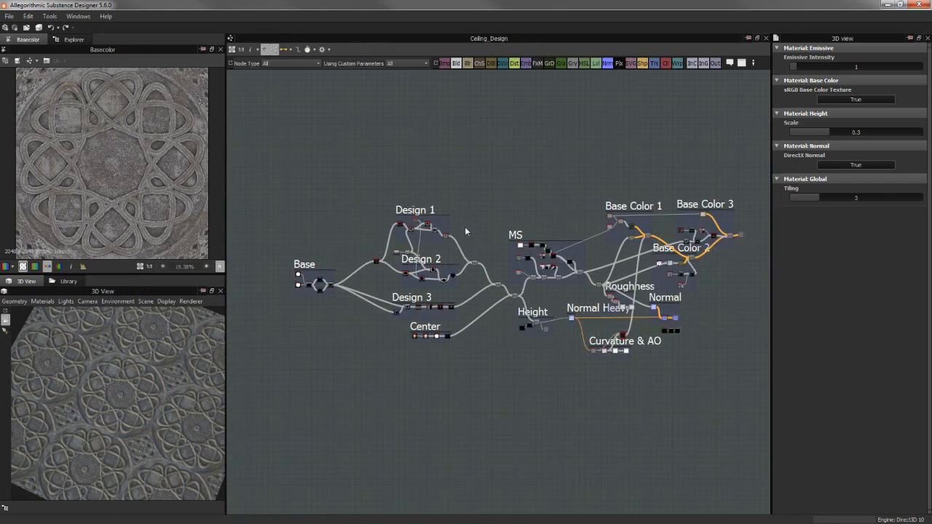
{"action": "scroll", "coordinate": [580, 205], "scroll_direction": "up", "scroll_amount": 1}
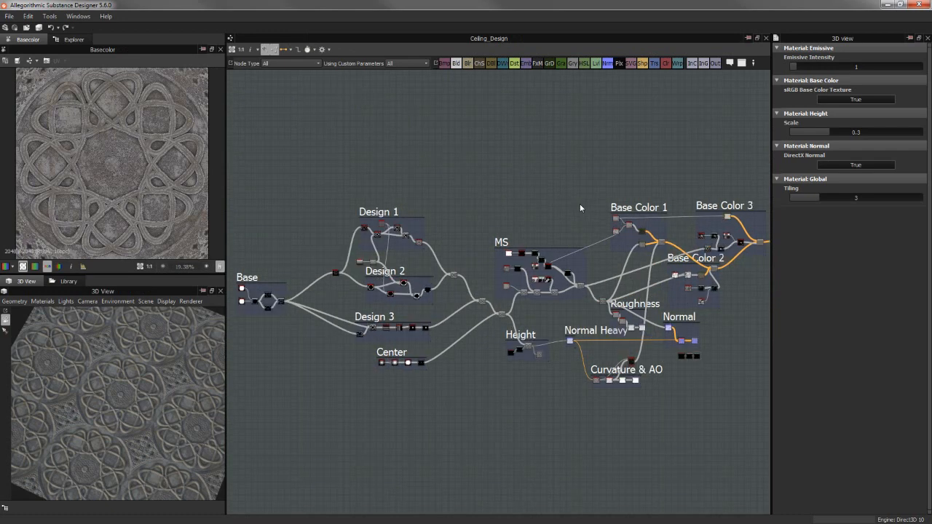
{"action": "middle_click_drag", "start_coordinate": [472, 227], "coordinate": [613, 179]}
{"action": "scroll", "coordinate": [578, 194], "scroll_direction": "up", "scroll_amount": 3}
{"action": "scroll", "coordinate": [468, 202], "scroll_direction": "up", "scroll_amount": 4}
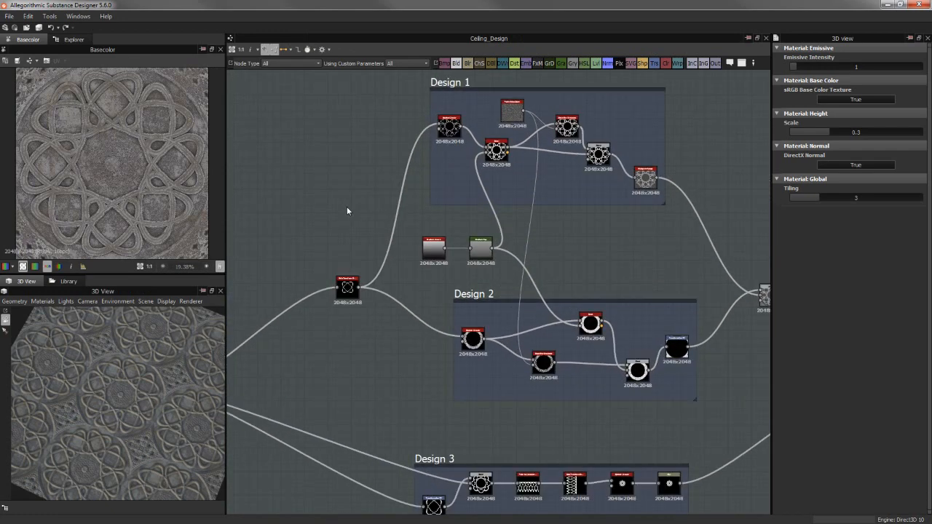
Inspect the upper Shape node's parameters in the Base frame and preview the Blend node that combines the two discs
{"action": "middle_click_drag", "start_coordinate": [356, 206], "coordinate": [625, 128]}
{"action": "scroll", "coordinate": [395, 200], "scroll_direction": "up", "scroll_amount": 1}
{"action": "scroll", "coordinate": [396, 198], "scroll_direction": "up", "scroll_amount": 1}
{"action": "middle_click_drag", "start_coordinate": [398, 192], "coordinate": [601, 123]}
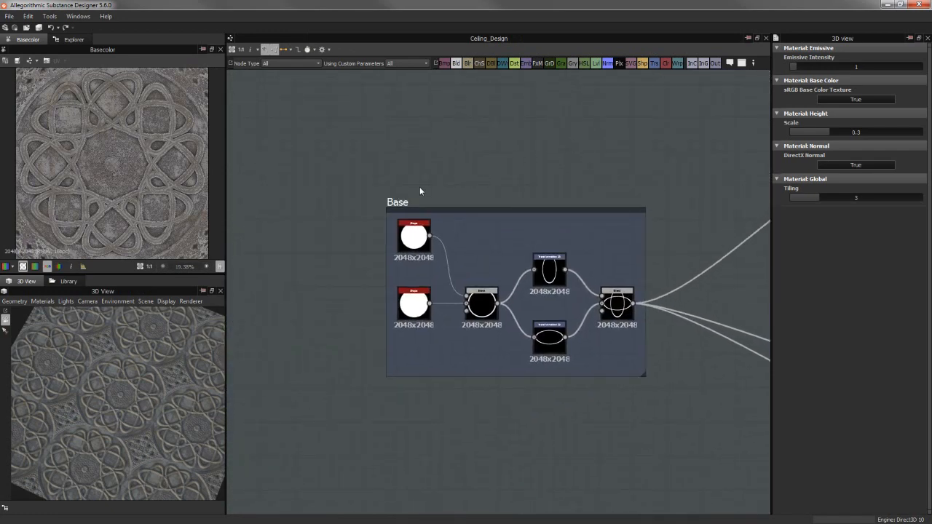
{"action": "left_click", "coordinate": [413, 244]}
{"action": "scroll", "coordinate": [419, 153], "scroll_direction": "up", "scroll_amount": 1}
{"action": "middle_click_drag", "start_coordinate": [461, 193], "coordinate": [461, 170]}
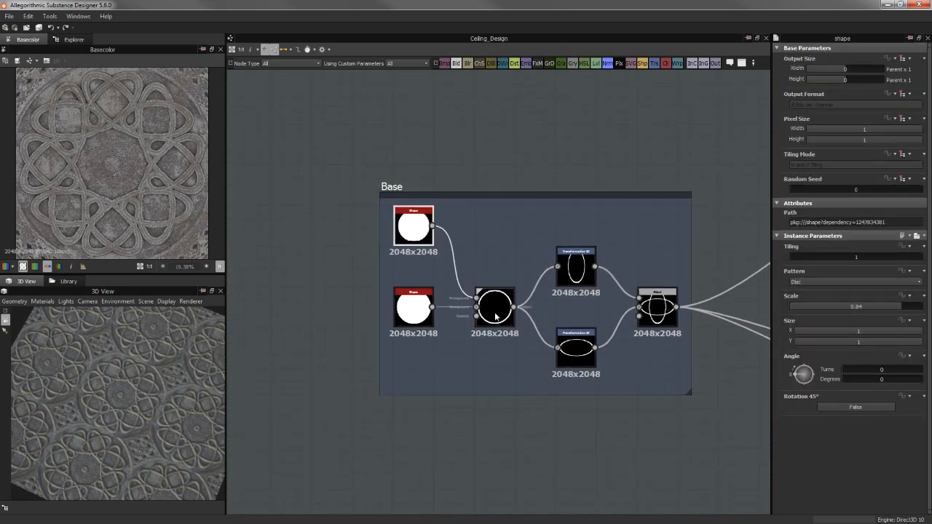
{"action": "double_click", "coordinate": [497, 314]}
{"action": "scroll", "coordinate": [115, 128], "scroll_direction": "up", "scroll_amount": 1}
{"action": "scroll", "coordinate": [116, 131], "scroll_direction": "down", "scroll_amount": 1}
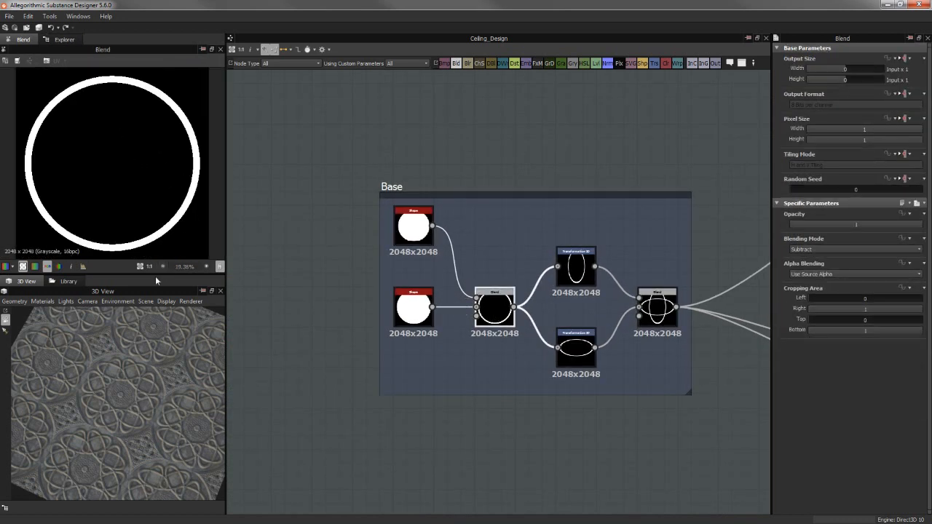
{"action": "left_click_drag", "start_coordinate": [156, 273], "coordinate": [155, 275]}
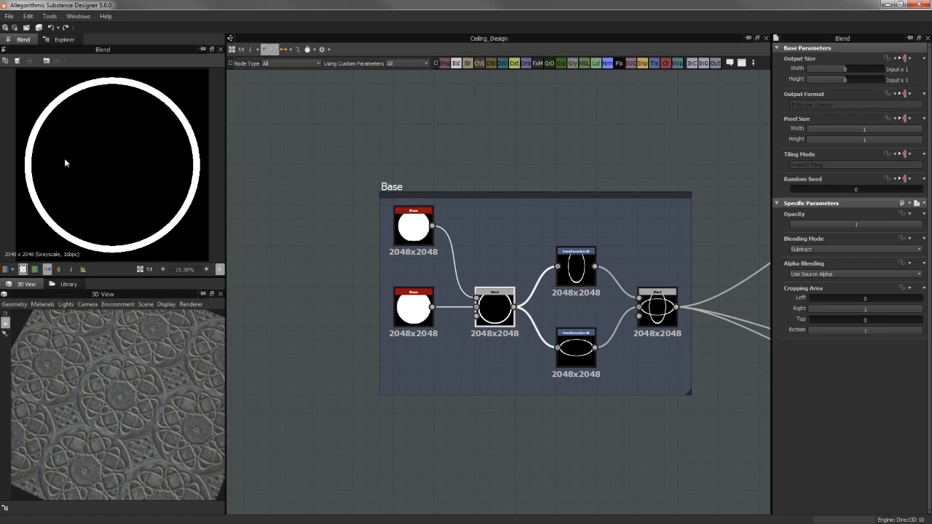
{"action": "middle_click_drag", "start_coordinate": [440, 140], "coordinate": [439, 109]}
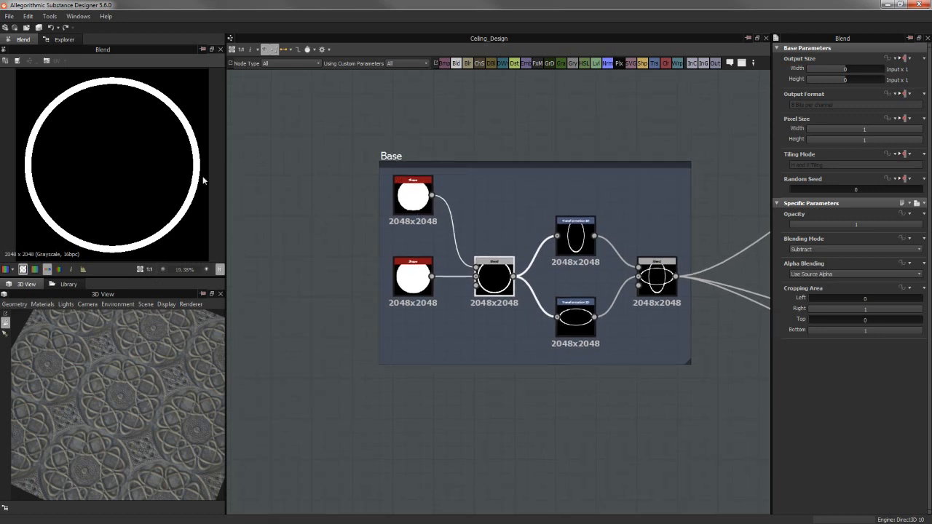
Compare the parameters of the two disc Shape nodes and check the blending mode of the Blend they feed
{"action": "scroll", "coordinate": [375, 199], "scroll_direction": "up", "scroll_amount": 3}
{"action": "left_click", "coordinate": [464, 343]}
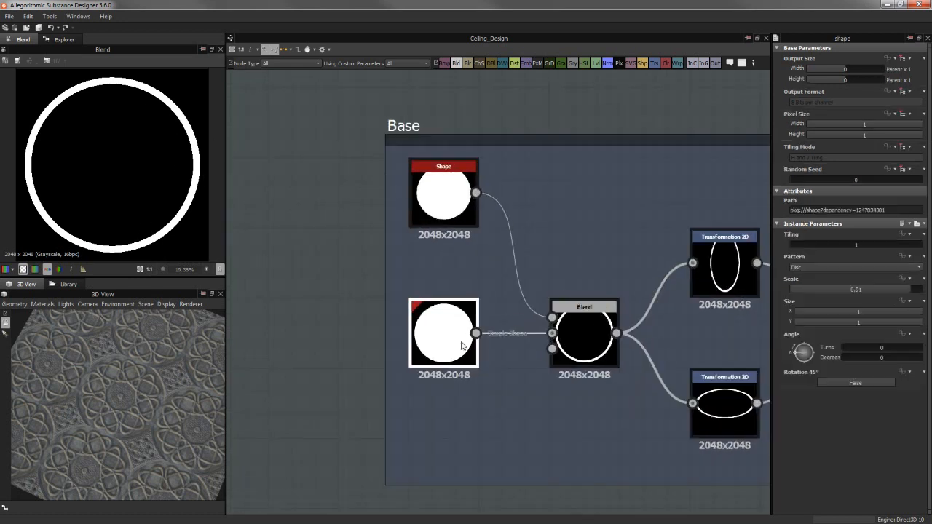
{"action": "left_click", "coordinate": [452, 201]}
{"action": "left_click", "coordinate": [592, 326]}
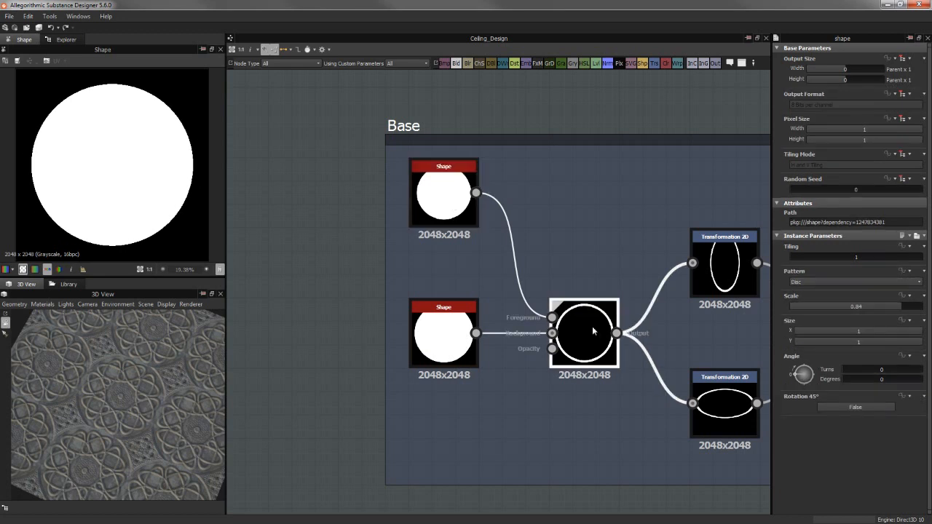
{"action": "middle_click_drag", "start_coordinate": [506, 138], "coordinate": [413, 134]}
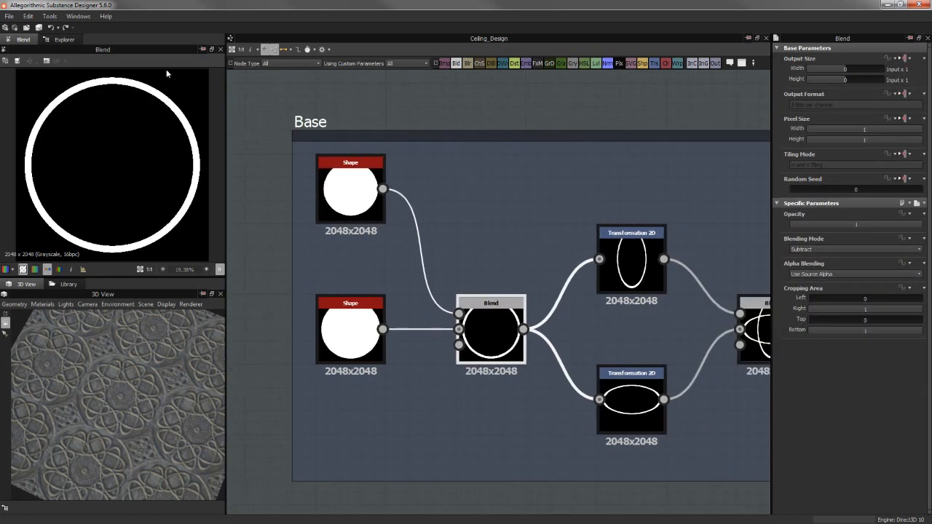
{"action": "middle_click_drag", "start_coordinate": [479, 114], "coordinate": [372, 103]}
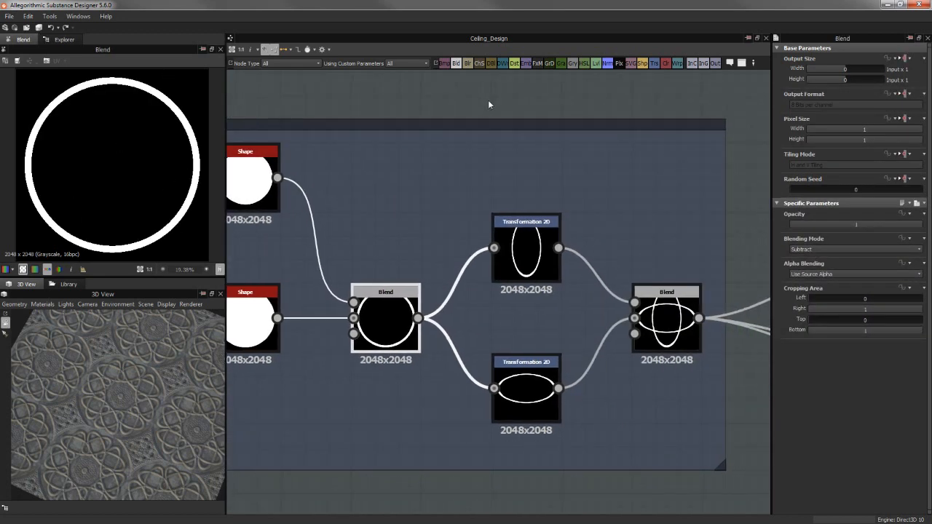
Preview the two Transformation 2D nodes in the Base frame and check their stretch width and height settings
{"action": "left_click", "coordinate": [521, 269]}
{"action": "left_click", "coordinate": [534, 389]}
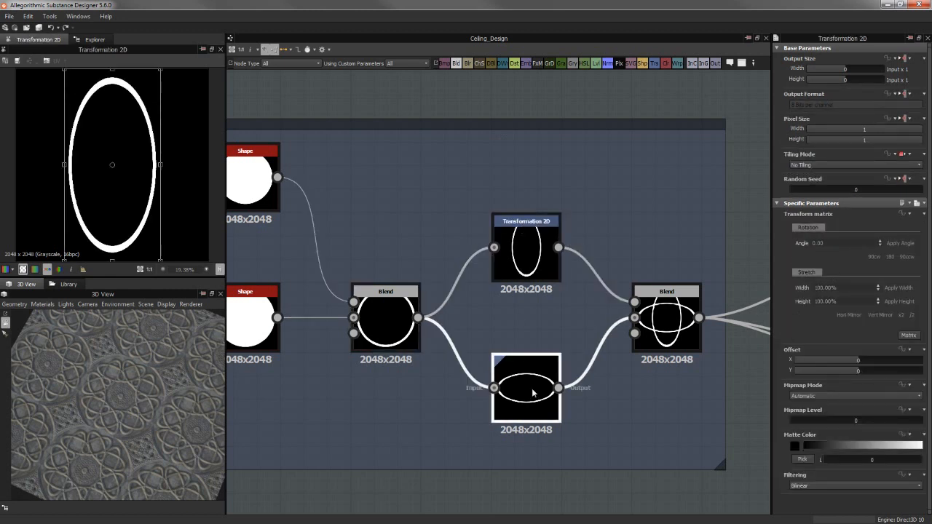
{"action": "middle_click_drag", "start_coordinate": [531, 114], "coordinate": [445, 103]}
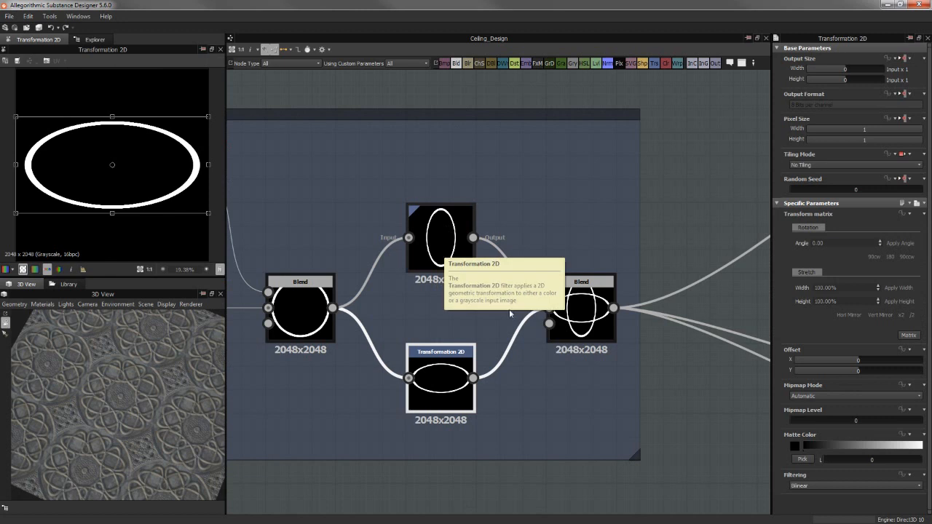
{"action": "left_click", "coordinate": [441, 244]}
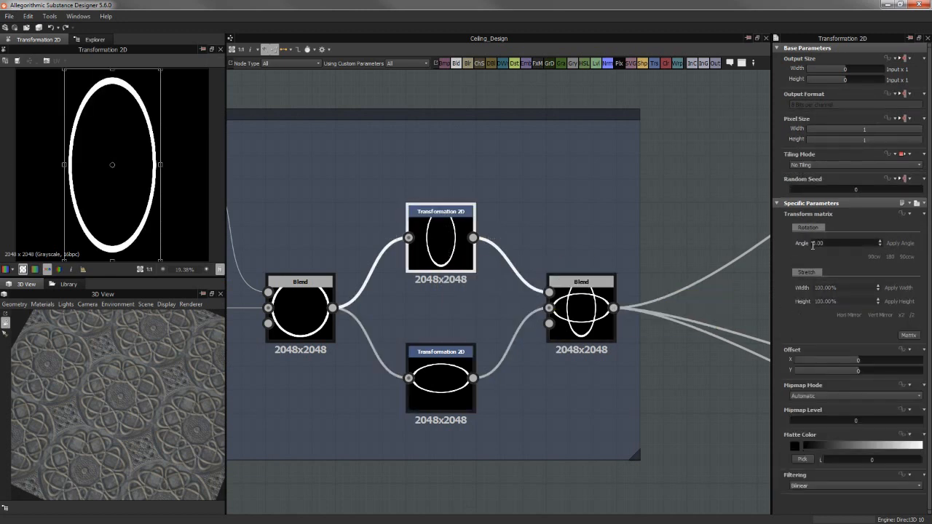
{"action": "double_click", "coordinate": [838, 287]}
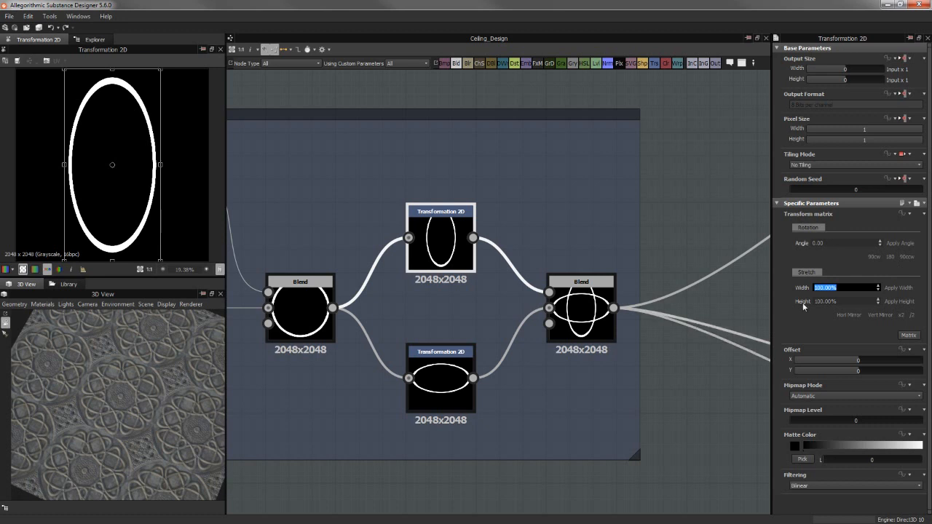
{"action": "left_click", "coordinate": [440, 368]}
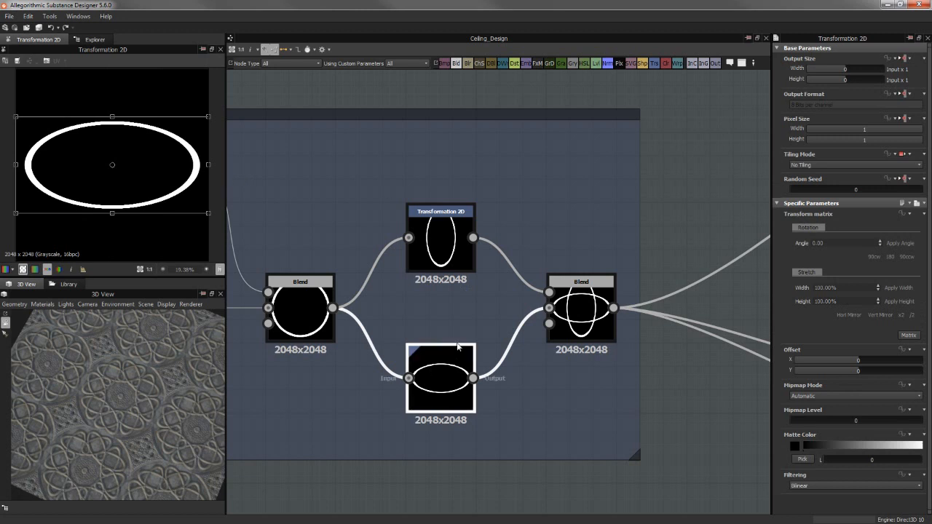
Preview the Blend node that merges the vertical and horizontal ellipses and check its blending mode
{"action": "left_click", "coordinate": [677, 208]}
{"action": "double_click", "coordinate": [582, 310]}
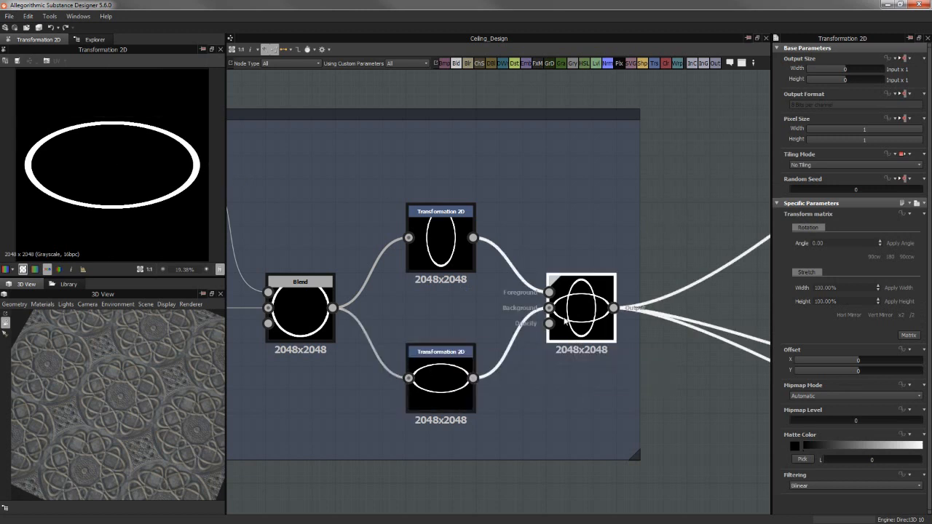
{"action": "middle_click_drag", "start_coordinate": [664, 148], "coordinate": [577, 150]}
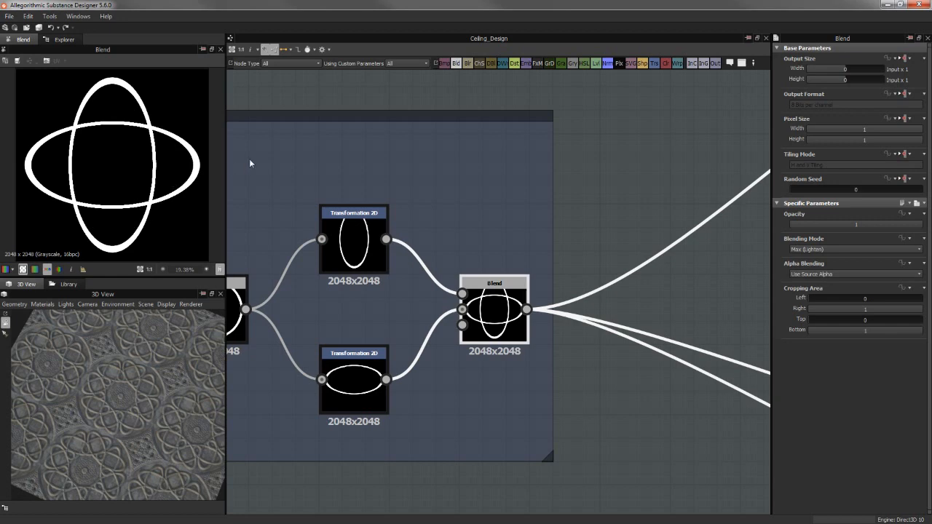
Frame a single rosette in the 3D view and widen the area shared by the 2D and 3D views
{"action": "right_click_drag", "start_coordinate": [126, 372], "coordinate": [144, 354]}
{"action": "middle_click_drag", "start_coordinate": [145, 354], "coordinate": [136, 373]}
{"action": "left_click_drag", "start_coordinate": [226, 383], "coordinate": [282, 384]}
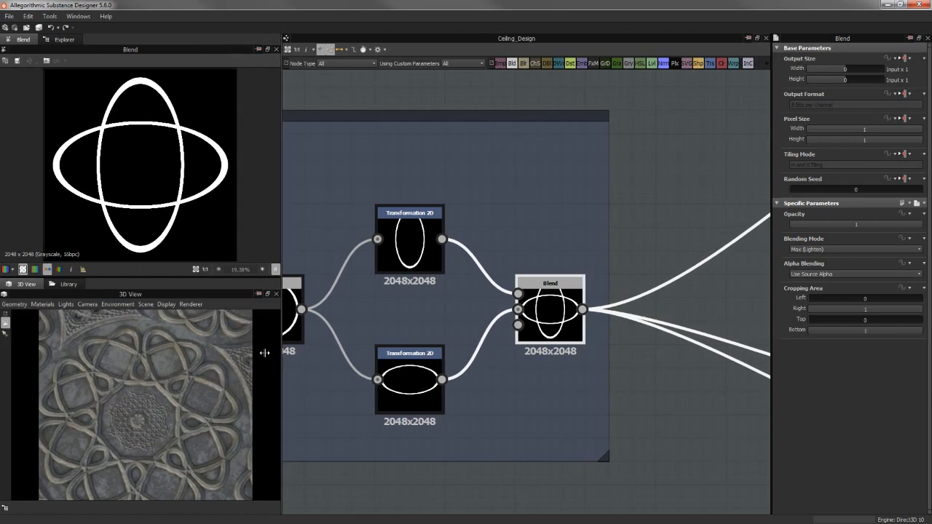
Enlarge the 3D view vertically and examine the first node of the Design 1 frame
{"action": "left_click_drag", "start_coordinate": [142, 280], "coordinate": [143, 252]}
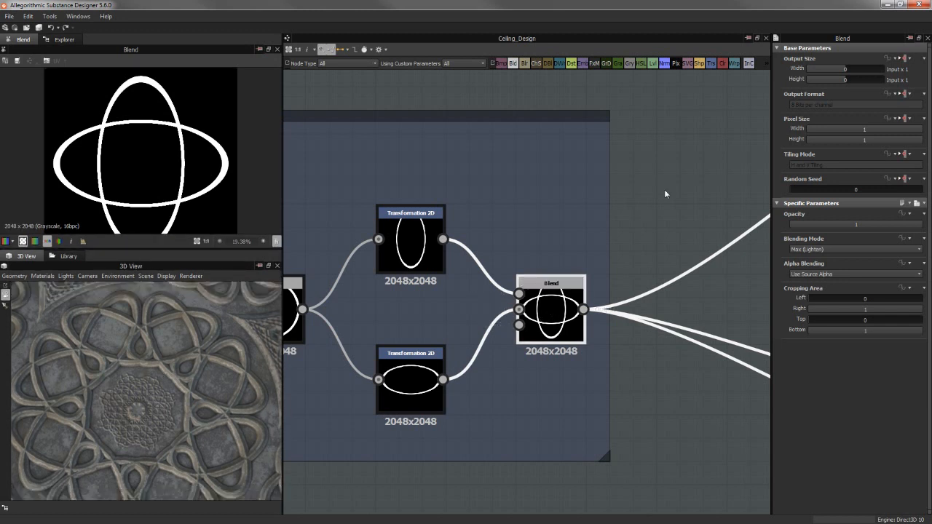
{"action": "scroll", "coordinate": [666, 194], "scroll_direction": "down", "scroll_amount": 3}
{"action": "middle_click_drag", "start_coordinate": [666, 194], "coordinate": [424, 332]}
{"action": "mouse_move", "coordinate": [466, 304]}
{"action": "middle_mouse_down"}
{"action": "mouse_move", "coordinate": [396, 315]}
{"action": "mouse_move", "coordinate": [271, 408]}
{"action": "middle_mouse_up"}
{"action": "middle_click_drag", "start_coordinate": [542, 108], "coordinate": [493, 215]}
{"action": "scroll", "coordinate": [493, 216], "scroll_direction": "up", "scroll_amount": 2}
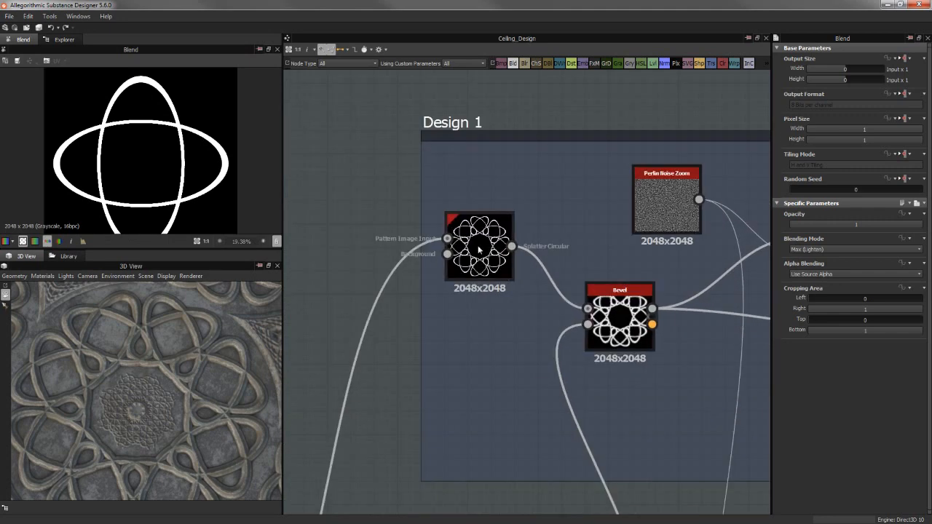
Trace the outgoing connections of the Base frame's final Blend and preview the Safe Transform Grayscale node it feeds, checking its rotation
{"action": "scroll", "coordinate": [479, 249], "scroll_direction": "down", "scroll_amount": 3}
{"action": "middle_click_drag", "start_coordinate": [489, 299], "coordinate": [756, 94]}
{"action": "scroll", "coordinate": [166, 160], "scroll_direction": "down", "scroll_amount": 2}
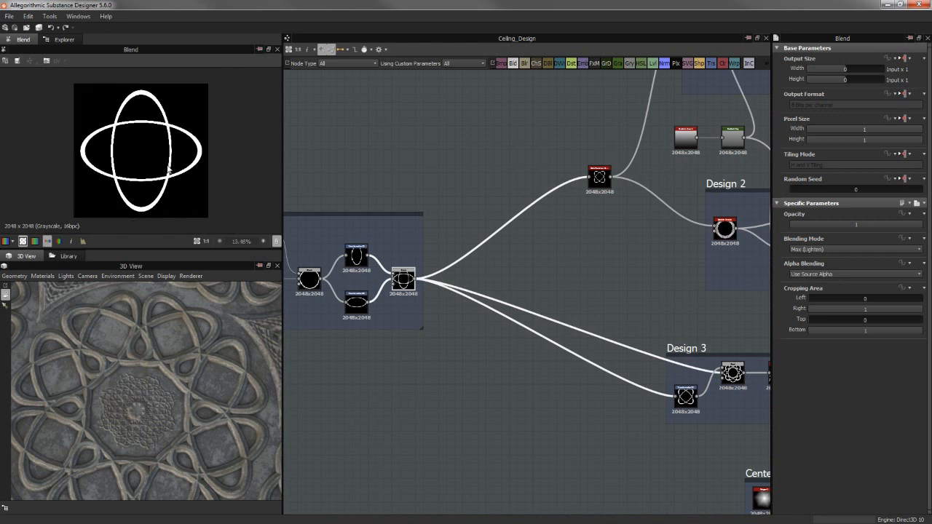
{"action": "scroll", "coordinate": [210, 357], "scroll_direction": "down", "scroll_amount": 2}
{"action": "middle_click_drag", "start_coordinate": [210, 359], "coordinate": [235, 339]}
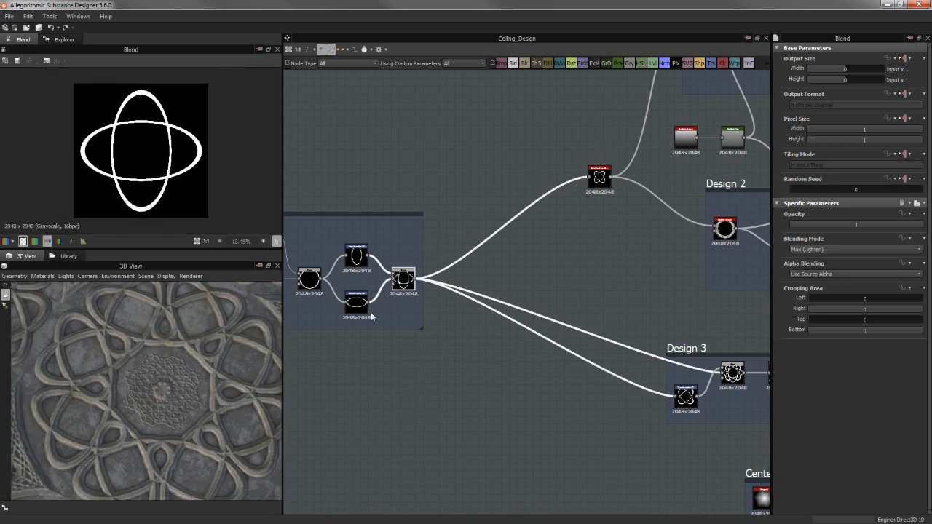
{"action": "middle_click_drag", "start_coordinate": [634, 131], "coordinate": [569, 193]}
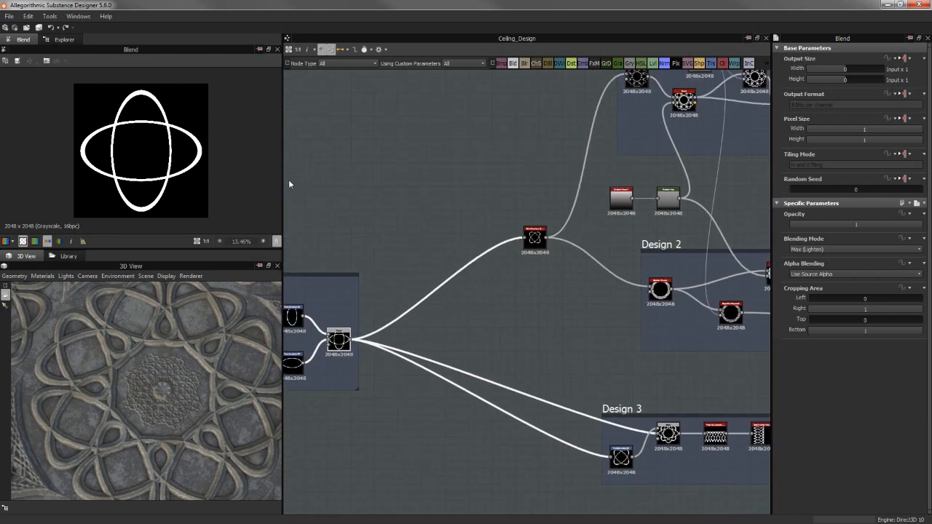
{"action": "scroll", "coordinate": [161, 145], "scroll_direction": "up", "scroll_amount": 2}
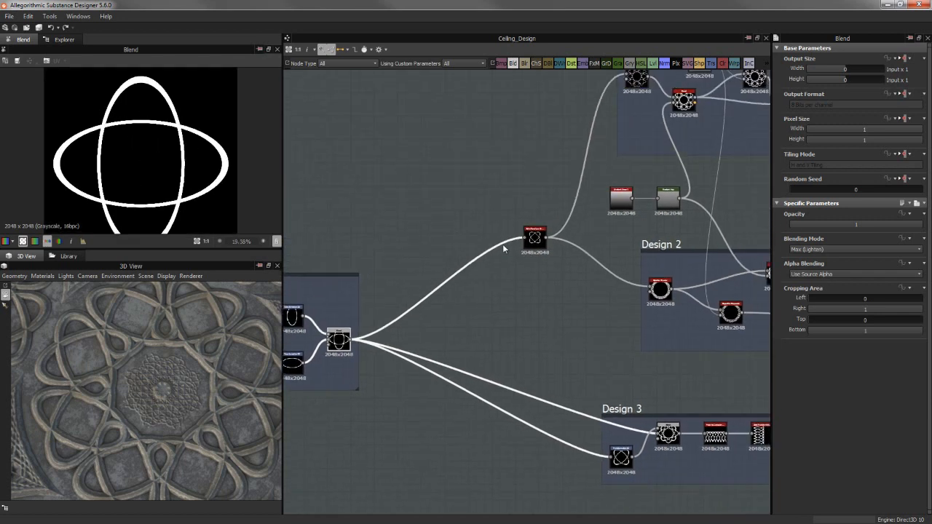
{"action": "double_click", "coordinate": [542, 240]}
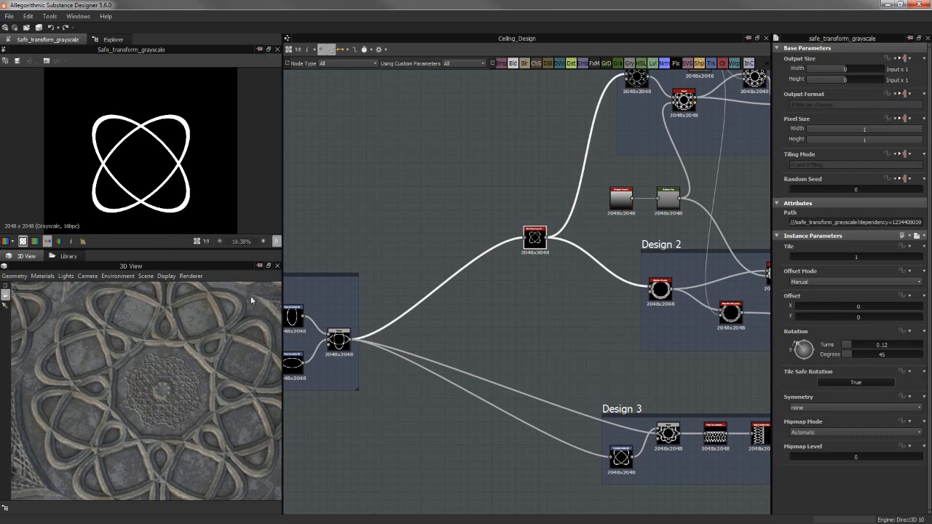
Follow the Safe Transform Grayscale output to the Design 1 frame and preview its Splatter Circular node
{"action": "middle_click_drag", "start_coordinate": [557, 196], "coordinate": [485, 261]}
{"action": "middle_click_drag", "start_coordinate": [502, 202], "coordinate": [409, 231]}
{"action": "left_click_drag", "start_coordinate": [162, 355], "coordinate": [146, 361]}
{"action": "middle_click_drag", "start_coordinate": [412, 225], "coordinate": [445, 211]}
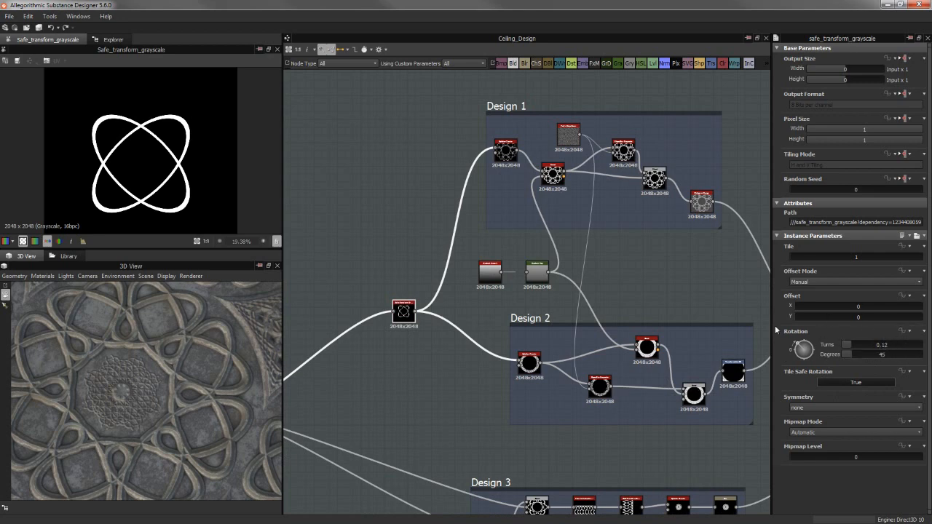
{"action": "middle_click_drag", "start_coordinate": [422, 214], "coordinate": [422, 254]}
{"action": "scroll", "coordinate": [467, 230], "scroll_direction": "up", "scroll_amount": 3}
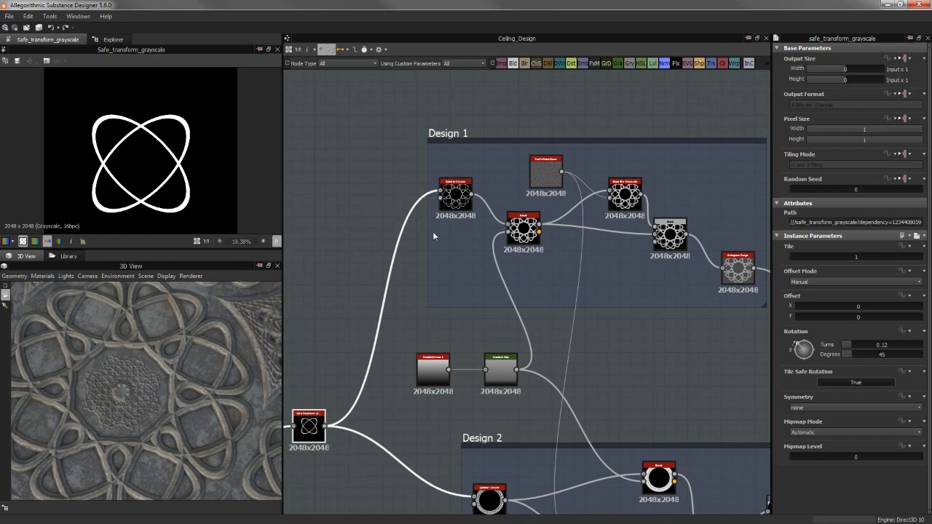
{"action": "double_click", "coordinate": [454, 195]}
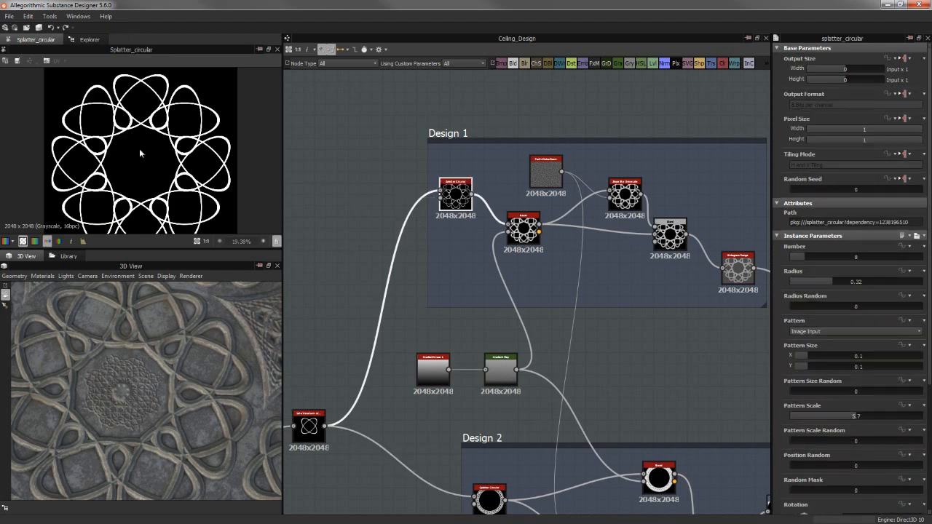
{"action": "scroll", "coordinate": [142, 149], "scroll_direction": "up", "scroll_amount": 2}
{"action": "scroll", "coordinate": [145, 136], "scroll_direction": "down", "scroll_amount": 3}
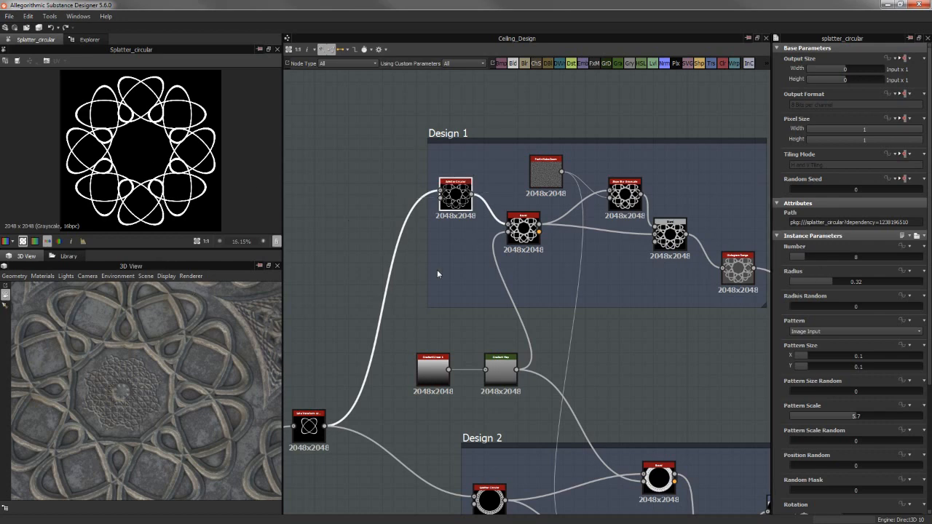
Examine the Splatter Circular node's pattern input and review its instance parameters, including Number, Radius and Center Orientation
{"action": "scroll", "coordinate": [473, 269], "scroll_direction": "down", "scroll_amount": 5}
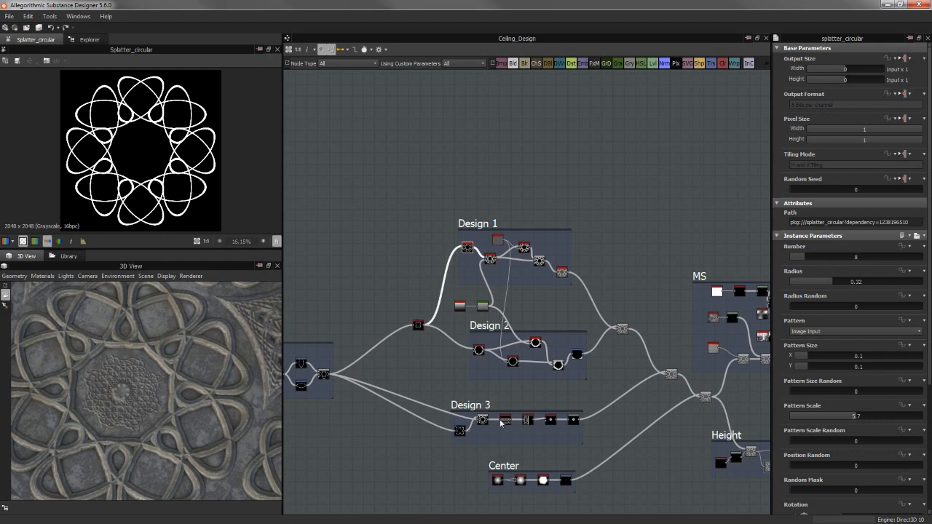
{"action": "scroll", "coordinate": [471, 245], "scroll_direction": "up", "scroll_amount": 8}
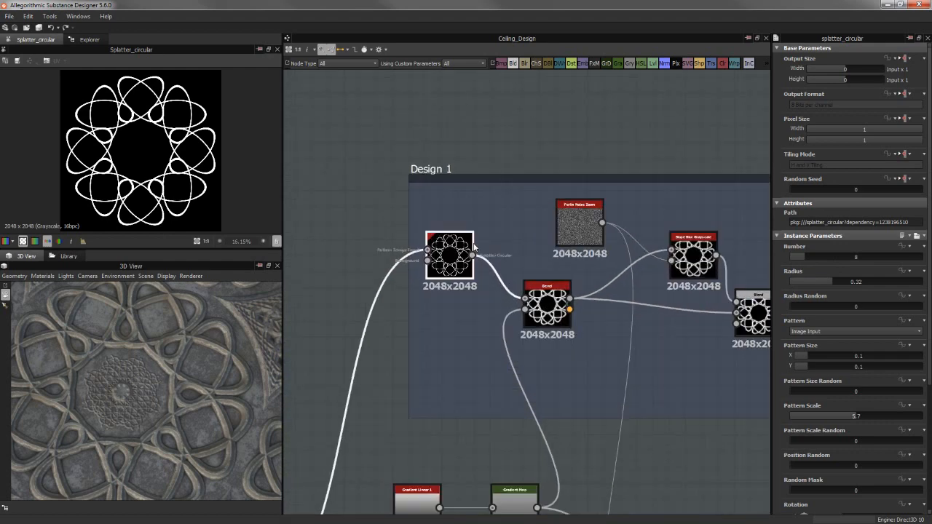
{"action": "scroll", "coordinate": [357, 233], "scroll_direction": "down", "scroll_amount": 1}
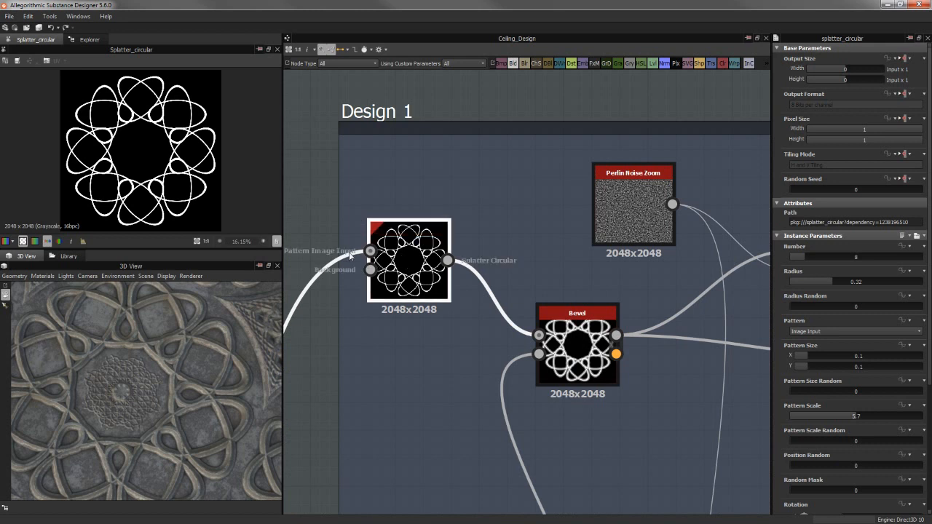
{"action": "scroll", "coordinate": [789, 271], "scroll_direction": "down", "scroll_amount": 6}
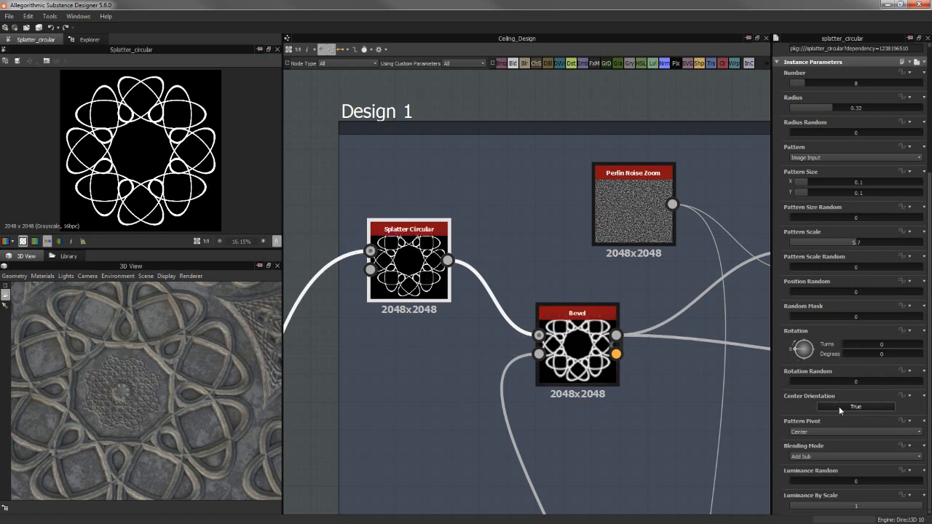
{"action": "scroll", "coordinate": [813, 158], "scroll_direction": "up", "scroll_amount": 2}
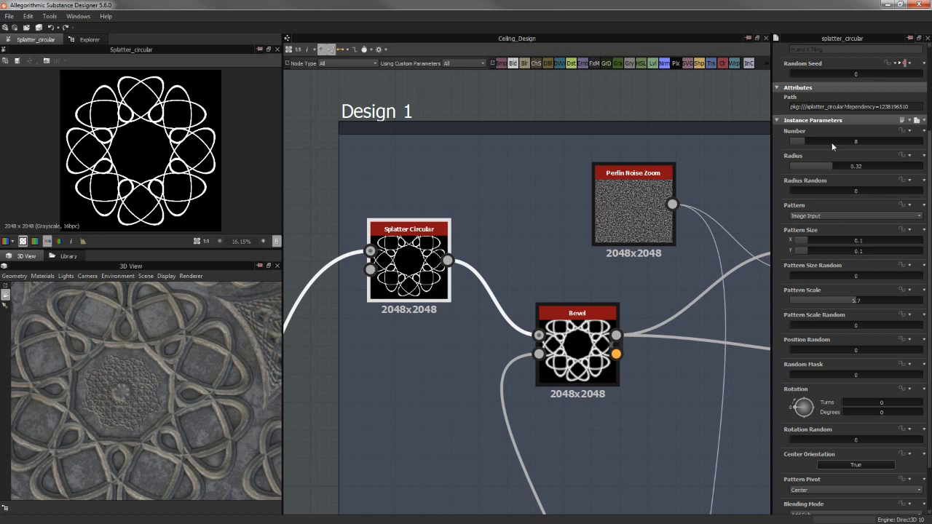
Try a Radius of 0.5 on the Splatter Circular node, check it in the 3D view, and restore 0.32
{"action": "left_click_drag", "start_coordinate": [833, 165], "coordinate": [858, 168]}
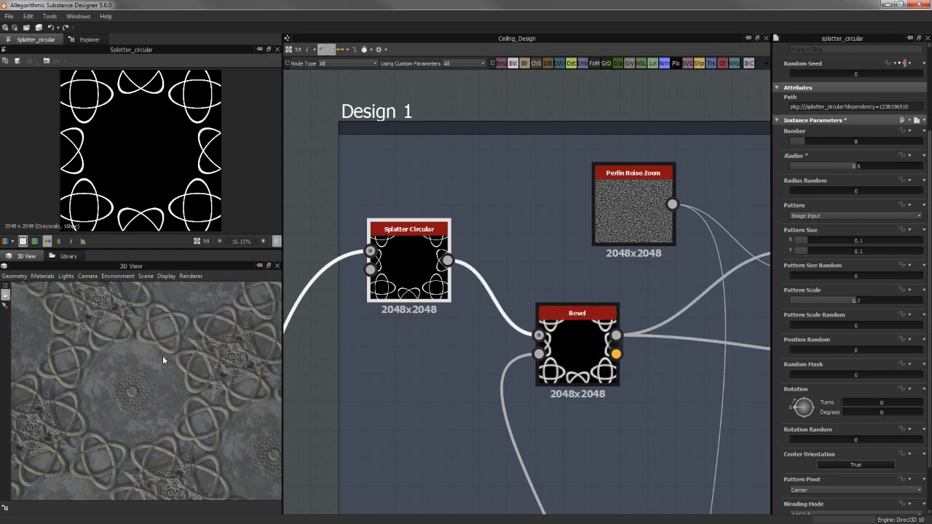
{"action": "left_click_drag", "start_coordinate": [85, 370], "coordinate": [138, 324]}
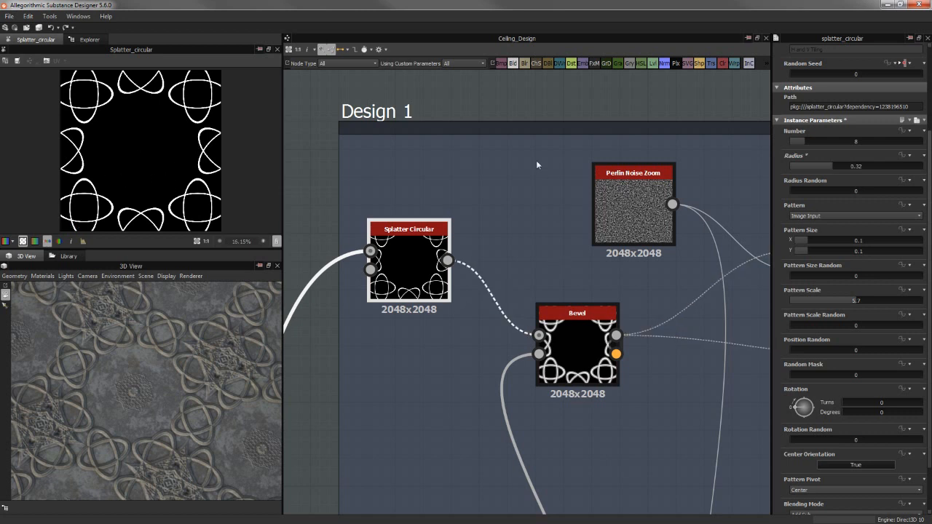
Set the Ceiling_Design graph's relative output size to 2 (Parent x 4) for both width and height
{"action": "left_click", "coordinate": [289, 180]}
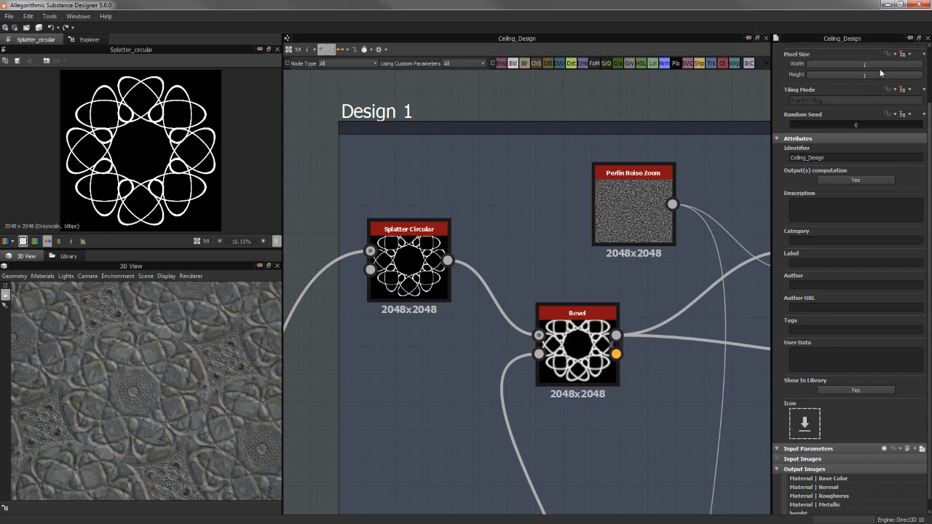
{"action": "middle_click_drag", "start_coordinate": [409, 122], "coordinate": [506, 121]}
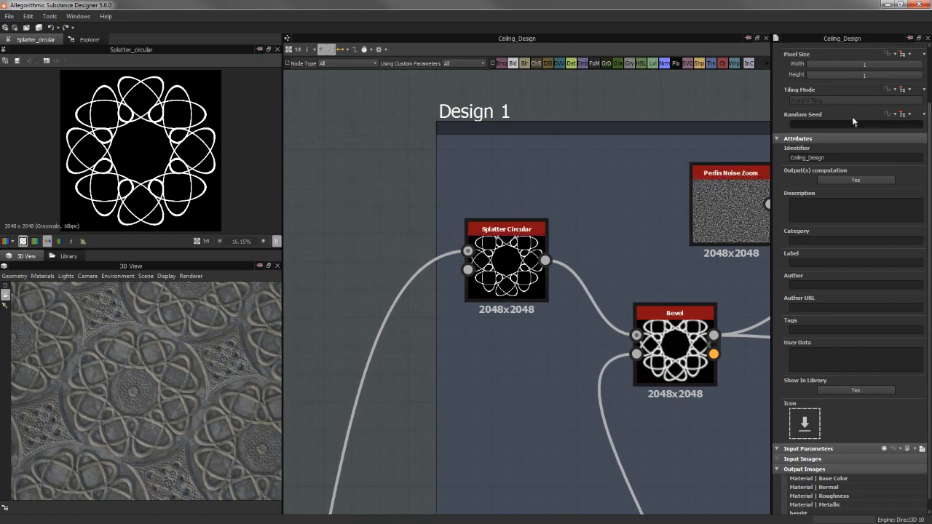
{"action": "scroll", "coordinate": [853, 114], "scroll_direction": "up", "scroll_amount": 3}
{"action": "left_click", "coordinate": [850, 69]}
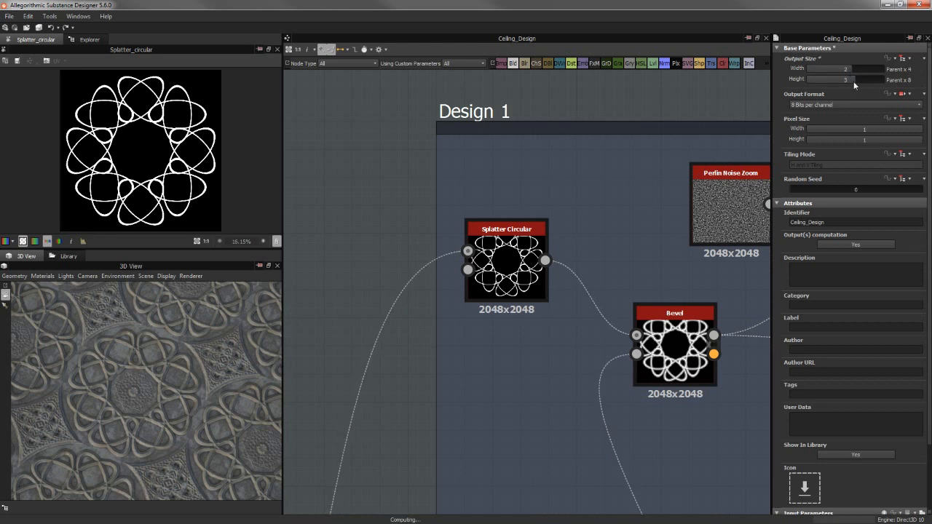
{"action": "left_click", "coordinate": [851, 81]}
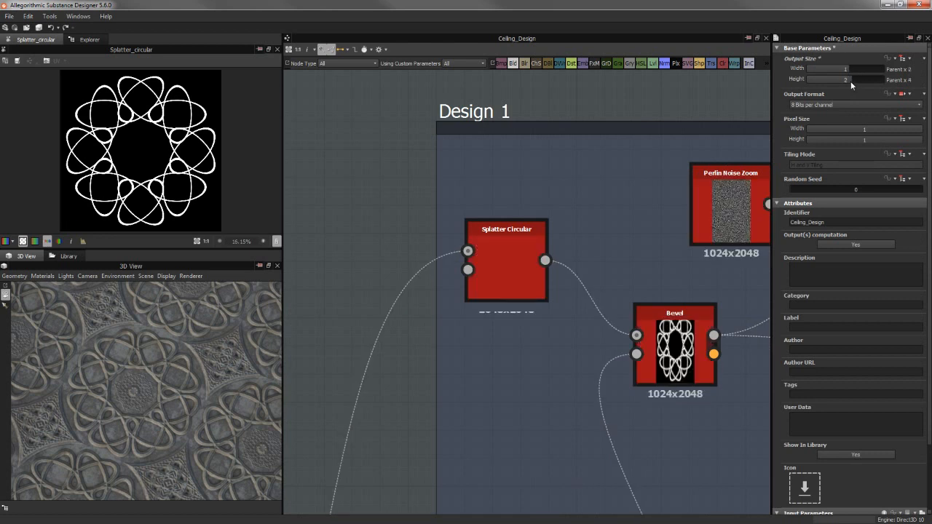
{"action": "left_click", "coordinate": [851, 69]}
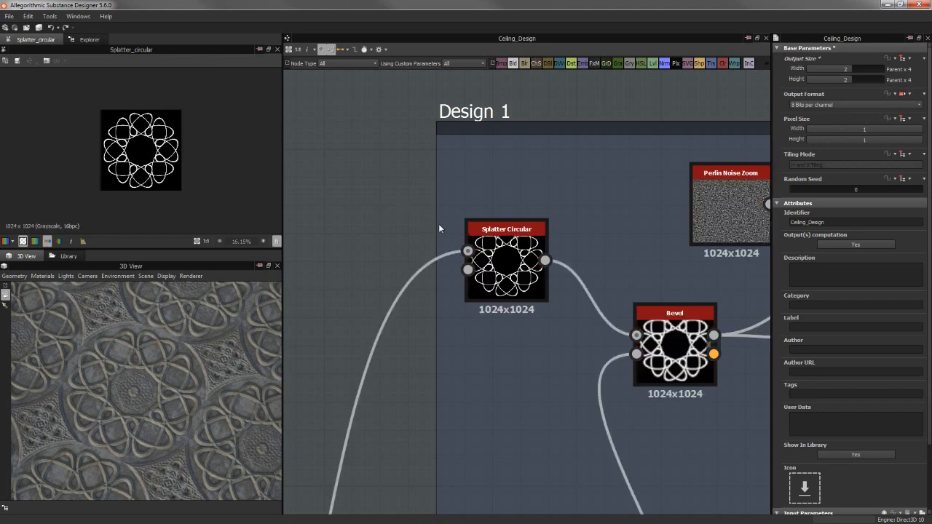
Select the Splatter Circular node in Design 1 and frame a single rosette closely in the 3D view
{"action": "scroll", "coordinate": [461, 192], "scroll_direction": "up", "scroll_amount": 5}
{"action": "left_click", "coordinate": [461, 191]}
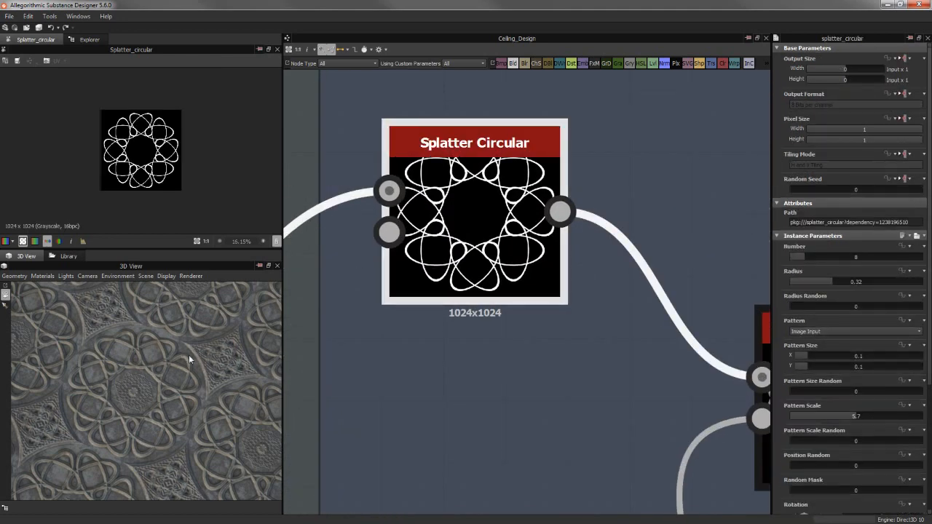
{"action": "middle_click_drag", "start_coordinate": [481, 235], "coordinate": [481, 208]}
{"action": "middle_click_drag", "start_coordinate": [405, 317], "coordinate": [435, 309]}
{"action": "right_click_drag", "start_coordinate": [74, 388], "coordinate": [135, 367]}
{"action": "left_click_drag", "start_coordinate": [135, 367], "coordinate": [132, 323]}
{"action": "left_click_drag", "start_coordinate": [134, 391], "coordinate": [159, 335]}
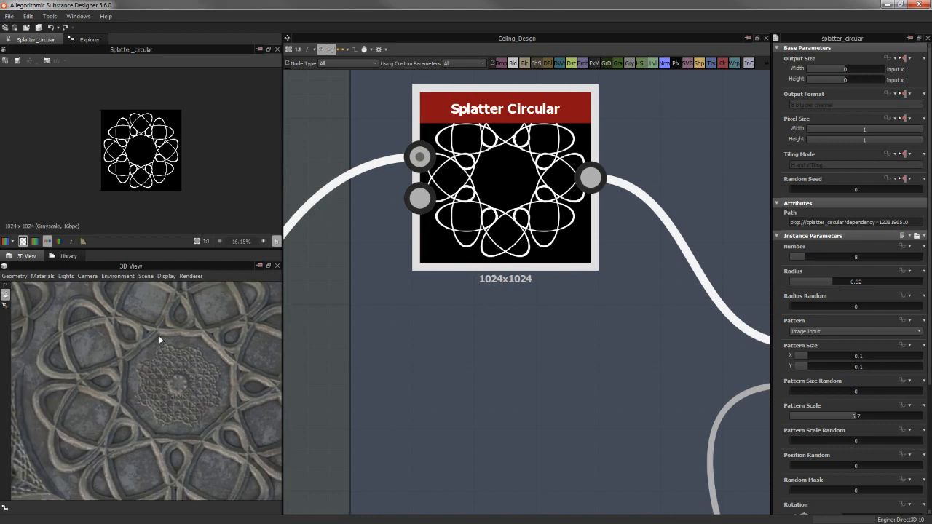
Try a Number of 22 on the Splatter Circular node and inspect the whole rosette in the 3D view
{"action": "left_click_drag", "start_coordinate": [806, 256], "coordinate": [835, 256]}
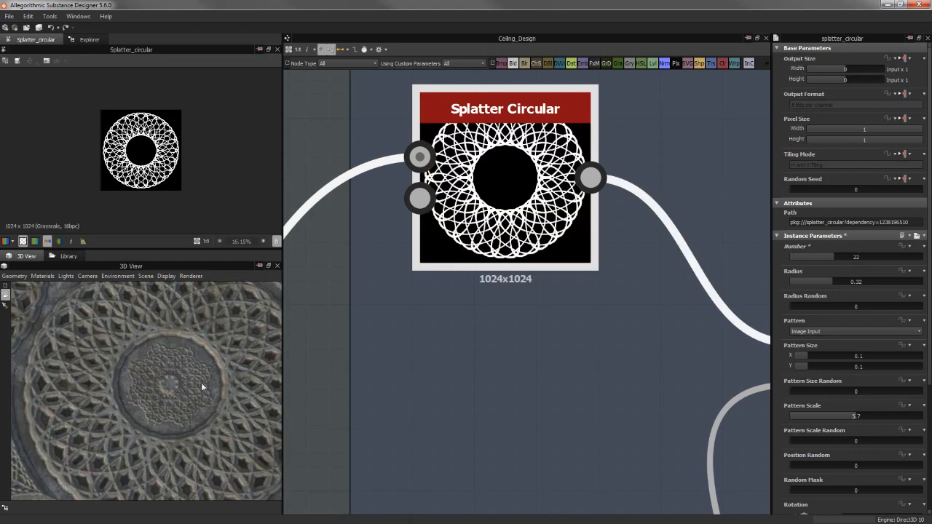
{"action": "left_click_drag", "start_coordinate": [198, 382], "coordinate": [191, 382]}
{"action": "left_click_drag", "start_coordinate": [130, 367], "coordinate": [185, 426]}
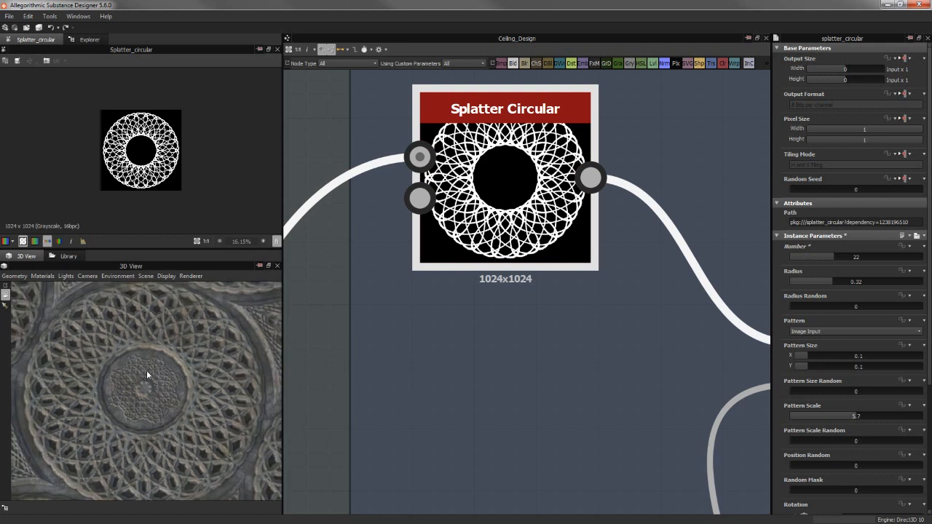
Try a Number of 45 with a Radius of 0.13 on the Splatter Circular node and inspect the 3D result
{"action": "mouse_move", "coordinate": [849, 261]}
{"action": "left_mouse_down"}
{"action": "mouse_move", "coordinate": [869, 256]}
{"action": "mouse_move", "coordinate": [864, 264]}
{"action": "left_mouse_up"}
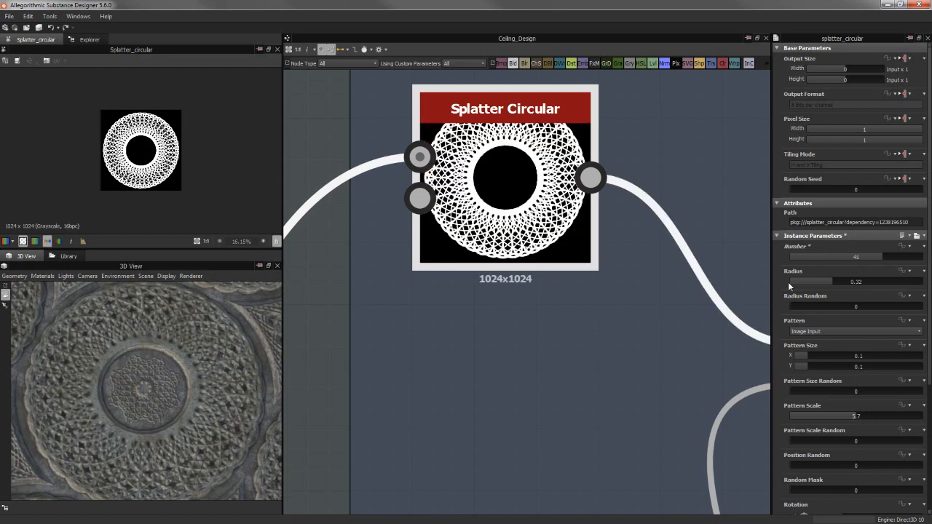
{"action": "left_click_drag", "start_coordinate": [827, 283], "coordinate": [807, 284]}
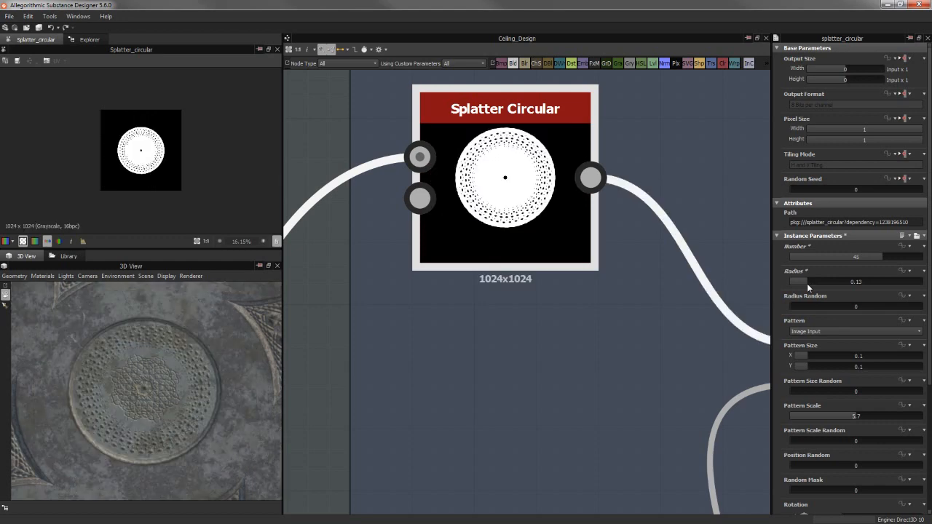
{"action": "left_click_drag", "start_coordinate": [203, 336], "coordinate": [122, 366]}
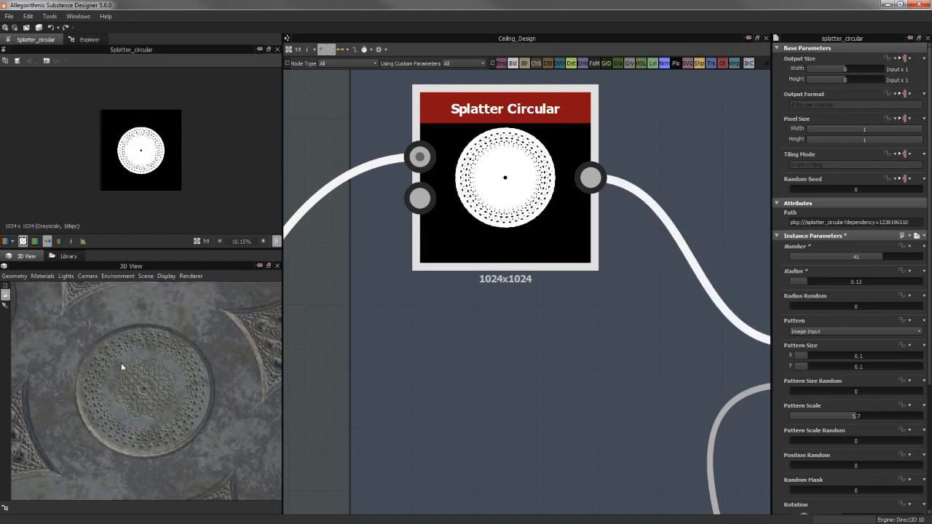
{"action": "left_click_drag", "start_coordinate": [196, 428], "coordinate": [200, 370]}
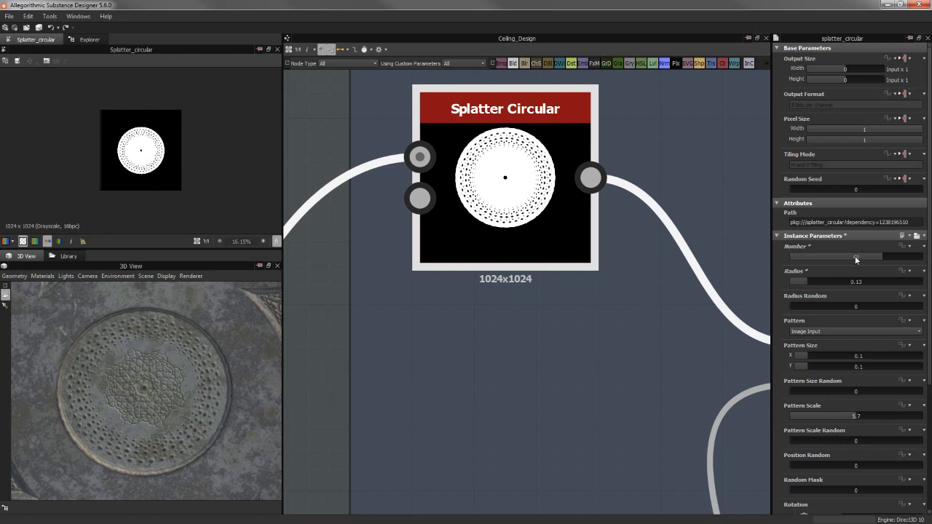
Try a Number of 10 on the Splatter Circular node, and set Number to 4 and Radius to 0.41
{"action": "left_click_drag", "start_coordinate": [855, 256], "coordinate": [810, 253]}
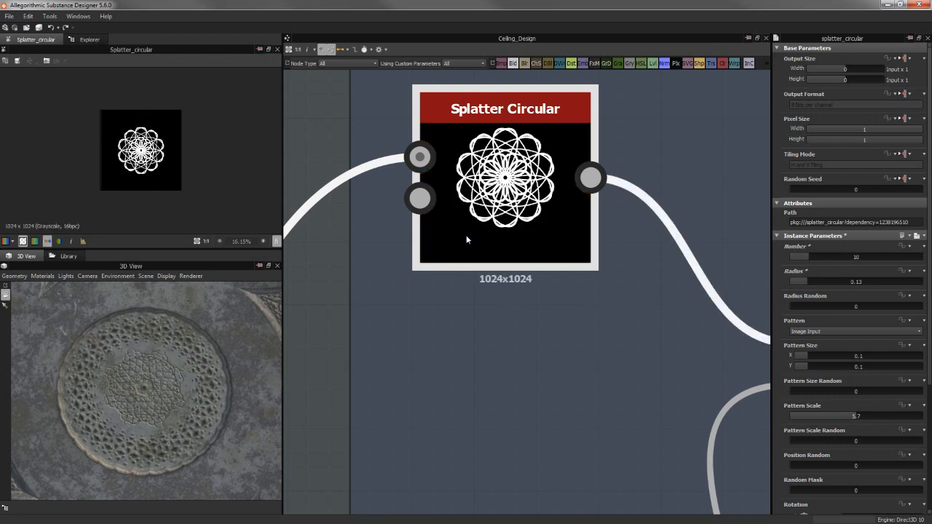
{"action": "left_click_drag", "start_coordinate": [110, 366], "coordinate": [117, 322]}
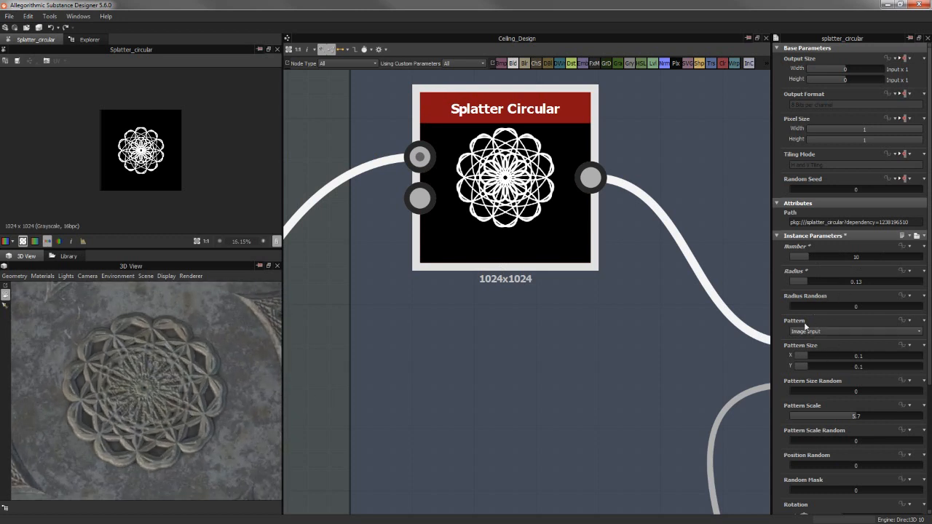
{"action": "left_click_drag", "start_coordinate": [807, 257], "coordinate": [873, 290]}
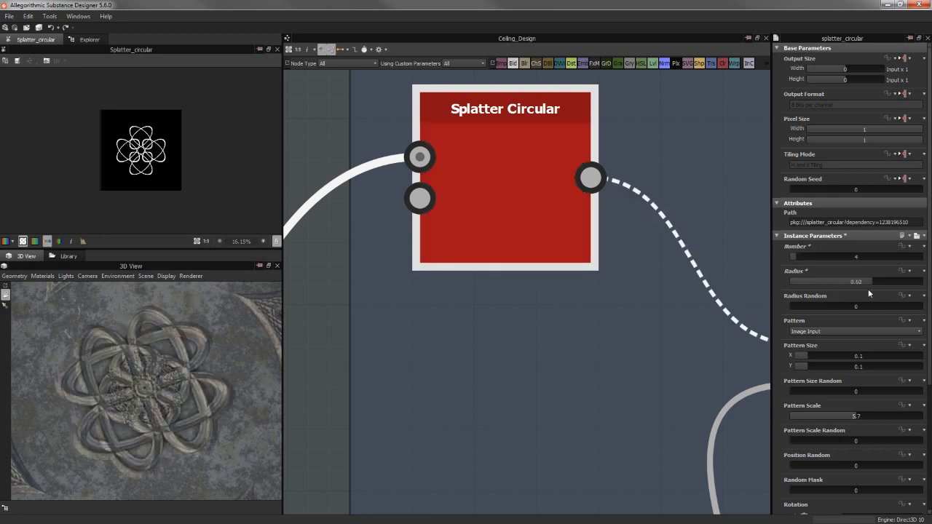
{"action": "left_click_drag", "start_coordinate": [861, 286], "coordinate": [845, 289]}
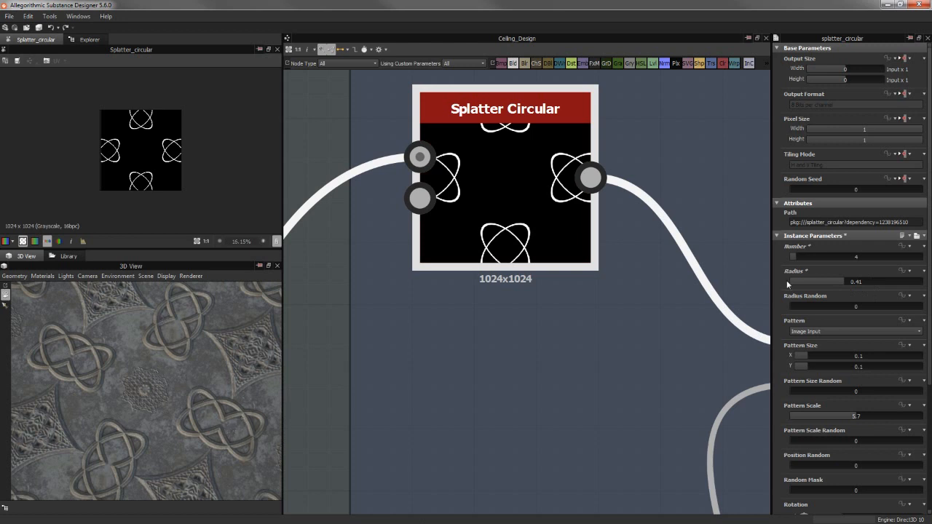
Try a Radius of 0.3 with Number values of 22 and 37 on the Splatter Circular node
{"action": "left_click_drag", "start_coordinate": [842, 281], "coordinate": [830, 280]}
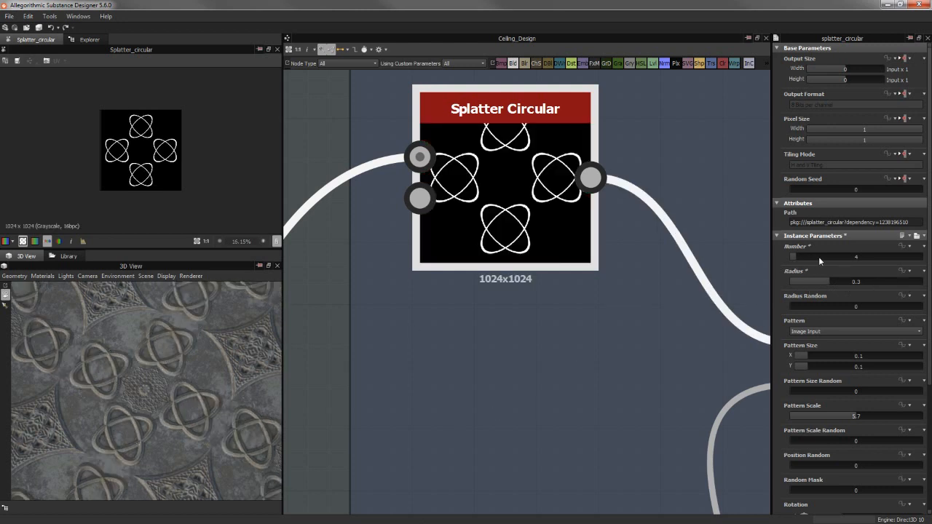
{"action": "left_click_drag", "start_coordinate": [819, 257], "coordinate": [834, 257]}
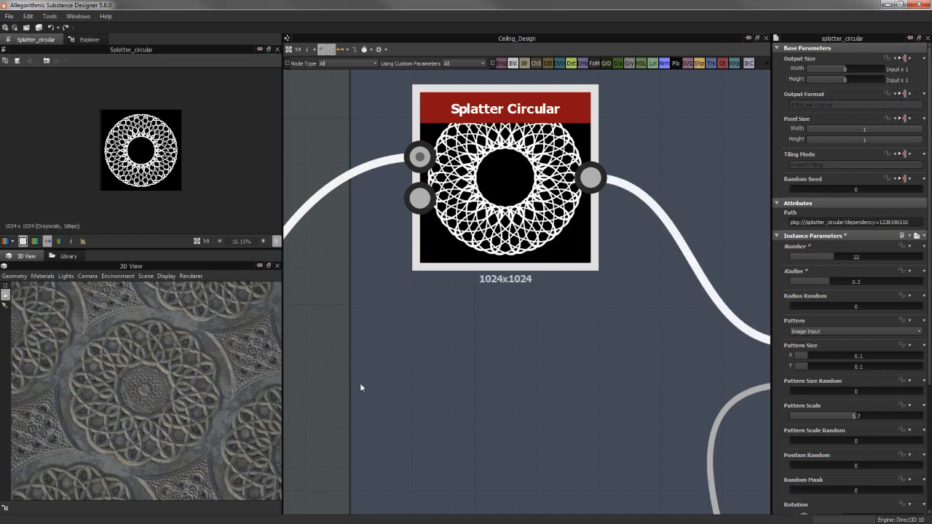
{"action": "left_click", "coordinate": [866, 257]}
Try a Number of 20 with a Radius of 0.4 on the Splatter Circular node and inspect the overlapping rings in 3D
{"action": "left_click", "coordinate": [830, 257]}
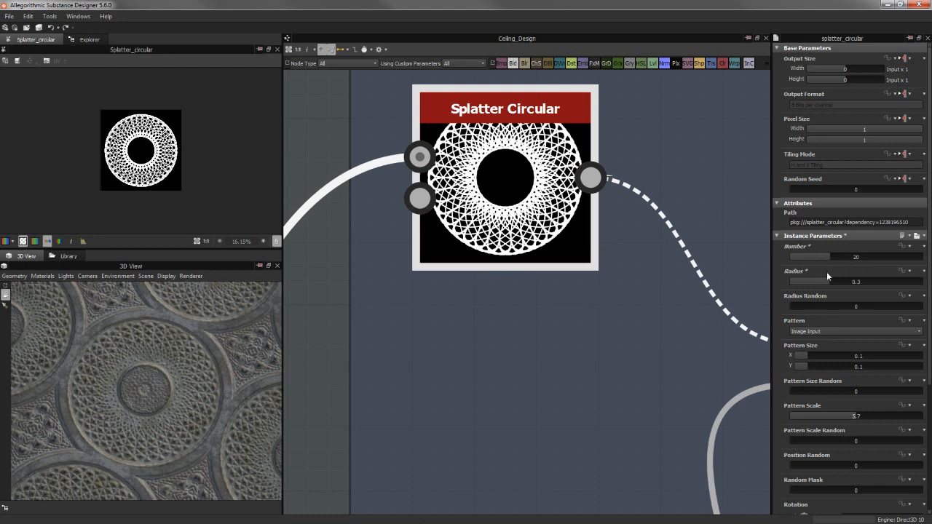
{"action": "left_click", "coordinate": [843, 280]}
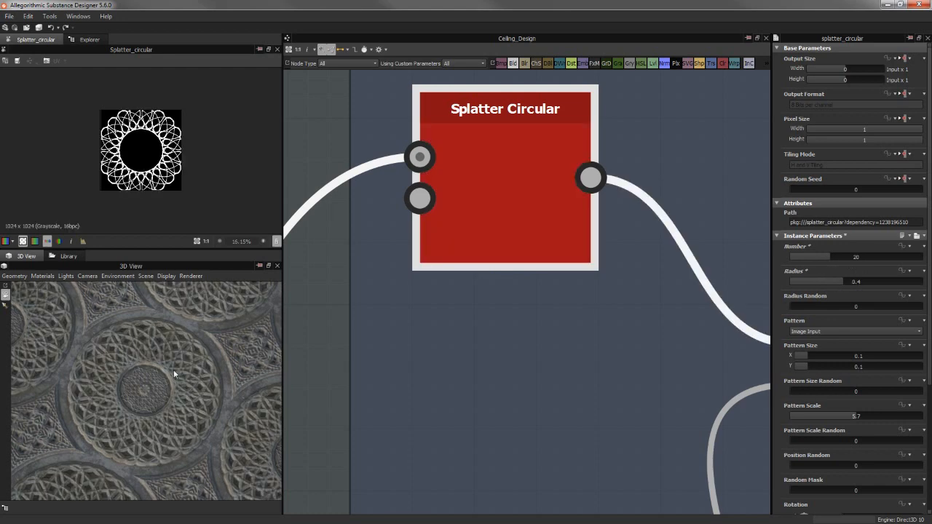
{"action": "scroll", "coordinate": [126, 353], "scroll_direction": "down", "scroll_amount": 4}
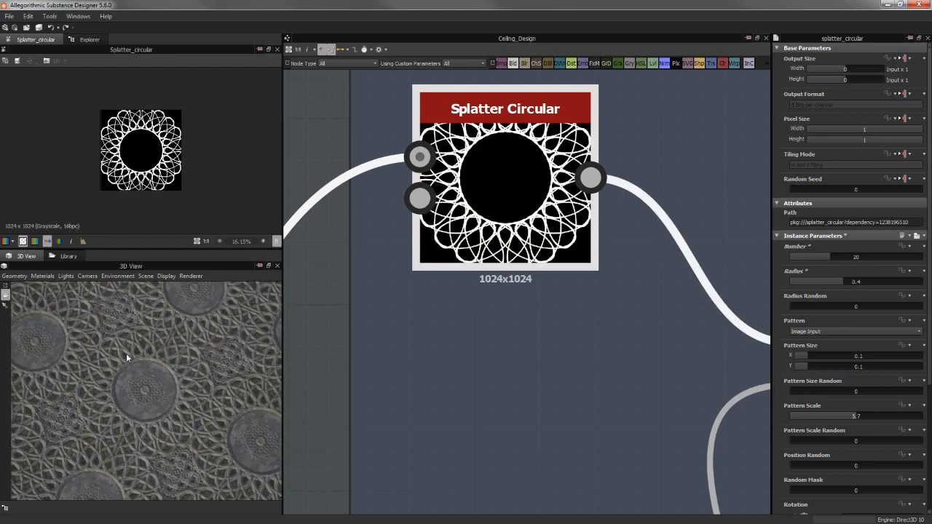
{"action": "scroll", "coordinate": [153, 407], "scroll_direction": "up", "scroll_amount": 5}
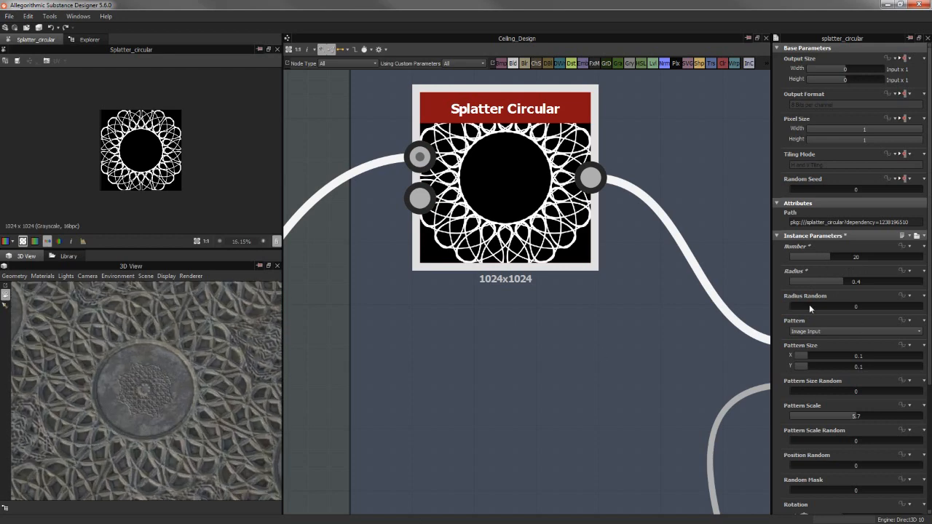
Try a Radius of 0.22 with a Number of 34, and a Number of 8 with a Radius of 0.48, on the Splatter Circular node
{"action": "left_click_drag", "start_coordinate": [834, 282], "coordinate": [820, 281]}
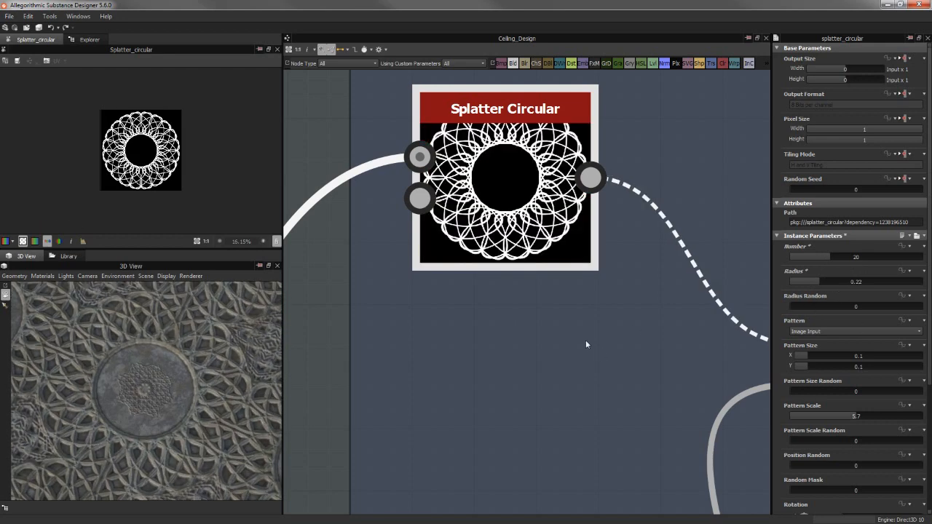
{"action": "left_click_drag", "start_coordinate": [844, 257], "coordinate": [867, 260]}
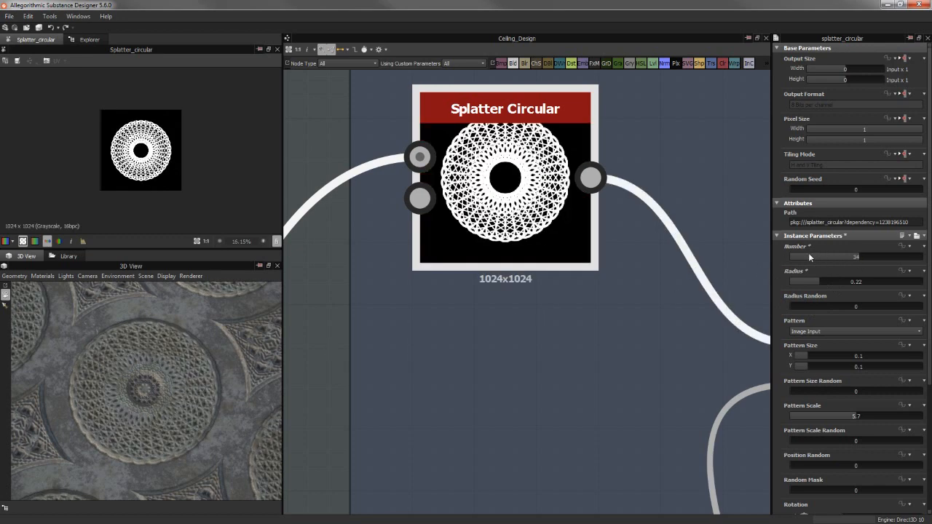
{"action": "left_click", "coordinate": [819, 258]}
{"action": "left_click_drag", "start_coordinate": [842, 284], "coordinate": [854, 284]}
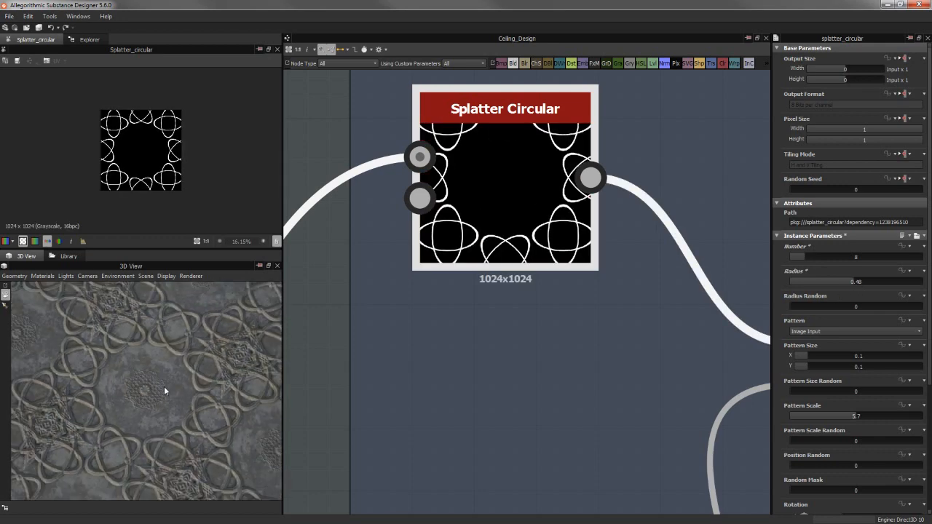
{"action": "scroll", "coordinate": [163, 392], "scroll_direction": "up", "scroll_amount": 3}
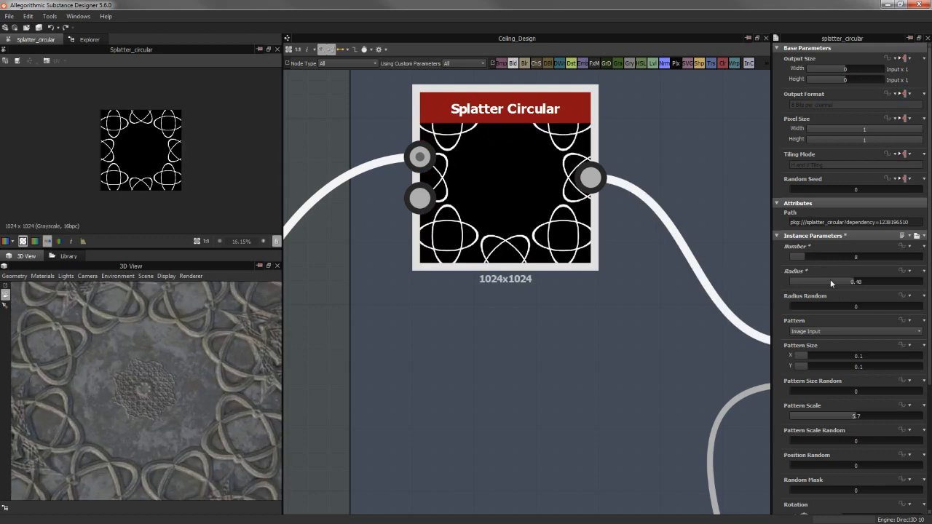
Try a Radius of 0.15 on the Splatter Circular node and inspect the compact rosette closely in the 3D view
{"action": "left_click_drag", "start_coordinate": [816, 283], "coordinate": [810, 283]}
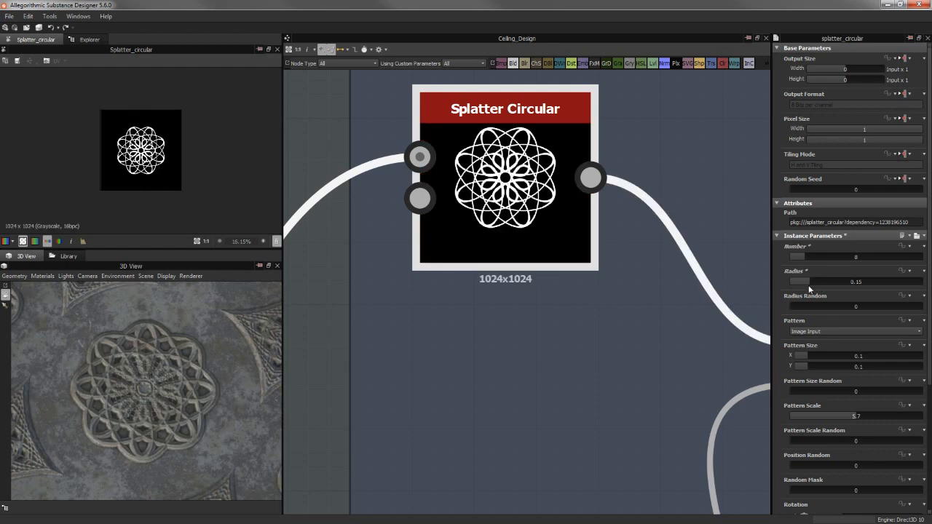
{"action": "scroll", "coordinate": [179, 395], "scroll_direction": "down", "scroll_amount": 3}
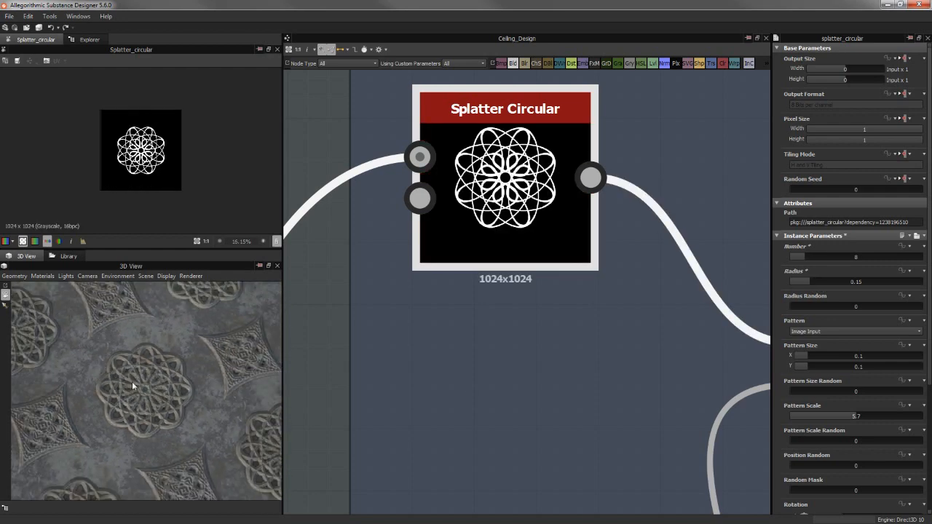
{"action": "scroll", "coordinate": [175, 378], "scroll_direction": "up", "scroll_amount": 4}
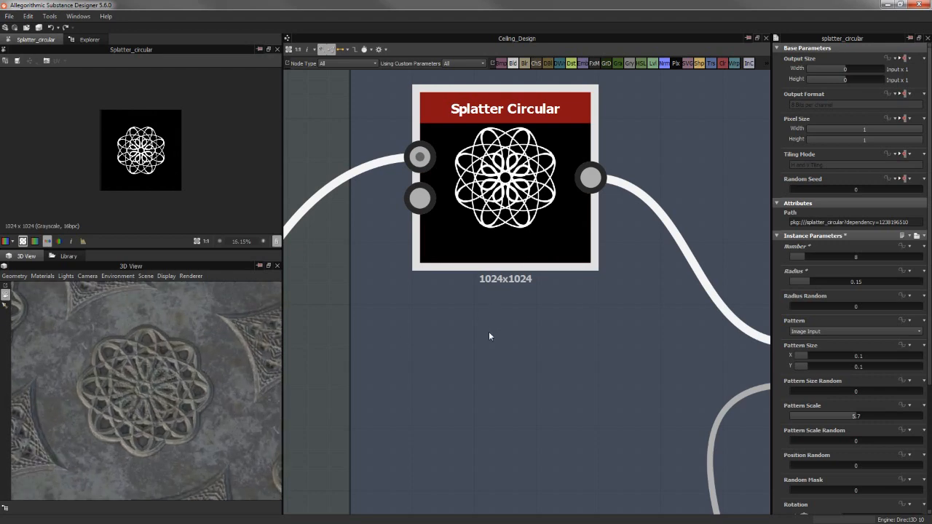
{"action": "scroll", "coordinate": [122, 383], "scroll_direction": "up", "scroll_amount": 3}
{"action": "scroll", "coordinate": [142, 375], "scroll_direction": "down", "scroll_amount": 2}
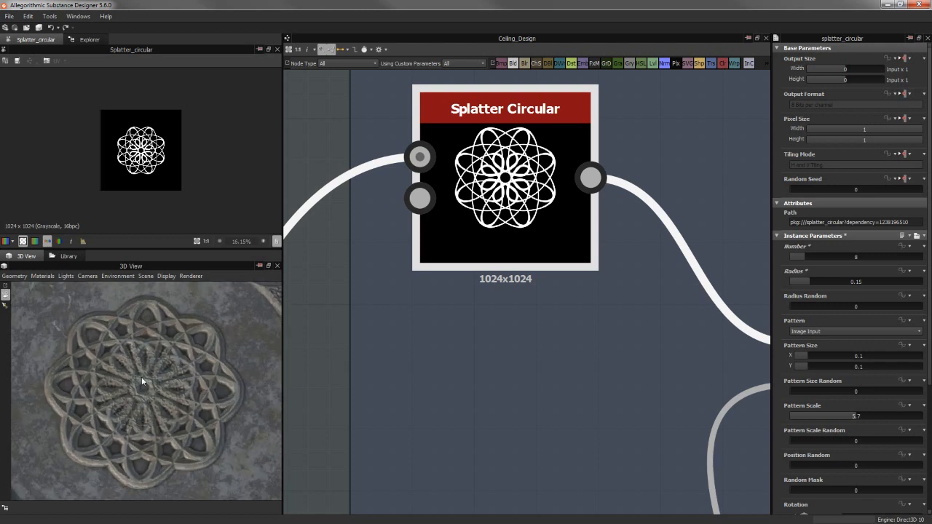
{"action": "scroll", "coordinate": [201, 375], "scroll_direction": "down", "scroll_amount": 1}
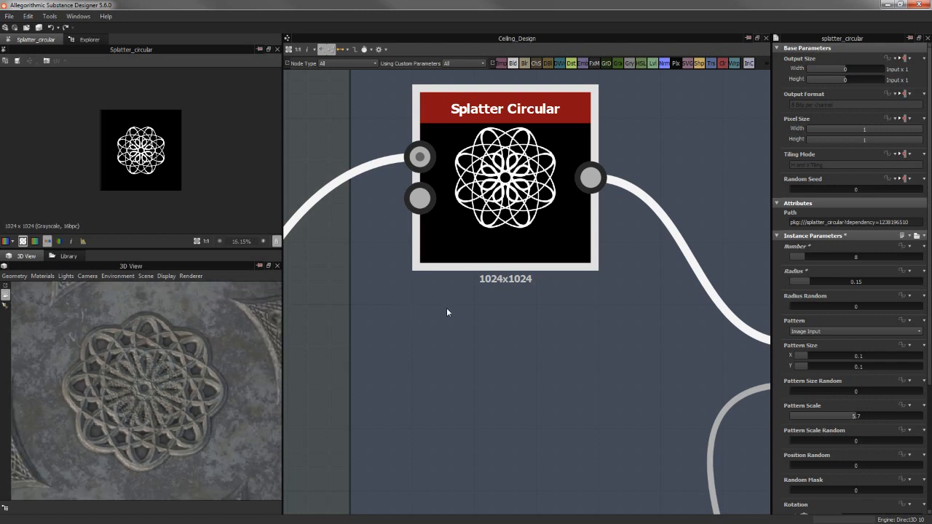
Undo the trial Splatter Circular changes back to a Number of 8 and a Radius of 0.32
{"action": "key", "text": "ctrl+z"}
{"action": "key", "text": "ctrl+z"}
{"action": "key", "text": "ctrl+z"}
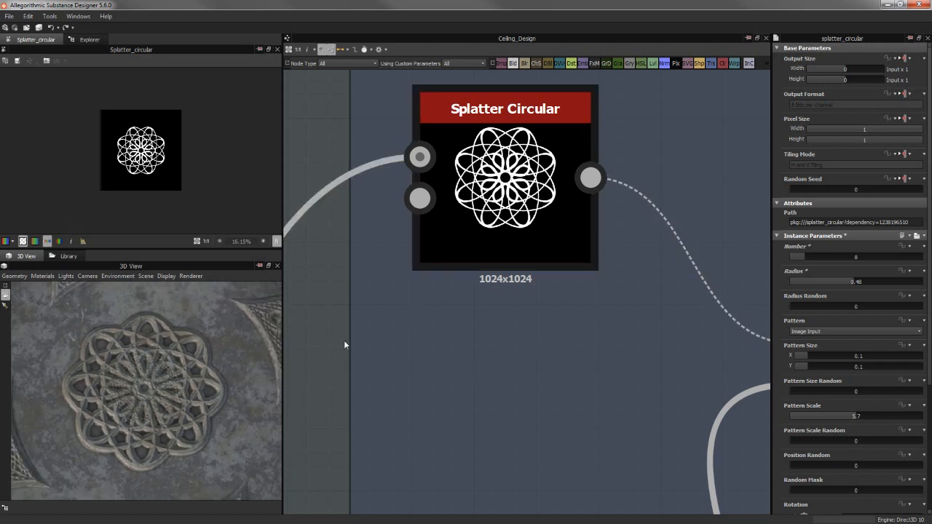
{"action": "key", "text": "ctrl+z"}
{"action": "key", "text": "ctrl+z"}
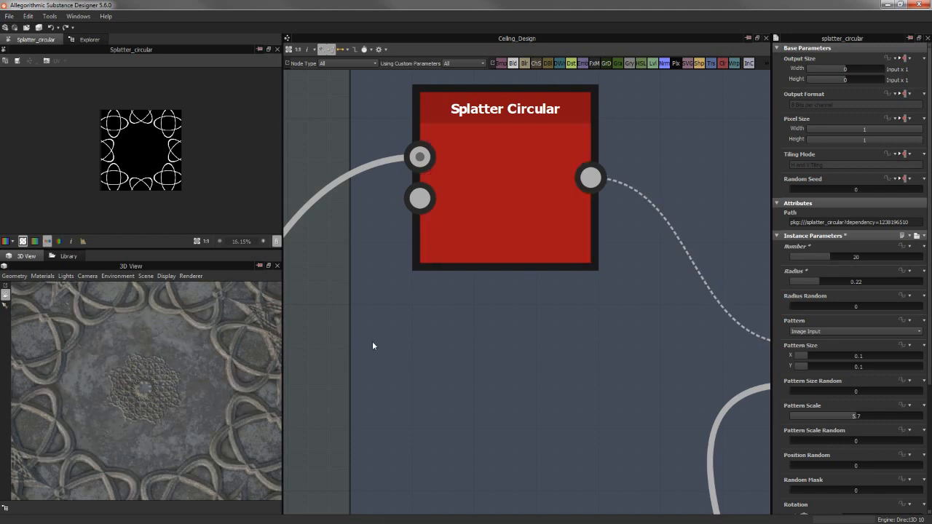
{"action": "key", "text": "ctrl+z"}
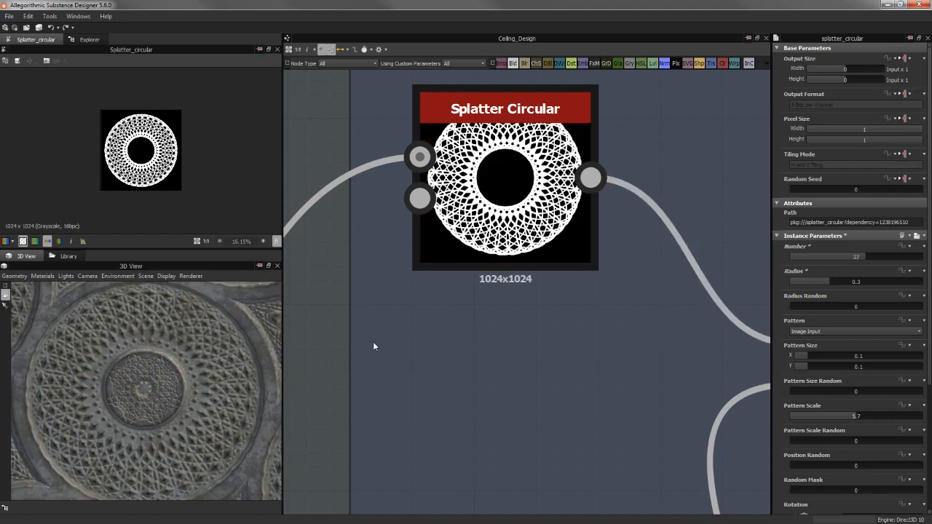
{"action": "key", "text": "ctrl+z"}
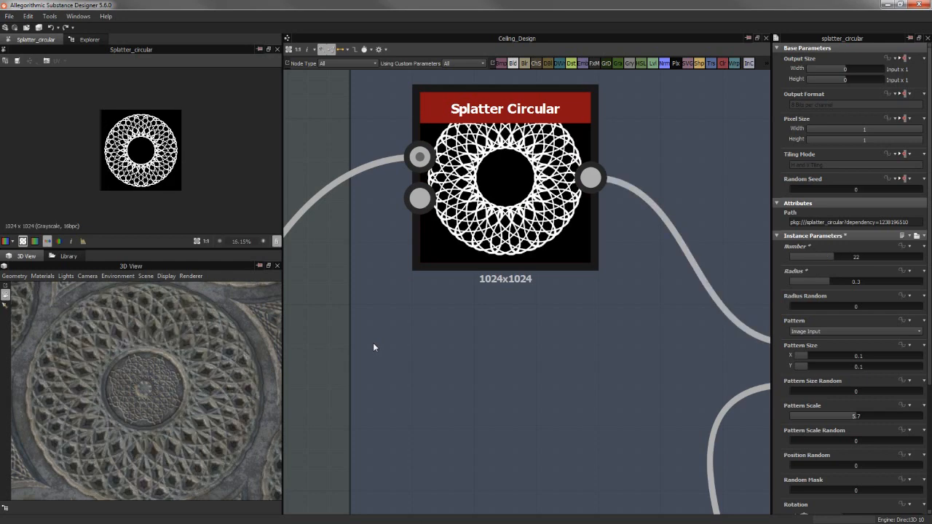
{"action": "key", "text": "ctrl+z"}
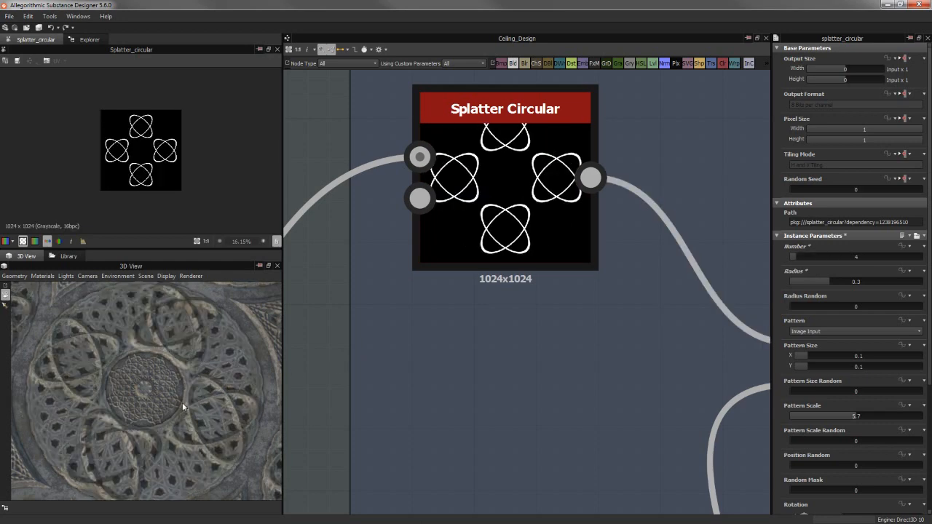
{"action": "key", "text": "ctrl+z"}
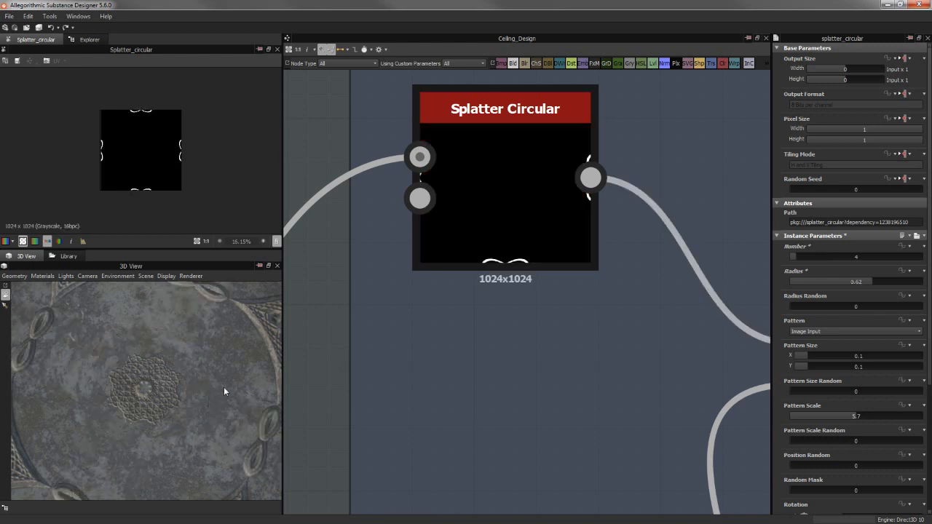
{"action": "key", "text": "ctrl+z"}
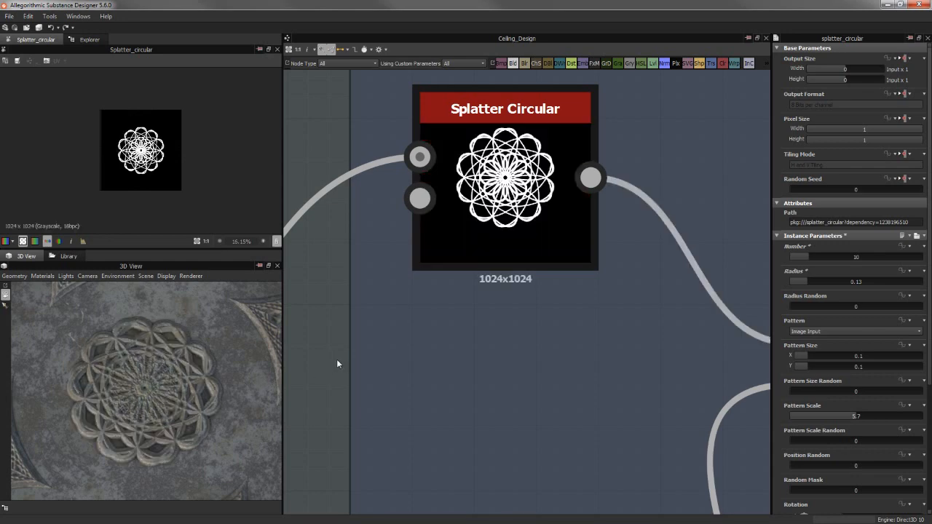
{"action": "key", "text": "ctrl+z"}
{"action": "key", "text": "ctrl+z"}
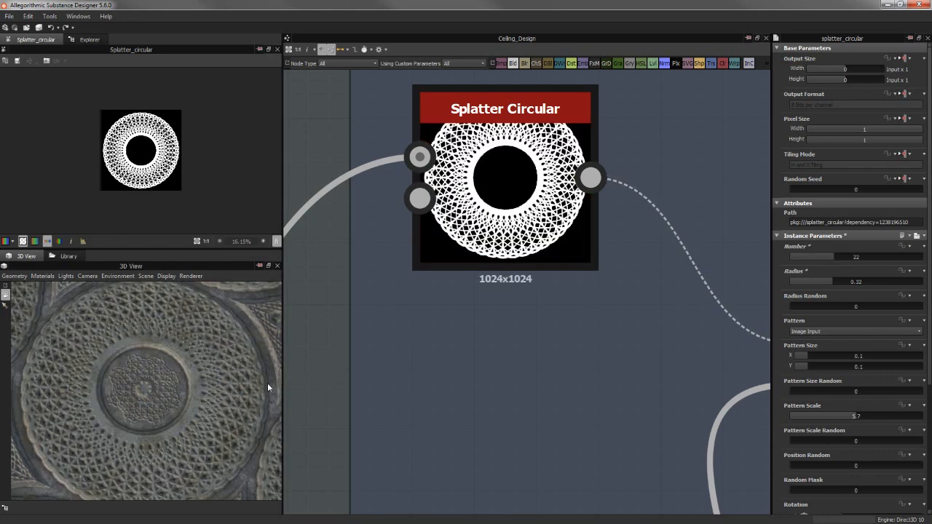
{"action": "key", "text": "ctrl+z"}
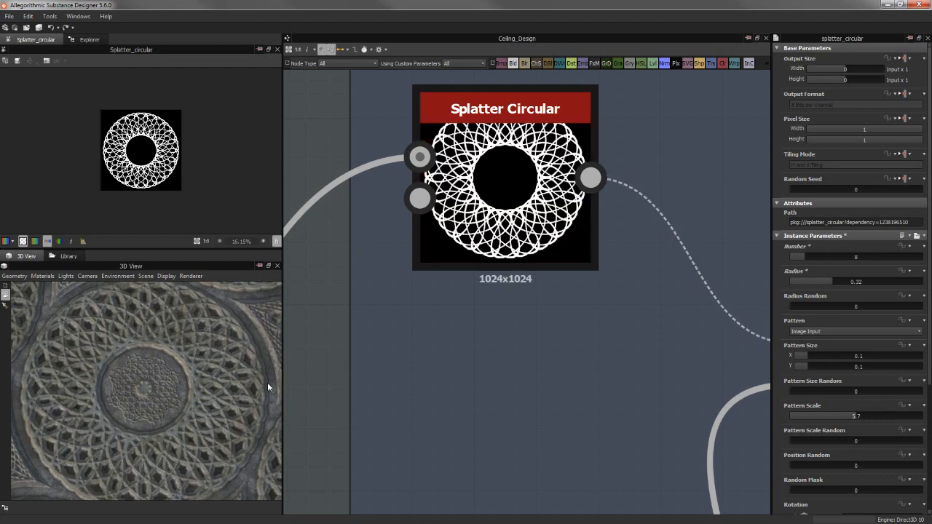
{"action": "key", "text": "ctrl+z"}
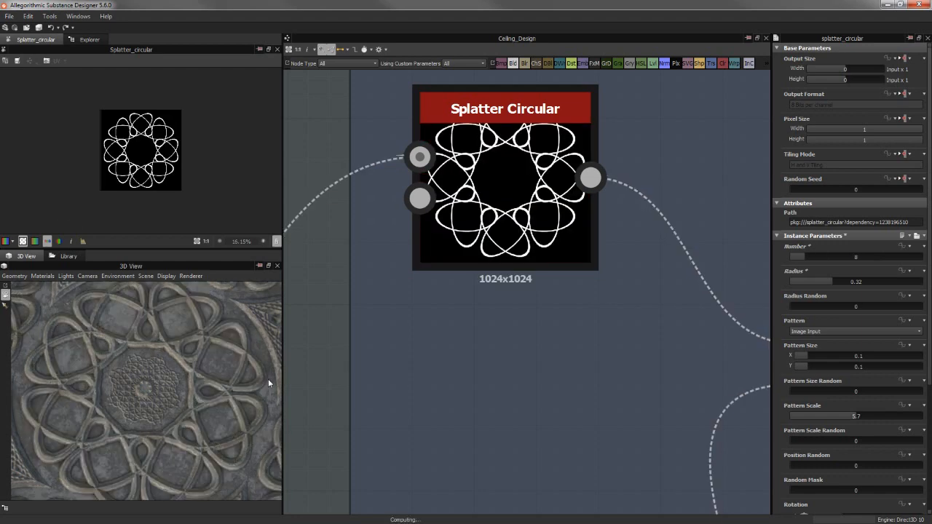
Set the Ceiling_Design graph's output width to 2 (Parent x 4) to match its height
{"action": "middle_click_drag", "start_coordinate": [392, 345], "coordinate": [406, 343]}
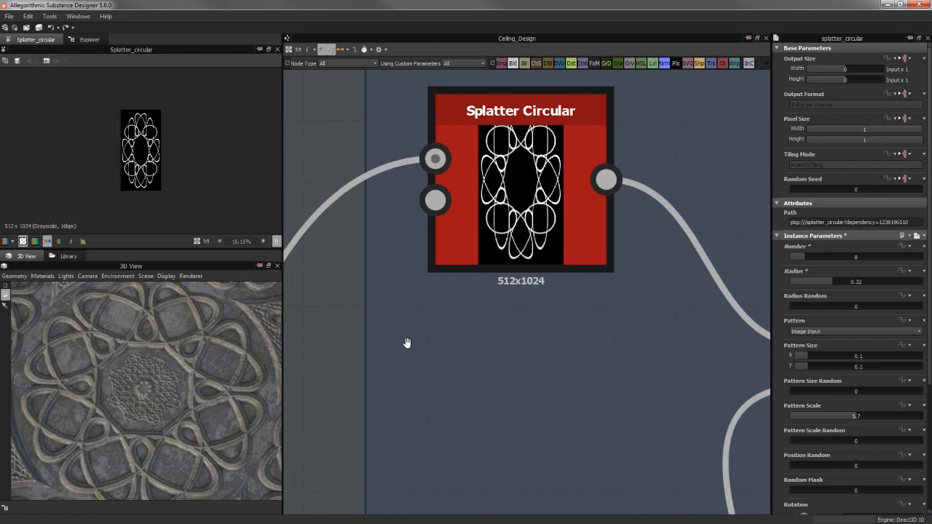
{"action": "left_click", "coordinate": [302, 345]}
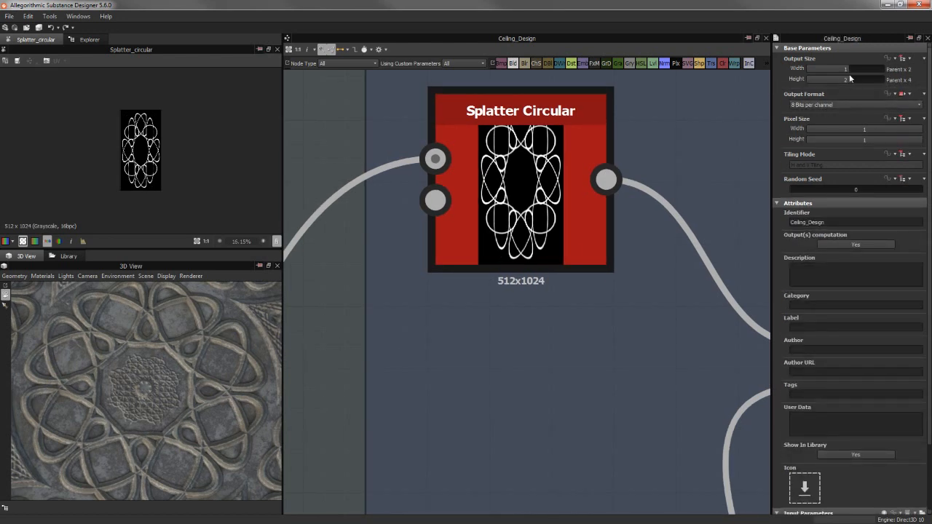
{"action": "left_click_drag", "start_coordinate": [849, 70], "coordinate": [854, 71]}
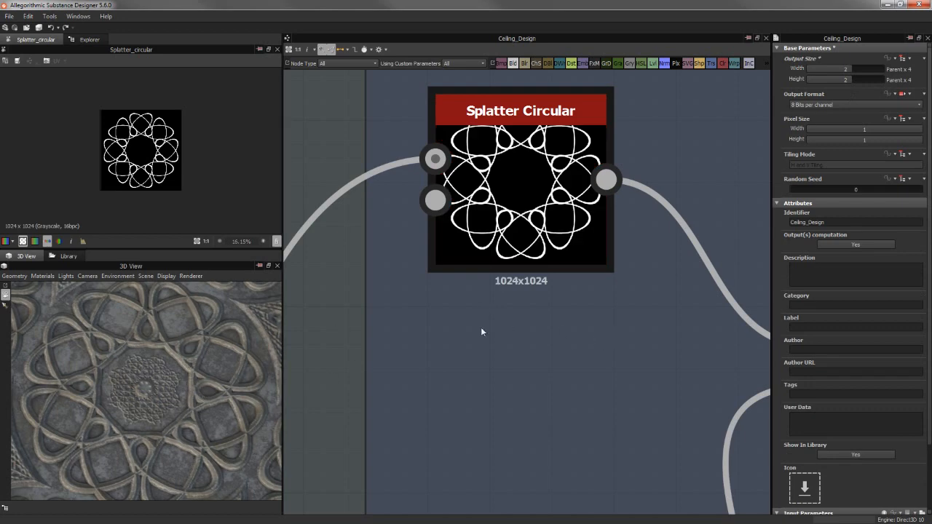
Select the Splatter Circular node and examine its ring pattern enlarged in the 2D view
{"action": "middle_click_drag", "start_coordinate": [557, 314], "coordinate": [442, 261]}
{"action": "scroll", "coordinate": [445, 352], "scroll_direction": "down", "scroll_amount": 3}
{"action": "left_click", "coordinate": [436, 223]}
{"action": "scroll", "coordinate": [124, 128], "scroll_direction": "up", "scroll_amount": 5}
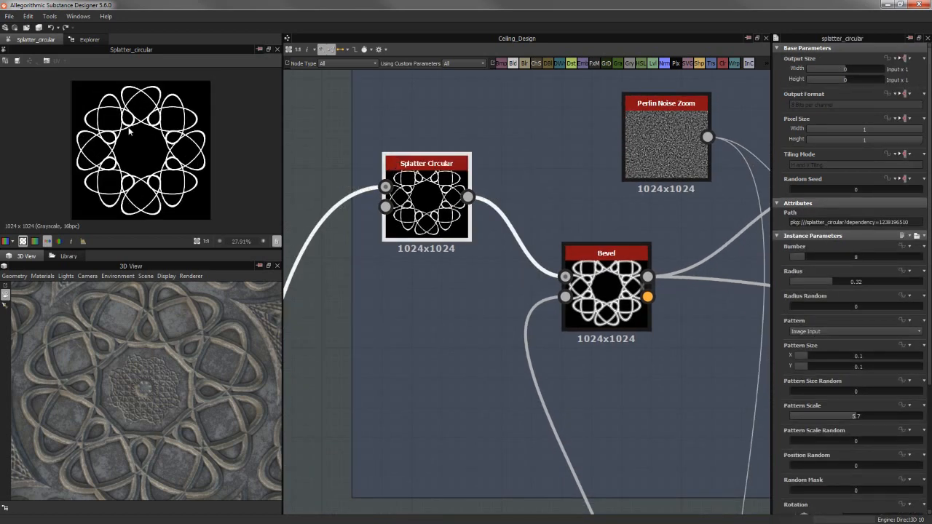
Show the Bevel node's Height output and compare its edge profile with the carved strands in the 3D view
{"action": "scroll", "coordinate": [104, 138], "scroll_direction": "down", "scroll_amount": 1}
{"action": "middle_click_drag", "start_coordinate": [640, 319], "coordinate": [572, 259]}
{"action": "double_click", "coordinate": [572, 259]}
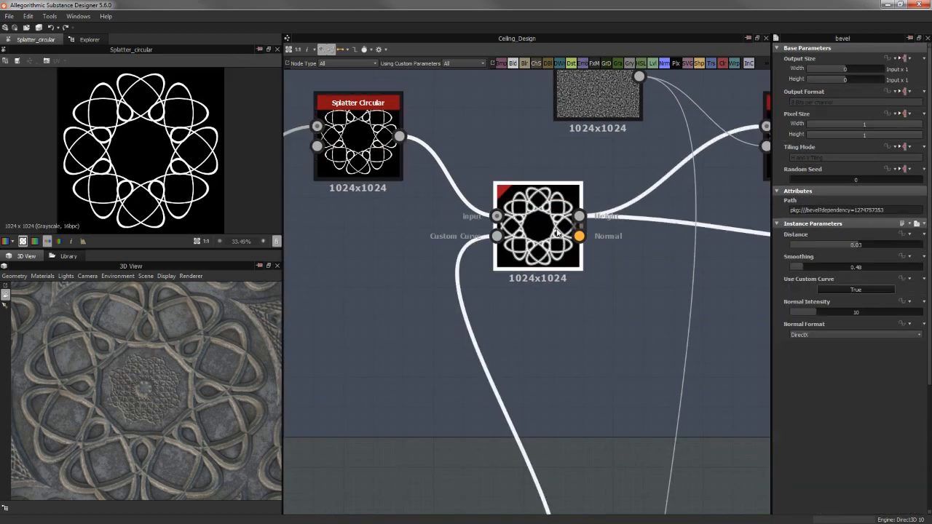
{"action": "scroll", "coordinate": [173, 125], "scroll_direction": "up", "scroll_amount": 4}
{"action": "scroll", "coordinate": [158, 124], "scroll_direction": "up", "scroll_amount": 3}
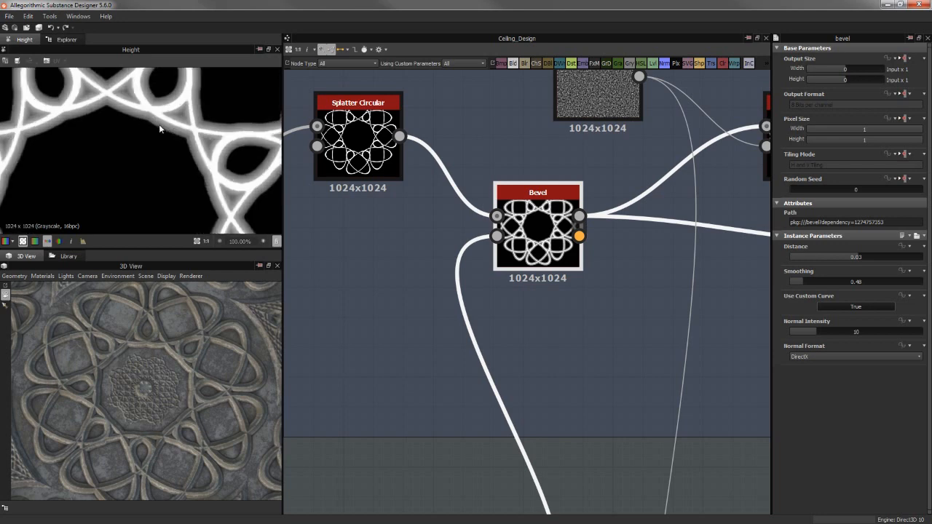
{"action": "scroll", "coordinate": [166, 121], "scroll_direction": "down", "scroll_amount": 2}
{"action": "scroll", "coordinate": [200, 372], "scroll_direction": "up", "scroll_amount": 3}
{"action": "scroll", "coordinate": [198, 368], "scroll_direction": "up", "scroll_amount": 1}
{"action": "middle_click_drag", "start_coordinate": [178, 342], "coordinate": [189, 402]}
Preview the Gradient Linear 1 node that feeds the Bevel's custom curve through the Gradient Map
{"action": "scroll", "coordinate": [529, 293], "scroll_direction": "down", "scroll_amount": 5}
{"action": "middle_click_drag", "start_coordinate": [564, 347], "coordinate": [574, 269]}
{"action": "scroll", "coordinate": [574, 270], "scroll_direction": "up", "scroll_amount": 2}
{"action": "middle_click_drag", "start_coordinate": [504, 193], "coordinate": [514, 220]}
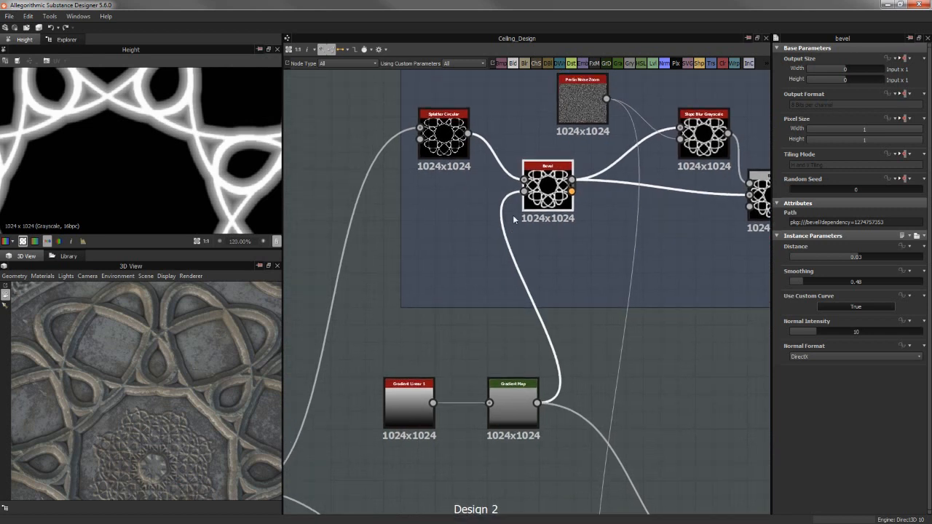
{"action": "double_click", "coordinate": [409, 408]}
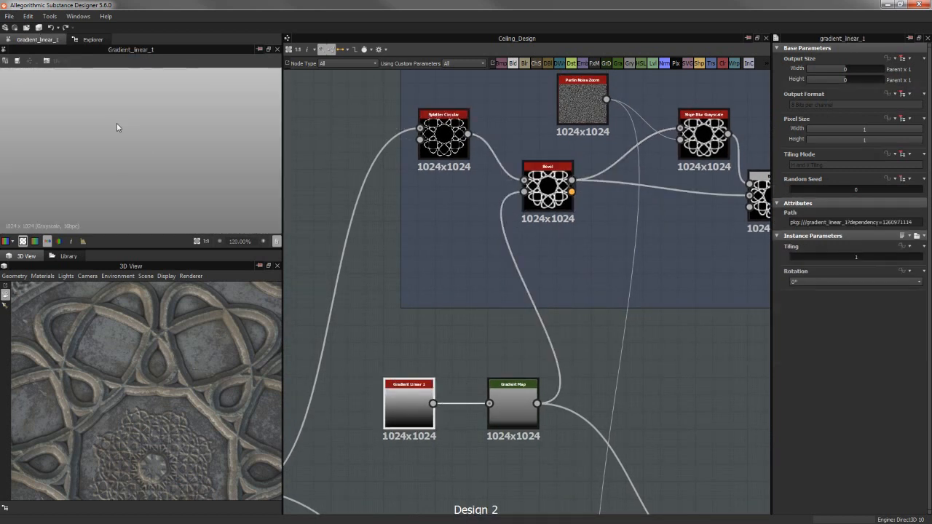
{"action": "scroll", "coordinate": [136, 144], "scroll_direction": "down", "scroll_amount": 3}
Show the Bevel node's output and set its Use Custom Curve option to False
{"action": "double_click", "coordinate": [543, 188]}
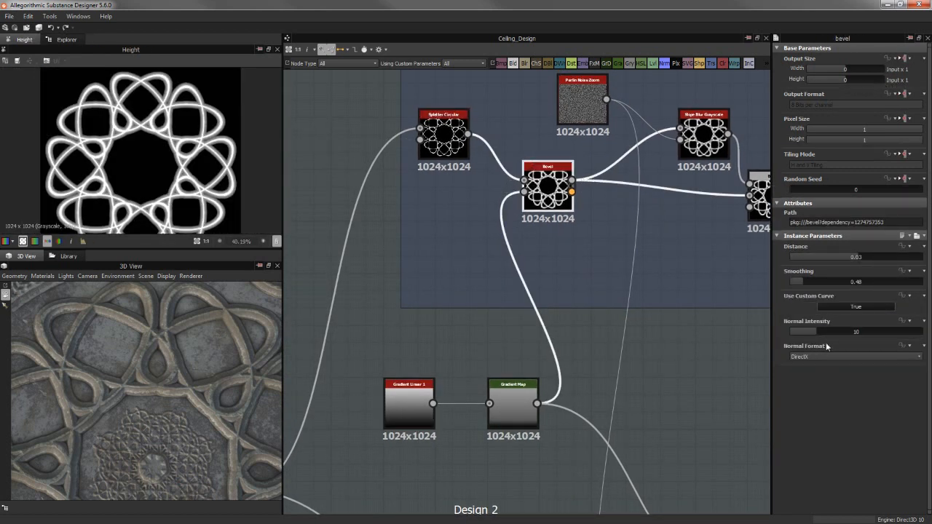
{"action": "left_click", "coordinate": [873, 305]}
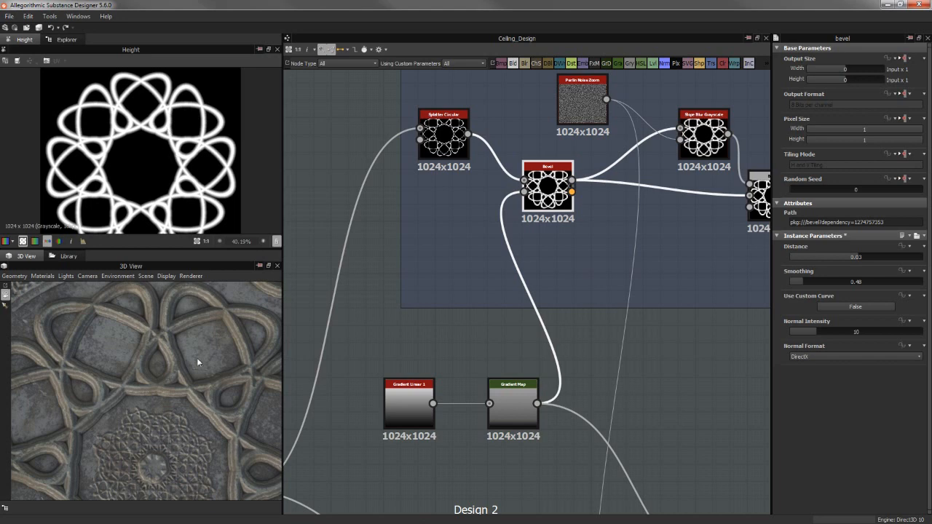
Examine the carved strands up close in the 3D view and set the Bevel's Use Custom Curve option to True
{"action": "right_click_drag", "start_coordinate": [198, 362], "coordinate": [239, 362]}
{"action": "middle_click_drag", "start_coordinate": [240, 362], "coordinate": [168, 416]}
{"action": "left_click_drag", "start_coordinate": [168, 416], "coordinate": [186, 367]}
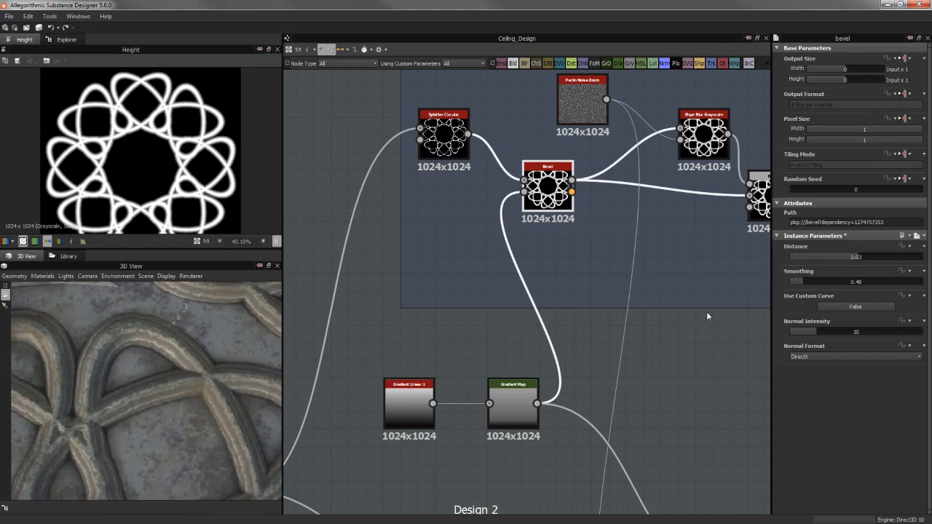
{"action": "left_click", "coordinate": [830, 307]}
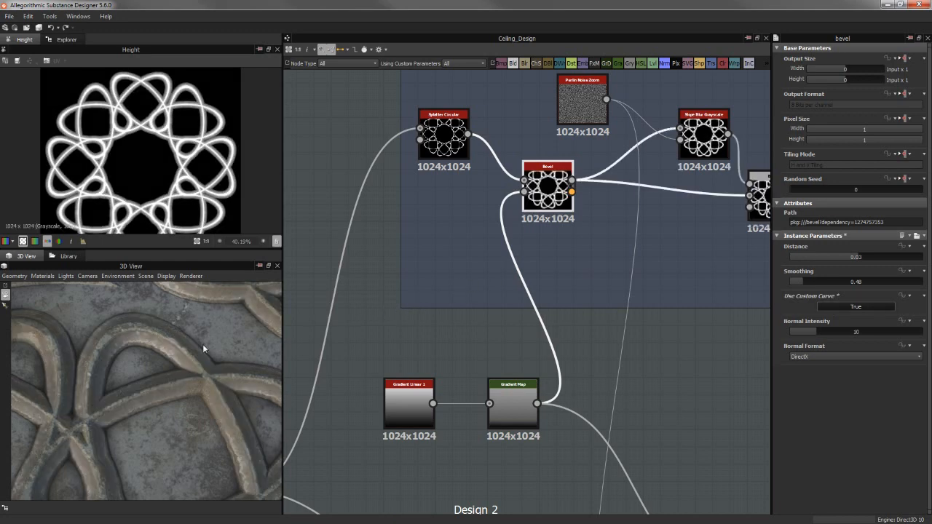
Preview the Gradient Linear 1 node and the Gradient Map it feeds, and show the Gradient Map's parameters
{"action": "middle_click_drag", "start_coordinate": [418, 313], "coordinate": [469, 261]}
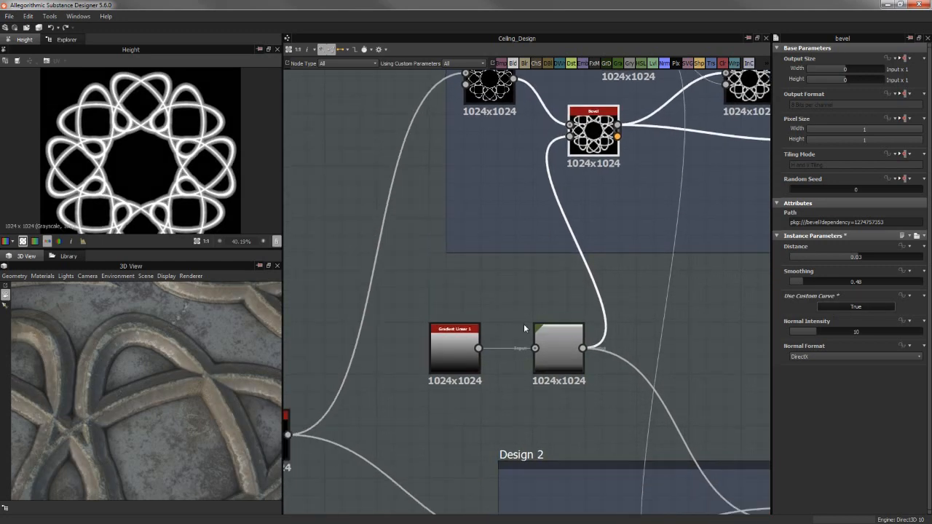
{"action": "scroll", "coordinate": [576, 332], "scroll_direction": "up", "scroll_amount": 2}
{"action": "middle_click_drag", "start_coordinate": [520, 311], "coordinate": [512, 400]}
{"action": "middle_click_drag", "start_coordinate": [532, 229], "coordinate": [561, 113]}
{"action": "double_click", "coordinate": [449, 328]}
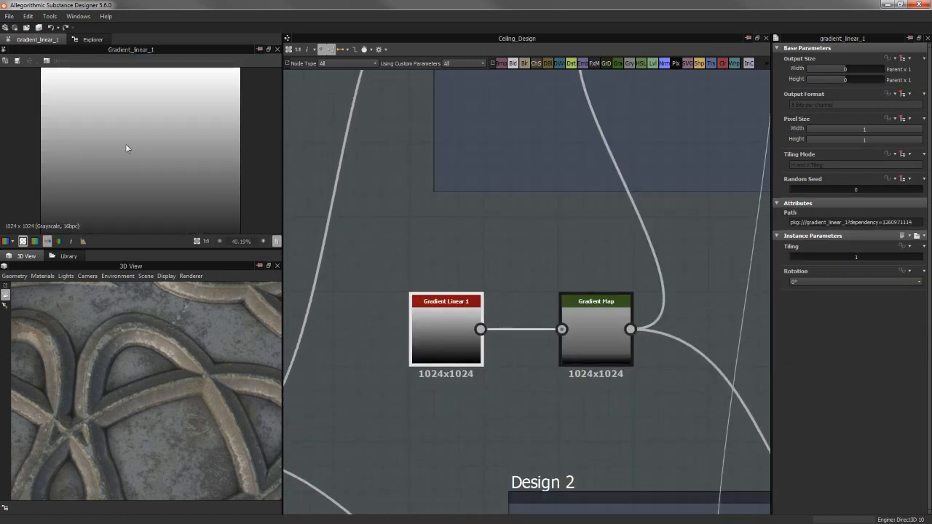
{"action": "scroll", "coordinate": [129, 156], "scroll_direction": "down", "scroll_amount": 3}
{"action": "double_click", "coordinate": [594, 330]}
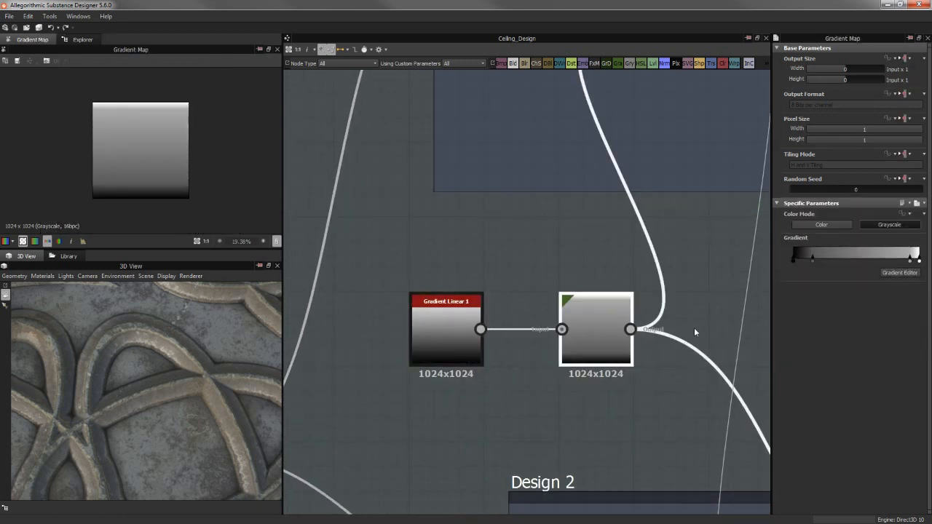
{"action": "scroll", "coordinate": [662, 305], "scroll_direction": "up", "scroll_amount": 1}
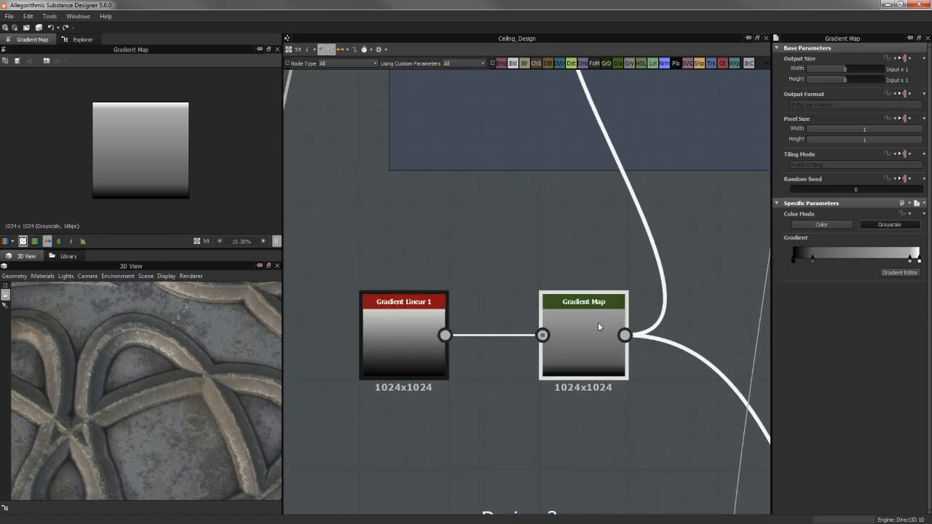
Try moving the Gradient Map's dark inner key close to the white end of the gradient, and undo the change
{"action": "left_click", "coordinate": [813, 259]}
{"action": "left_click_drag", "start_coordinate": [873, 260], "coordinate": [894, 260]}
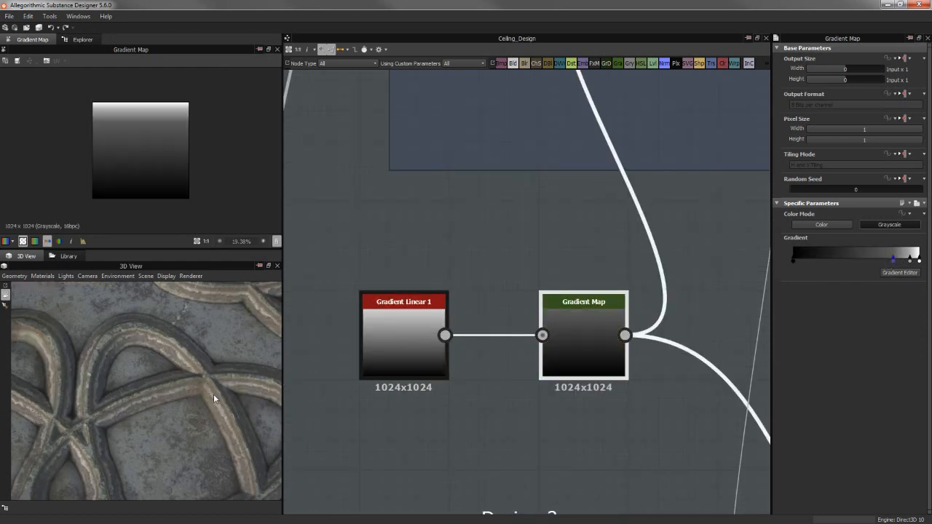
{"action": "key", "text": "ctrl+z"}
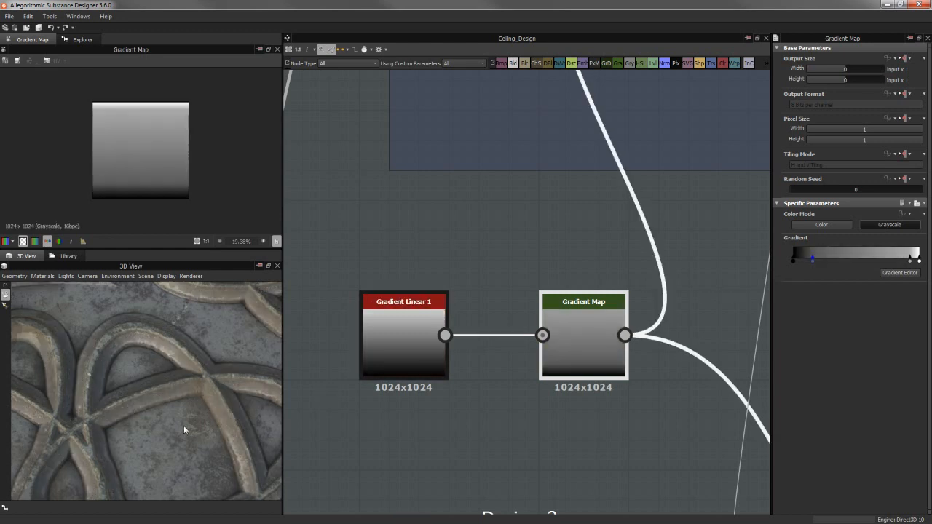
{"action": "mouse_move", "coordinate": [210, 389]}
{"action": "left_mouse_down"}
{"action": "mouse_move", "coordinate": [128, 364]}
{"action": "mouse_move", "coordinate": [200, 399]}
{"action": "left_mouse_up"}
{"action": "scroll", "coordinate": [133, 367], "scroll_direction": "down", "scroll_amount": 3}
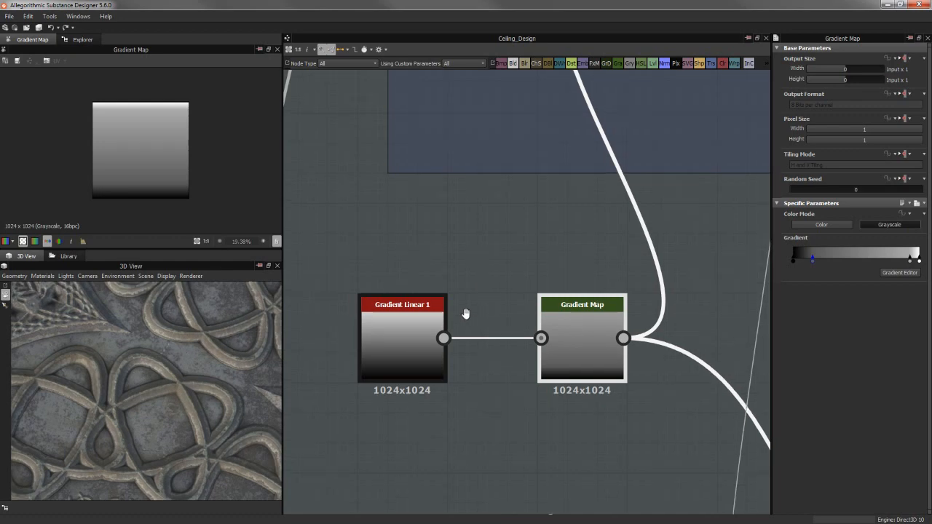
Preview the Bevel node's output and compare it with the Gradient Map connected to its custom curve input
{"action": "middle_click_drag", "start_coordinate": [466, 311], "coordinate": [380, 507]}
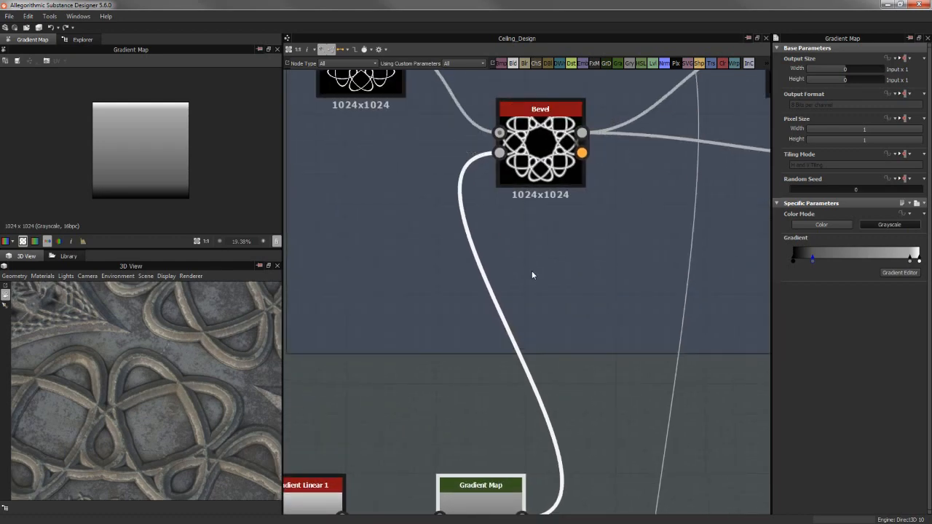
{"action": "double_click", "coordinate": [541, 146]}
{"action": "scroll", "coordinate": [513, 364], "scroll_direction": "down", "scroll_amount": 2}
{"action": "double_click", "coordinate": [481, 447]}
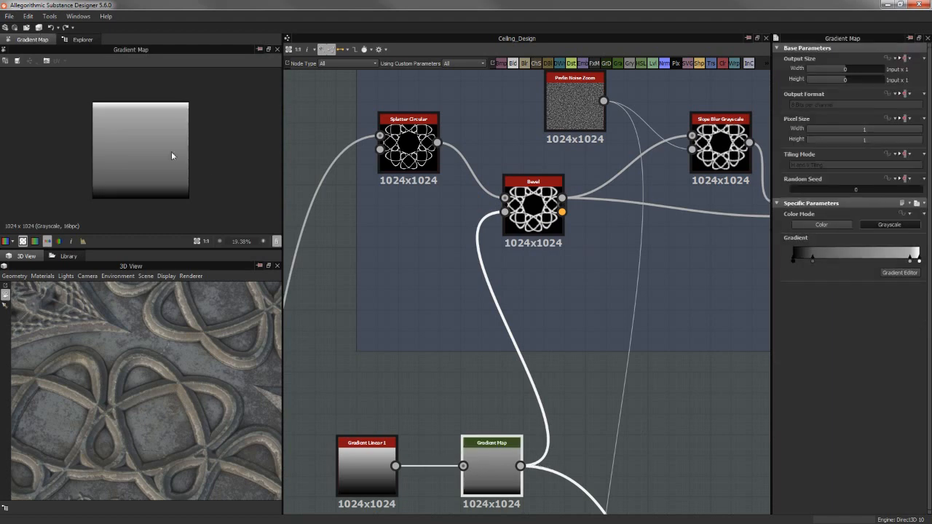
Preview the Slope Blur Grayscale node in Design 1 and examine its strand edges enlarged in the 2D view
{"action": "middle_click_drag", "start_coordinate": [667, 373], "coordinate": [528, 448]}
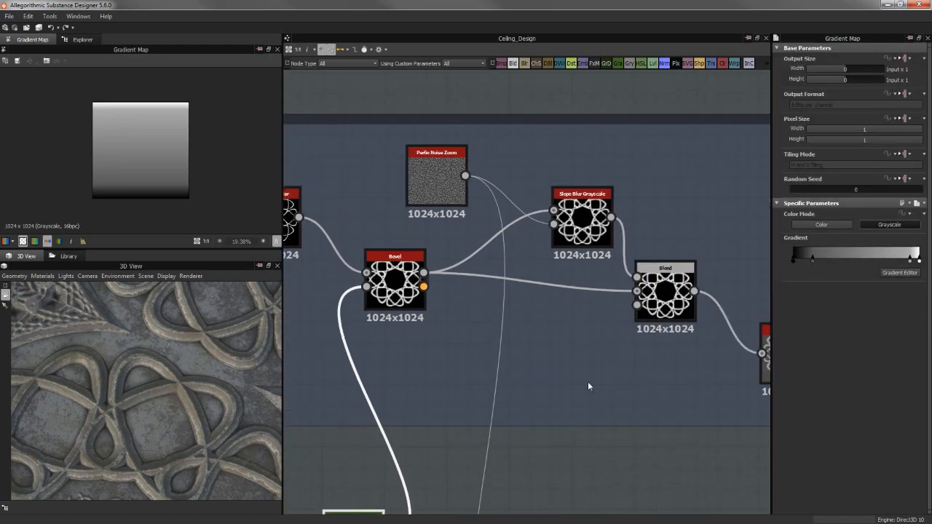
{"action": "left_click", "coordinate": [604, 424]}
{"action": "middle_click_drag", "start_coordinate": [582, 280], "coordinate": [625, 256]}
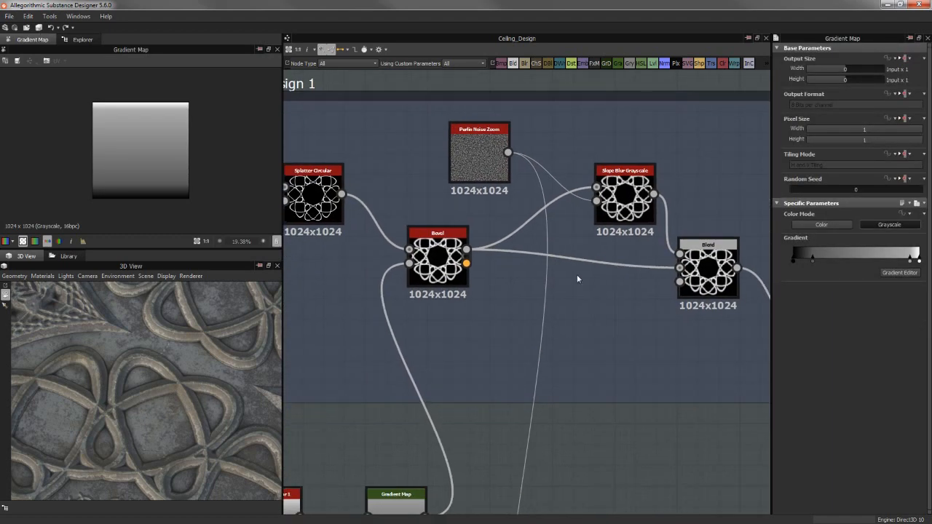
{"action": "double_click", "coordinate": [625, 207]}
{"action": "scroll", "coordinate": [189, 201], "scroll_direction": "up", "scroll_amount": 5}
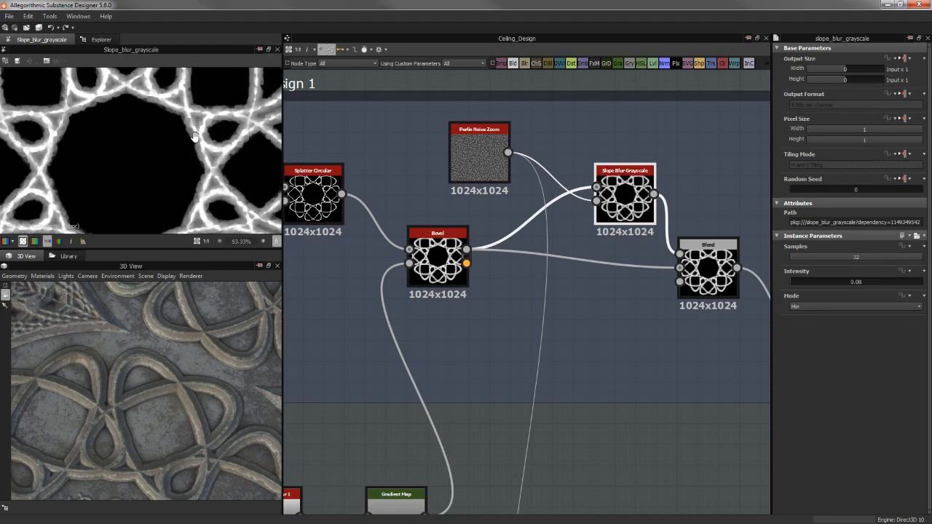
{"action": "scroll", "coordinate": [559, 140], "scroll_direction": "up", "scroll_amount": 4}
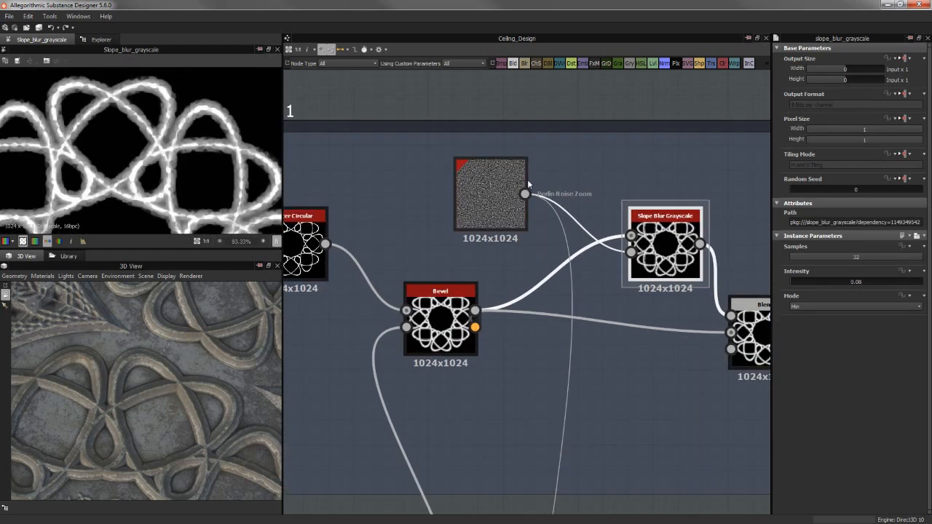
Preview the Perlin Noise Zoom node and examine its effect on the strands in the Slope Blur Grayscale output
{"action": "double_click", "coordinate": [491, 185]}
{"action": "scroll", "coordinate": [183, 141], "scroll_direction": "down", "scroll_amount": 3}
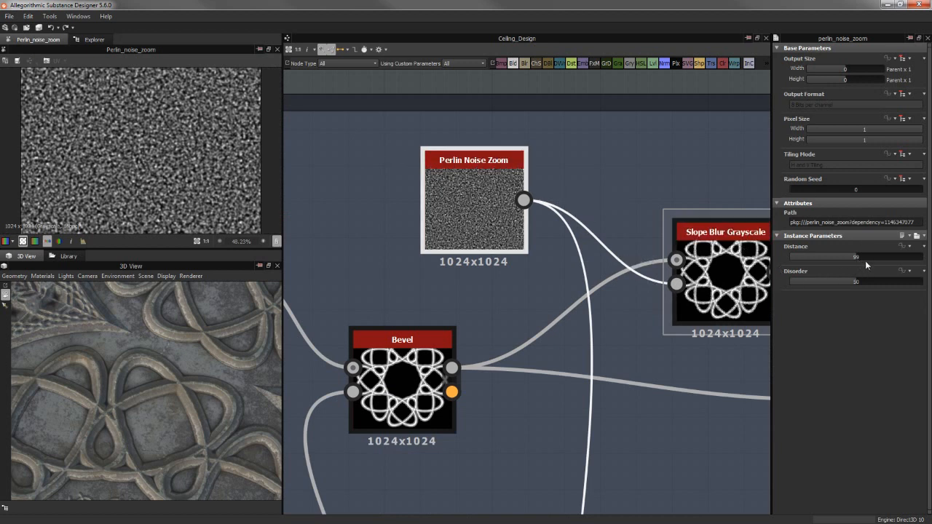
{"action": "middle_click_drag", "start_coordinate": [723, 270], "coordinate": [640, 268]}
{"action": "double_click", "coordinate": [640, 268]}
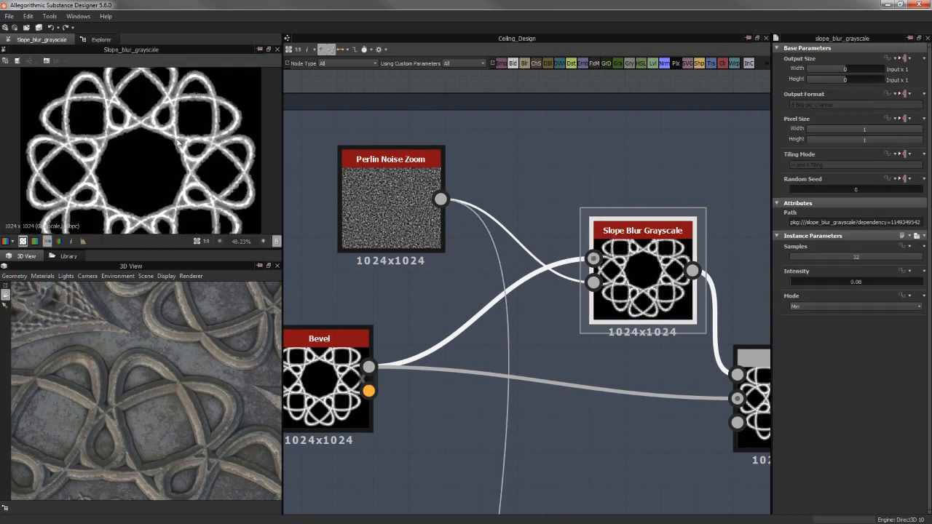
{"action": "scroll", "coordinate": [182, 138], "scroll_direction": "up", "scroll_amount": 5}
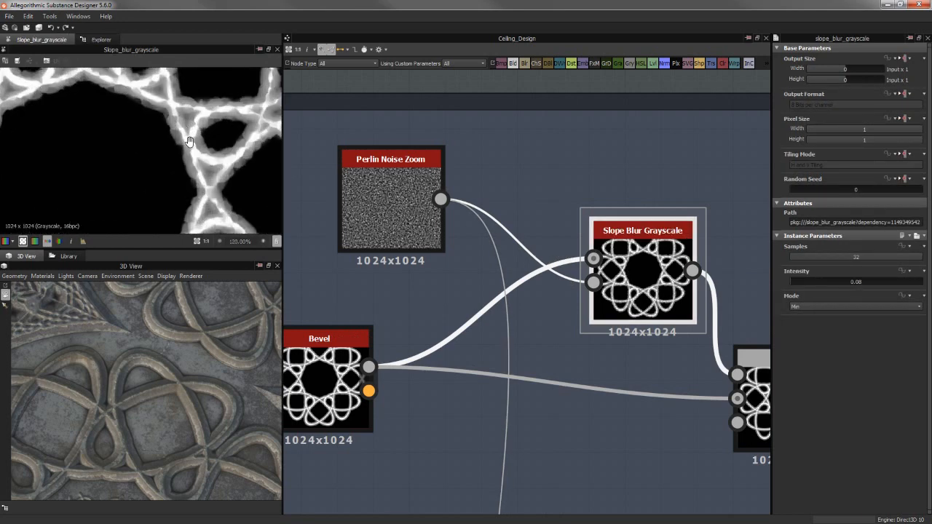
{"action": "middle_click_drag", "start_coordinate": [188, 141], "coordinate": [165, 155]}
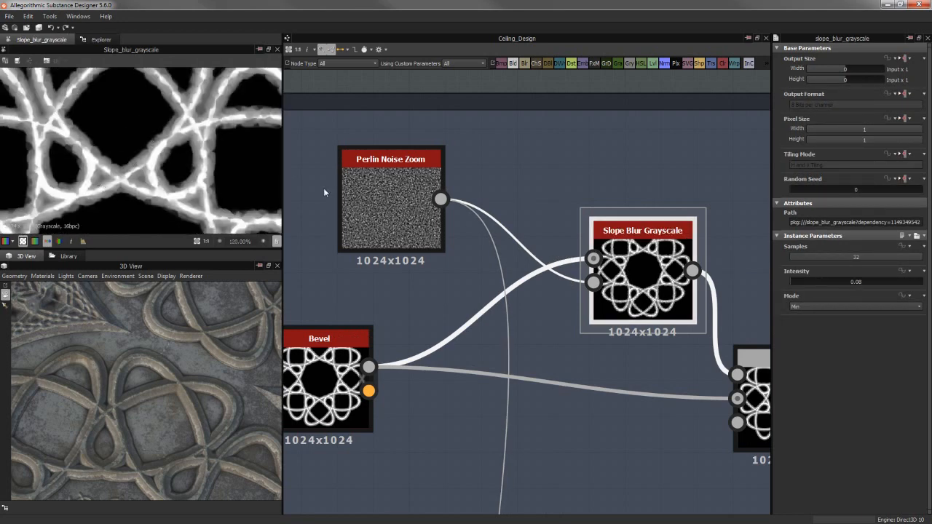
{"action": "middle_click_drag", "start_coordinate": [324, 192], "coordinate": [203, 138]}
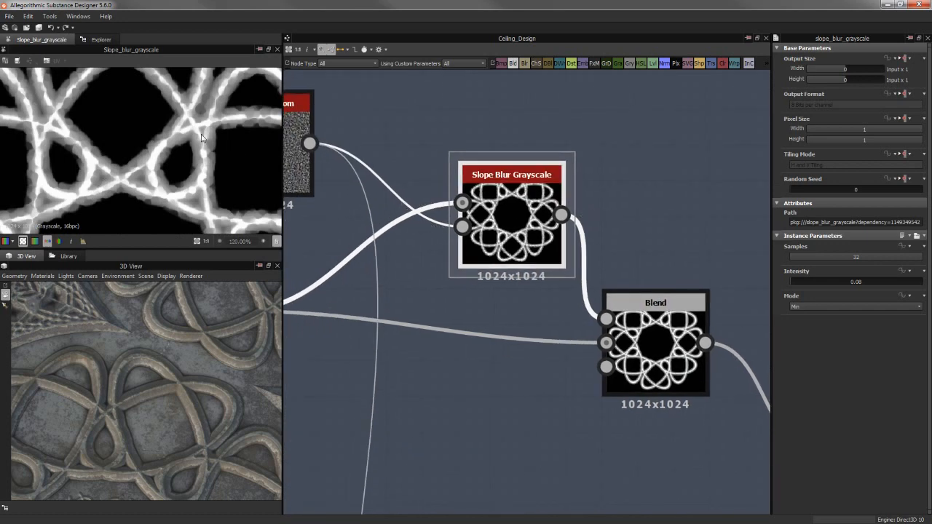
{"action": "scroll", "coordinate": [203, 137], "scroll_direction": "down", "scroll_amount": 3}
Preview the Blend node that combines the Bevel with the Slope Blur Grayscale and examine its strand edges enlarged
{"action": "middle_click_drag", "start_coordinate": [658, 349], "coordinate": [623, 295]}
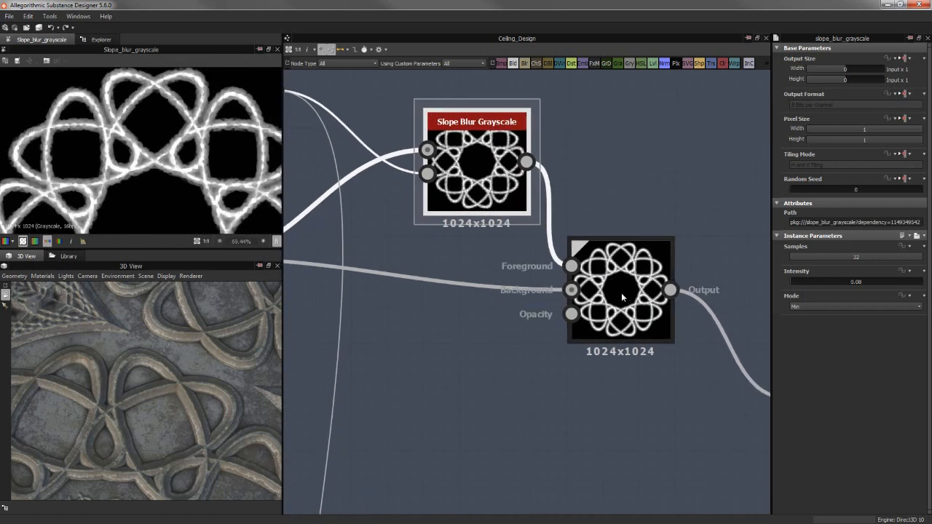
{"action": "double_click", "coordinate": [622, 295]}
{"action": "middle_click_drag", "start_coordinate": [449, 228], "coordinate": [566, 230]}
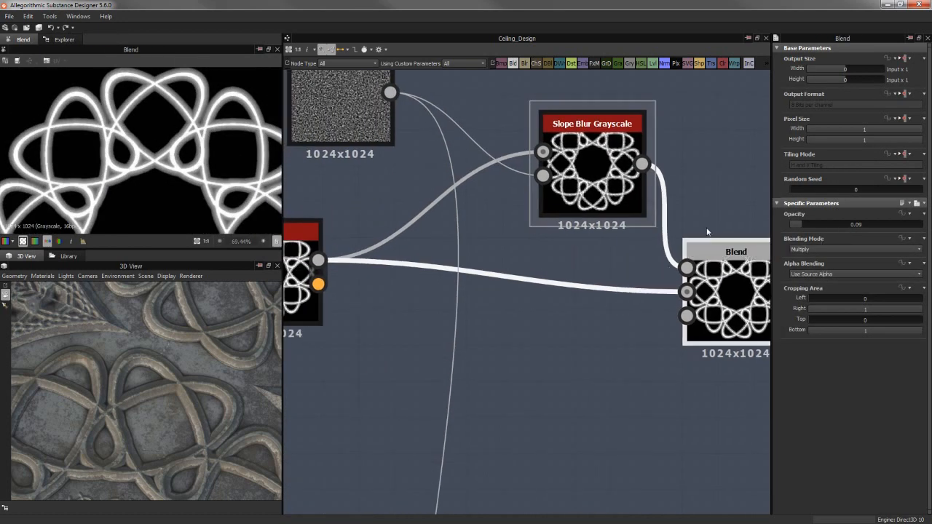
{"action": "scroll", "coordinate": [139, 147], "scroll_direction": "up", "scroll_amount": 9}
{"action": "scroll", "coordinate": [139, 147], "scroll_direction": "down", "scroll_amount": 4}
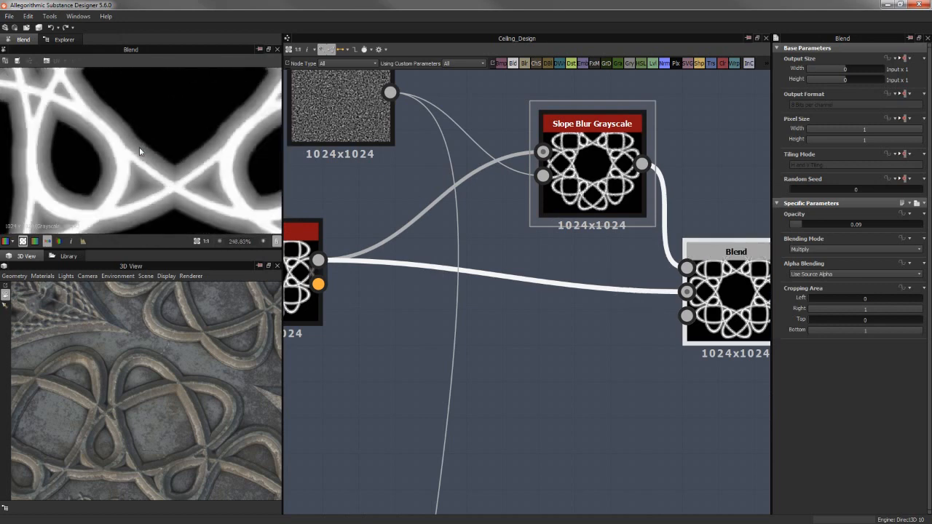
{"action": "scroll", "coordinate": [147, 169], "scroll_direction": "up", "scroll_amount": 3}
{"action": "scroll", "coordinate": [185, 174], "scroll_direction": "up", "scroll_amount": 4}
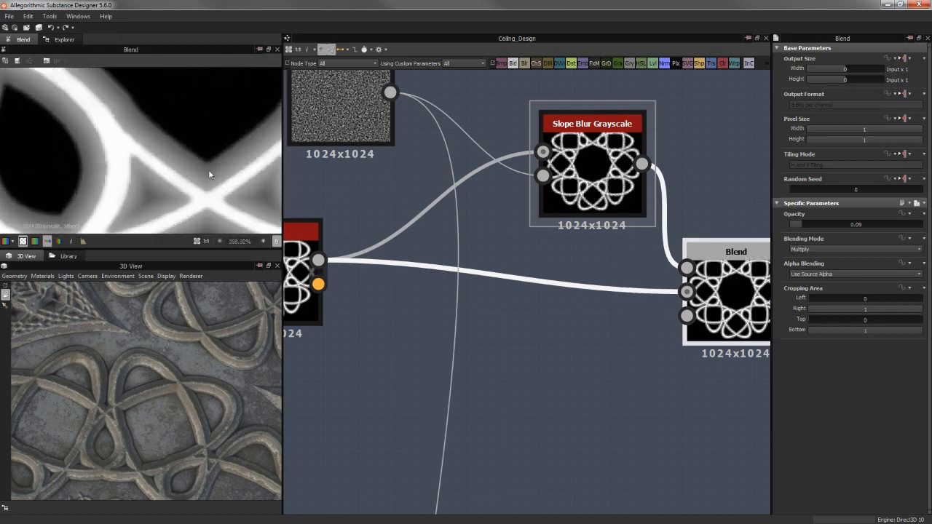
{"action": "scroll", "coordinate": [190, 174], "scroll_direction": "down", "scroll_amount": 4}
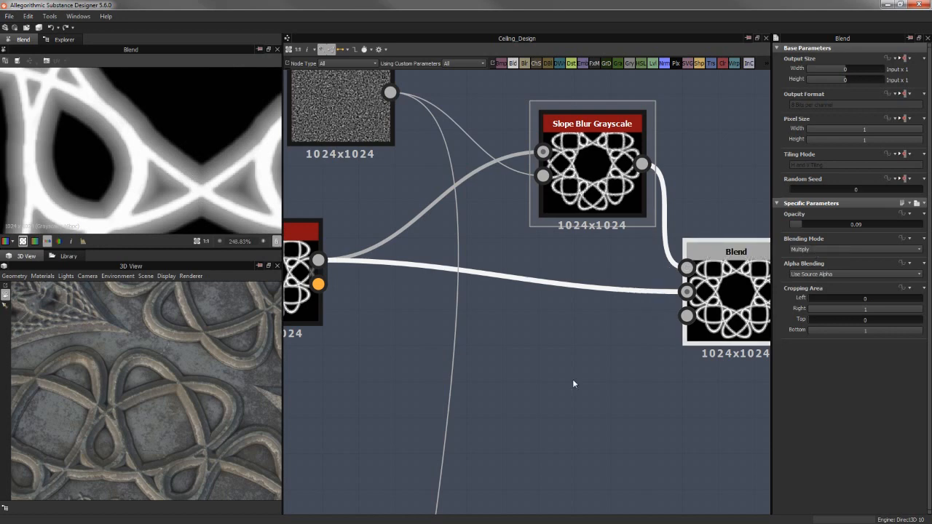
Set the Ceiling_Design graph's output size to 3 (Parent x 8) for both width and height
{"action": "scroll", "coordinate": [594, 479], "scroll_direction": "down", "scroll_amount": 5}
{"action": "left_click", "coordinate": [587, 512]}
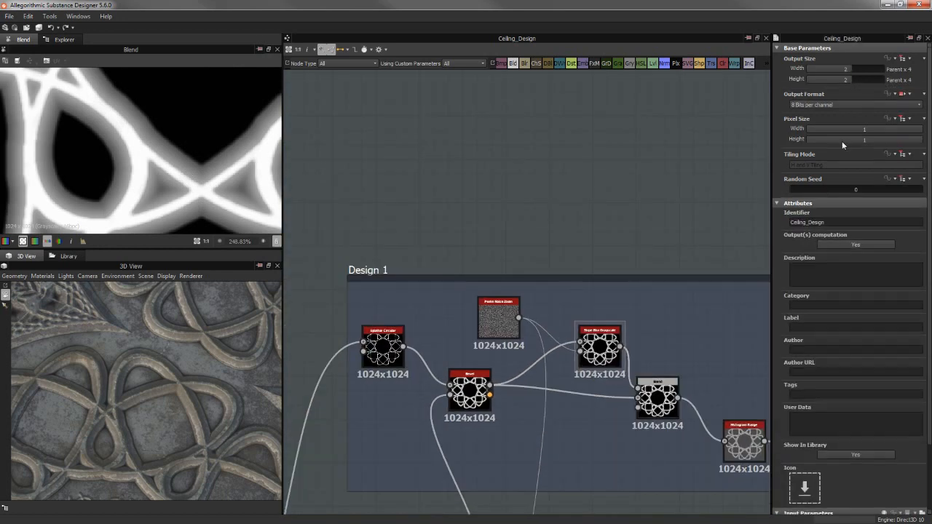
{"action": "left_click", "coordinate": [858, 71]}
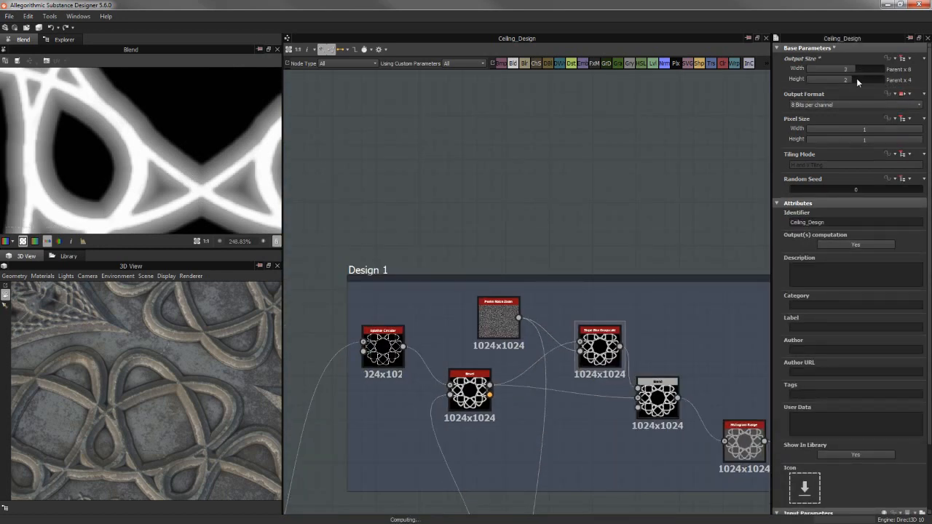
{"action": "left_click", "coordinate": [857, 78]}
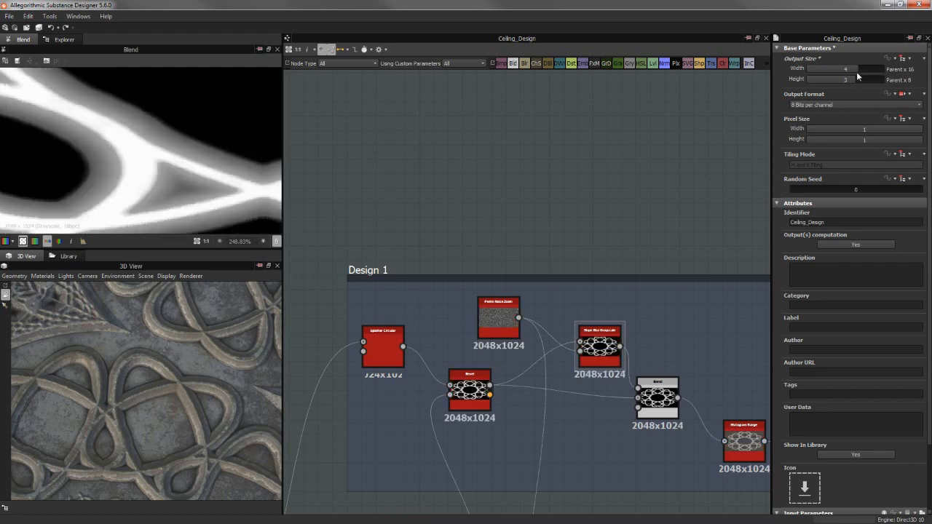
{"action": "left_click", "coordinate": [855, 70]}
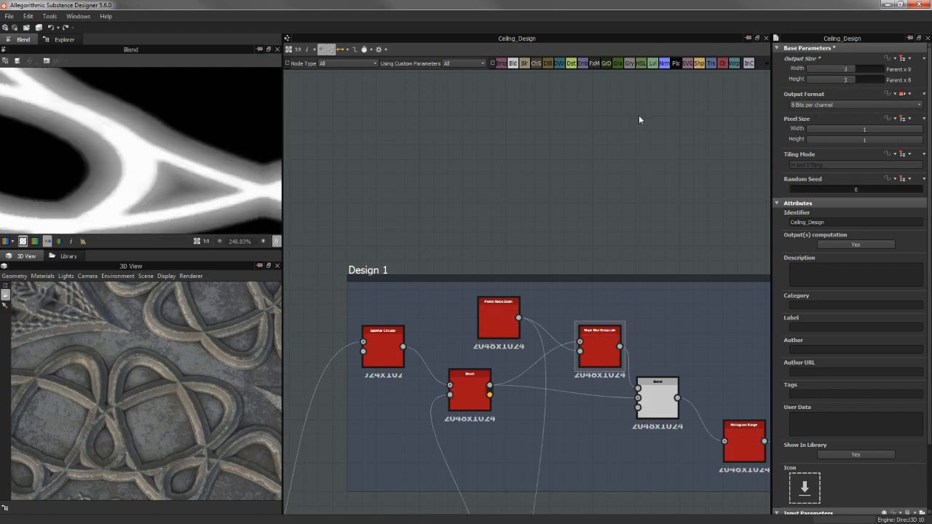
Show the Blend node's parameters and examine the edge detail of its output at the increased resolution
{"action": "middle_click_drag", "start_coordinate": [643, 175], "coordinate": [636, 102]}
{"action": "scroll", "coordinate": [641, 165], "scroll_direction": "up", "scroll_amount": 4}
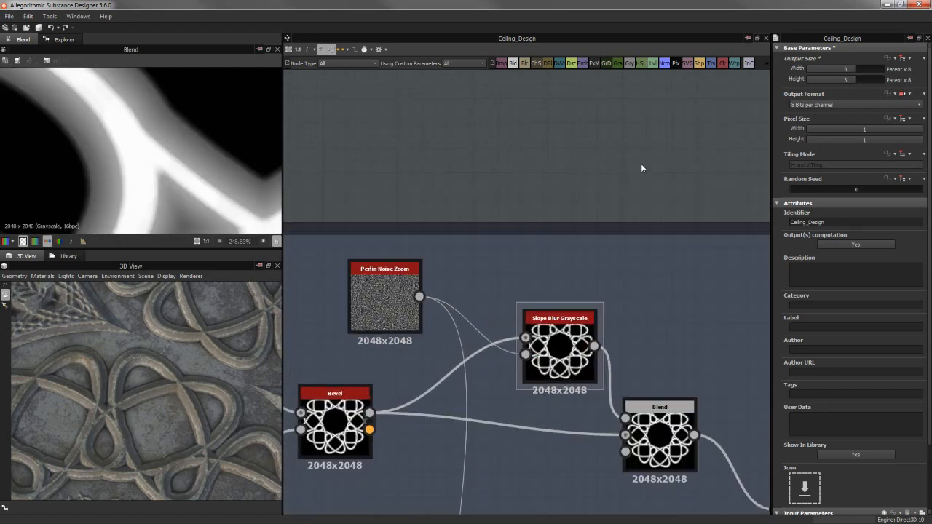
{"action": "middle_click_drag", "start_coordinate": [631, 140], "coordinate": [619, 51]}
{"action": "left_click", "coordinate": [633, 398]}
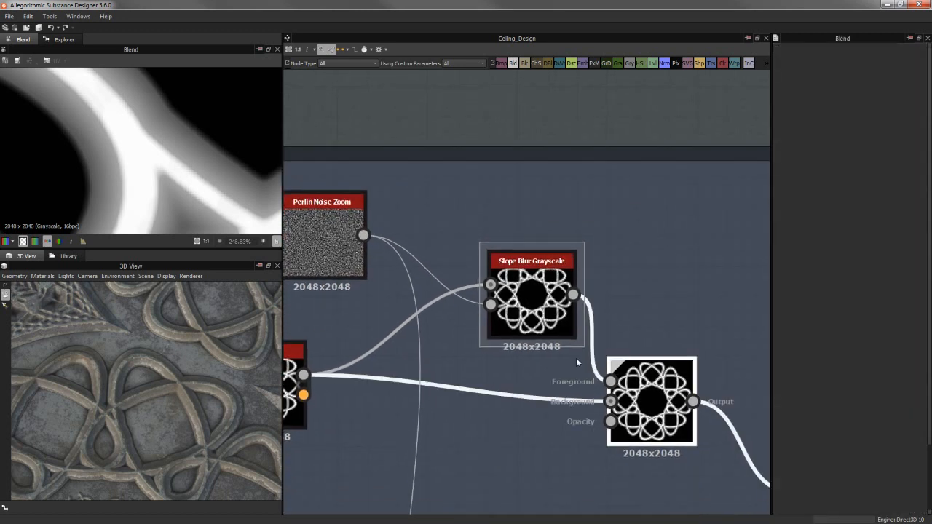
{"action": "scroll", "coordinate": [193, 149], "scroll_direction": "down", "scroll_amount": 6}
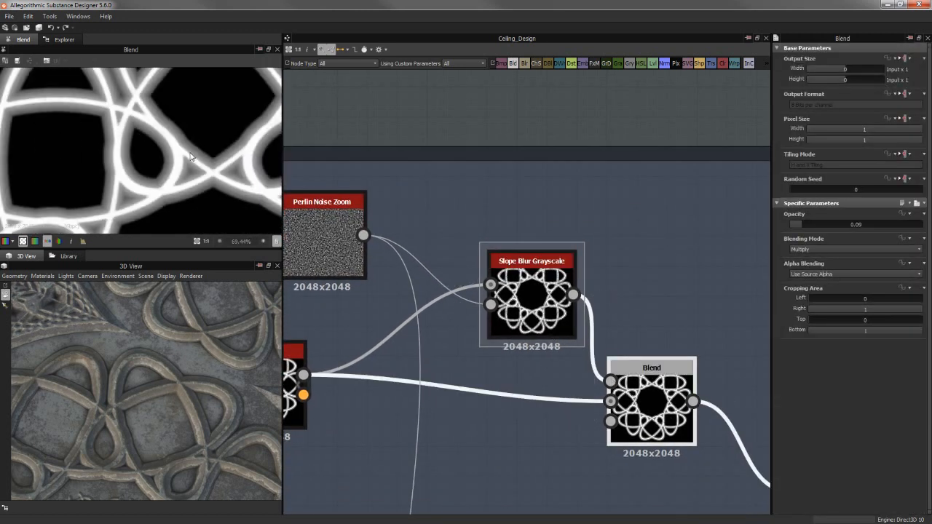
{"action": "scroll", "coordinate": [178, 147], "scroll_direction": "up", "scroll_amount": 4}
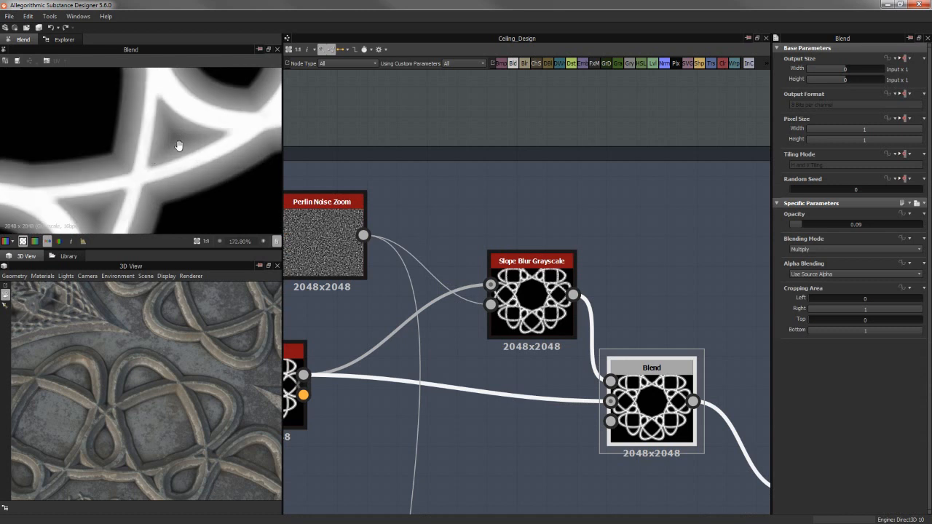
{"action": "scroll", "coordinate": [150, 154], "scroll_direction": "down", "scroll_amount": 4}
{"action": "middle_click_drag", "start_coordinate": [223, 158], "coordinate": [318, 212]}
{"action": "middle_click_drag", "start_coordinate": [144, 79], "coordinate": [129, 138]}
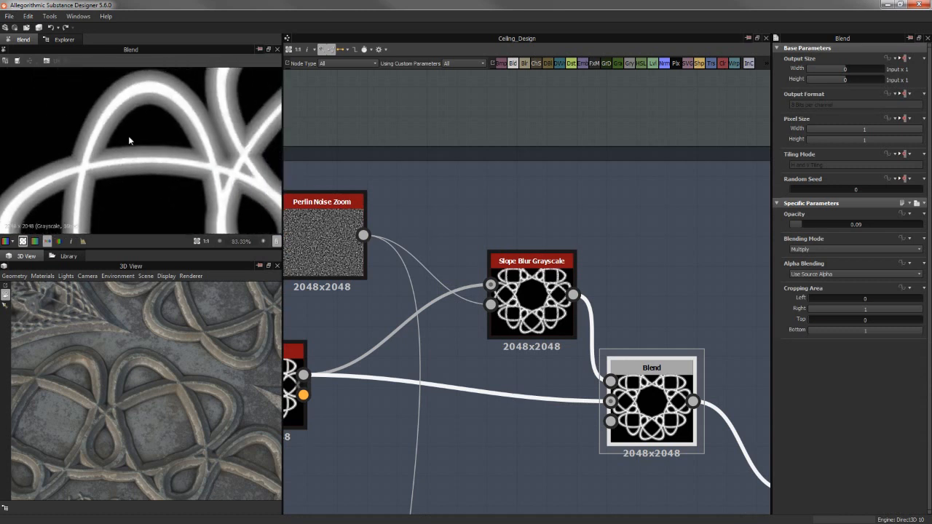
{"action": "scroll", "coordinate": [209, 140], "scroll_direction": "up", "scroll_amount": 4}
{"action": "scroll", "coordinate": [197, 124], "scroll_direction": "down", "scroll_amount": 2}
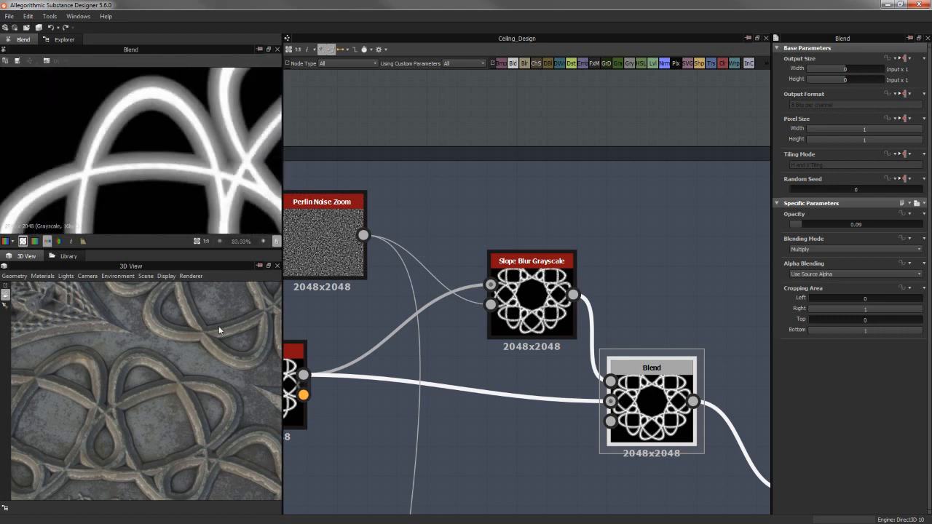
Examine the worn edges of the carved strands and their crossings up close on the 3D model
{"action": "scroll", "coordinate": [221, 360], "scroll_direction": "up", "scroll_amount": 5}
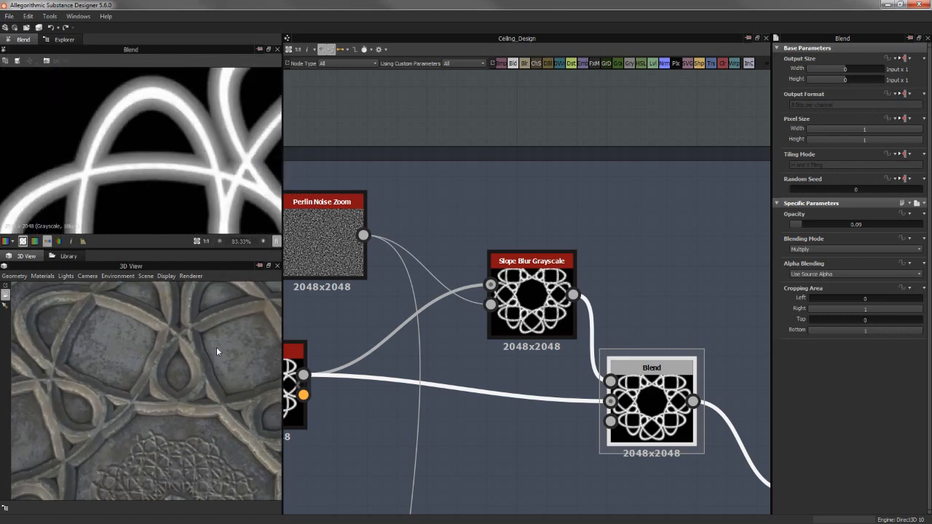
{"action": "scroll", "coordinate": [216, 347], "scroll_direction": "up", "scroll_amount": 5}
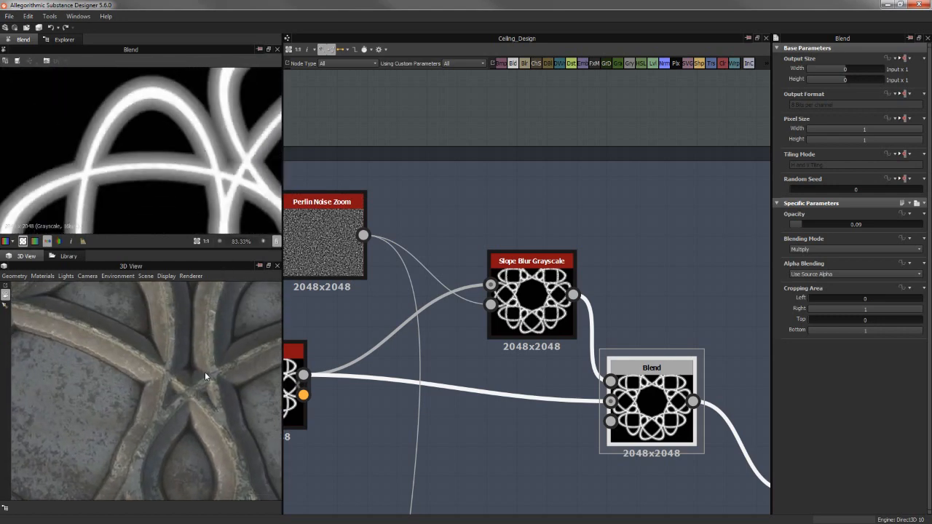
{"action": "scroll", "coordinate": [204, 372], "scroll_direction": "up", "scroll_amount": 3}
{"action": "middle_click_drag", "start_coordinate": [161, 331], "coordinate": [121, 332]}
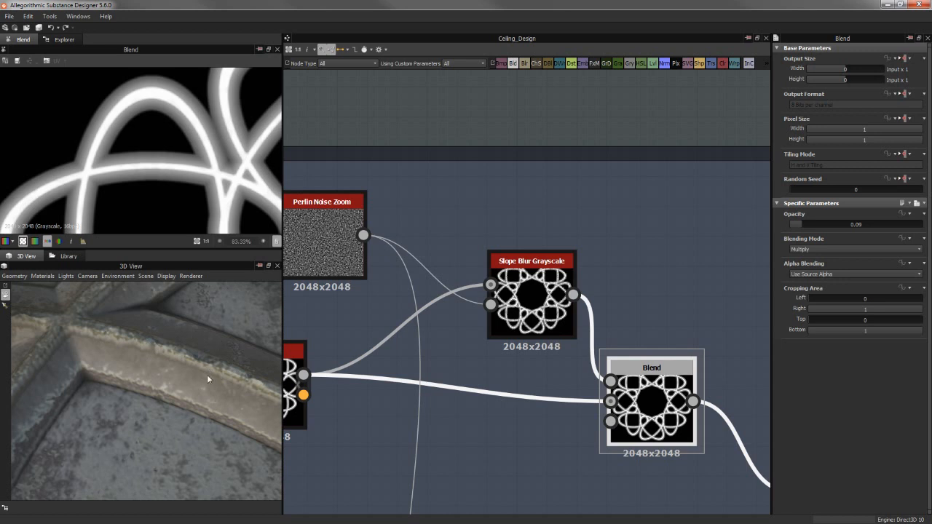
{"action": "left_click_drag", "start_coordinate": [207, 379], "coordinate": [362, 402]}
{"action": "middle_click_drag", "start_coordinate": [196, 333], "coordinate": [169, 432]}
{"action": "left_click_drag", "start_coordinate": [169, 432], "coordinate": [181, 391]}
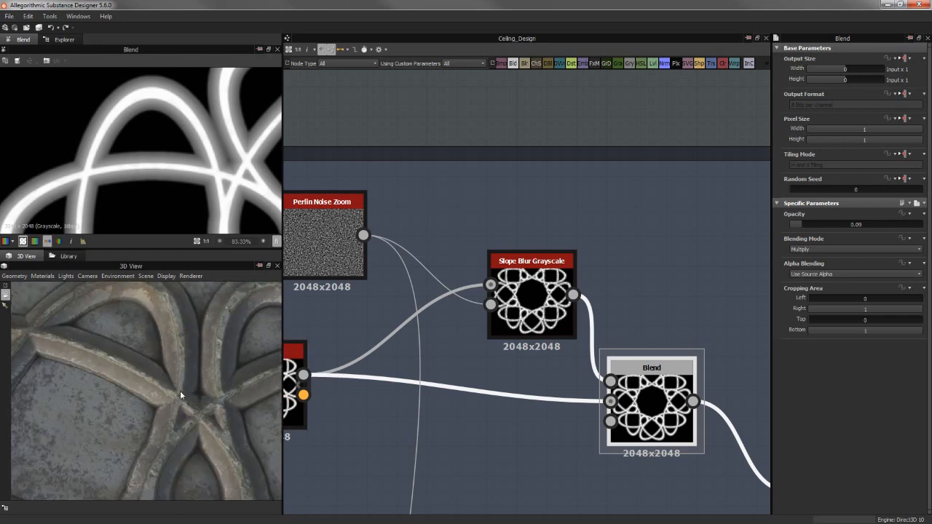
Preview Design 1's Histogram Range node and follow its output to the Blend that joins Design 2
{"action": "middle_click_drag", "start_coordinate": [603, 267], "coordinate": [496, 181]}
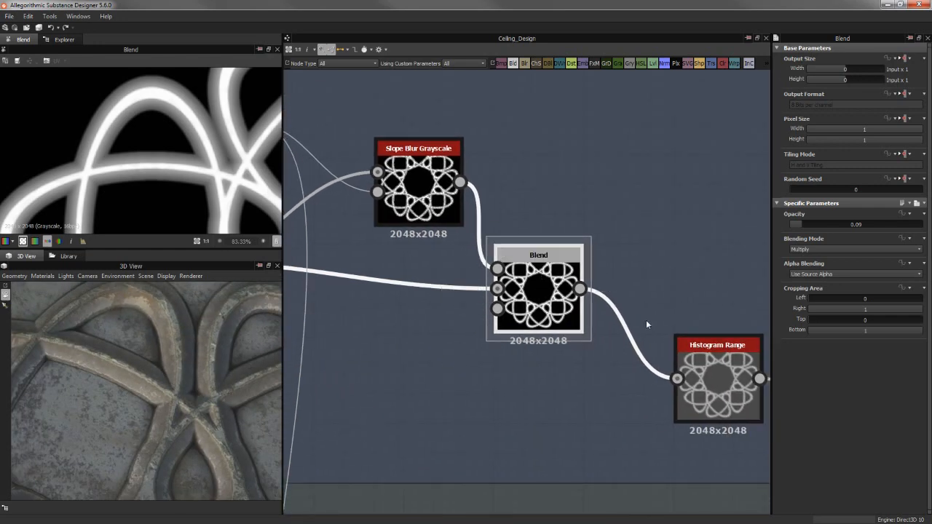
{"action": "scroll", "coordinate": [646, 320], "scroll_direction": "down", "scroll_amount": 2}
{"action": "middle_click_drag", "start_coordinate": [662, 326], "coordinate": [585, 272]}
{"action": "double_click", "coordinate": [619, 310]}
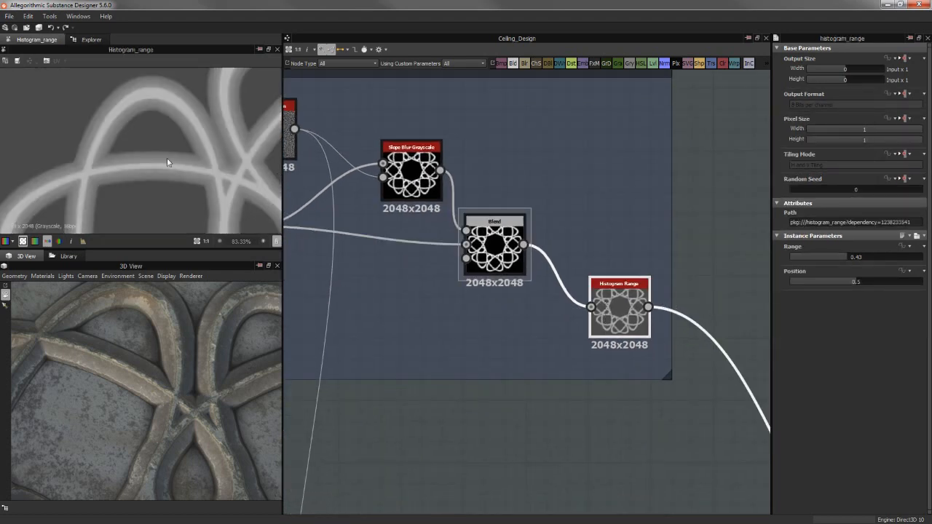
{"action": "scroll", "coordinate": [180, 169], "scroll_direction": "down", "scroll_amount": 5}
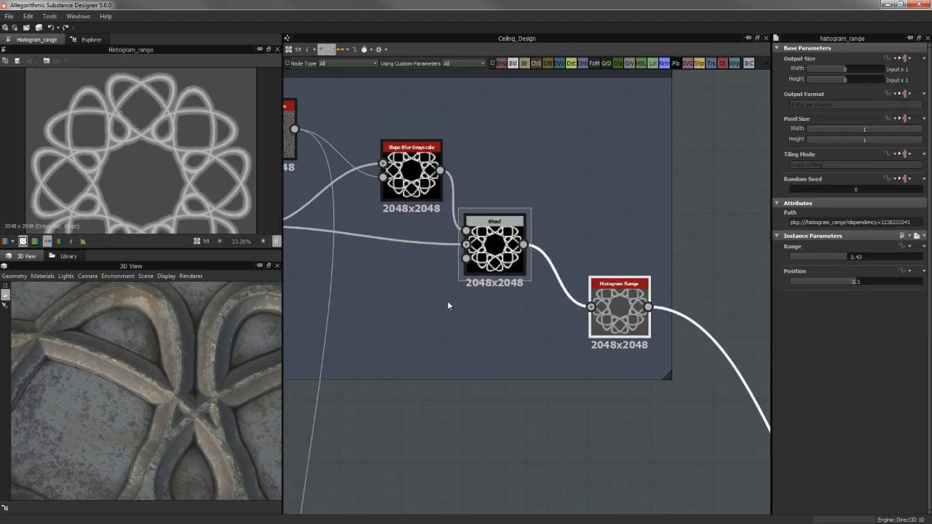
{"action": "scroll", "coordinate": [513, 351], "scroll_direction": "down", "scroll_amount": 4}
{"action": "middle_click_drag", "start_coordinate": [573, 387], "coordinate": [570, 298]}
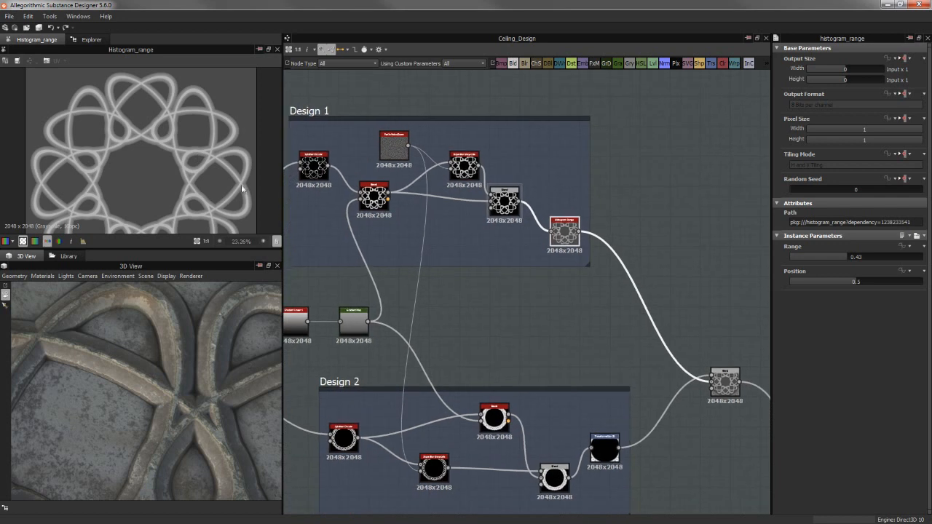
Examine the complete Histogram Range pattern and compare it with the whole carved medallion on the 3D model
{"action": "scroll", "coordinate": [134, 153], "scroll_direction": "down", "scroll_amount": 4}
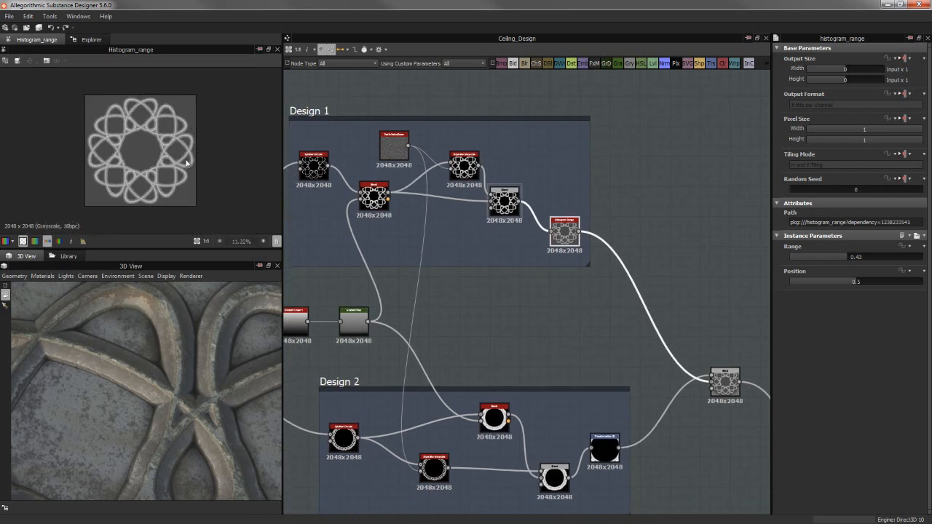
{"action": "scroll", "coordinate": [87, 119], "scroll_direction": "down", "scroll_amount": 1}
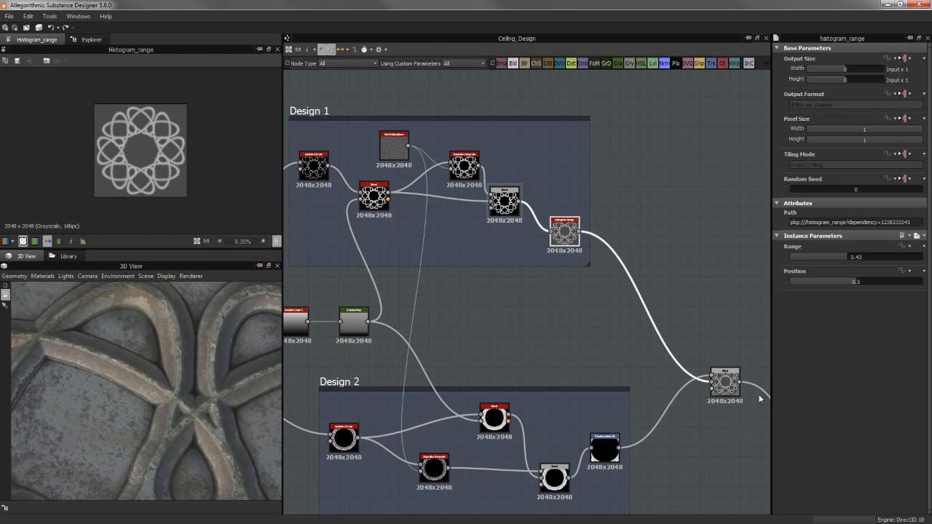
{"action": "scroll", "coordinate": [669, 399], "scroll_direction": "down", "scroll_amount": 1}
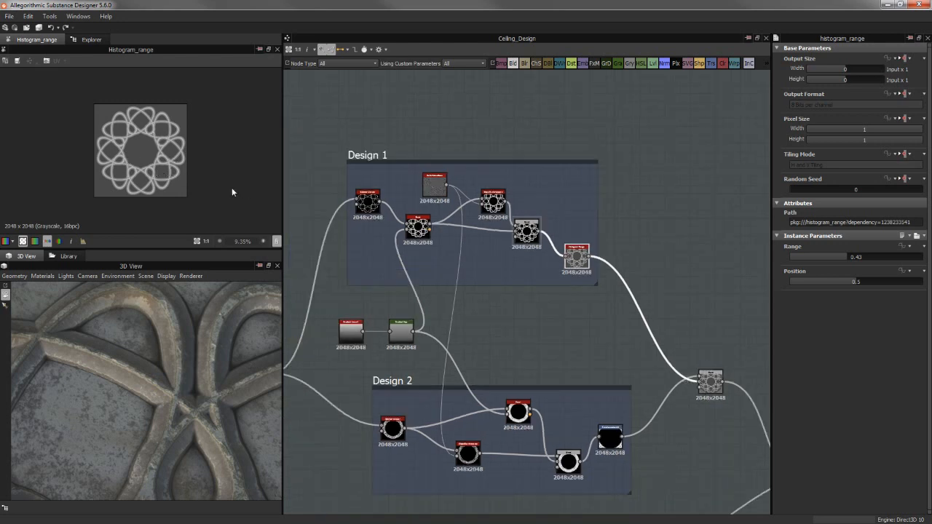
{"action": "scroll", "coordinate": [166, 182], "scroll_direction": "up", "scroll_amount": 2}
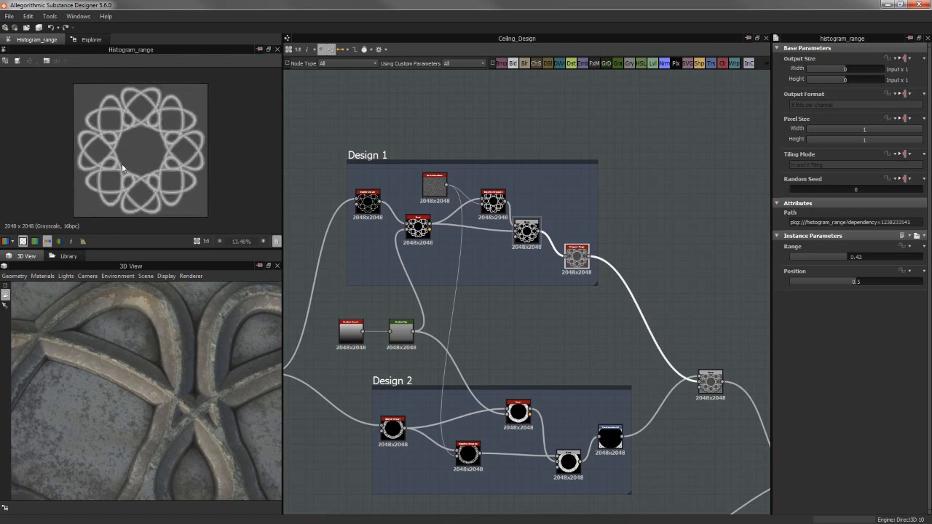
{"action": "scroll", "coordinate": [252, 353], "scroll_direction": "down", "scroll_amount": 5}
{"action": "middle_click_drag", "start_coordinate": [236, 343], "coordinate": [208, 351]}
{"action": "scroll", "coordinate": [208, 385], "scroll_direction": "down", "scroll_amount": 3}
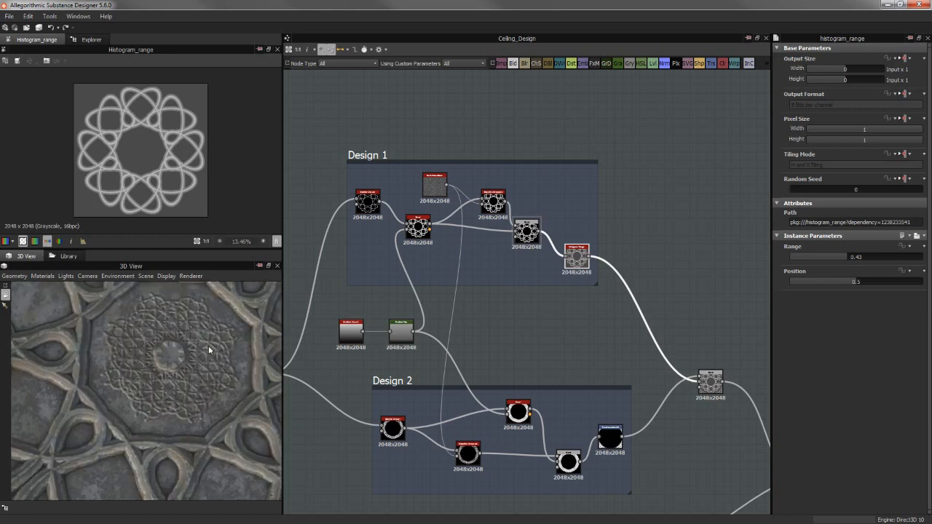
{"action": "scroll", "coordinate": [208, 346], "scroll_direction": "down", "scroll_amount": 2}
Preview the Safe Transform Grayscale node that feeds both designs and show its parameters
{"action": "middle_click_drag", "start_coordinate": [501, 337], "coordinate": [552, 313]}
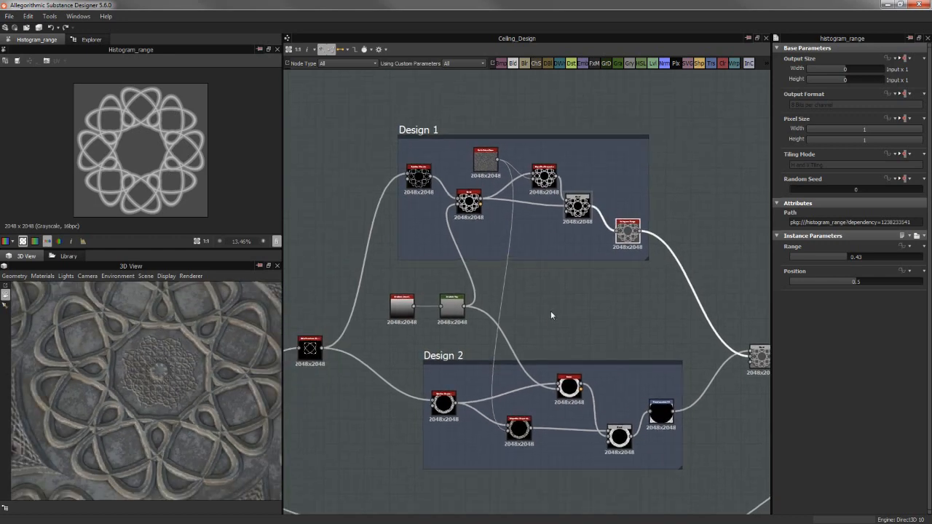
{"action": "scroll", "coordinate": [551, 314], "scroll_direction": "up", "scroll_amount": 1}
{"action": "middle_click_drag", "start_coordinate": [635, 256], "coordinate": [810, 151]}
{"action": "middle_click_drag", "start_coordinate": [437, 318], "coordinate": [447, 272]}
{"action": "scroll", "coordinate": [437, 285], "scroll_direction": "up", "scroll_amount": 2}
{"action": "double_click", "coordinate": [412, 220]}
Preview Design 2's Splatter Circular node and examine its ring alongside the corner ornaments on the 3D model
{"action": "middle_click_drag", "start_coordinate": [504, 265], "coordinate": [428, 464]}
{"action": "middle_click_drag", "start_coordinate": [473, 305], "coordinate": [490, 44]}
{"action": "scroll", "coordinate": [549, 256], "scroll_direction": "up", "scroll_amount": 2}
{"action": "scroll", "coordinate": [549, 256], "scroll_direction": "up", "scroll_amount": 1}
{"action": "double_click", "coordinate": [585, 244]}
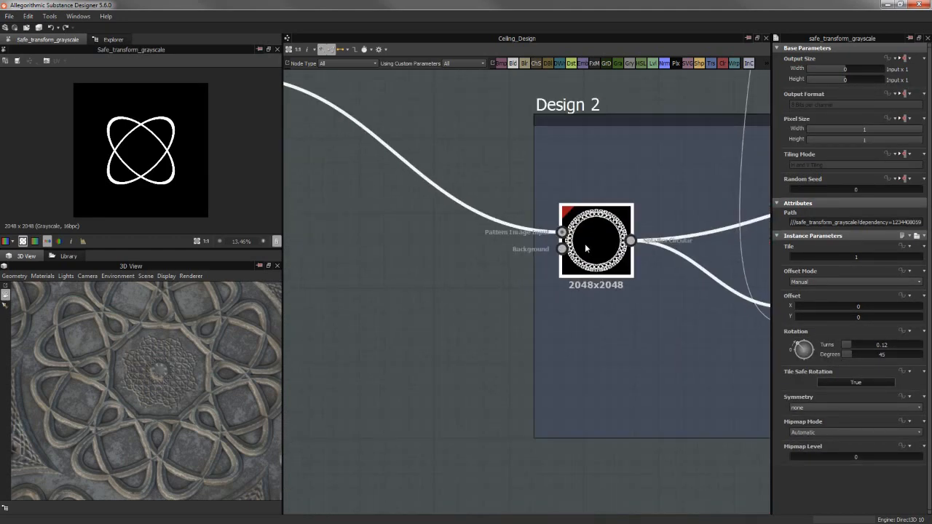
{"action": "middle_click_drag", "start_coordinate": [405, 290], "coordinate": [369, 312]}
{"action": "scroll", "coordinate": [369, 312], "scroll_direction": "up", "scroll_amount": 4}
{"action": "scroll", "coordinate": [147, 176], "scroll_direction": "up", "scroll_amount": 2}
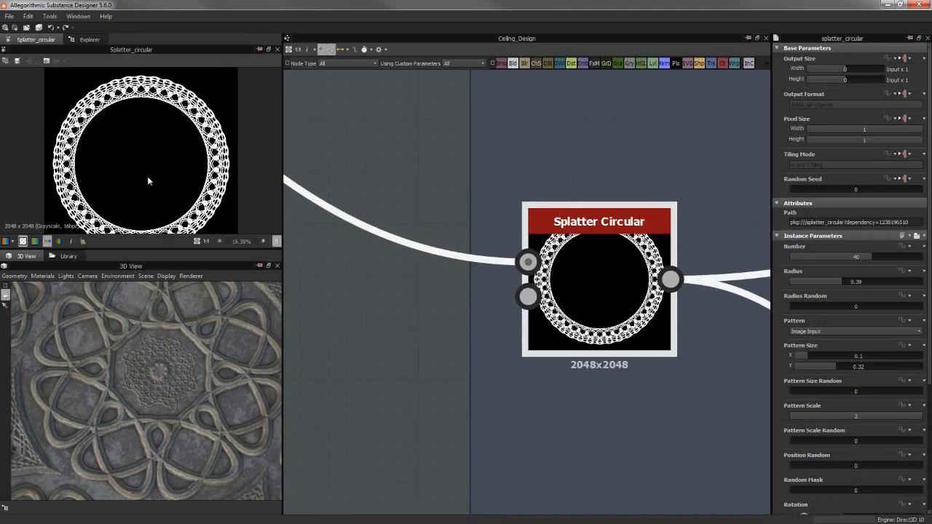
{"action": "scroll", "coordinate": [166, 380], "scroll_direction": "down", "scroll_amount": 3}
{"action": "scroll", "coordinate": [167, 377], "scroll_direction": "down", "scroll_amount": 2}
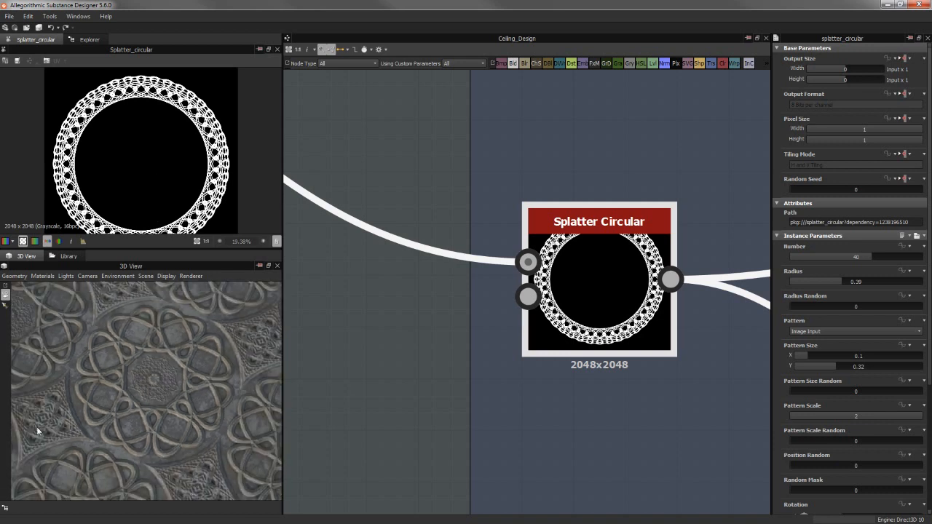
Try a Radius of 0.18 on Design 2's Splatter Circular, and undo the change
{"action": "middle_click_drag", "start_coordinate": [505, 332], "coordinate": [388, 338]}
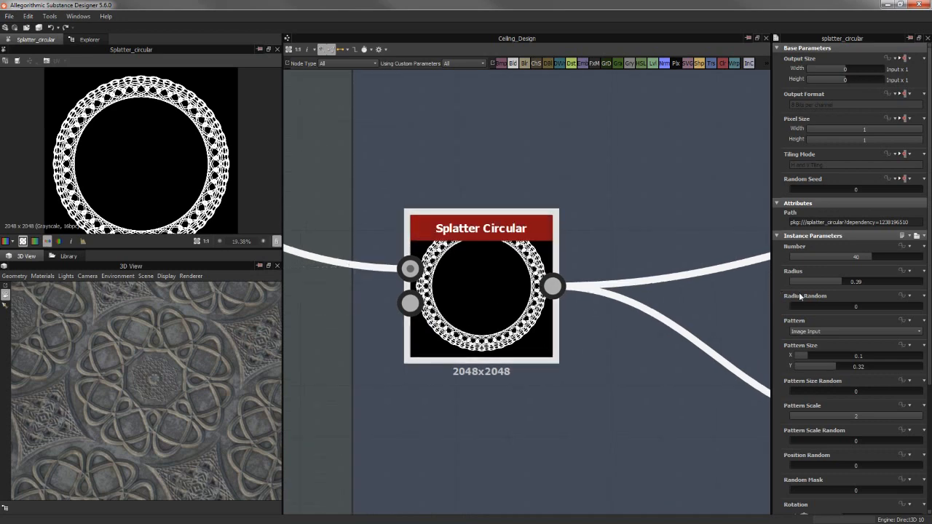
{"action": "left_click_drag", "start_coordinate": [837, 285], "coordinate": [814, 284]}
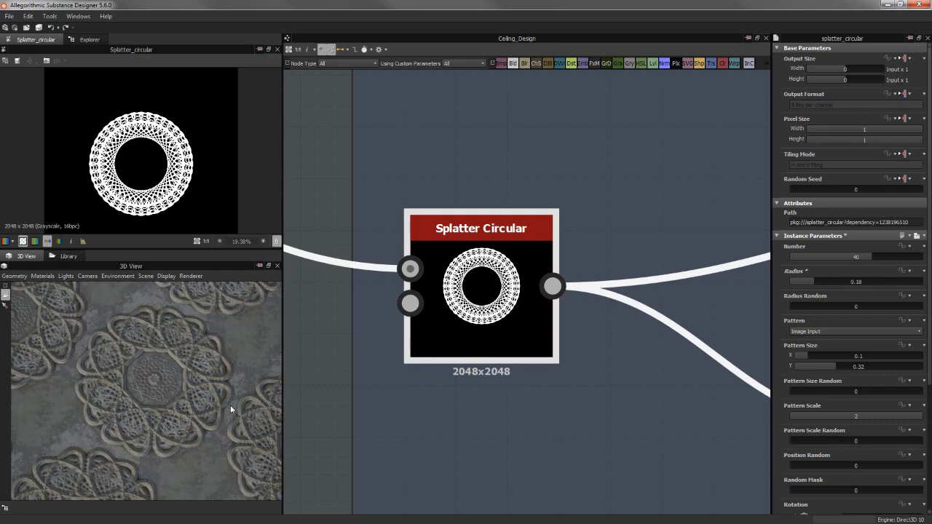
{"action": "key", "text": "ctrl+z"}
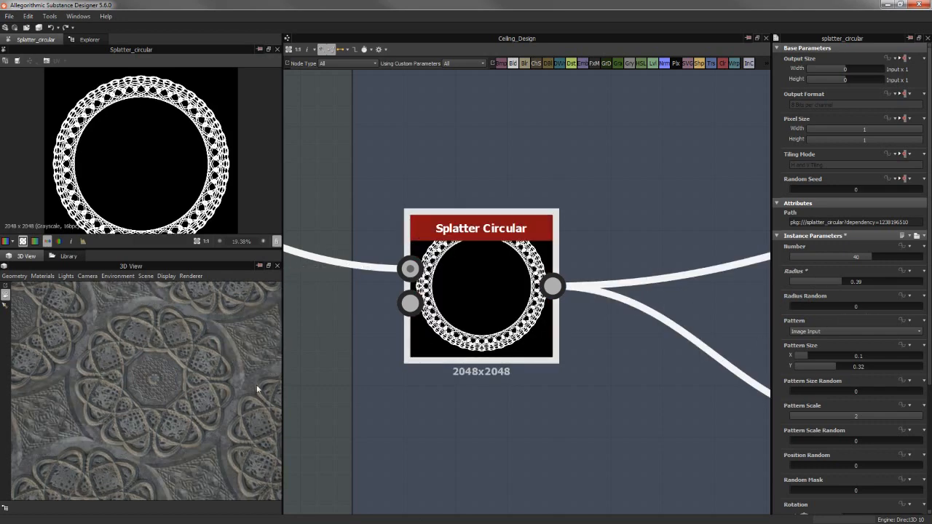
Try a Radius of 0.24 on Design 2's Splatter Circular, return it to 0.39 and inspect the corner pattern on the model
{"action": "left_click_drag", "start_coordinate": [828, 283], "coordinate": [824, 282]}
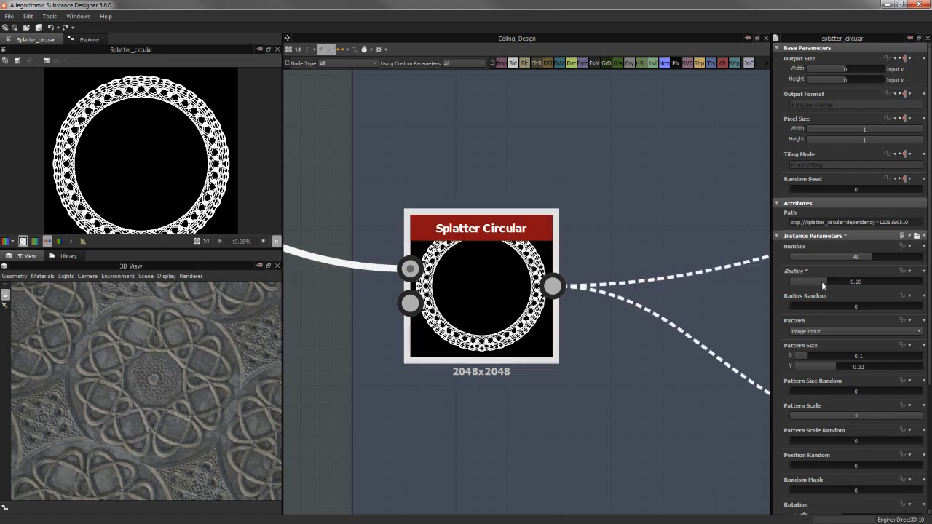
{"action": "left_click", "coordinate": [822, 281]}
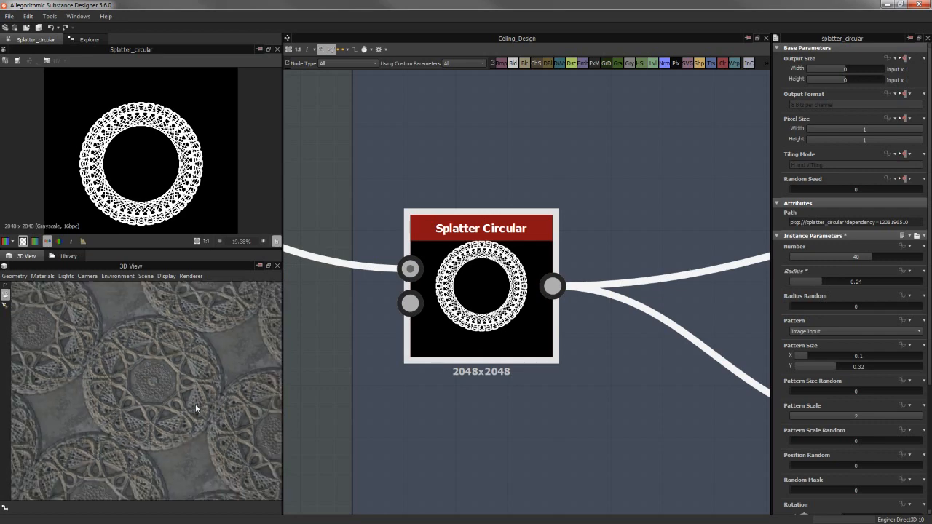
{"action": "scroll", "coordinate": [195, 405], "scroll_direction": "down", "scroll_amount": 5}
{"action": "scroll", "coordinate": [195, 405], "scroll_direction": "up", "scroll_amount": 5}
{"action": "left_click", "coordinate": [842, 282]}
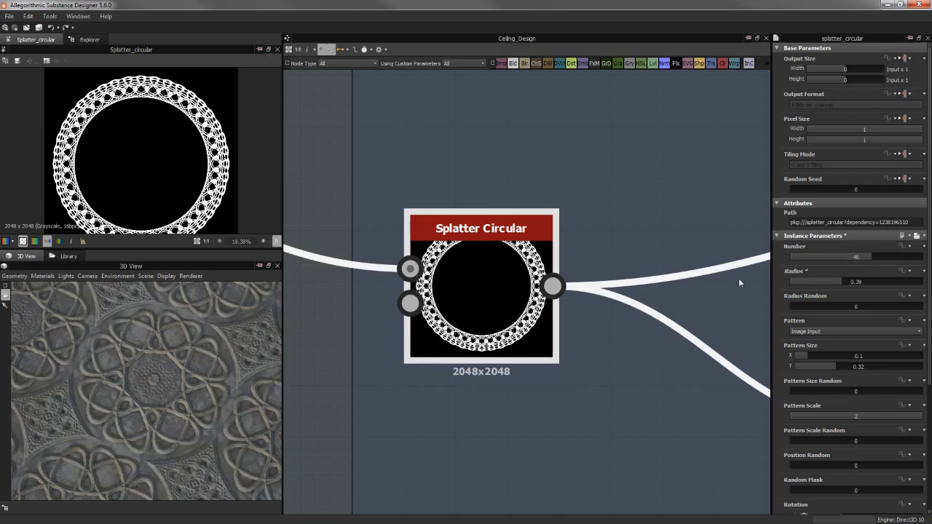
{"action": "mouse_move", "coordinate": [211, 362]}
{"action": "left_mouse_down"}
{"action": "mouse_move", "coordinate": [200, 348]}
{"action": "mouse_move", "coordinate": [223, 374]}
{"action": "left_mouse_up"}
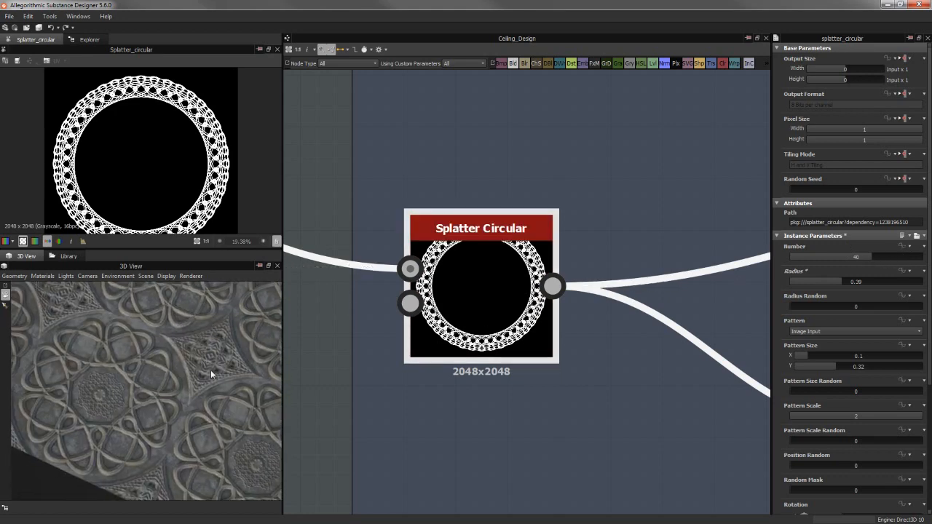
Preview Design 2's Slope Blur Grayscale, trace its slope input up to Design 1 and examine the ring's distorted strands enlarged
{"action": "scroll", "coordinate": [504, 370], "scroll_direction": "down", "scroll_amount": 5}
{"action": "middle_click_drag", "start_coordinate": [563, 369], "coordinate": [438, 346]}
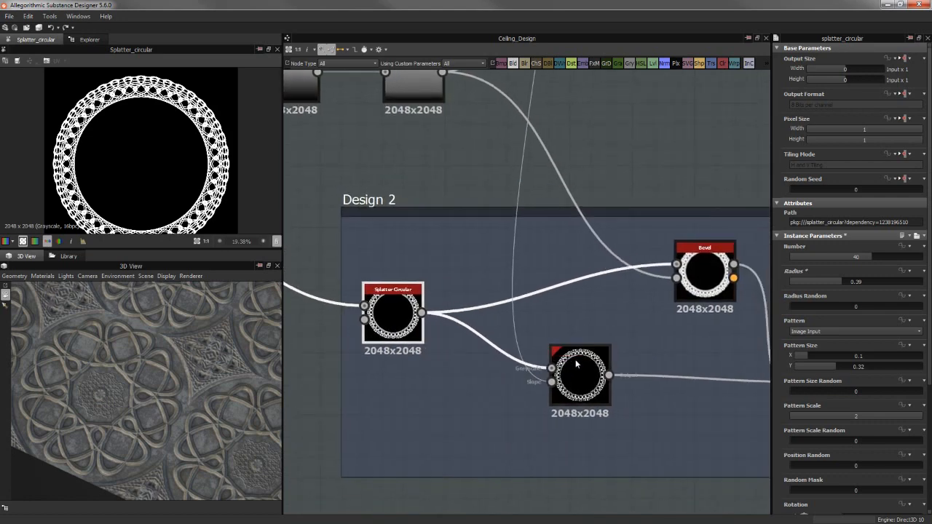
{"action": "left_click", "coordinate": [575, 364]}
{"action": "middle_click_drag", "start_coordinate": [527, 266], "coordinate": [448, 514]}
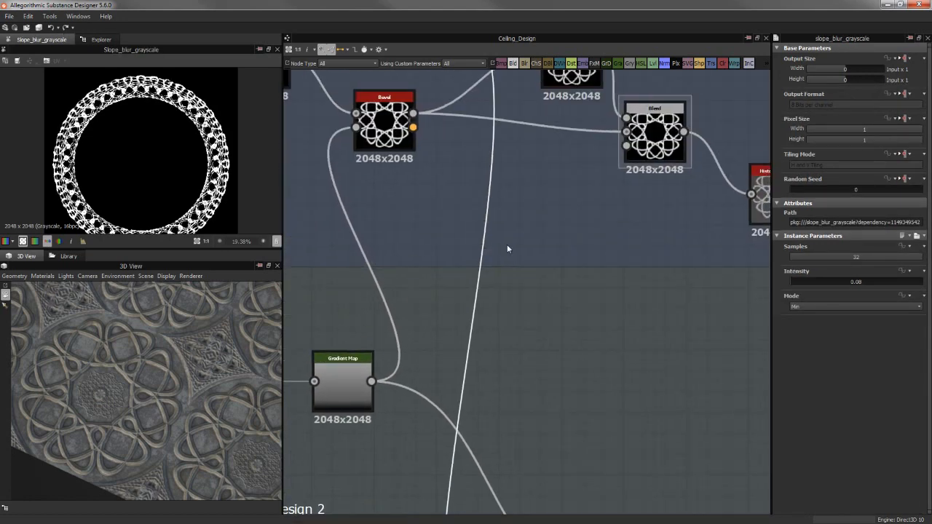
{"action": "scroll", "coordinate": [508, 250], "scroll_direction": "down", "scroll_amount": 5}
{"action": "scroll", "coordinate": [488, 181], "scroll_direction": "up", "scroll_amount": 5}
{"action": "middle_click_drag", "start_coordinate": [535, 384], "coordinate": [527, 234]}
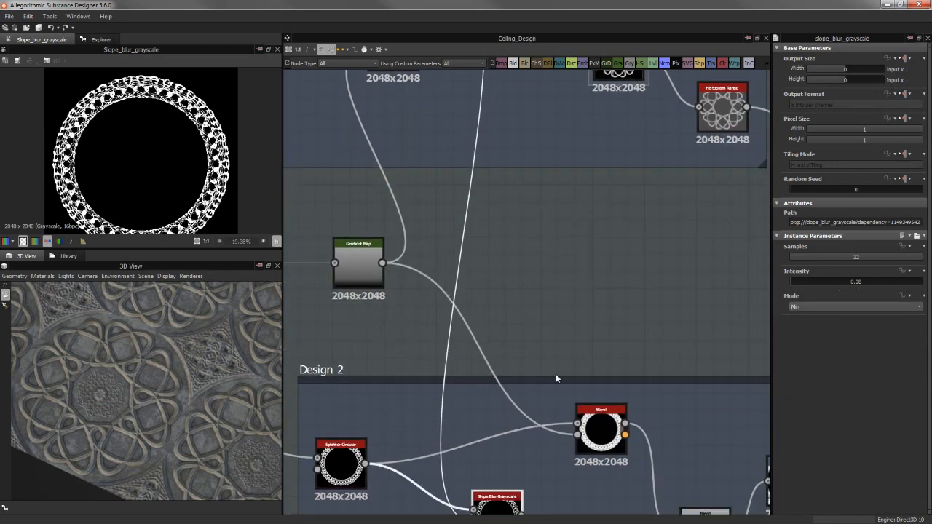
{"action": "scroll", "coordinate": [558, 376], "scroll_direction": "up", "scroll_amount": 3}
{"action": "scroll", "coordinate": [240, 178], "scroll_direction": "up", "scroll_amount": 4}
{"action": "middle_click_drag", "start_coordinate": [239, 177], "coordinate": [143, 174]}
{"action": "scroll", "coordinate": [142, 173], "scroll_direction": "down", "scroll_amount": 2}
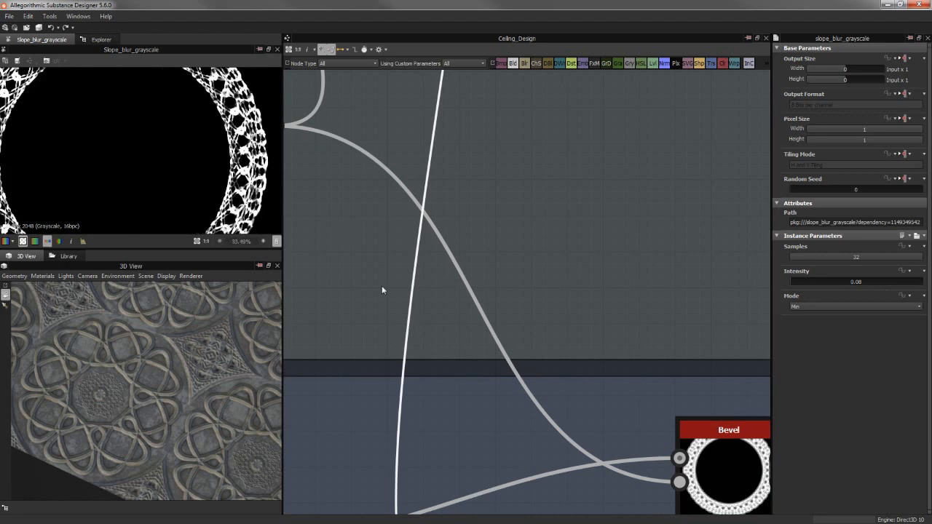
Preview the height output of Design 2's Bevel and trace its custom curve input back to the shared Gradient Map
{"action": "middle_click_drag", "start_coordinate": [601, 268], "coordinate": [556, 117]}
{"action": "scroll", "coordinate": [624, 415], "scroll_direction": "down", "scroll_amount": 1}
{"action": "middle_click_drag", "start_coordinate": [598, 416], "coordinate": [524, 268]}
{"action": "scroll", "coordinate": [510, 287], "scroll_direction": "down", "scroll_amount": 3}
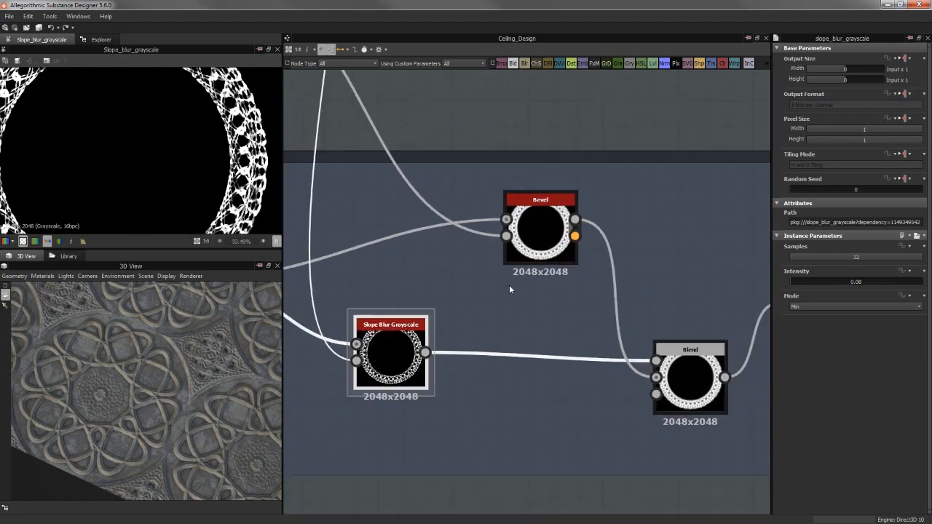
{"action": "double_click", "coordinate": [526, 252]}
{"action": "middle_click_drag", "start_coordinate": [448, 137], "coordinate": [532, 339]}
{"action": "scroll", "coordinate": [193, 137], "scroll_direction": "down", "scroll_amount": 2}
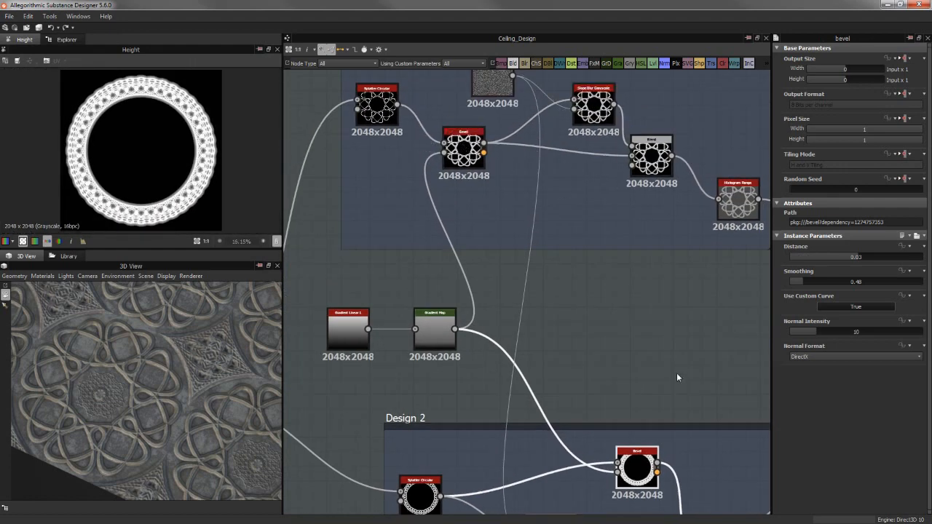
Show the parameters of Design 2's Blend node and examine the Slope Blur Grayscale output enlarged
{"action": "middle_click_drag", "start_coordinate": [661, 355], "coordinate": [610, 185]}
{"action": "scroll", "coordinate": [654, 357], "scroll_direction": "up", "scroll_amount": 2}
{"action": "middle_click_drag", "start_coordinate": [642, 354], "coordinate": [563, 319]}
{"action": "scroll", "coordinate": [576, 333], "scroll_direction": "up", "scroll_amount": 1}
{"action": "double_click", "coordinate": [574, 354]}
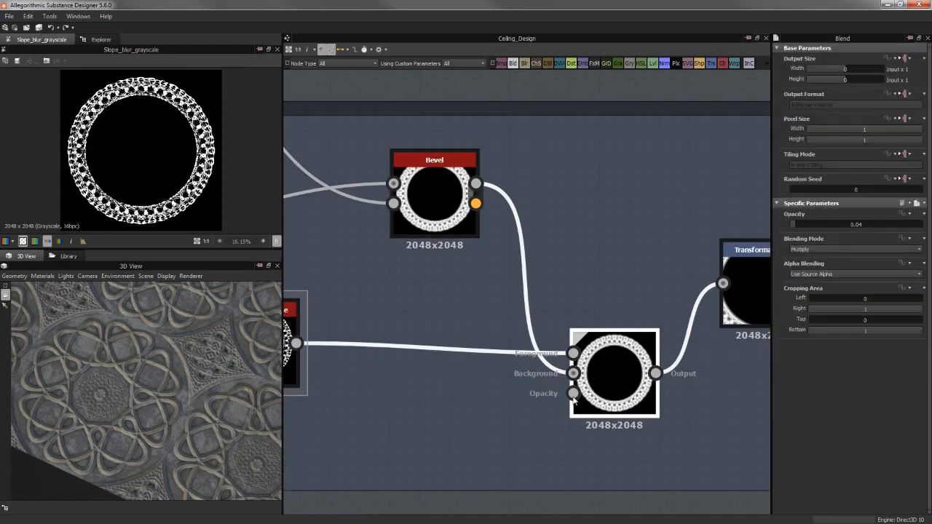
{"action": "scroll", "coordinate": [223, 159], "scroll_direction": "up", "scroll_amount": 5}
{"action": "middle_click_drag", "start_coordinate": [221, 141], "coordinate": [167, 198]}
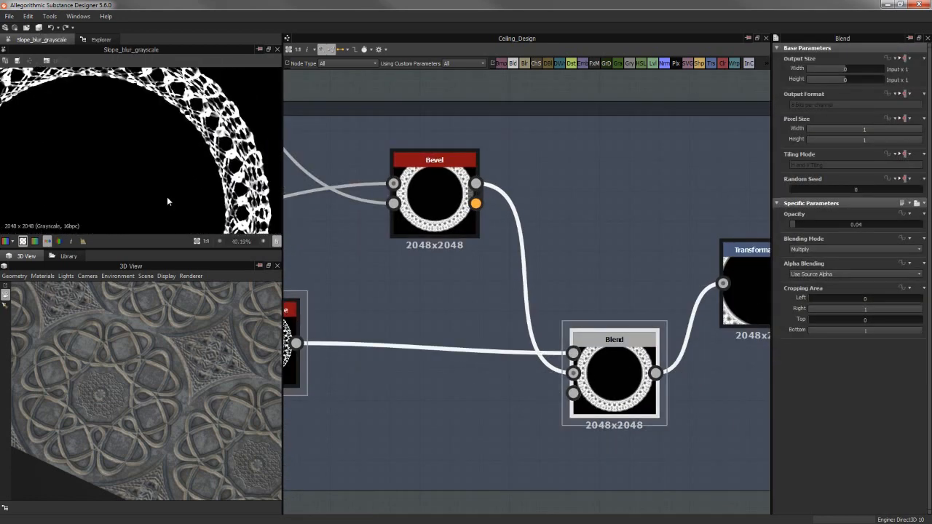
{"action": "scroll", "coordinate": [208, 169], "scroll_direction": "up", "scroll_amount": 1}
{"action": "scroll", "coordinate": [203, 138], "scroll_direction": "up", "scroll_amount": 2}
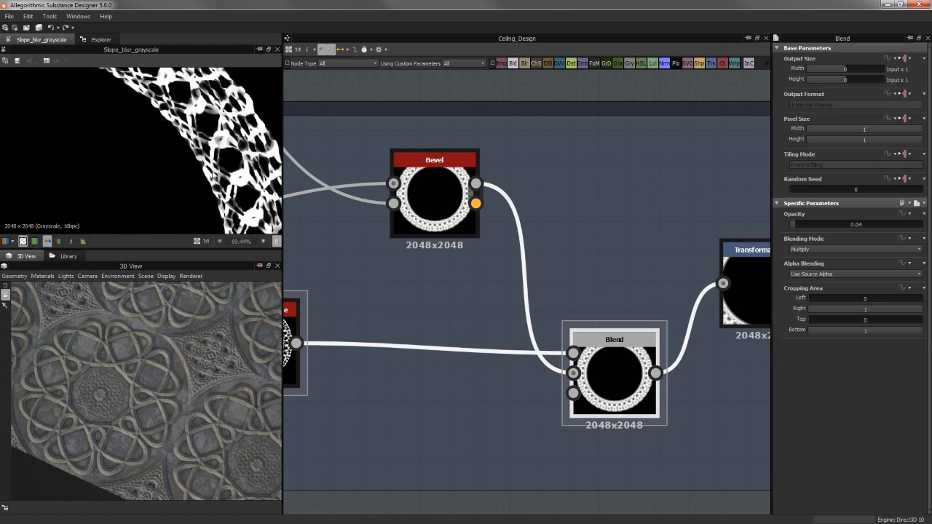
Preview Design 2's Transformation 2D node and examine its full transform frame around the scaled ring
{"action": "scroll", "coordinate": [211, 173], "scroll_direction": "down", "scroll_amount": 1}
{"action": "middle_click_drag", "start_coordinate": [528, 198], "coordinate": [326, 177]}
{"action": "double_click", "coordinate": [573, 261]}
{"action": "key", "text": "f"}
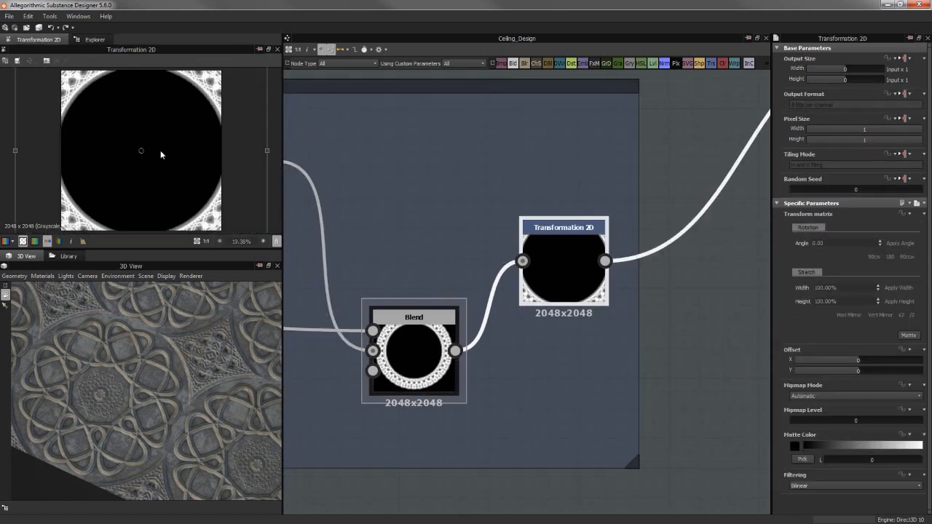
{"action": "scroll", "coordinate": [185, 176], "scroll_direction": "down", "scroll_amount": 1}
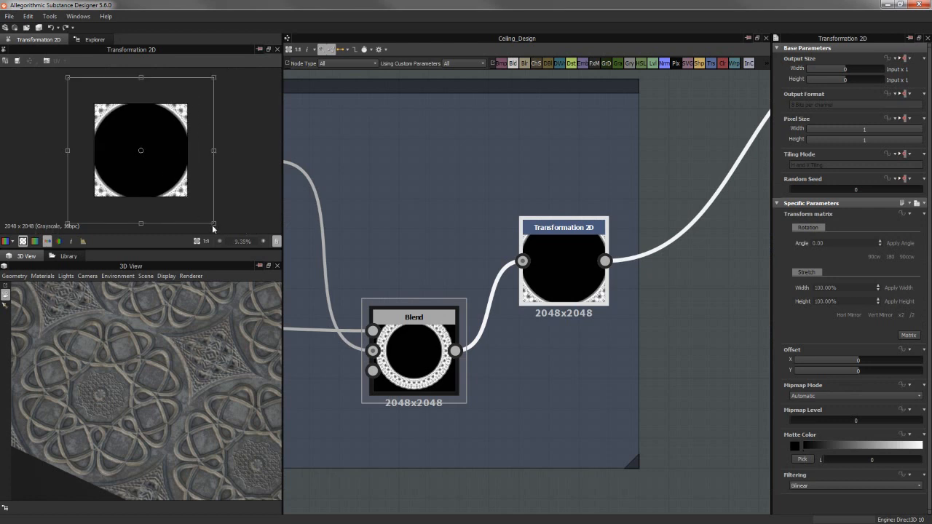
Review Design 2's node chain from Splatter Circular through Slope Blur, Bevel and Blend to the outgoing Transformation 2D connection
{"action": "scroll", "coordinate": [576, 197], "scroll_direction": "down", "scroll_amount": 4}
{"action": "middle_click_drag", "start_coordinate": [337, 271], "coordinate": [504, 250]}
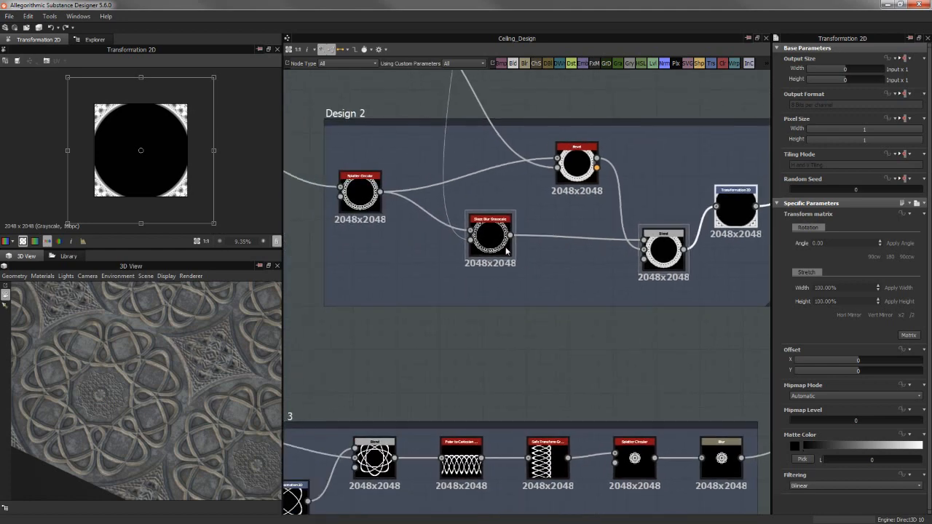
{"action": "scroll", "coordinate": [453, 232], "scroll_direction": "up", "scroll_amount": 1}
{"action": "middle_click_drag", "start_coordinate": [452, 232], "coordinate": [501, 236]}
{"action": "middle_click_drag", "start_coordinate": [564, 203], "coordinate": [379, 210]}
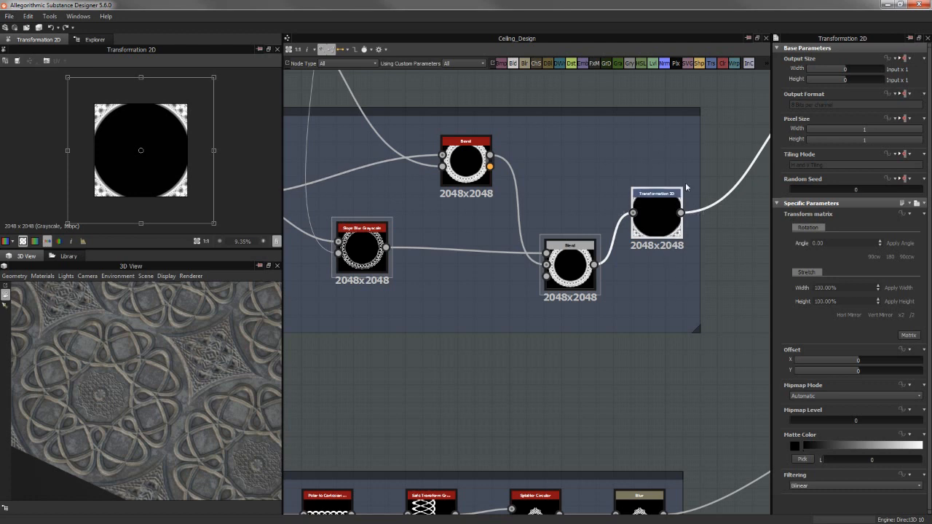
{"action": "middle_click_drag", "start_coordinate": [578, 194], "coordinate": [762, 161]}
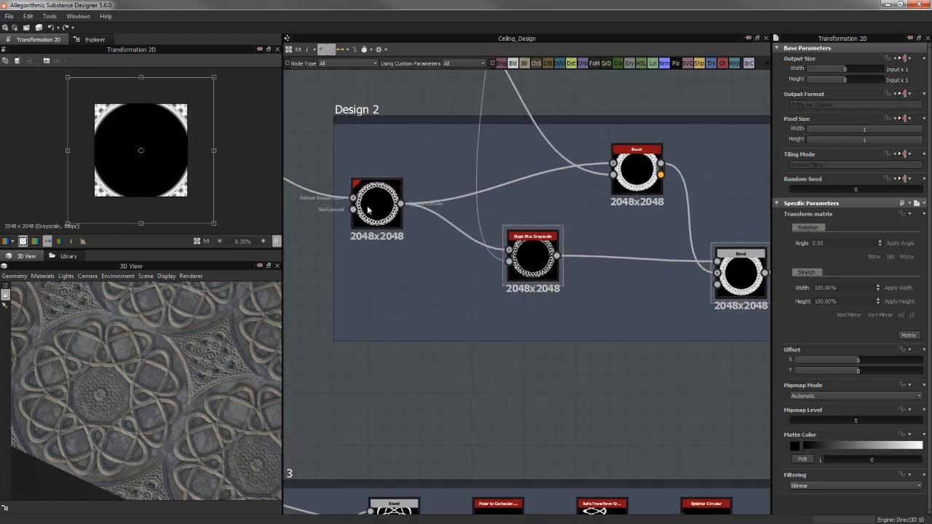
{"action": "middle_click_drag", "start_coordinate": [445, 142], "coordinate": [219, 144]}
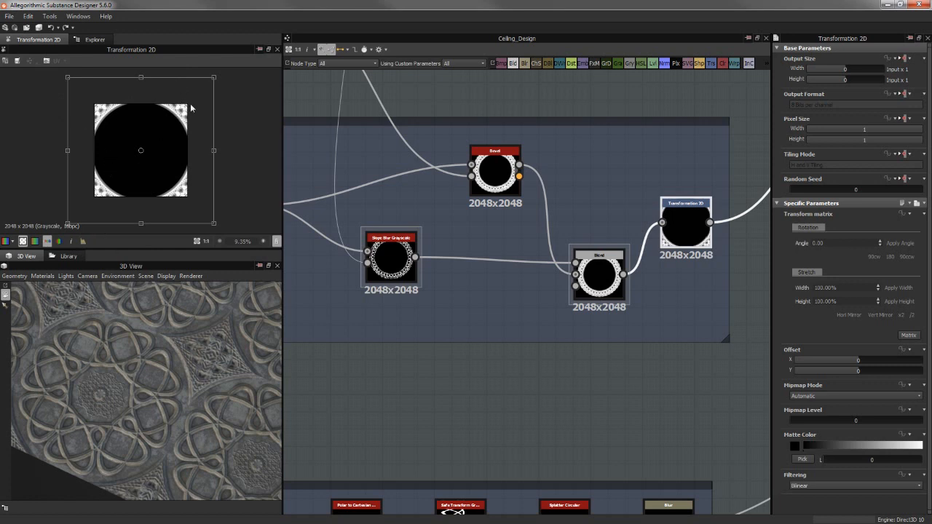
{"action": "middle_click_drag", "start_coordinate": [569, 160], "coordinate": [504, 187]}
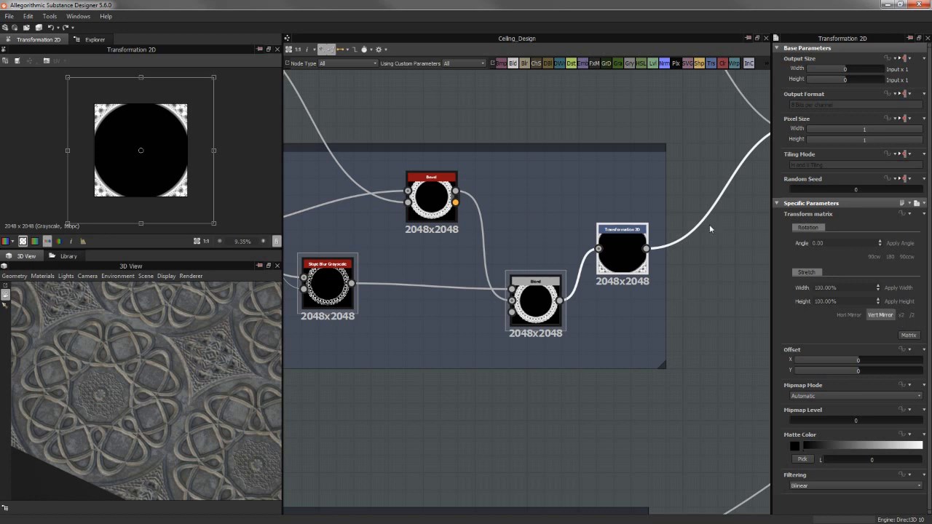
{"action": "middle_click_drag", "start_coordinate": [633, 191], "coordinate": [522, 321]}
Try the x2 stretch on Design 2's Transformation 2D node
{"action": "left_click", "coordinate": [562, 264]}
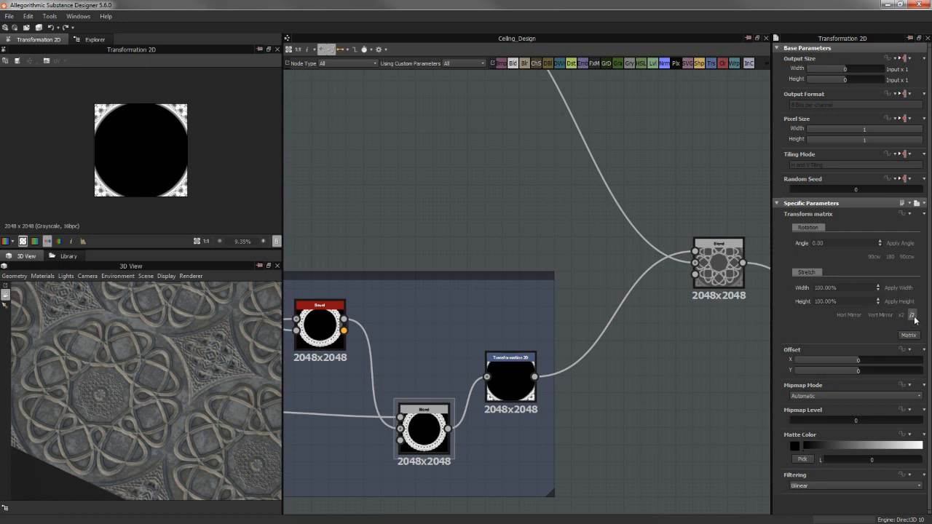
{"action": "left_click", "coordinate": [903, 316]}
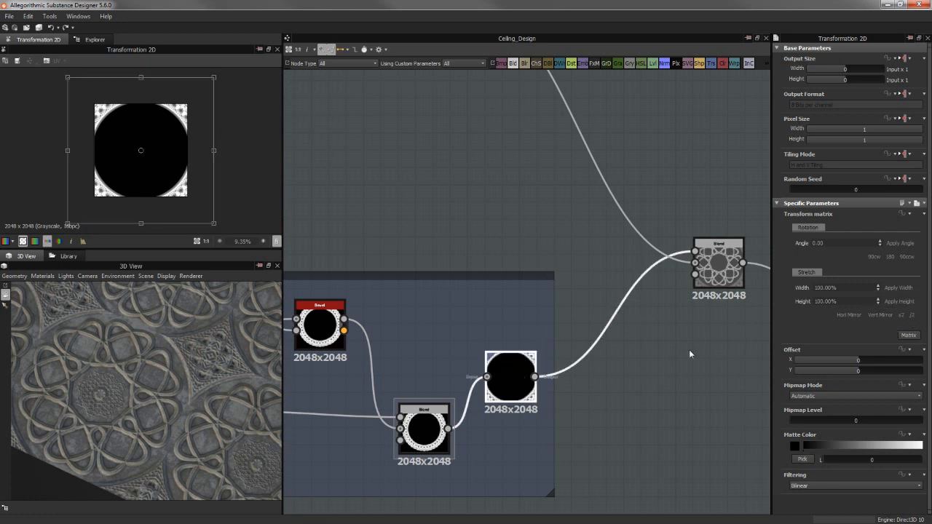
{"action": "left_click", "coordinate": [902, 316]}
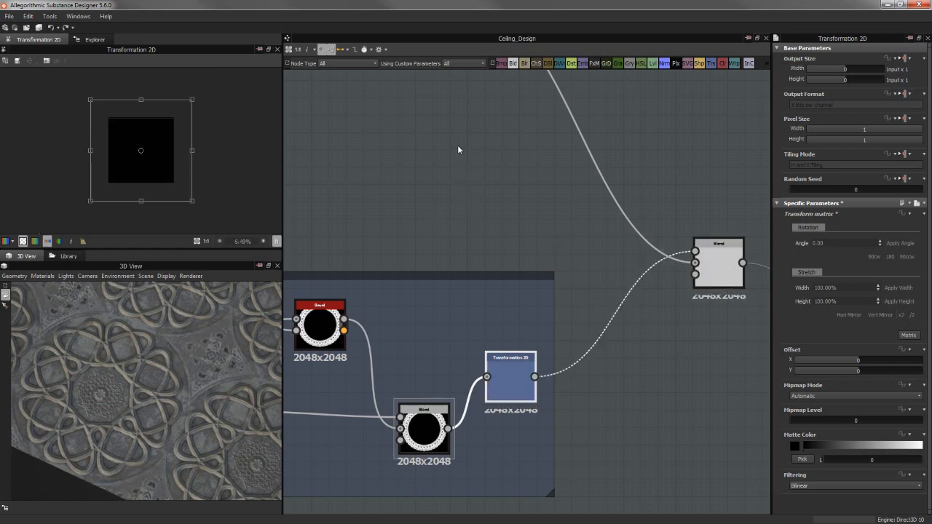
Preview the Blend node that merges Design 1 and Design 2 and show its parameters
{"action": "middle_click_drag", "start_coordinate": [478, 209], "coordinate": [459, 137]}
{"action": "scroll", "coordinate": [577, 176], "scroll_direction": "up", "scroll_amount": 3}
{"action": "middle_click_drag", "start_coordinate": [577, 176], "coordinate": [441, 197]}
{"action": "scroll", "coordinate": [435, 199], "scroll_direction": "down", "scroll_amount": 3}
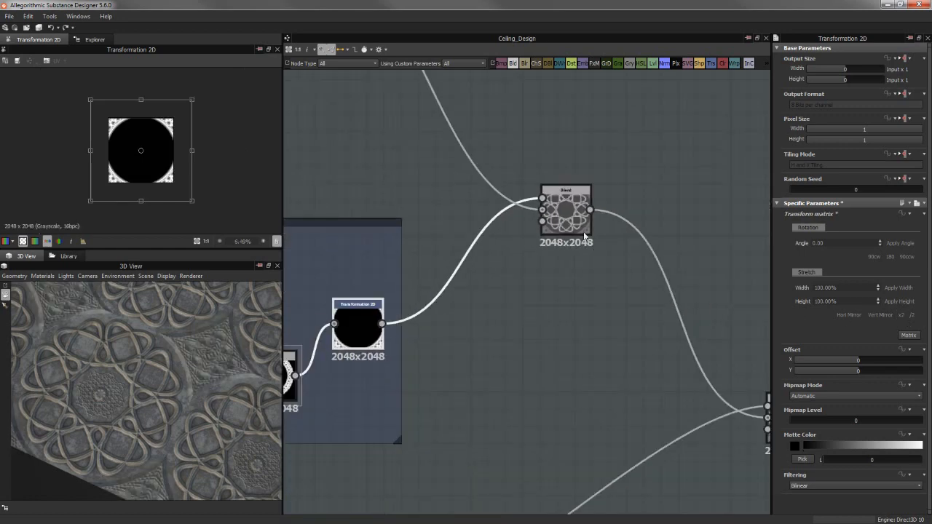
{"action": "left_click", "coordinate": [585, 236]}
Trace the merging Blend's two inputs back to Design 1's Histogram Range and Design 2's Transformation 2D
{"action": "middle_click_drag", "start_coordinate": [381, 148], "coordinate": [551, 377]}
{"action": "scroll", "coordinate": [498, 314], "scroll_direction": "down", "scroll_amount": 2}
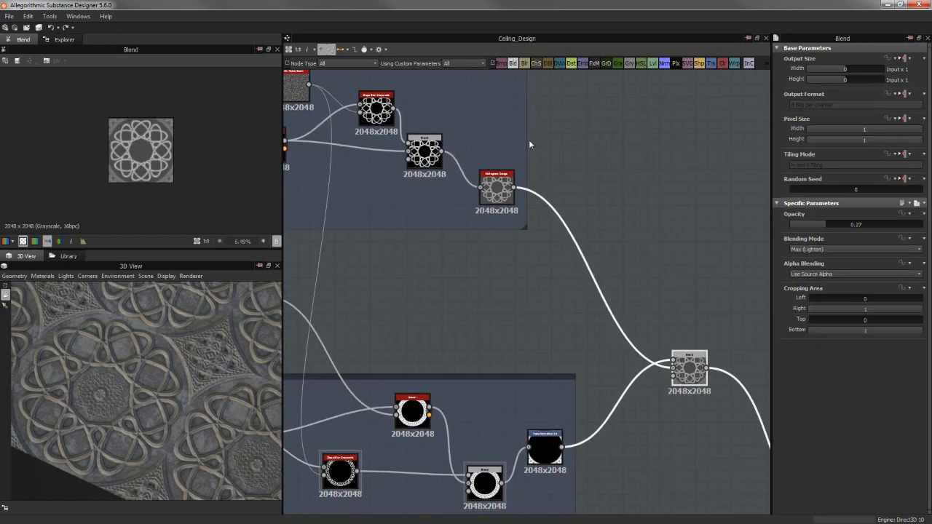
{"action": "middle_click_drag", "start_coordinate": [587, 296], "coordinate": [576, 282]}
{"action": "middle_click_drag", "start_coordinate": [545, 249], "coordinate": [687, 350]}
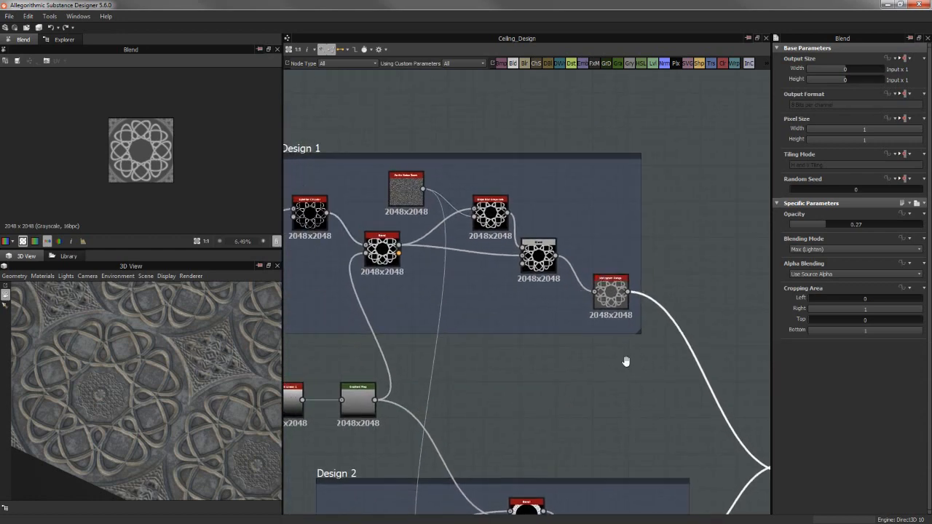
{"action": "middle_click_drag", "start_coordinate": [624, 360], "coordinate": [433, 202]}
{"action": "scroll", "coordinate": [437, 208], "scroll_direction": "up", "scroll_amount": 2}
{"action": "middle_click_drag", "start_coordinate": [575, 323], "coordinate": [510, 200]}
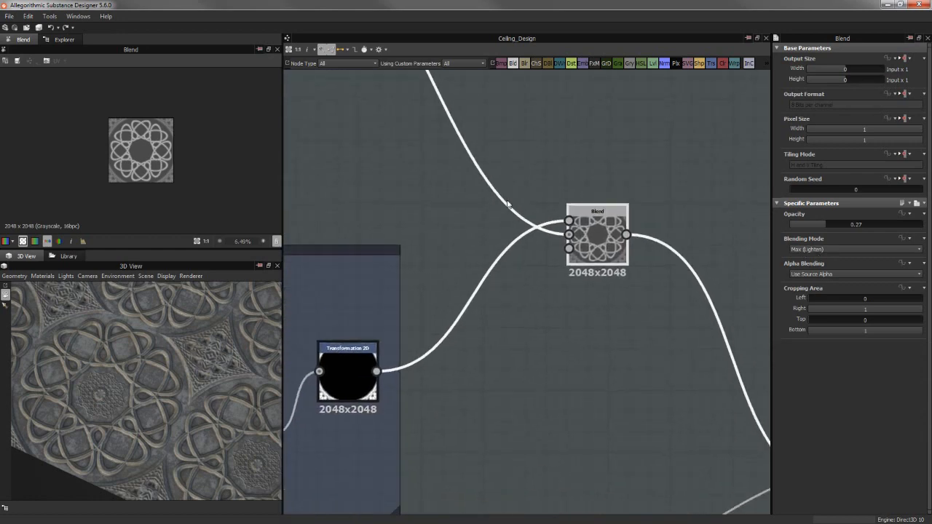
Examine the merging Blend's output enlarged and inspect the matching diamond-shaped corner carving close up in the 3D view
{"action": "scroll", "coordinate": [503, 202], "scroll_direction": "up", "scroll_amount": 2}
{"action": "scroll", "coordinate": [180, 188], "scroll_direction": "up", "scroll_amount": 4}
{"action": "middle_click_drag", "start_coordinate": [190, 170], "coordinate": [190, 146]}
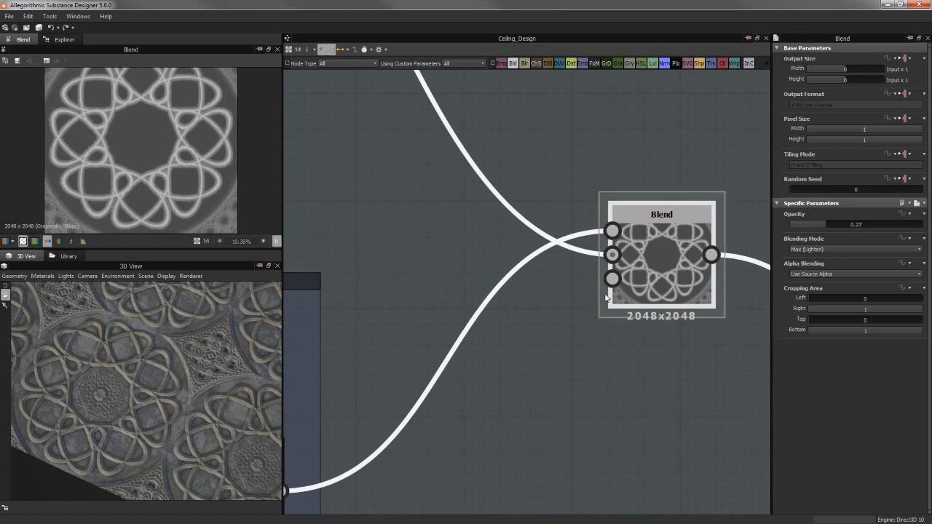
{"action": "scroll", "coordinate": [190, 408], "scroll_direction": "up", "scroll_amount": 2}
{"action": "middle_click_drag", "start_coordinate": [194, 409], "coordinate": [177, 392]}
{"action": "left_click_drag", "start_coordinate": [177, 392], "coordinate": [187, 330]}
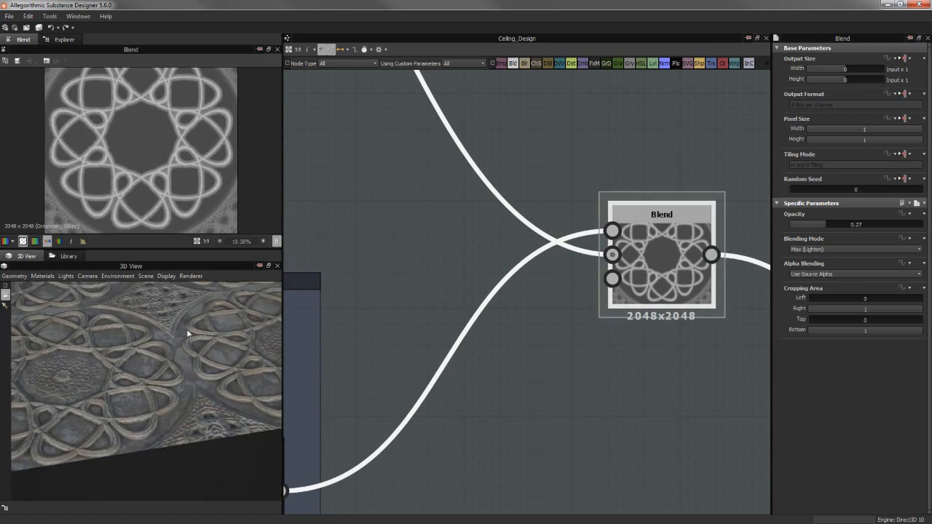
{"action": "scroll", "coordinate": [184, 333], "scroll_direction": "up", "scroll_amount": 3}
{"action": "middle_click_drag", "start_coordinate": [184, 332], "coordinate": [185, 366]}
{"action": "scroll", "coordinate": [182, 370], "scroll_direction": "up", "scroll_amount": 3}
{"action": "left_click_drag", "start_coordinate": [177, 375], "coordinate": [204, 357]}
Test the merging Blend's opacity at 1, examine the corner carving in the 3D view, and restore the opacity to 0.27
{"action": "left_click_drag", "start_coordinate": [835, 229], "coordinate": [930, 228]}
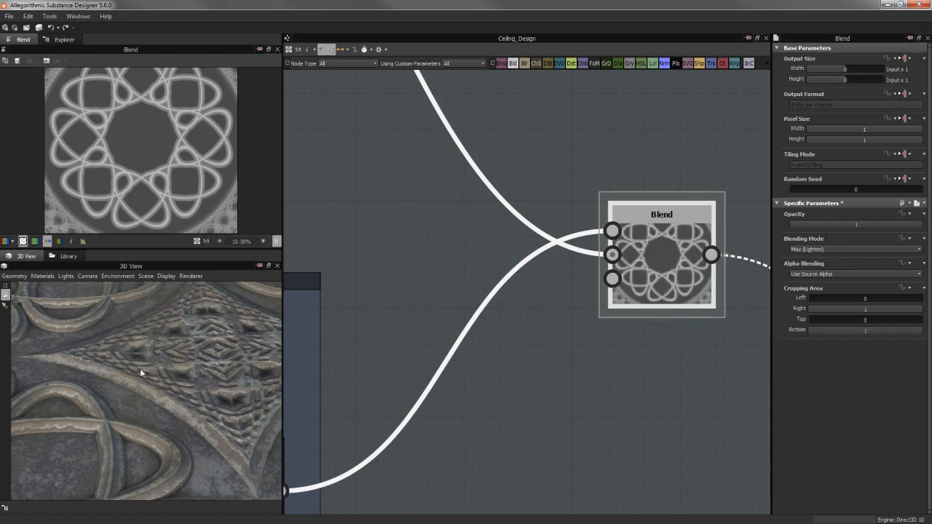
{"action": "scroll", "coordinate": [172, 376], "scroll_direction": "down", "scroll_amount": 2}
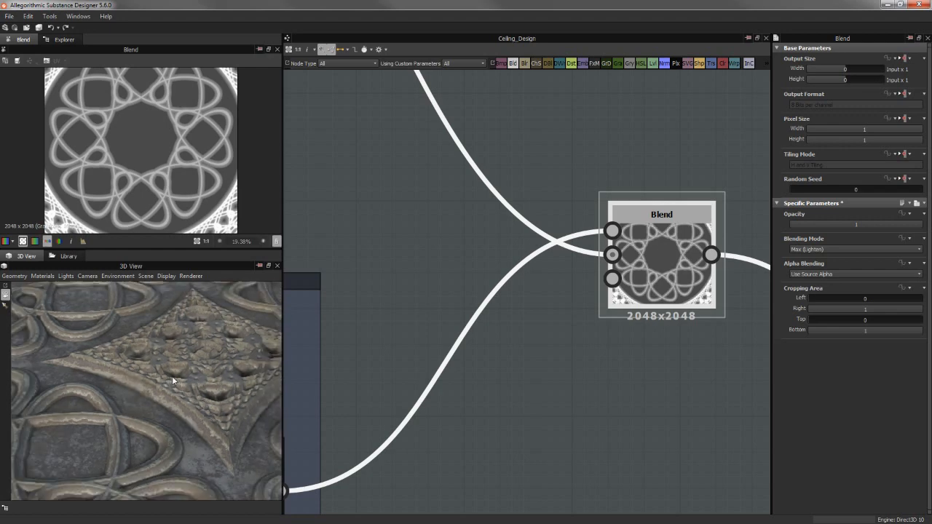
{"action": "left_click_drag", "start_coordinate": [169, 373], "coordinate": [226, 408]}
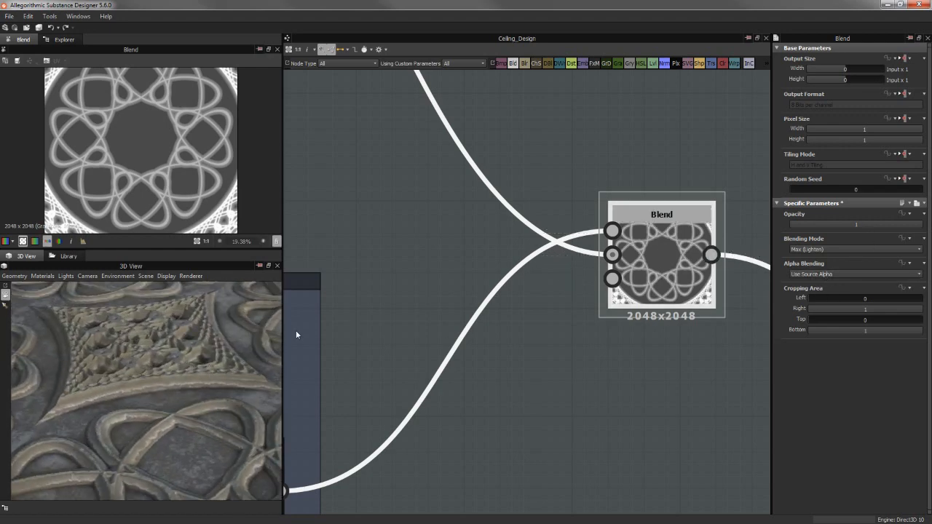
{"action": "left_click_drag", "start_coordinate": [279, 327], "coordinate": [186, 372]}
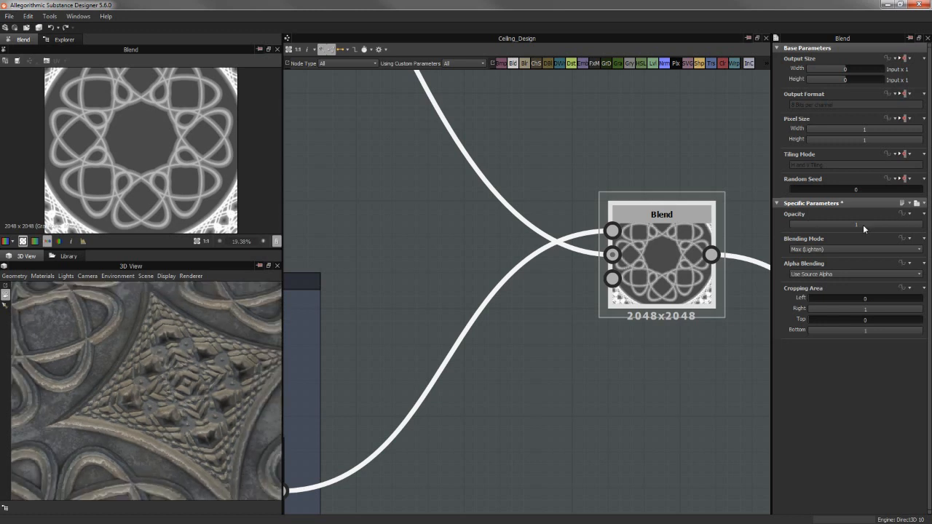
{"action": "left_click_drag", "start_coordinate": [864, 227], "coordinate": [826, 227]}
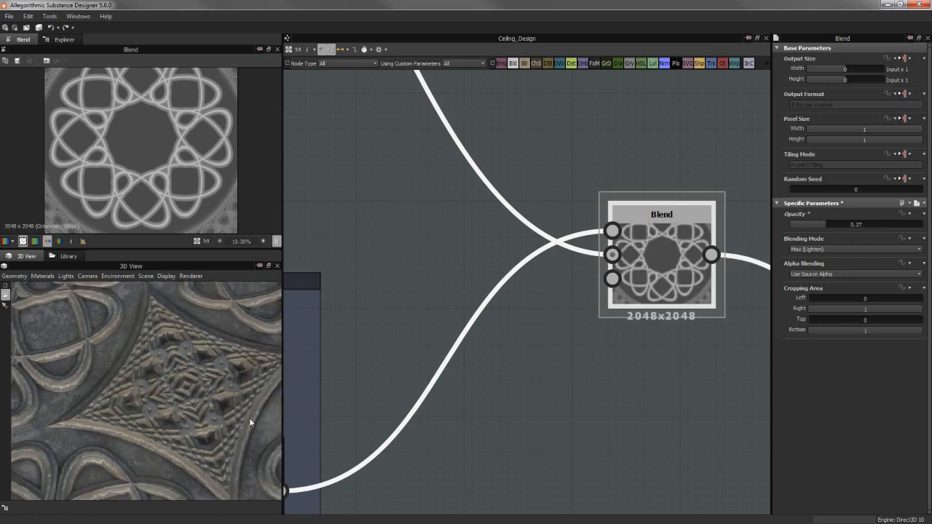
Review the overall graph layout of Designs 1, 2 and 3 and trace Design 3's two inputs back to the Base frame
{"action": "scroll", "coordinate": [570, 421], "scroll_direction": "down", "scroll_amount": 8}
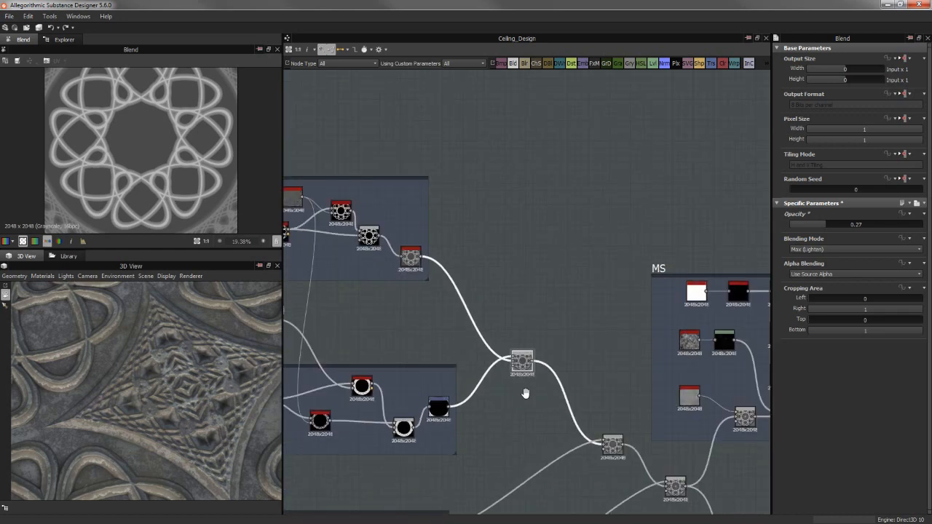
{"action": "scroll", "coordinate": [557, 315], "scroll_direction": "up", "scroll_amount": 2}
{"action": "middle_click_drag", "start_coordinate": [572, 299], "coordinate": [552, 211]}
{"action": "scroll", "coordinate": [553, 219], "scroll_direction": "down", "scroll_amount": 1}
{"action": "scroll", "coordinate": [572, 255], "scroll_direction": "down", "scroll_amount": 1}
{"action": "middle_click_drag", "start_coordinate": [398, 220], "coordinate": [580, 266]}
{"action": "scroll", "coordinate": [578, 263], "scroll_direction": "down", "scroll_amount": 1}
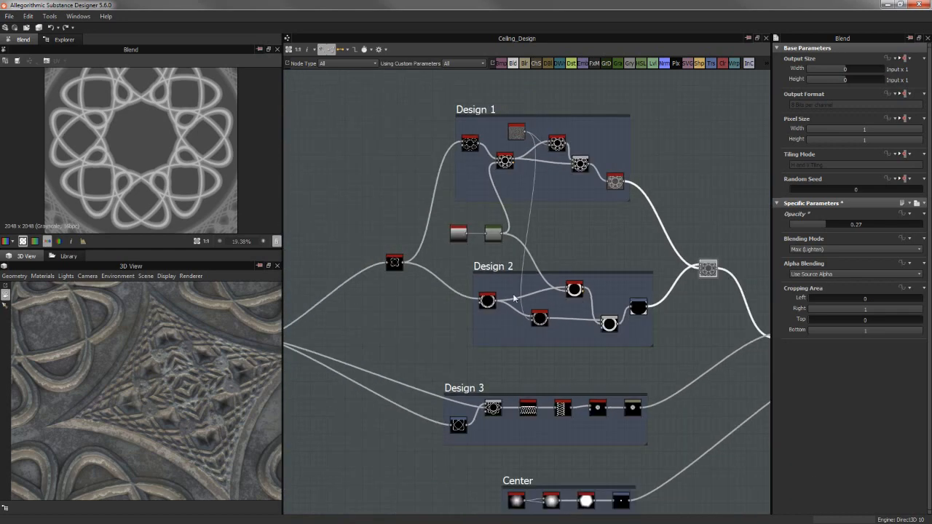
{"action": "middle_click_drag", "start_coordinate": [495, 399], "coordinate": [740, 334]}
{"action": "middle_click_drag", "start_coordinate": [672, 346], "coordinate": [577, 333]}
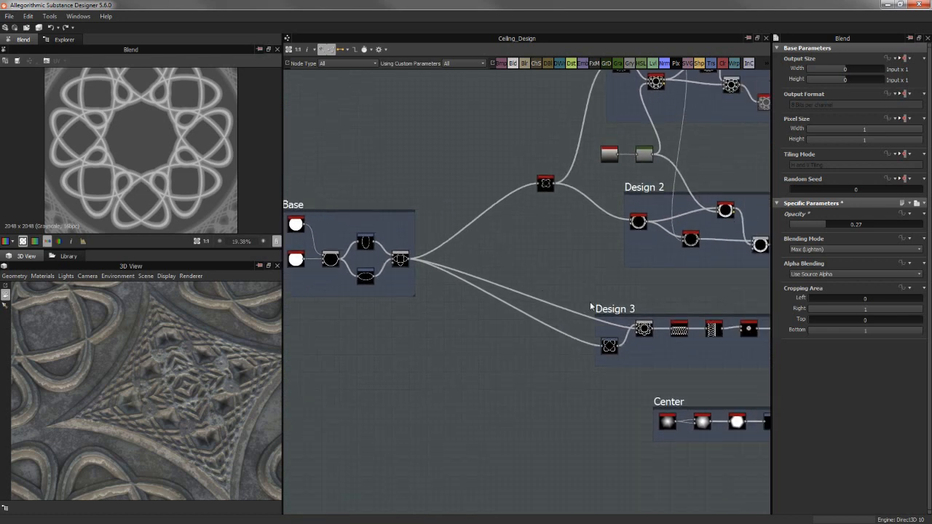
{"action": "scroll", "coordinate": [590, 307], "scroll_direction": "up", "scroll_amount": 1}
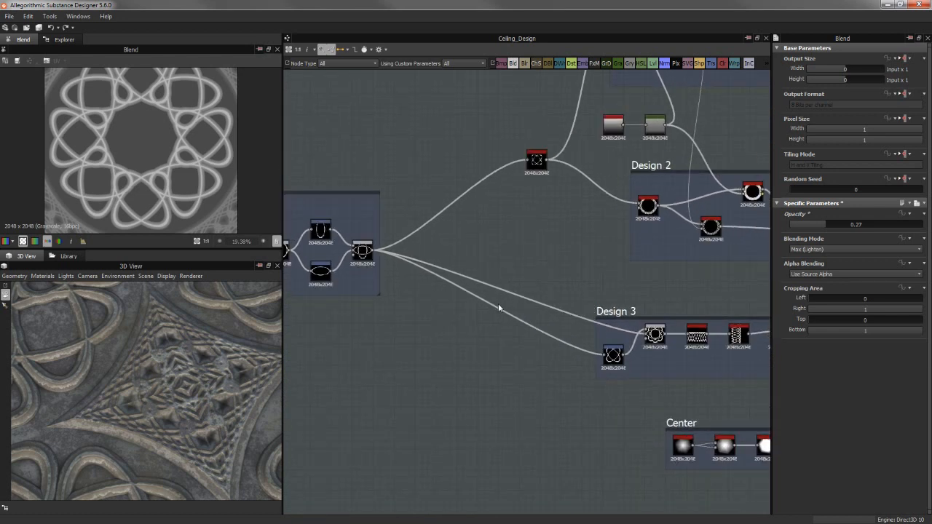
Examine the fine carving at the centre of the medallion close up in the 3D view
{"action": "scroll", "coordinate": [128, 367], "scroll_direction": "down", "scroll_amount": 4}
{"action": "middle_click_drag", "start_coordinate": [127, 368], "coordinate": [165, 383]}
{"action": "scroll", "coordinate": [164, 380], "scroll_direction": "up", "scroll_amount": 4}
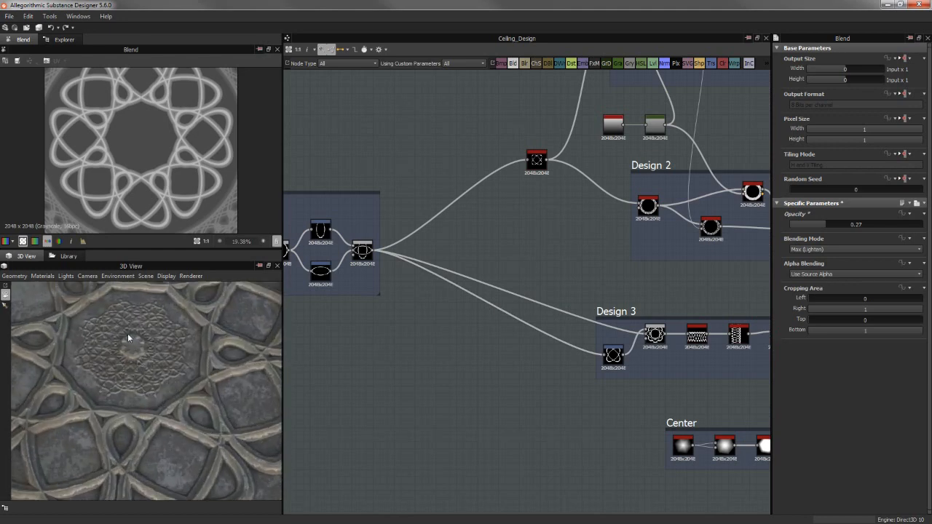
{"action": "middle_click_drag", "start_coordinate": [128, 335], "coordinate": [142, 355]}
{"action": "left_click_drag", "start_coordinate": [142, 355], "coordinate": [162, 361]}
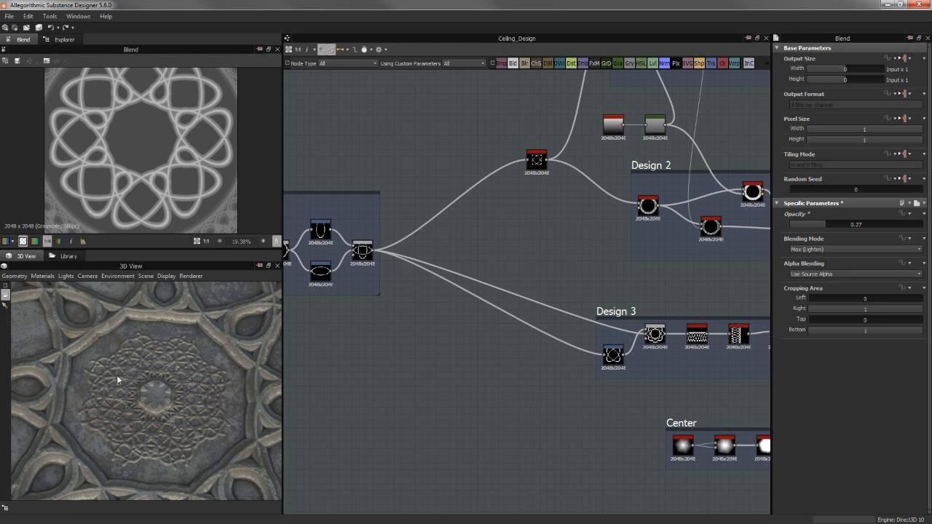
Preview the Safe Transform Grayscale node fed by Base and examine its rotated ellipses and parameters
{"action": "middle_click_drag", "start_coordinate": [495, 329], "coordinate": [641, 351]}
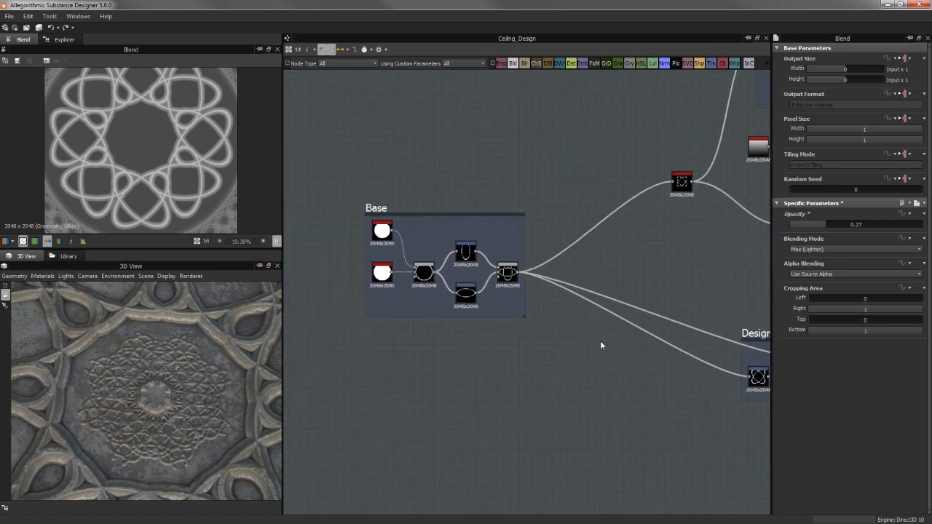
{"action": "scroll", "coordinate": [600, 341], "scroll_direction": "up", "scroll_amount": 3}
{"action": "middle_click_drag", "start_coordinate": [552, 301], "coordinate": [405, 457]}
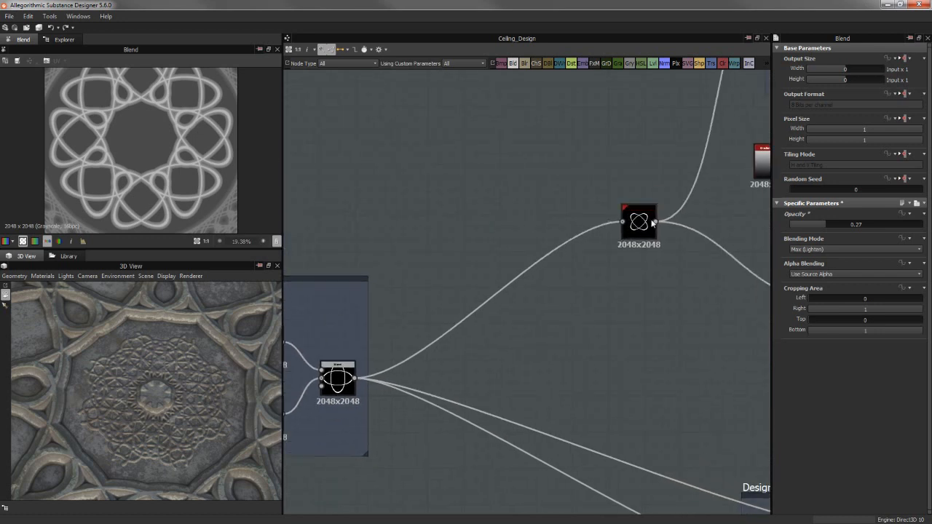
{"action": "middle_click_drag", "start_coordinate": [620, 289], "coordinate": [586, 270]}
{"action": "left_click", "coordinate": [604, 206]}
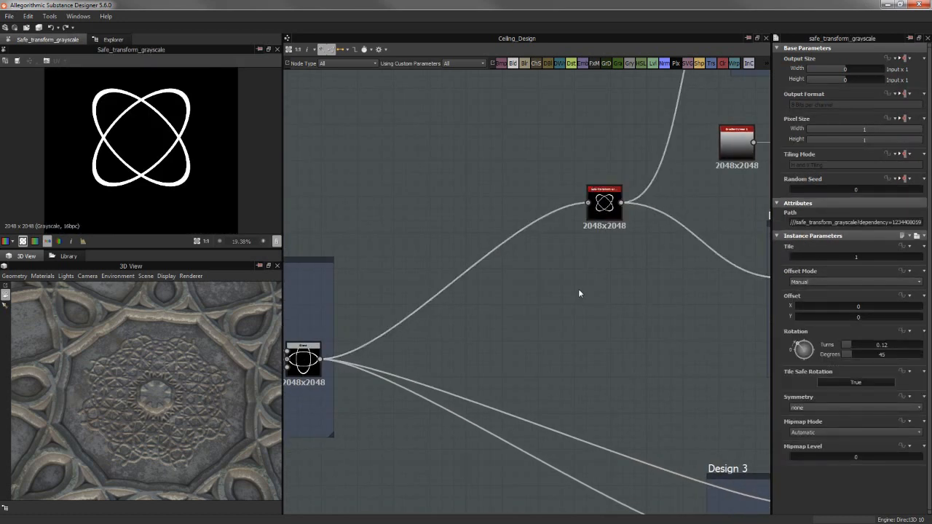
{"action": "scroll", "coordinate": [129, 152], "scroll_direction": "up", "scroll_amount": 1}
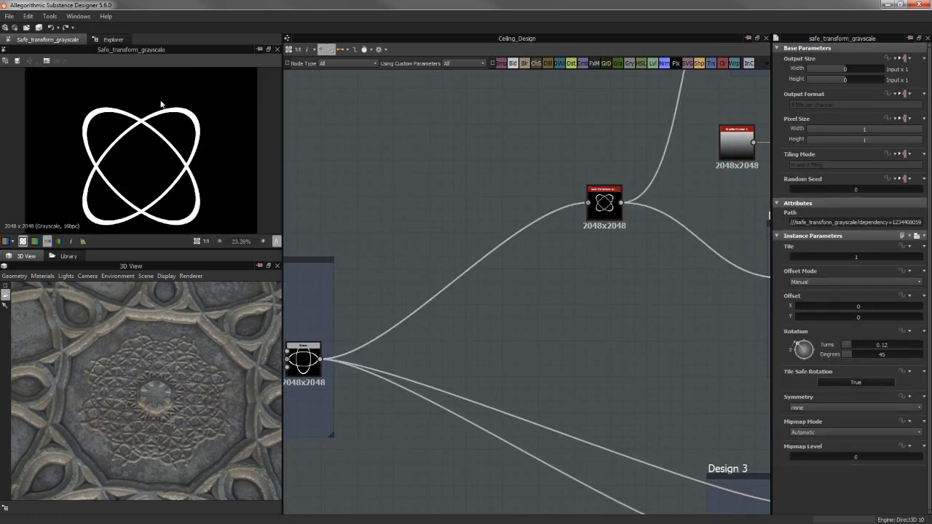
Preview Base's Blend output, follow it to Design 3 and preview the Transformation 2D node there
{"action": "middle_click_drag", "start_coordinate": [572, 302], "coordinate": [658, 202]}
{"action": "left_click", "coordinate": [384, 267]}
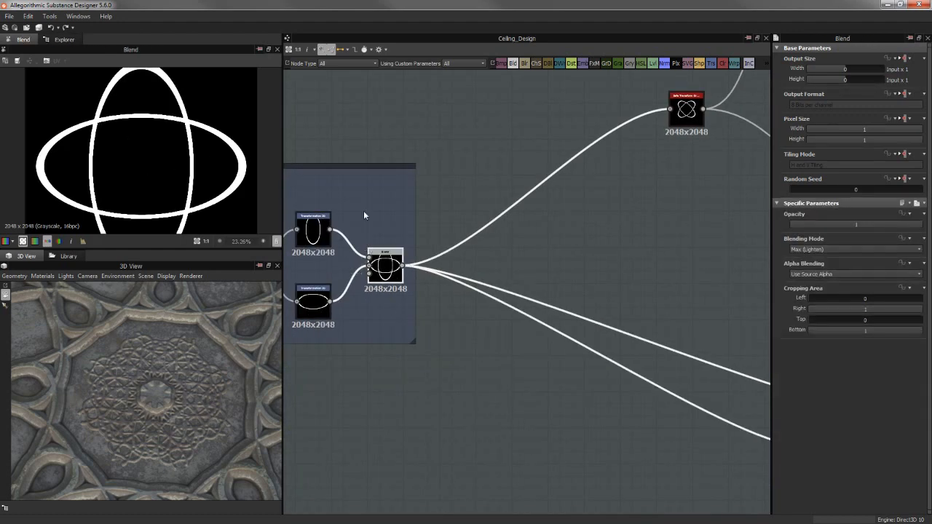
{"action": "middle_click_drag", "start_coordinate": [521, 268], "coordinate": [342, 235]}
{"action": "middle_click_drag", "start_coordinate": [660, 328], "coordinate": [632, 252]}
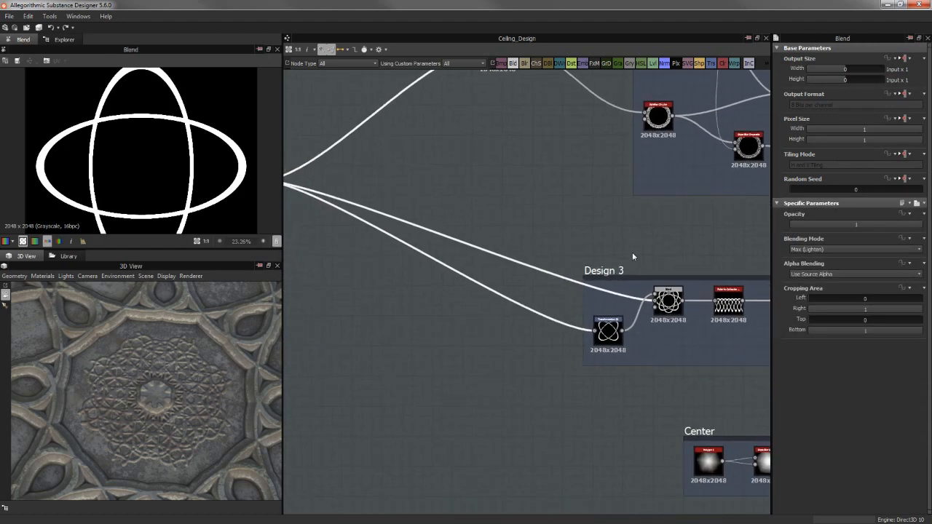
{"action": "left_click", "coordinate": [614, 334]}
{"action": "scroll", "coordinate": [154, 164], "scroll_direction": "down", "scroll_amount": 2}
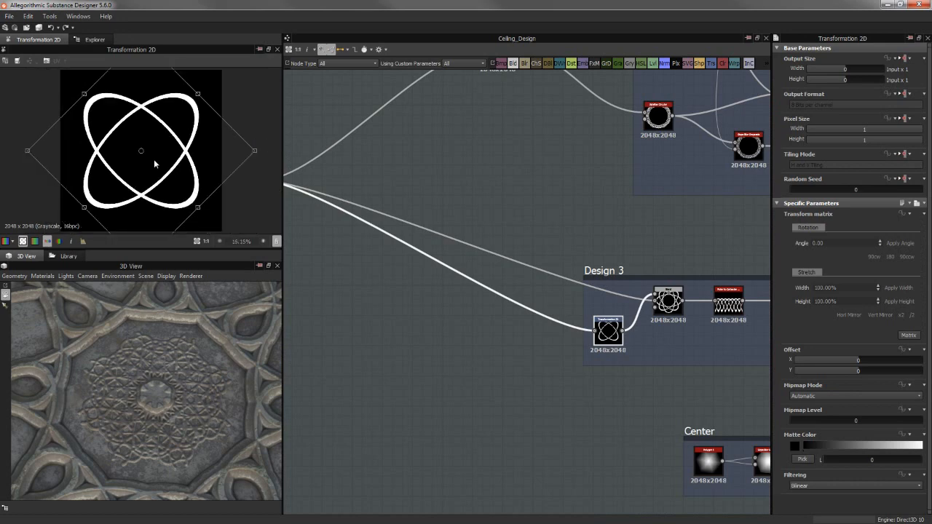
Compare the Safe Transform Grayscale output with Design 3's Transformation 2D by previewing both nodes in turn
{"action": "middle_click_drag", "start_coordinate": [603, 198], "coordinate": [602, 359]}
{"action": "left_click", "coordinate": [499, 214]}
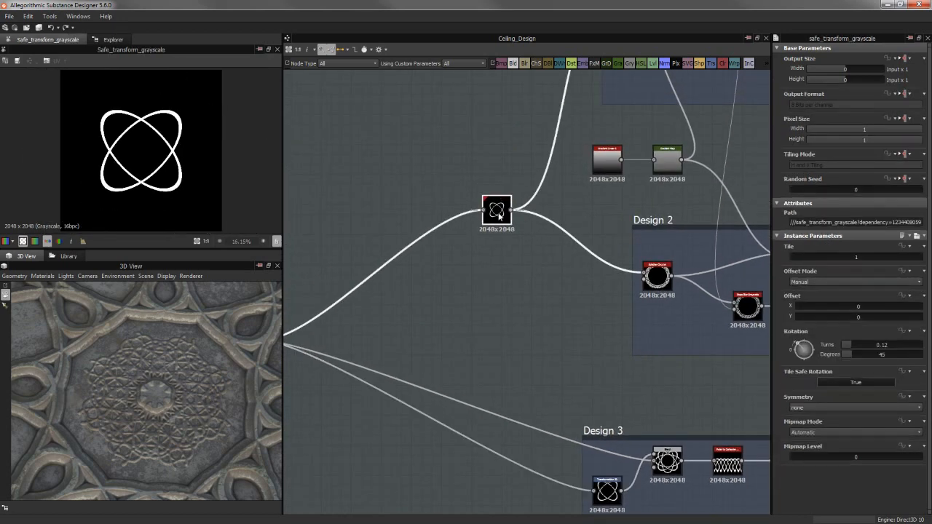
{"action": "left_click", "coordinate": [606, 491]}
{"action": "scroll", "coordinate": [191, 179], "scroll_direction": "down", "scroll_amount": 1}
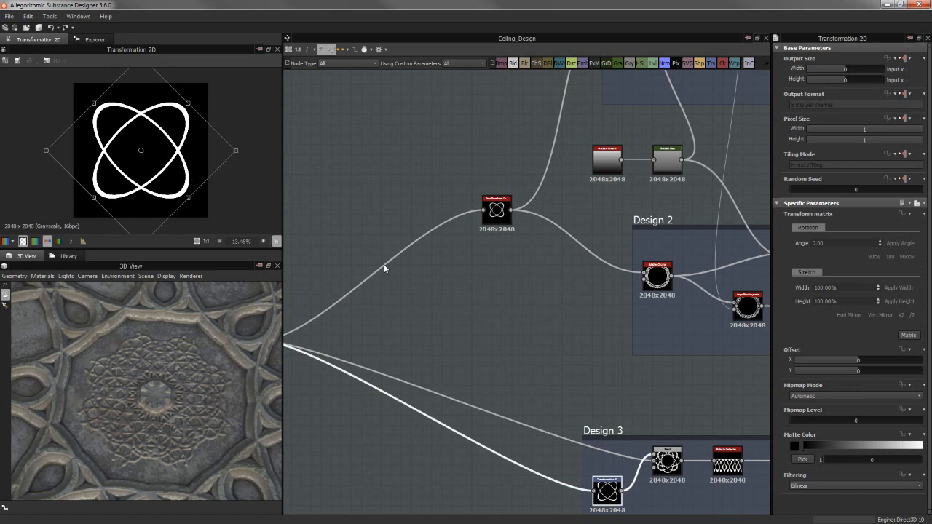
{"action": "middle_click_drag", "start_coordinate": [548, 416], "coordinate": [511, 243]}
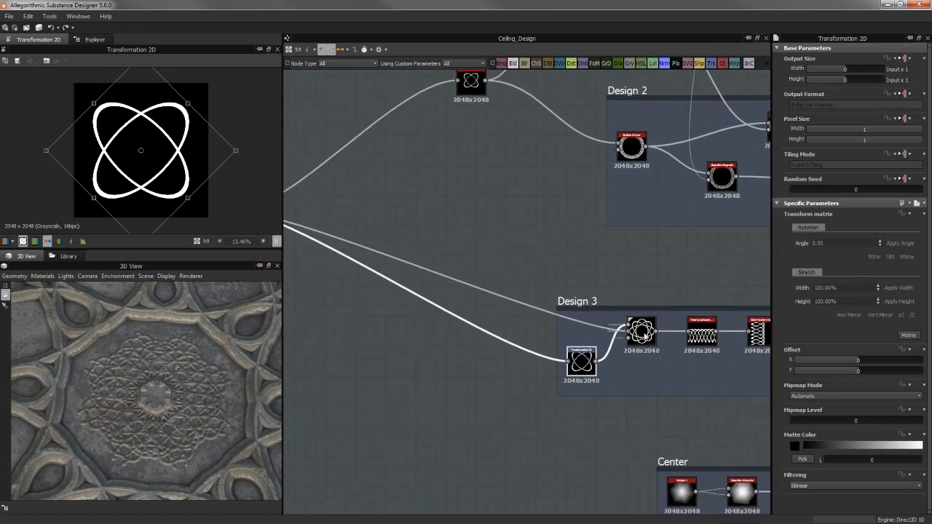
Preview Design 3's Blend node, trace its inputs back to the Base Blend, and preview its Transformation 2D input
{"action": "left_click", "coordinate": [642, 331]}
{"action": "middle_click_drag", "start_coordinate": [501, 273], "coordinate": [663, 291]}
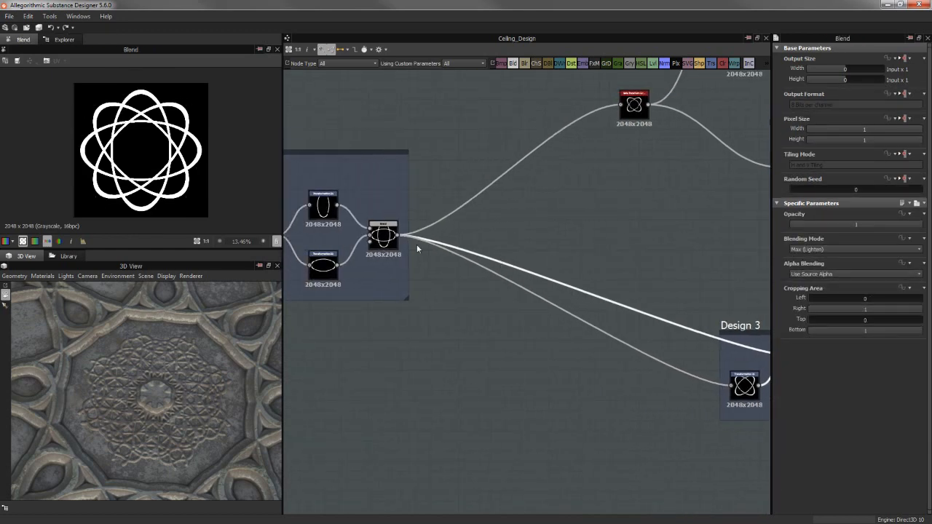
{"action": "middle_click_drag", "start_coordinate": [624, 341], "coordinate": [503, 245]}
{"action": "middle_click_drag", "start_coordinate": [560, 354], "coordinate": [552, 352]}
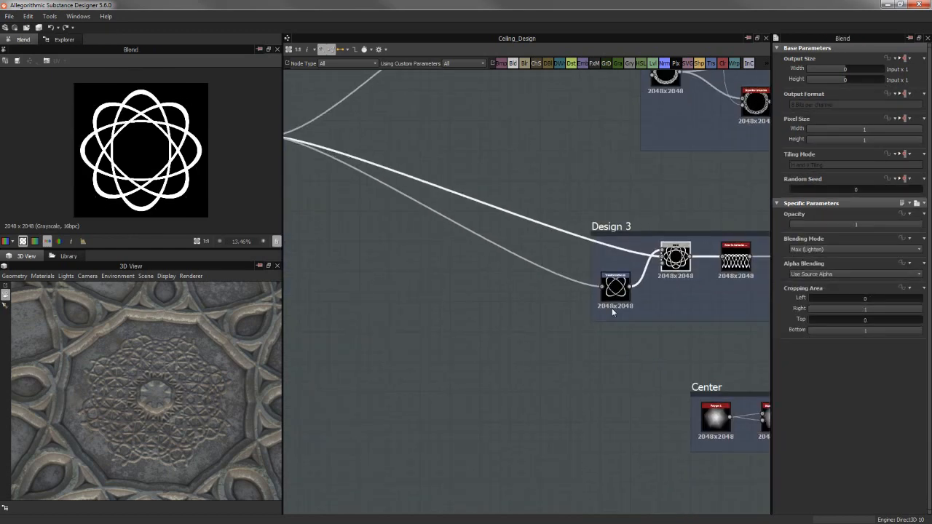
{"action": "left_click", "coordinate": [615, 288]}
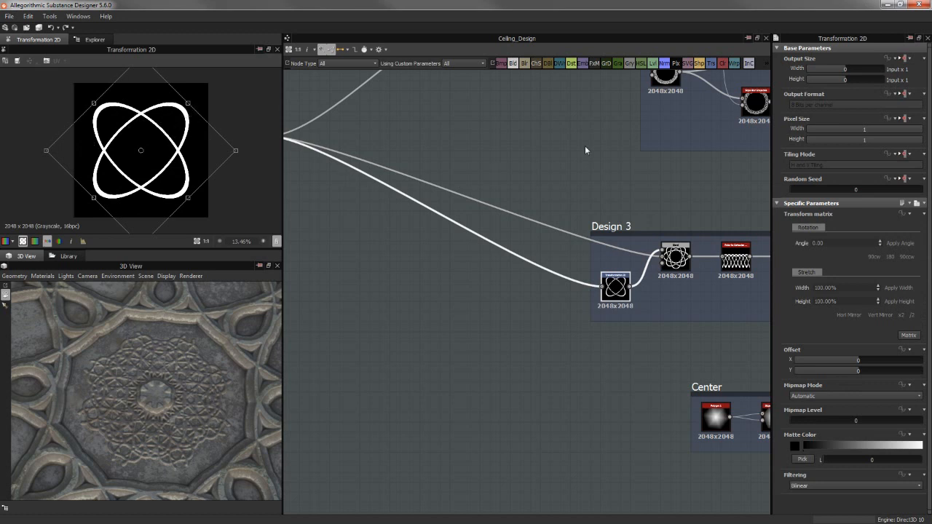
Preview the Safe Transform Grayscale node feeding Design 2 and compare its output with Tile Safe Rotation set to False and back to True
{"action": "middle_click_drag", "start_coordinate": [584, 150], "coordinate": [578, 294]}
{"action": "left_click", "coordinate": [499, 151]}
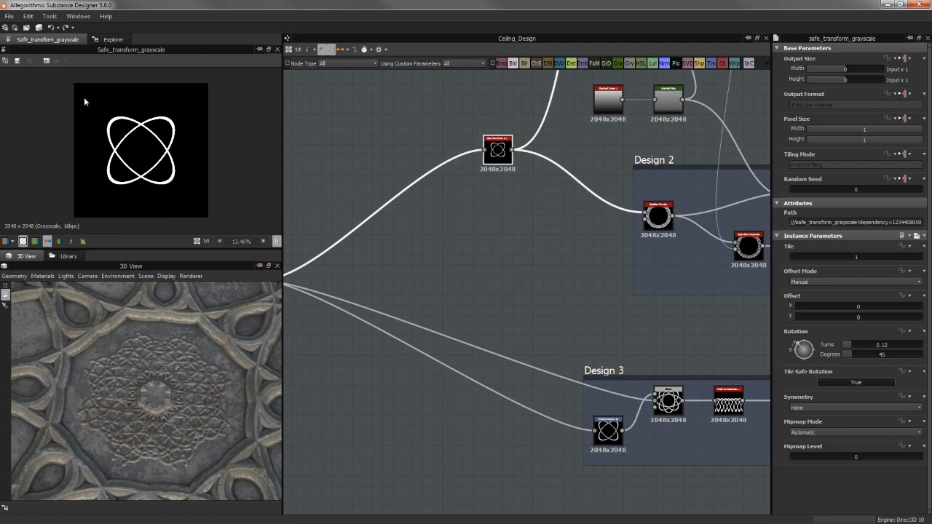
{"action": "middle_click_drag", "start_coordinate": [611, 254], "coordinate": [611, 227]}
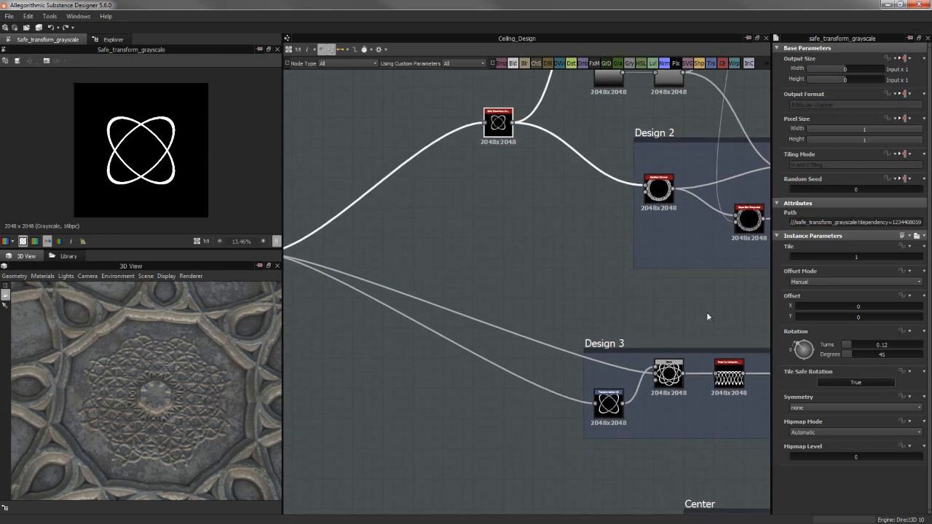
{"action": "left_click", "coordinate": [841, 383]}
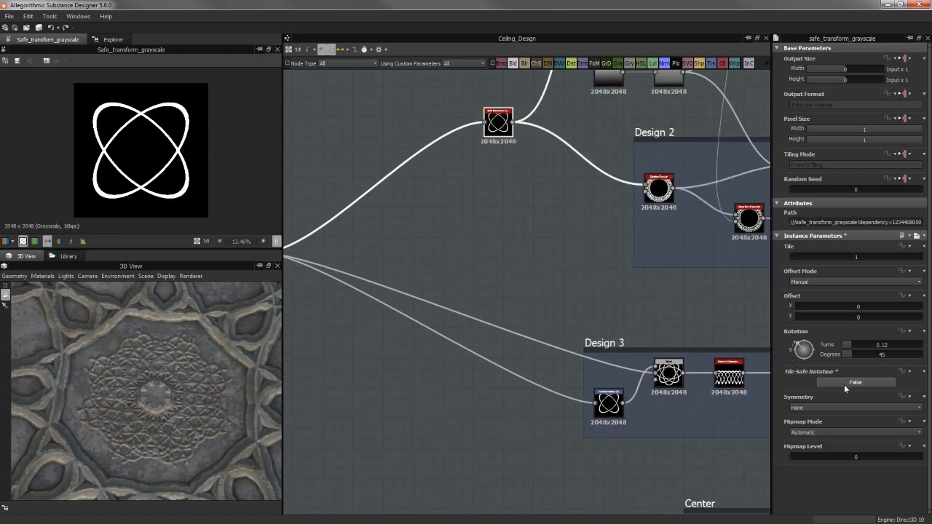
{"action": "left_click", "coordinate": [844, 385]}
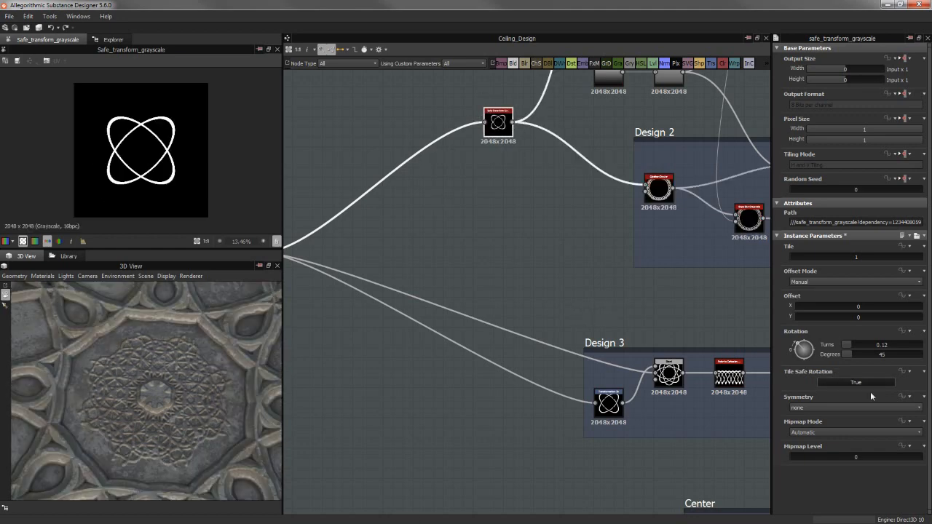
Preview the Blend node in Design 3 again and examine its interlaced ellipse ring beside the node chain
{"action": "middle_click_drag", "start_coordinate": [408, 263], "coordinate": [385, 217]}
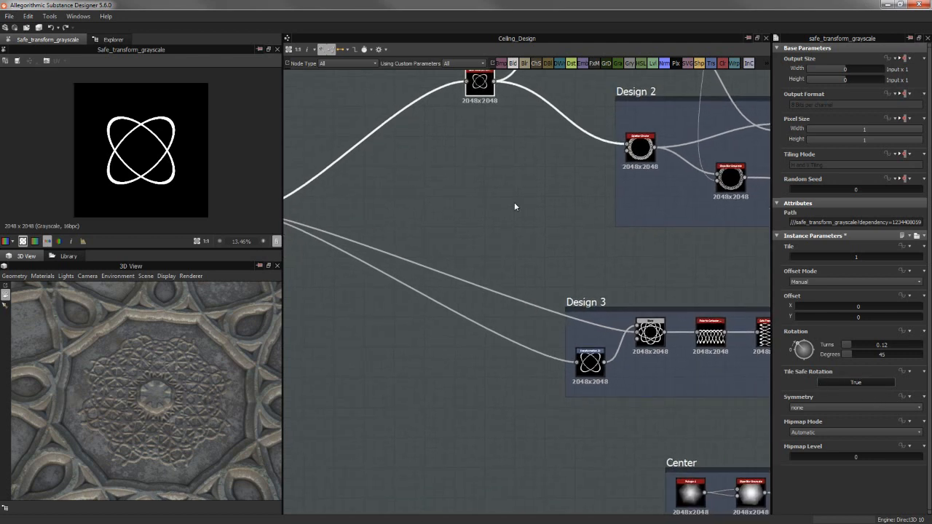
{"action": "middle_click_drag", "start_coordinate": [596, 425], "coordinate": [553, 382]}
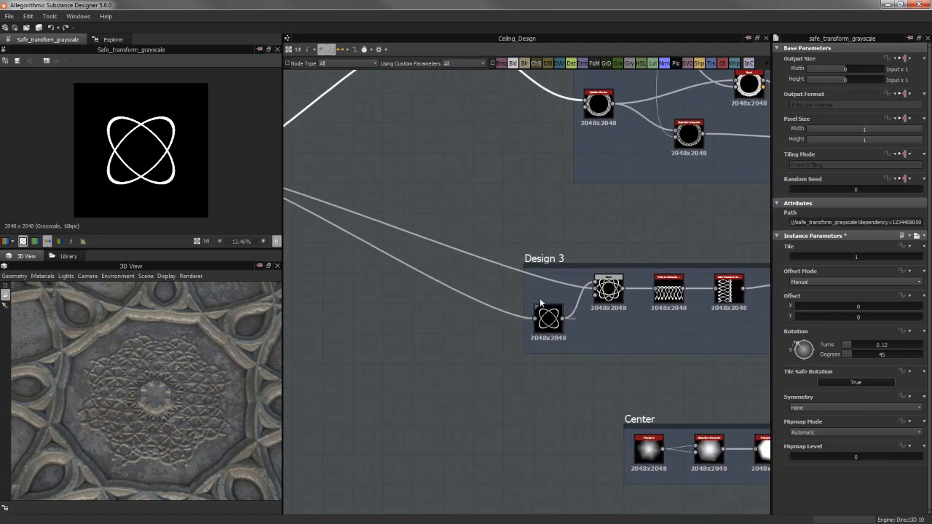
{"action": "left_click", "coordinate": [609, 290]}
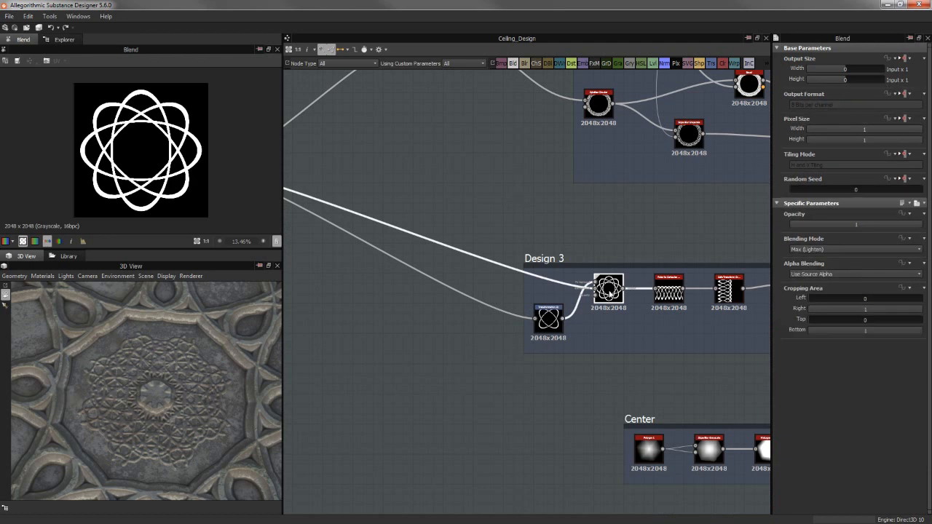
{"action": "middle_click_drag", "start_coordinate": [534, 217], "coordinate": [618, 233]}
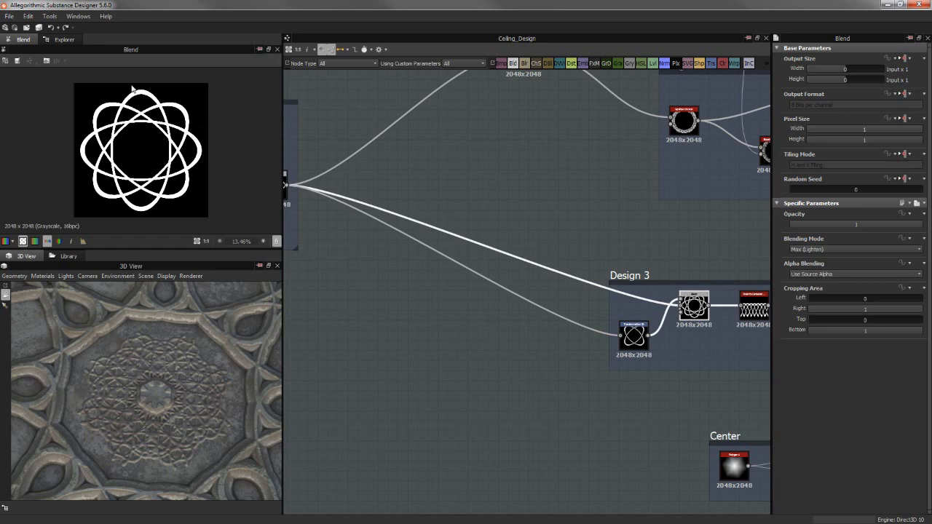
{"action": "key", "text": "f"}
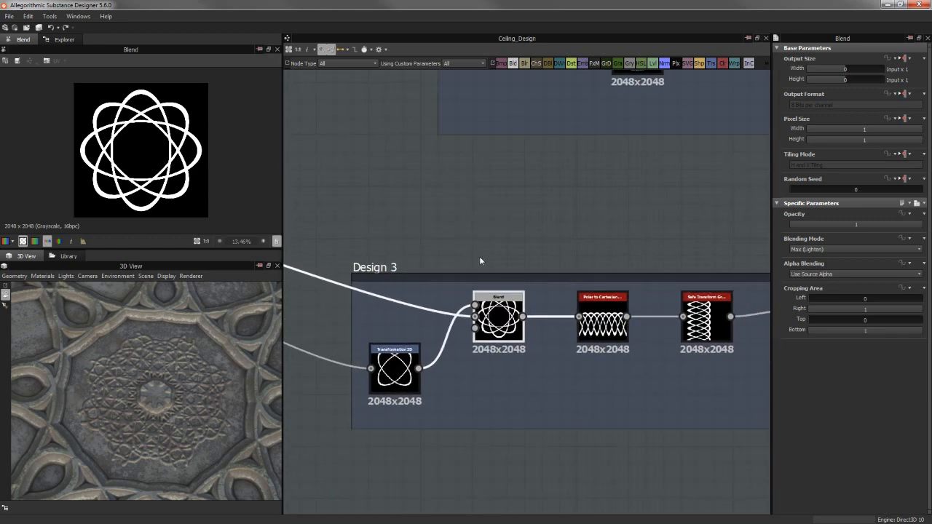
Preview Design 3's Polar to Cartesian Grayscale node and examine its unrolled wave pattern up close and in full
{"action": "left_click", "coordinate": [605, 319]}
{"action": "scroll", "coordinate": [142, 92], "scroll_direction": "up", "scroll_amount": 3}
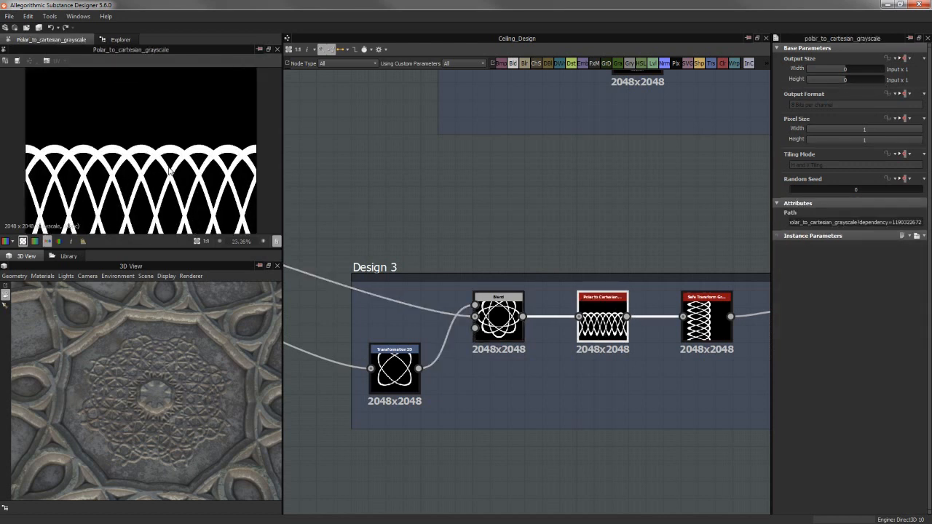
{"action": "middle_click_drag", "start_coordinate": [421, 219], "coordinate": [413, 205]}
{"action": "middle_click_drag", "start_coordinate": [542, 328], "coordinate": [552, 293]}
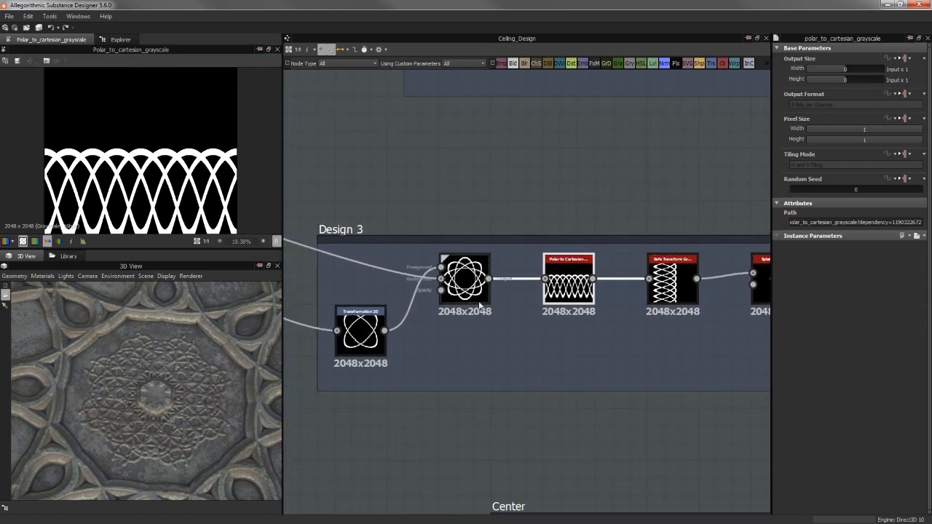
{"action": "scroll", "coordinate": [140, 180], "scroll_direction": "down", "scroll_amount": 1}
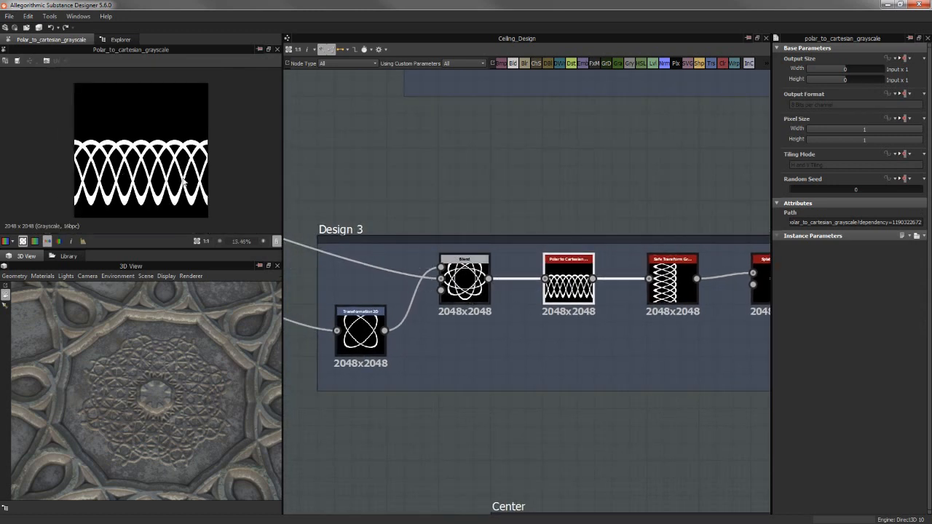
{"action": "scroll", "coordinate": [520, 219], "scroll_direction": "up", "scroll_amount": 2}
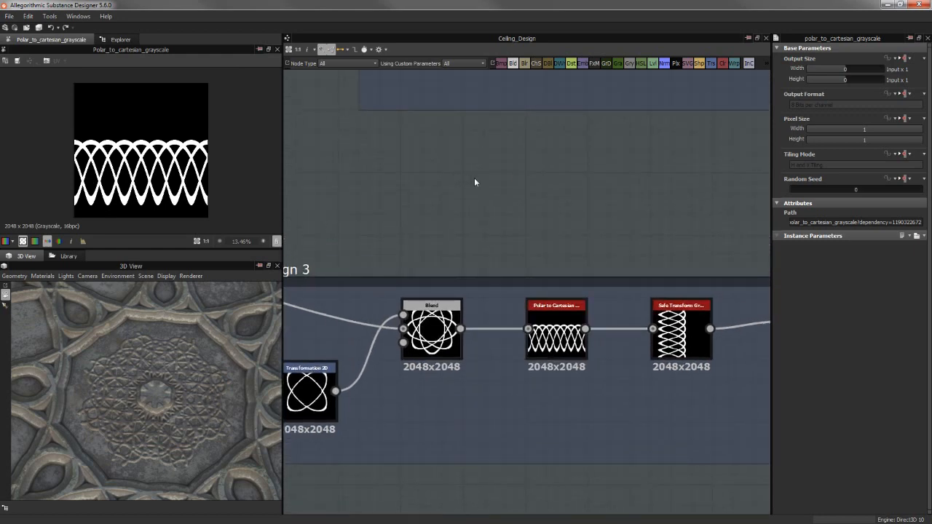
Add a Gradient Linear 1 node in the empty space above the Design 3 frame
{"action": "key", "text": "space"}
{"action": "type", "text": "gl"}
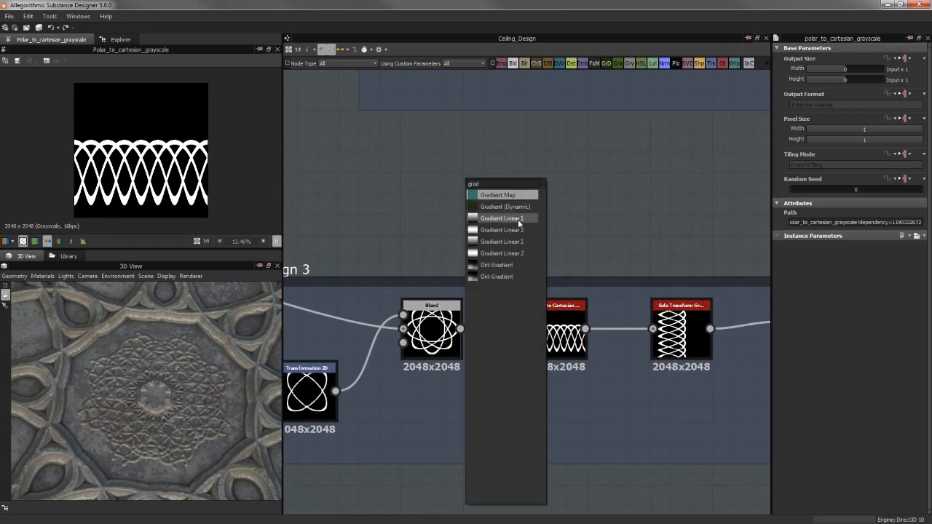
{"action": "left_click", "coordinate": [518, 219]}
Add a Polar to Cartesian Grayscale node above the Design 3 frame, beside the gradient node
{"action": "key", "text": "space"}
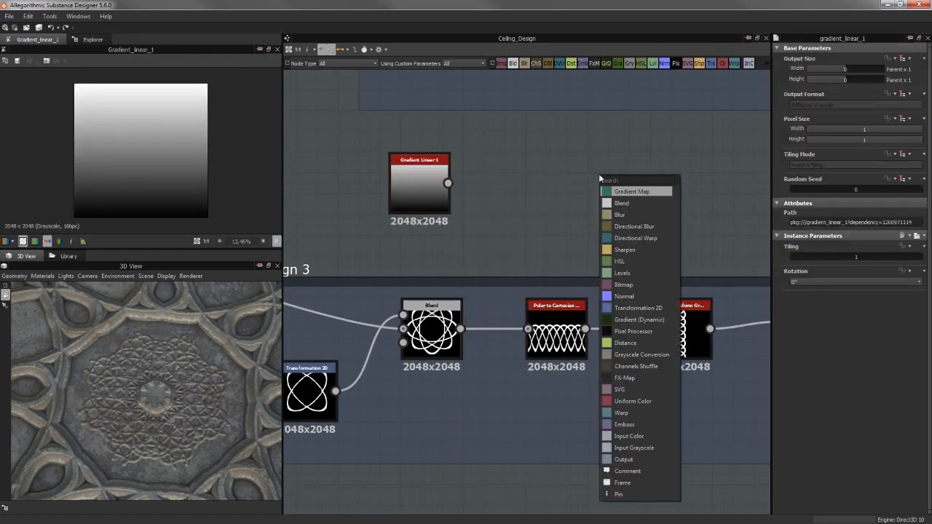
{"action": "type", "text": "pos"}
{"action": "key", "text": "BackSpace"}
{"action": "key", "text": "BackSpace"}
{"action": "key", "text": "BackSpace"}
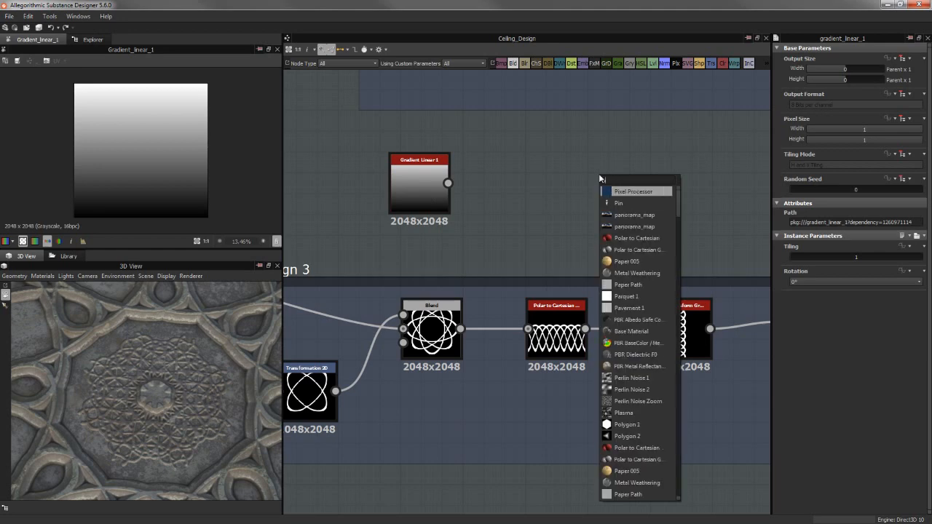
{"action": "type", "text": "pol"}
{"action": "key", "text": "Down"}
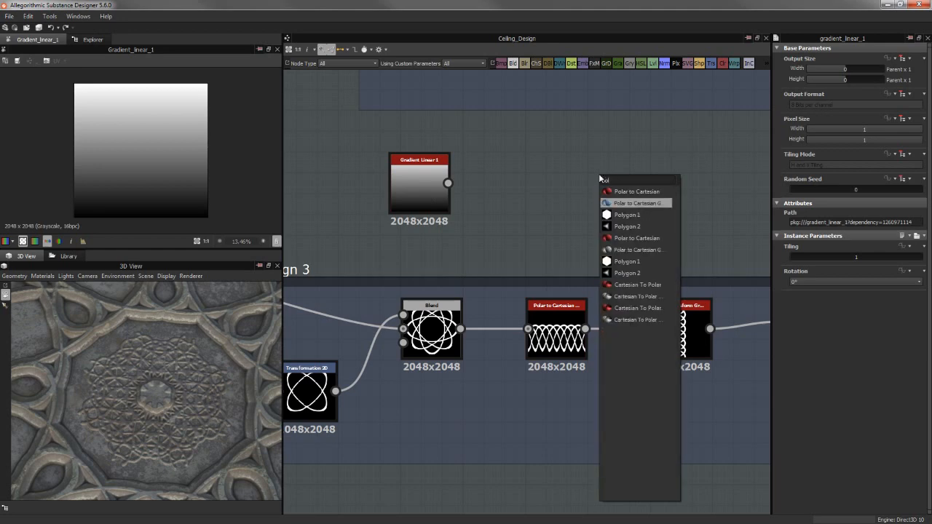
{"action": "key", "text": "Return"}
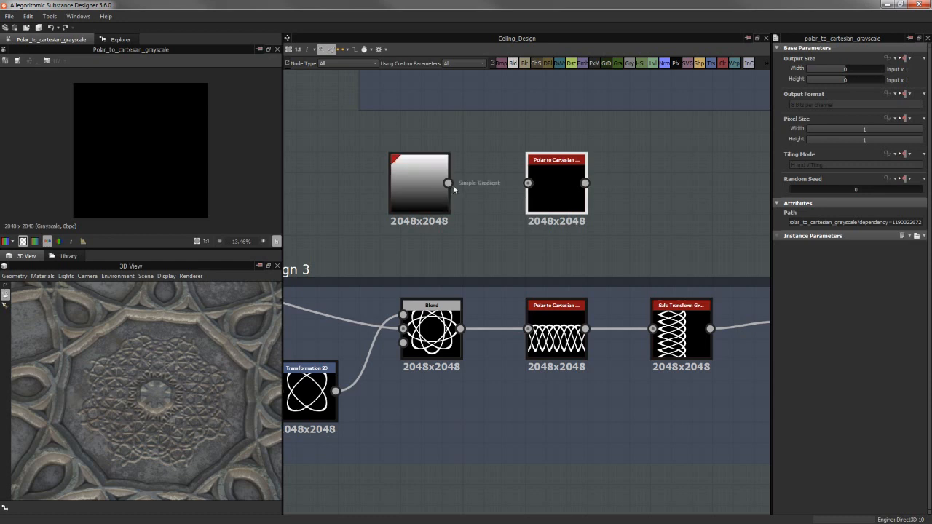
Connect Gradient Linear 1 to the new Polar to Cartesian Grayscale node, preview the conversion, and move the gradient node farther away
{"action": "left_click_drag", "start_coordinate": [449, 184], "coordinate": [528, 183]}
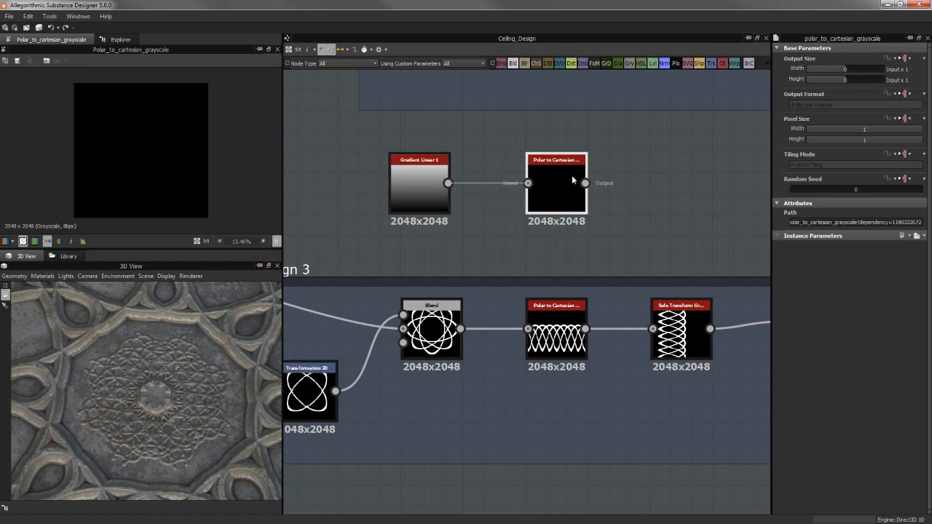
{"action": "left_click", "coordinate": [659, 244]}
{"action": "middle_click_drag", "start_coordinate": [403, 198], "coordinate": [464, 200]}
{"action": "left_click_drag", "start_coordinate": [464, 199], "coordinate": [351, 199]}
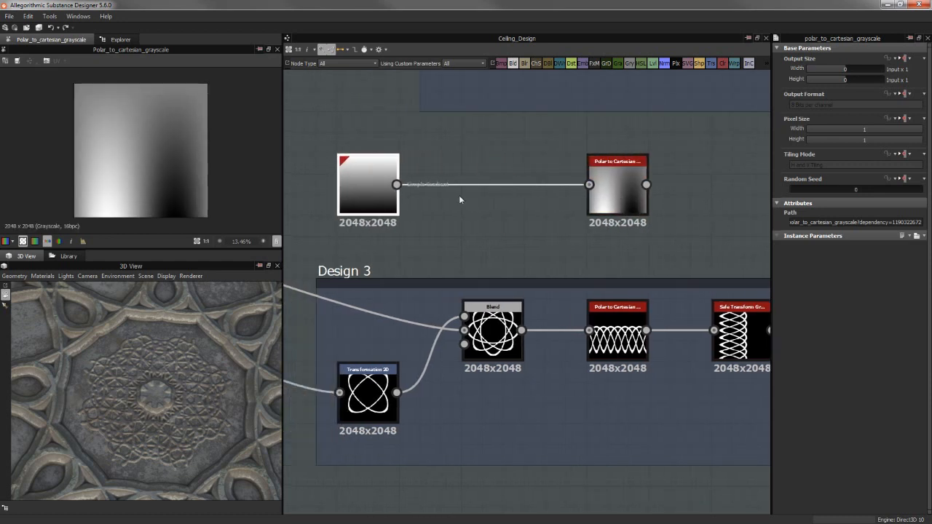
Set the Gradient Linear 1 rotation to 90° and then 180° to compare the polar conversions
{"action": "left_click", "coordinate": [379, 187]}
{"action": "left_click", "coordinate": [863, 282]}
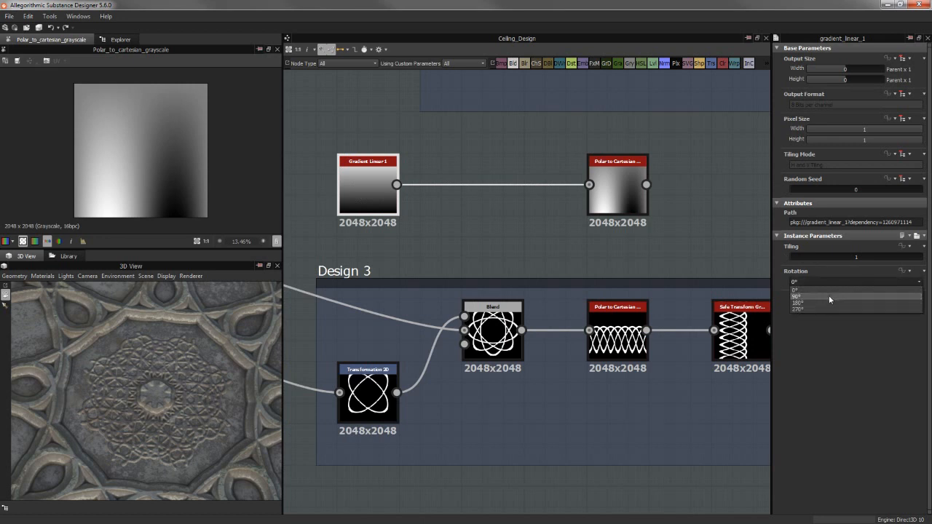
{"action": "left_click", "coordinate": [829, 296]}
{"action": "left_click", "coordinate": [835, 285]}
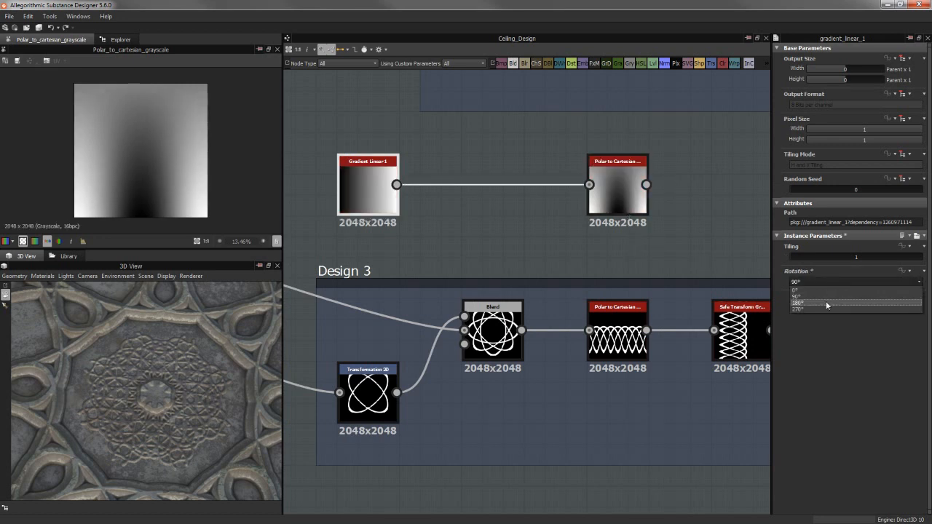
{"action": "left_click", "coordinate": [829, 304]}
Delete the Gradient Linear 1 node, keeping the new Polar to Cartesian Grayscale node
{"action": "left_click", "coordinate": [510, 211]}
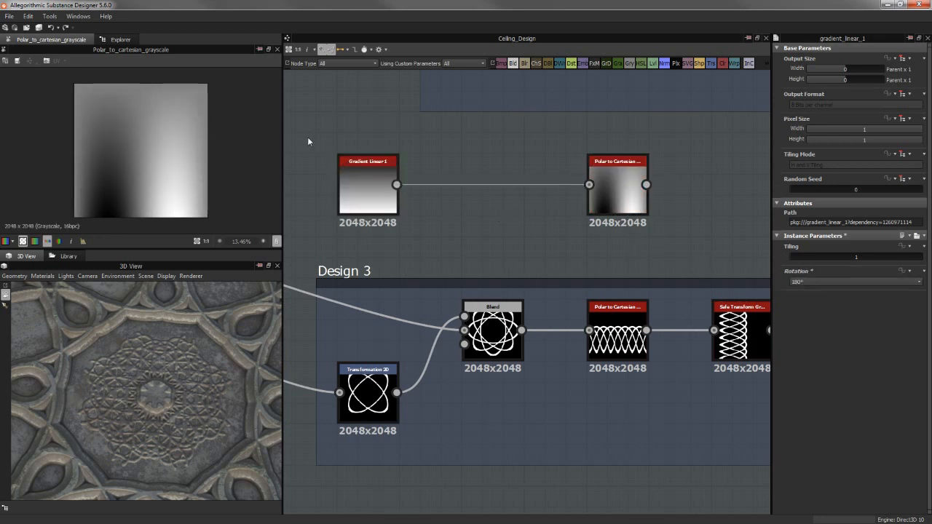
{"action": "left_click_drag", "start_coordinate": [307, 137], "coordinate": [403, 195]}
{"action": "key", "text": "Delete"}
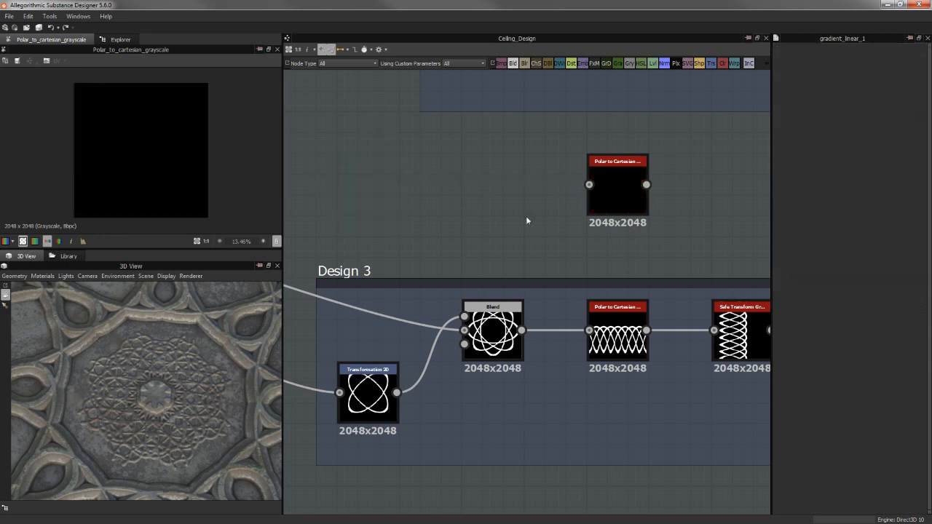
Add a Shape node above the Design 3 frame and place it near the new Polar to Cartesian Grayscale node
{"action": "mouse_move", "coordinate": [492, 196]}
{"action": "middle_mouse_down"}
{"action": "mouse_move", "coordinate": [545, 193]}
{"action": "mouse_move", "coordinate": [481, 201]}
{"action": "middle_mouse_up"}
{"action": "key", "text": "space"}
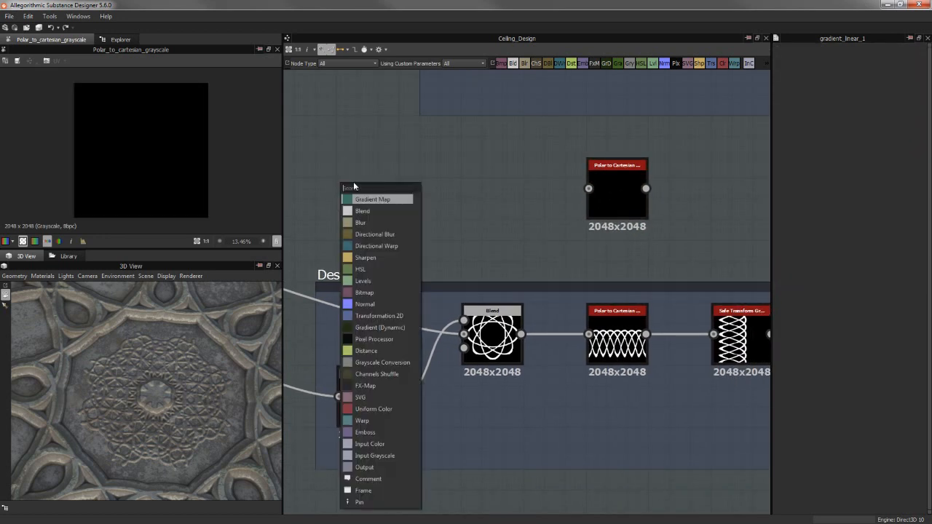
{"action": "type", "text": "sha"}
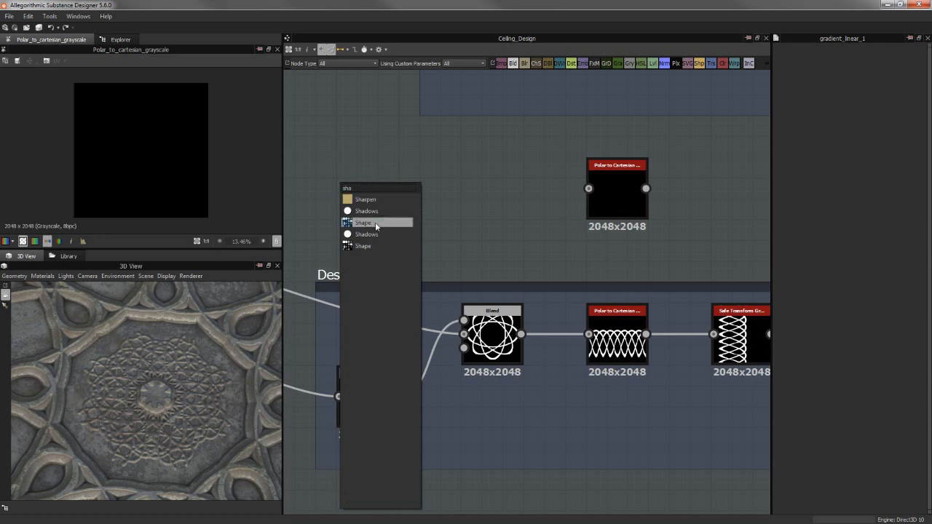
{"action": "left_click", "coordinate": [377, 223]}
{"action": "left_click_drag", "start_coordinate": [364, 202], "coordinate": [447, 211]}
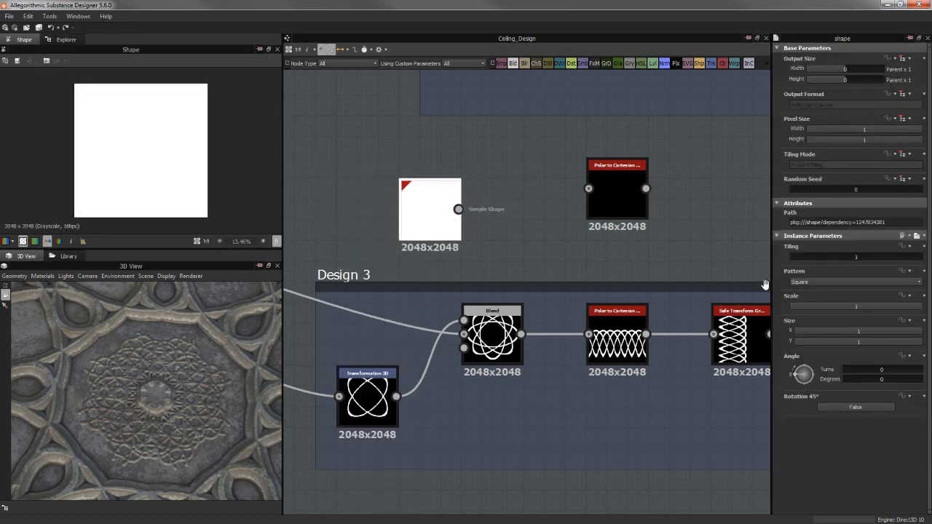
Set the Shape node's Pattern to Brick, Pattern Specific to 0.13 and Scale to 0.2
{"action": "left_click", "coordinate": [819, 282]}
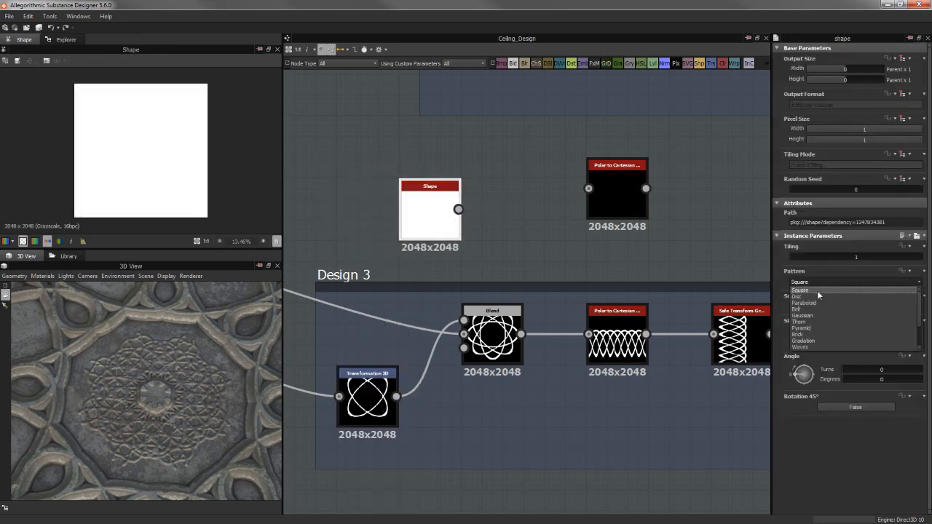
{"action": "left_click", "coordinate": [800, 334]}
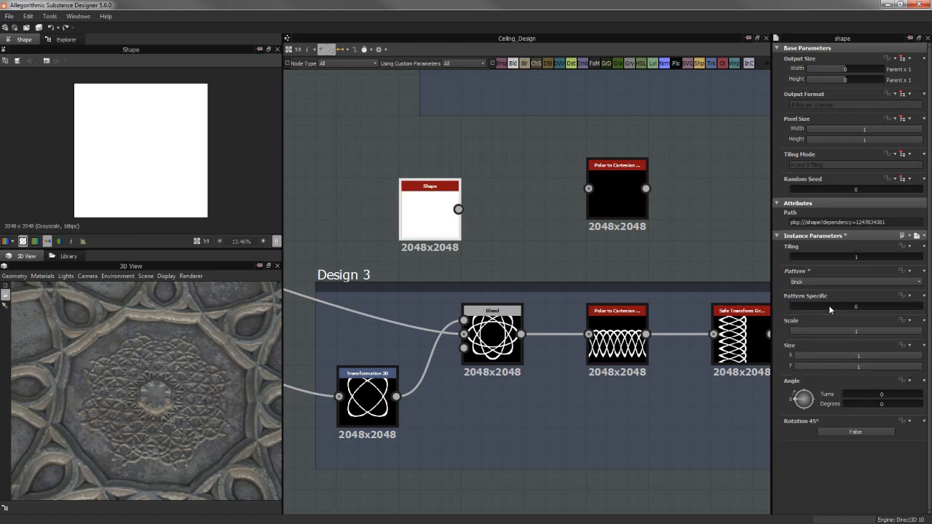
{"action": "left_click_drag", "start_coordinate": [828, 305], "coordinate": [807, 308]}
{"action": "left_click_drag", "start_coordinate": [883, 335], "coordinate": [816, 333]}
Connect the Shape node to the new Polar to Cartesian Grayscale node, line the two nodes up, and preview the converted shape
{"action": "left_click_drag", "start_coordinate": [458, 209], "coordinate": [589, 189]}
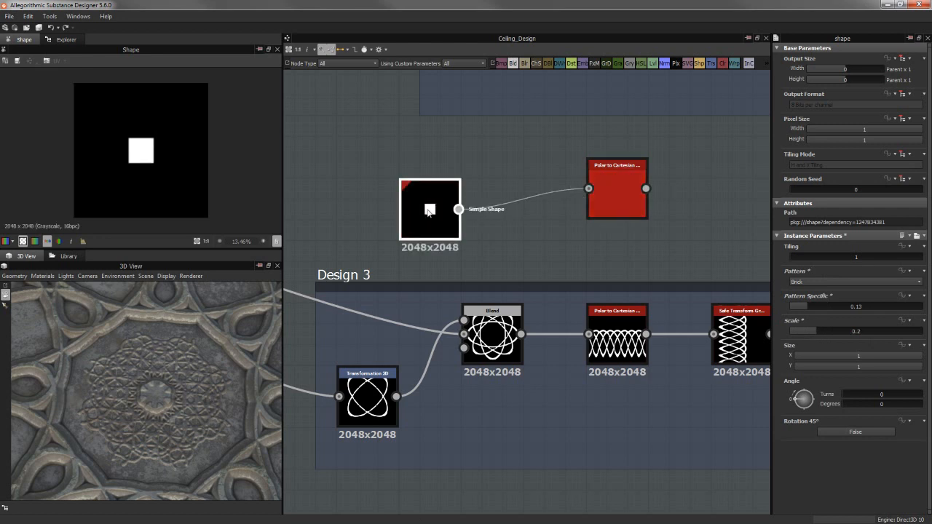
{"action": "left_click_drag", "start_coordinate": [430, 210], "coordinate": [493, 211]}
{"action": "left_click_drag", "start_coordinate": [610, 195], "coordinate": [611, 220]}
{"action": "double_click", "coordinate": [611, 221]}
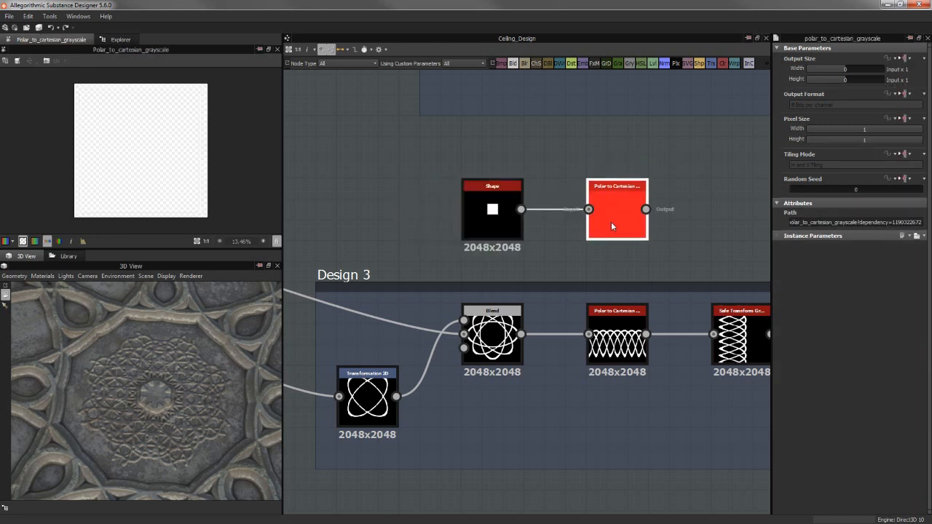
{"action": "middle_click_drag", "start_coordinate": [479, 190], "coordinate": [477, 199]}
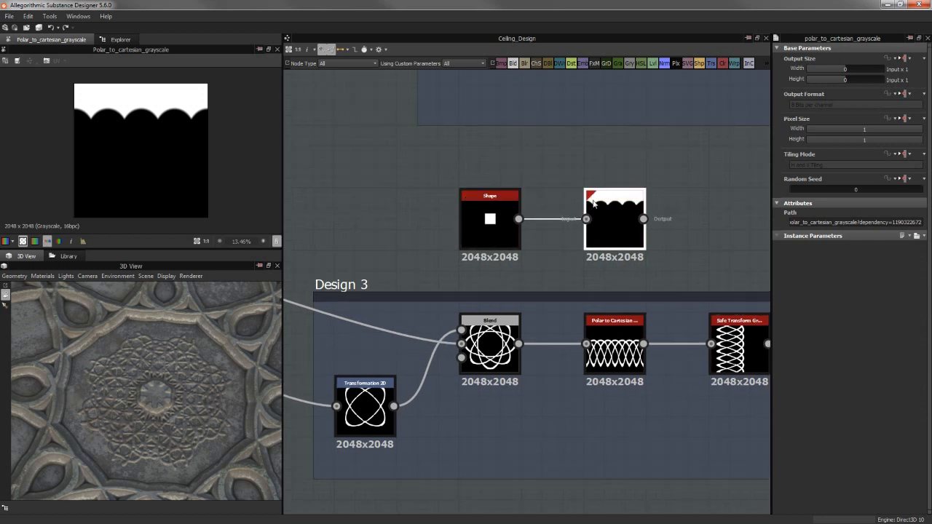
Delete the Shape node feeding the test Polar to Cartesian Grayscale node above the Design 3 frame
{"action": "middle_click_drag", "start_coordinate": [613, 209], "coordinate": [628, 244]}
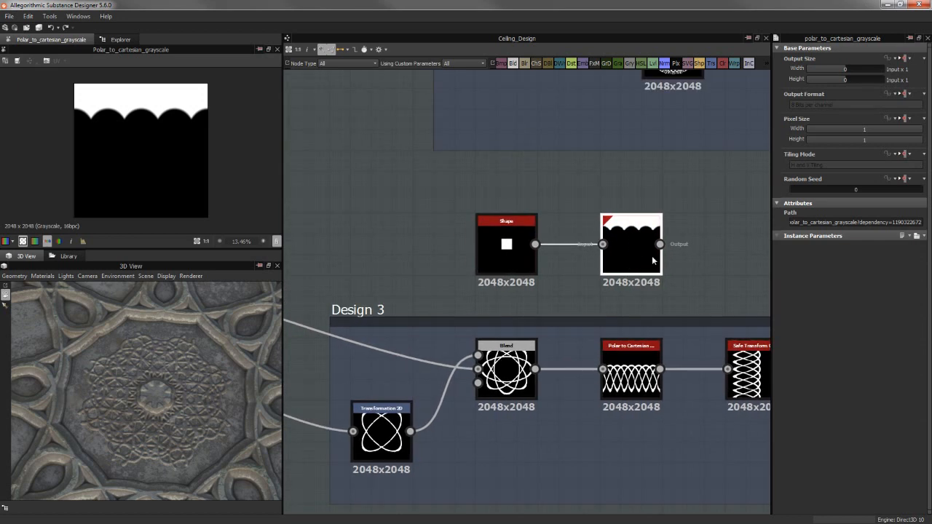
{"action": "left_click", "coordinate": [68, 257]}
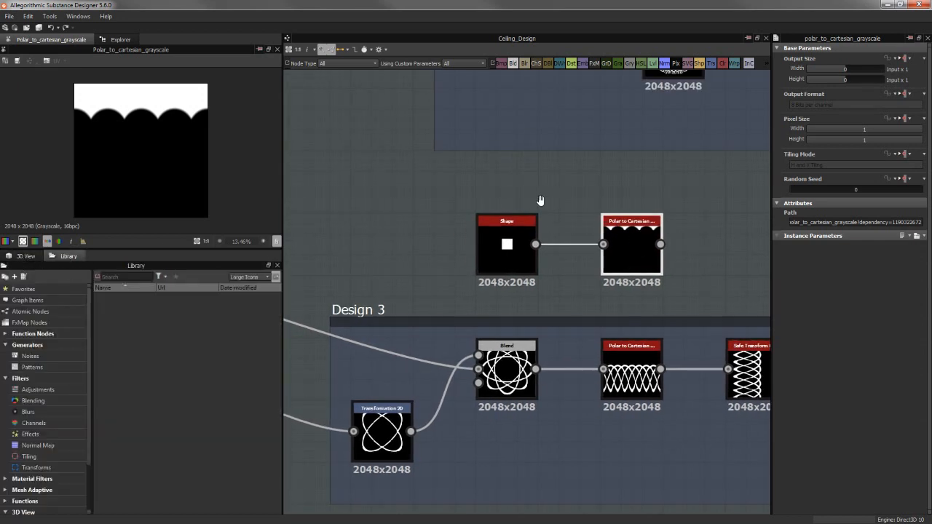
{"action": "middle_click_drag", "start_coordinate": [541, 200], "coordinate": [545, 211]}
{"action": "left_click", "coordinate": [513, 248]}
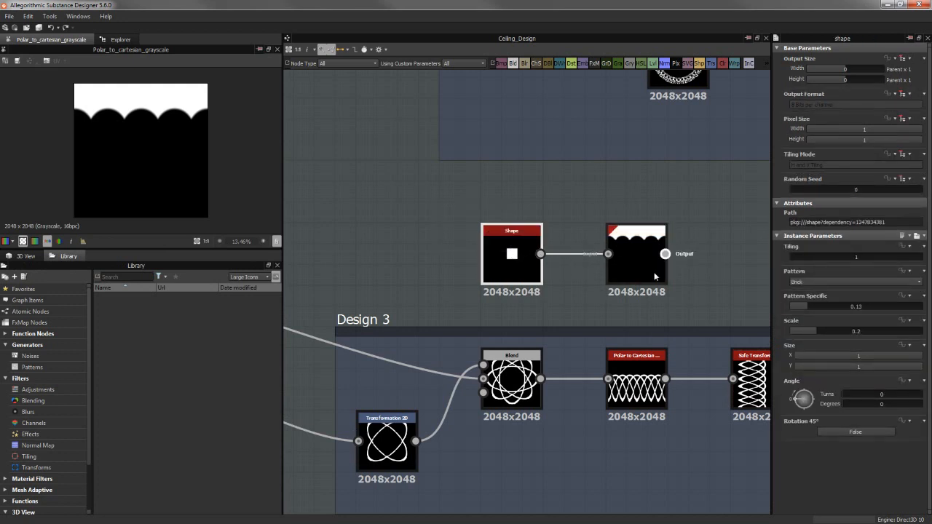
{"action": "middle_click_drag", "start_coordinate": [655, 277], "coordinate": [632, 271]}
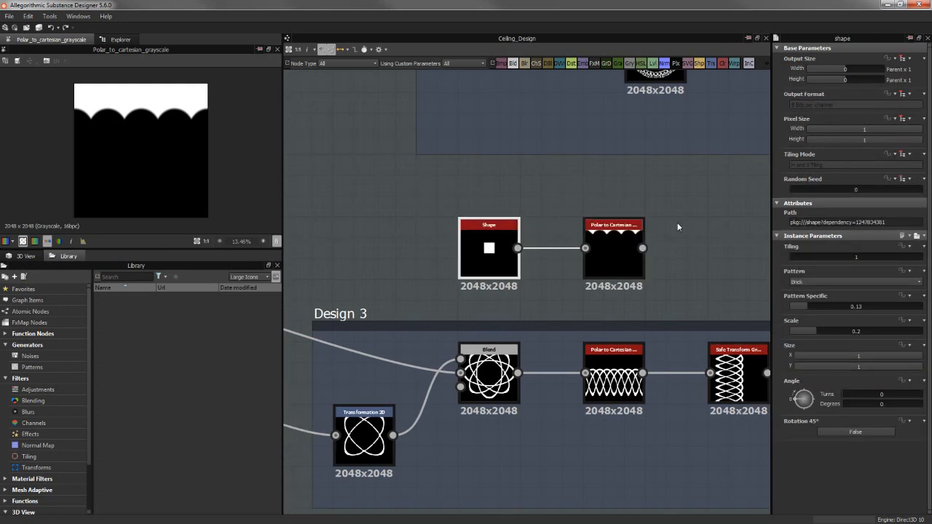
{"action": "key", "text": "Delete"}
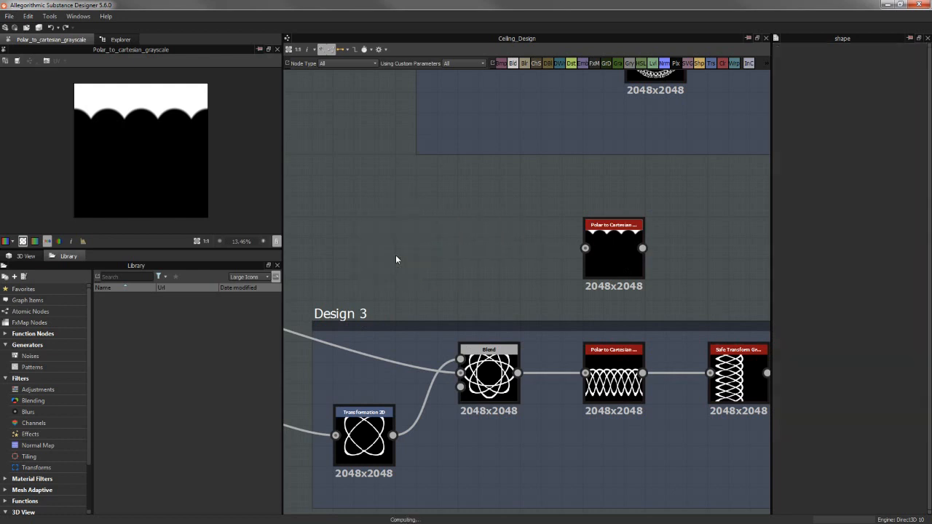
Add a Clouds 1 node, connect it to the test Polar to Cartesian Grayscale node, and preview the converted noise
{"action": "key", "text": "space"}
{"action": "type", "text": "c"}
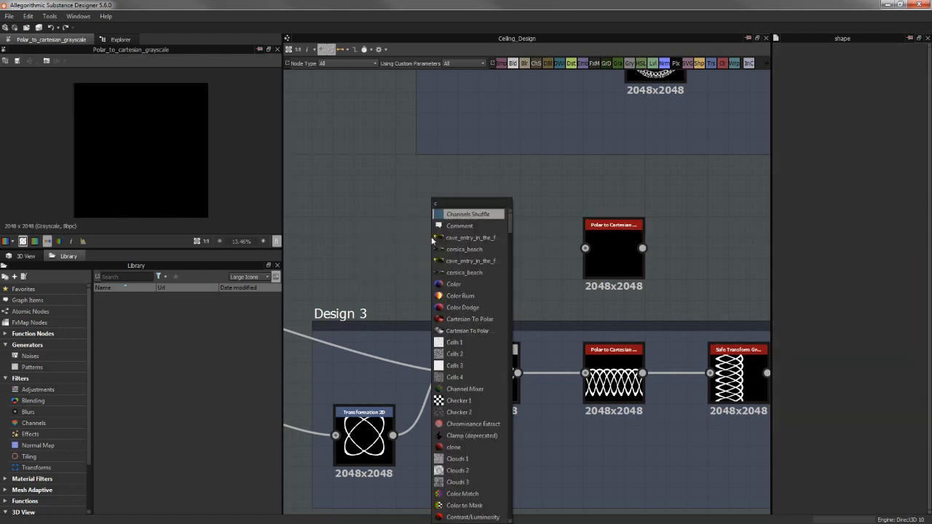
{"action": "type", "text": "lo"}
{"action": "left_click", "coordinate": [467, 226]}
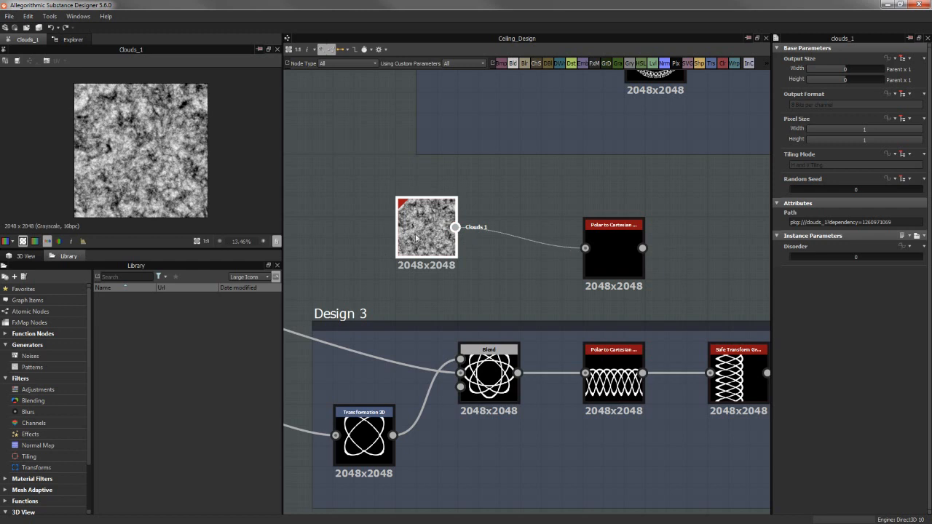
{"action": "left_click_drag", "start_coordinate": [416, 237], "coordinate": [353, 251]}
{"action": "left_click", "coordinate": [598, 257]}
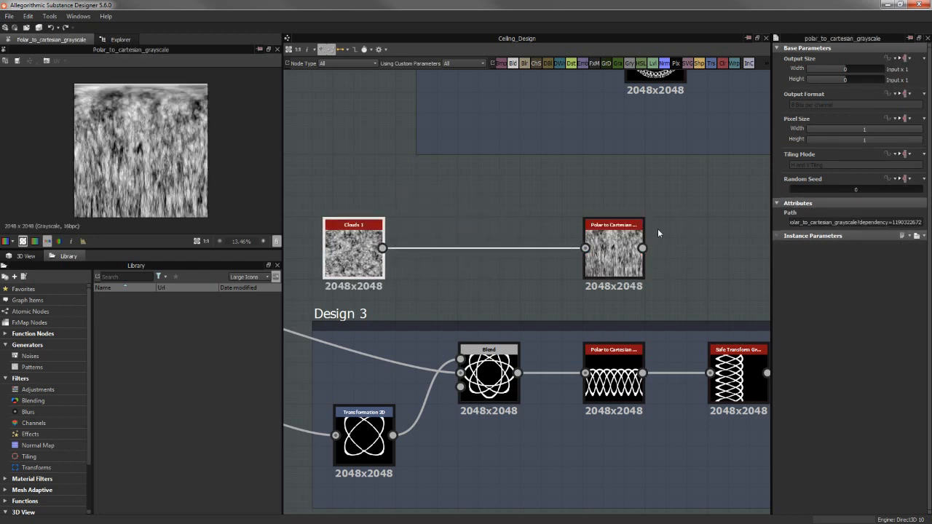
Move the test Polar to Cartesian Grayscale node farther from Clouds 1 and add a Cartesian To Polar Grayscale node between them
{"action": "left_click_drag", "start_coordinate": [631, 230], "coordinate": [716, 231]}
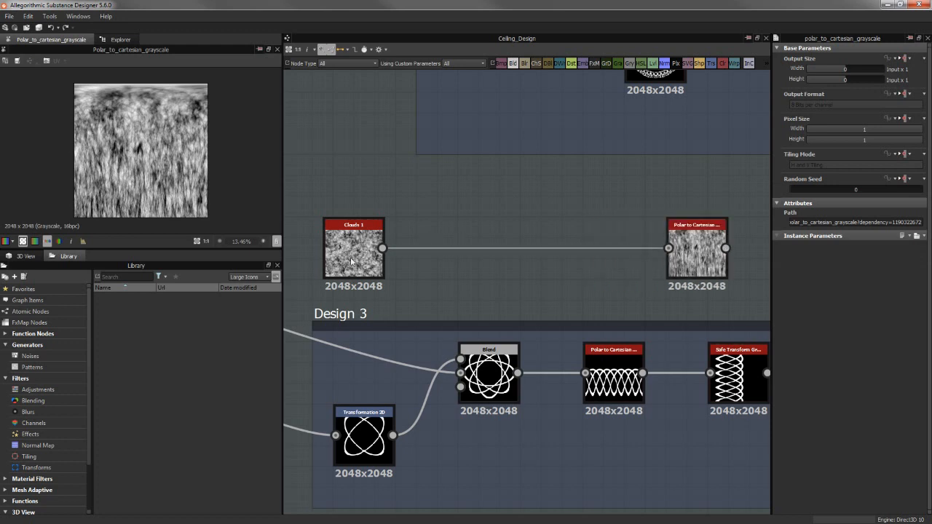
{"action": "key", "text": "space"}
{"action": "type", "text": "sha"}
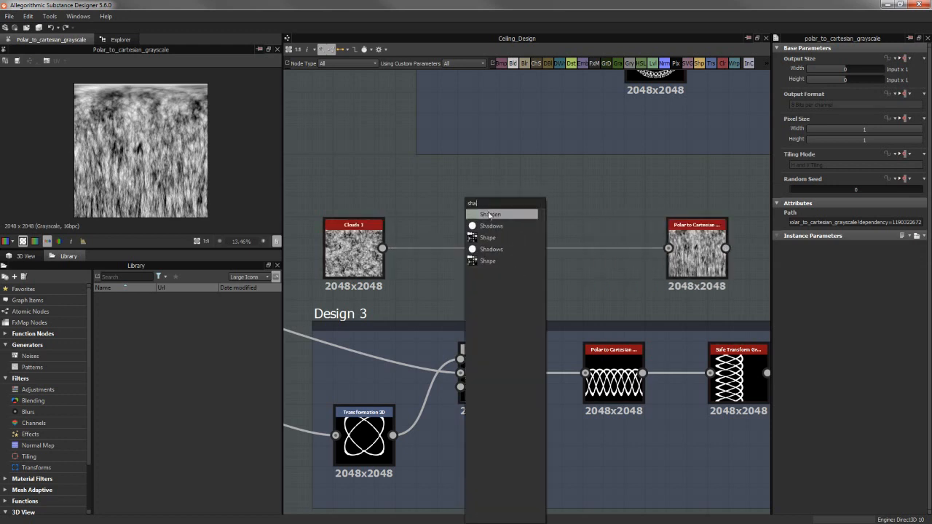
{"action": "key", "text": "Escape"}
{"action": "key", "text": "space"}
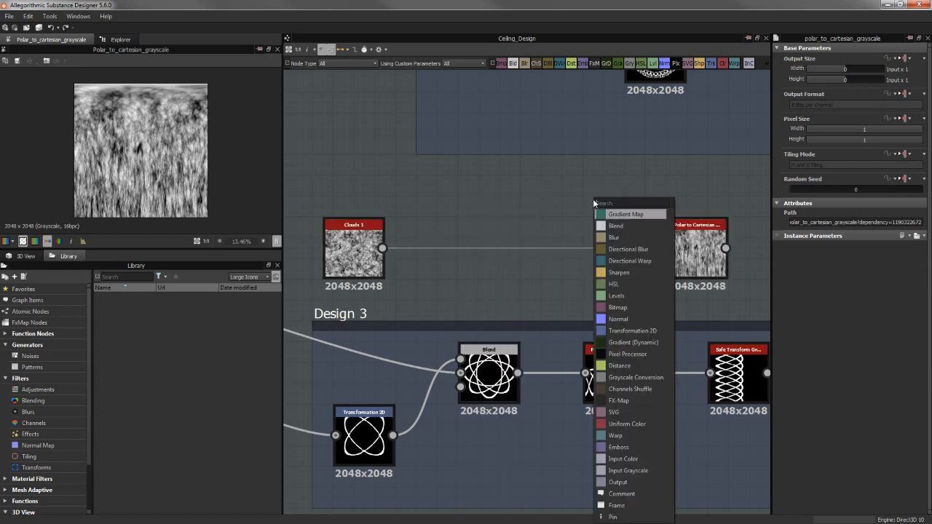
{"action": "type", "text": "carte"}
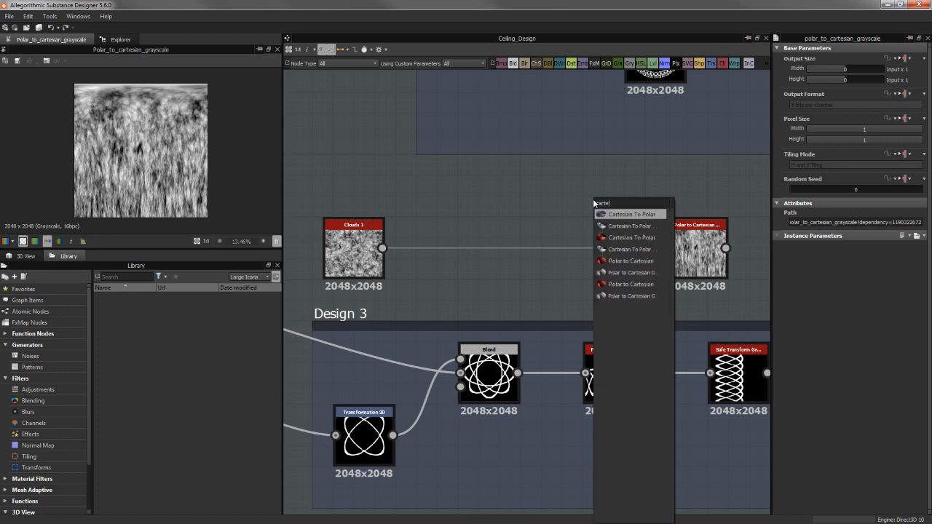
{"action": "key", "text": "Return"}
{"action": "left_click_drag", "start_coordinate": [593, 199], "coordinate": [573, 221]}
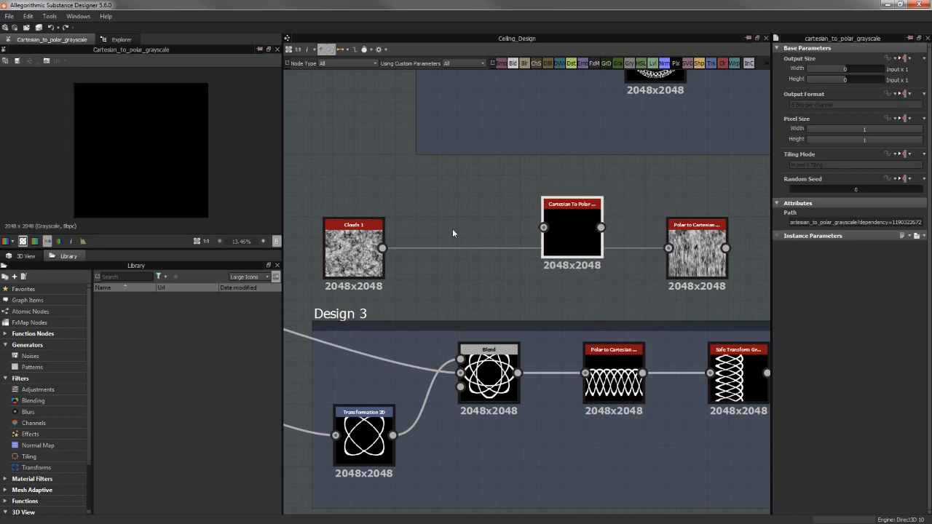
Connect Clouds 1 to the Cartesian To Polar Grayscale node, reposition both nodes, and inspect the circular noise preview
{"action": "left_click_drag", "start_coordinate": [363, 257], "coordinate": [373, 278]}
{"action": "left_click_drag", "start_coordinate": [563, 218], "coordinate": [543, 218]}
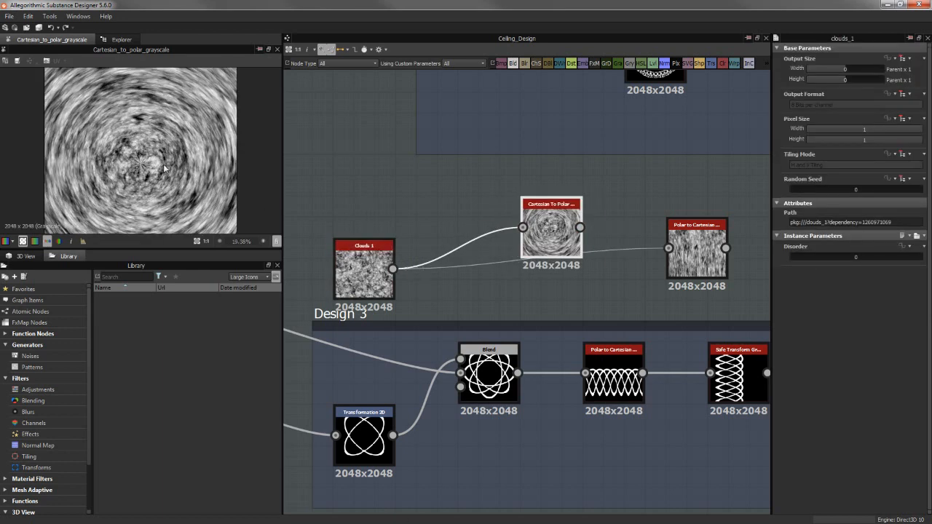
{"action": "scroll", "coordinate": [138, 145], "scroll_direction": "down", "scroll_amount": 1}
Add a Gradient Linear 1 node, connect it to the Cartesian To Polar Grayscale node in place of Clouds 1, and preview the result
{"action": "middle_click_drag", "start_coordinate": [453, 237], "coordinate": [488, 224]}
{"action": "key", "text": "space"}
{"action": "type", "text": "grad"}
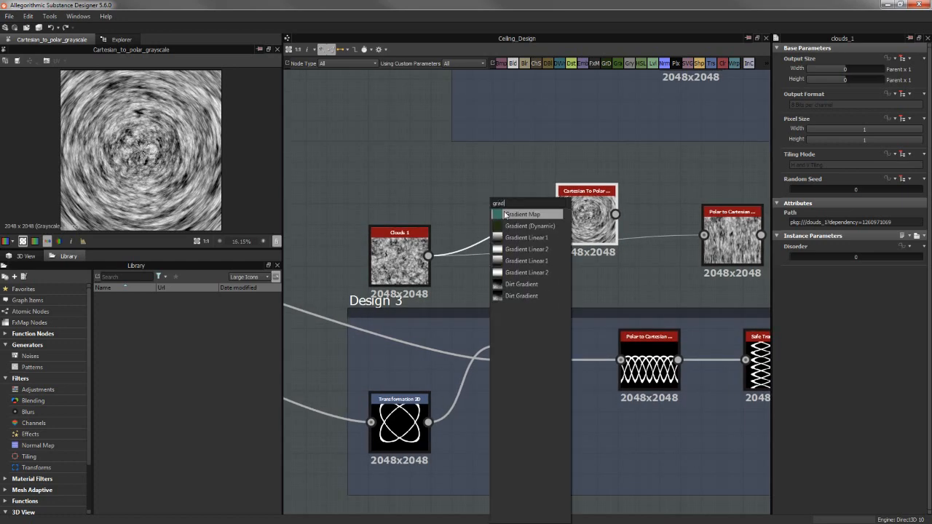
{"action": "left_click", "coordinate": [527, 238]}
{"action": "left_click_drag", "start_coordinate": [512, 214], "coordinate": [558, 214]}
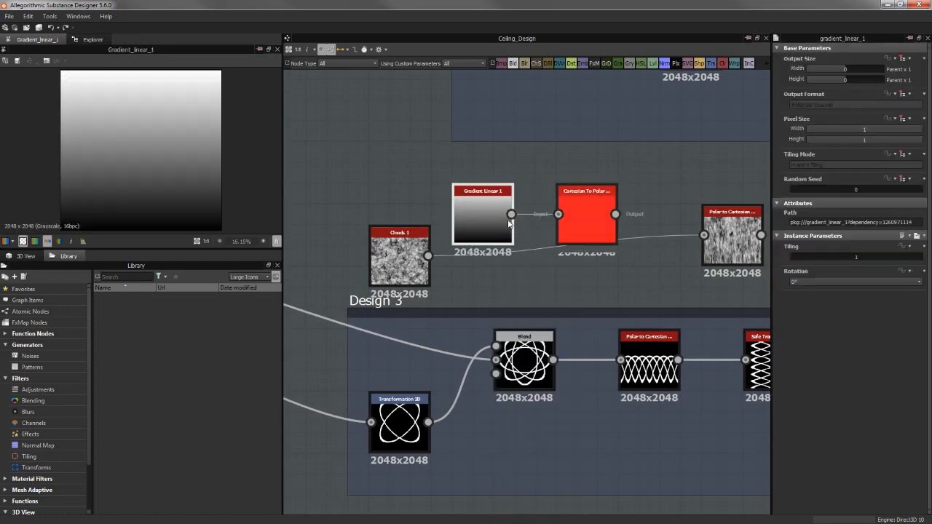
{"action": "double_click", "coordinate": [574, 213]}
{"action": "scroll", "coordinate": [161, 161], "scroll_direction": "down", "scroll_amount": 2}
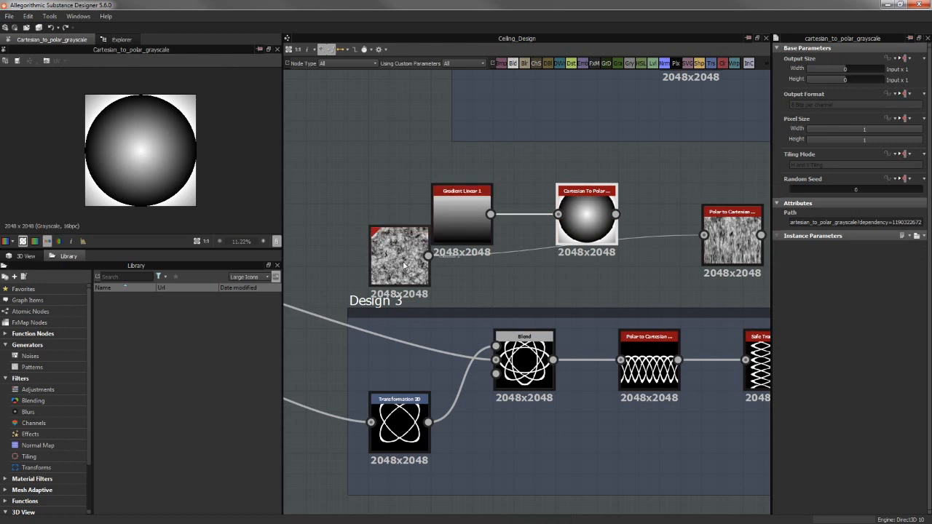
Connect the Cartesian To Polar output to the test Polar to Cartesian Grayscale node and preview the gradient converted back
{"action": "left_click_drag", "start_coordinate": [408, 244], "coordinate": [512, 244]}
{"action": "middle_click_drag", "start_coordinate": [727, 228], "coordinate": [621, 227]}
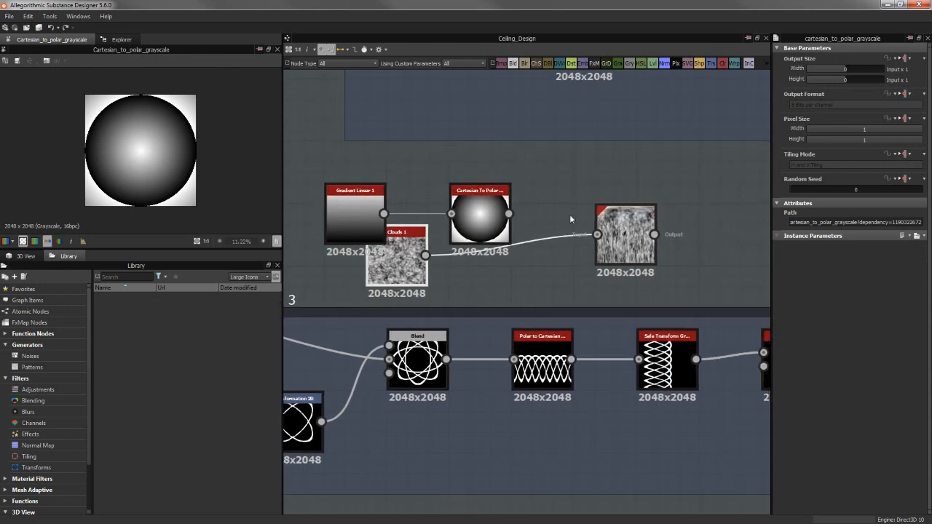
{"action": "left_click_drag", "start_coordinate": [510, 214], "coordinate": [597, 234]}
{"action": "left_click", "coordinate": [617, 239]}
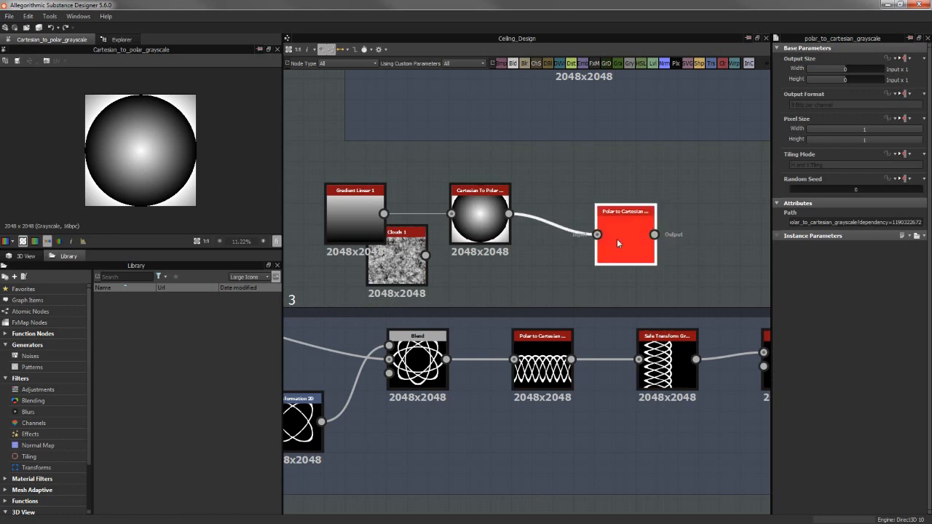
{"action": "double_click", "coordinate": [617, 239]}
Move Clouds 1 clear of the gradient chain and rearrange the two conversion nodes after Gradient Linear 1
{"action": "left_click_drag", "start_coordinate": [406, 258], "coordinate": [285, 238]}
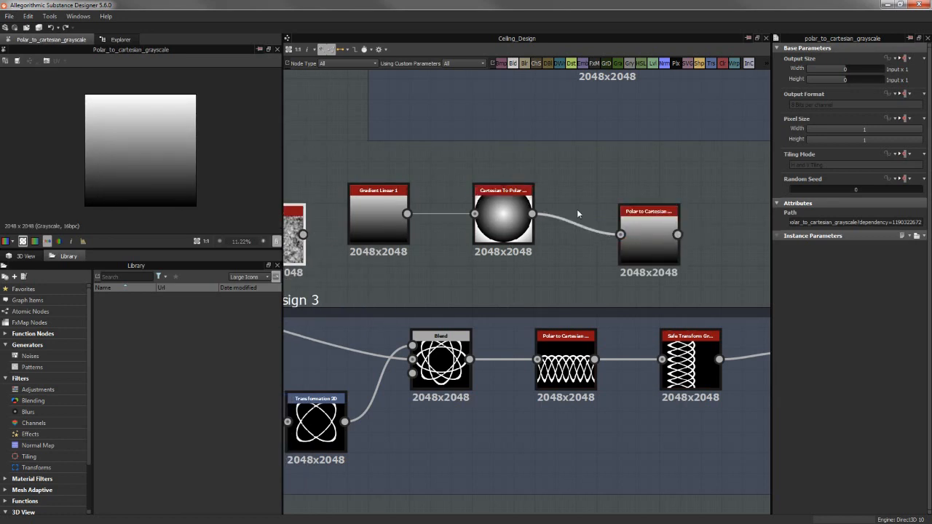
{"action": "left_click_drag", "start_coordinate": [623, 241], "coordinate": [459, 254]}
{"action": "left_click_drag", "start_coordinate": [503, 214], "coordinate": [525, 193]}
{"action": "left_click_drag", "start_coordinate": [466, 248], "coordinate": [694, 218]}
Delete the disconnected Clouds 1 node beside the gradient chain
{"action": "middle_click_drag", "start_coordinate": [306, 218], "coordinate": [388, 212]}
{"action": "left_click", "coordinate": [375, 217]}
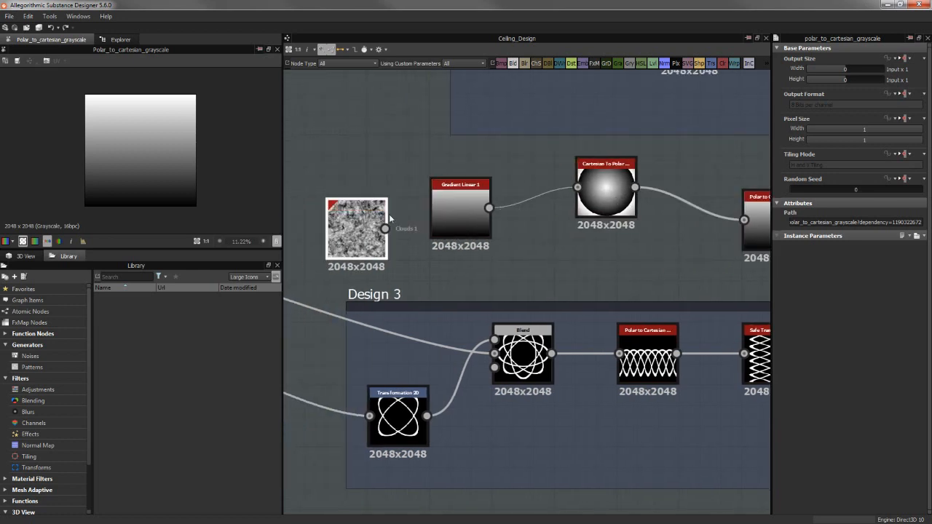
{"action": "key", "text": "Delete"}
{"action": "middle_click_drag", "start_coordinate": [469, 174], "coordinate": [357, 174]}
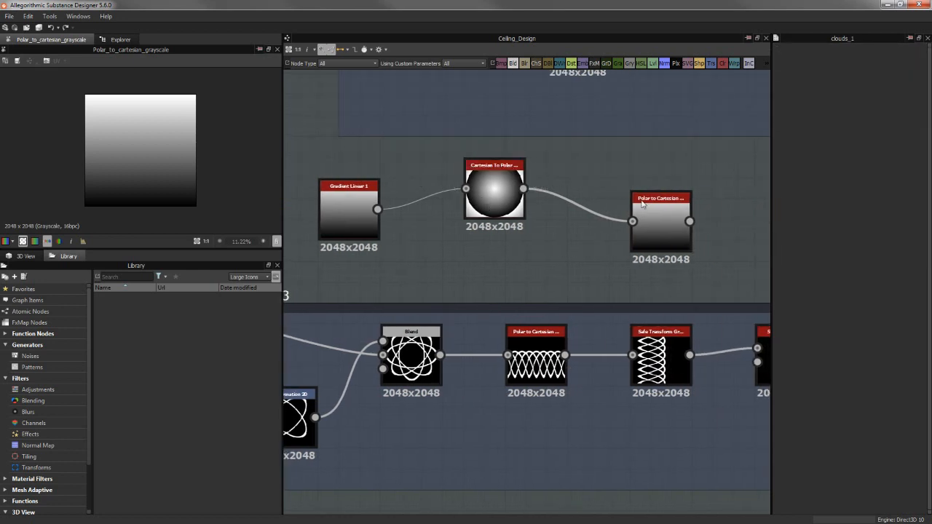
Preview the Design 3 Blend node, then clear the remaining gradient and conversion test nodes above the frame
{"action": "middle_click_drag", "start_coordinate": [501, 265], "coordinate": [525, 267]}
{"action": "left_click", "coordinate": [436, 342]}
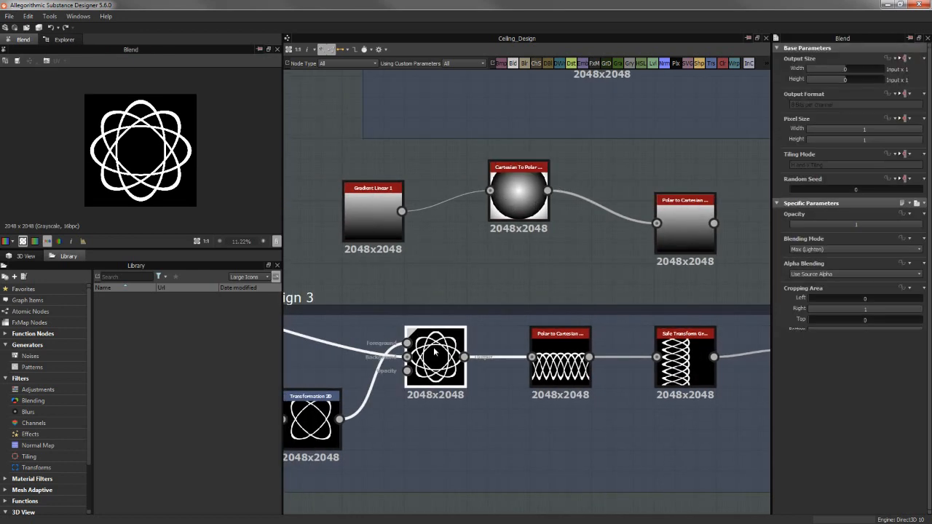
{"action": "left_click_drag", "start_coordinate": [323, 146], "coordinate": [523, 219]}
{"action": "key", "text": "Delete"}
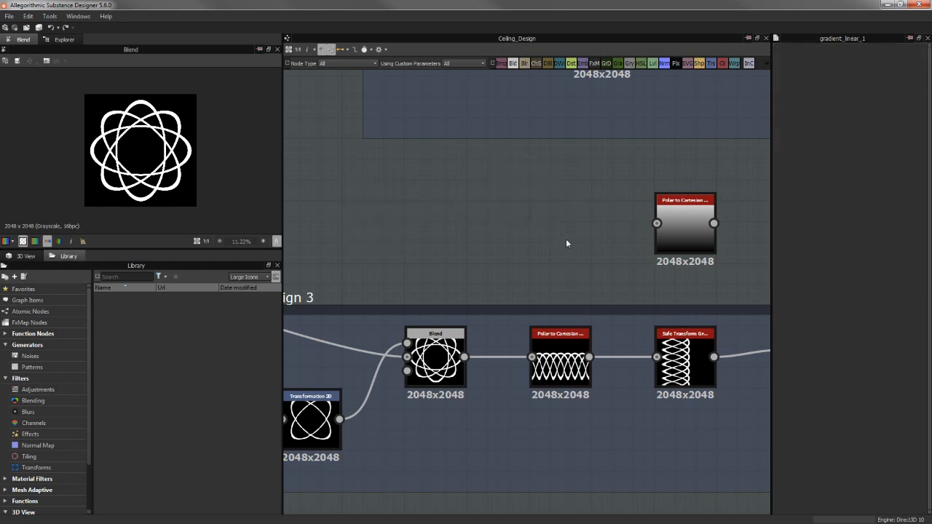
{"action": "left_click_drag", "start_coordinate": [685, 218], "coordinate": [518, 218]}
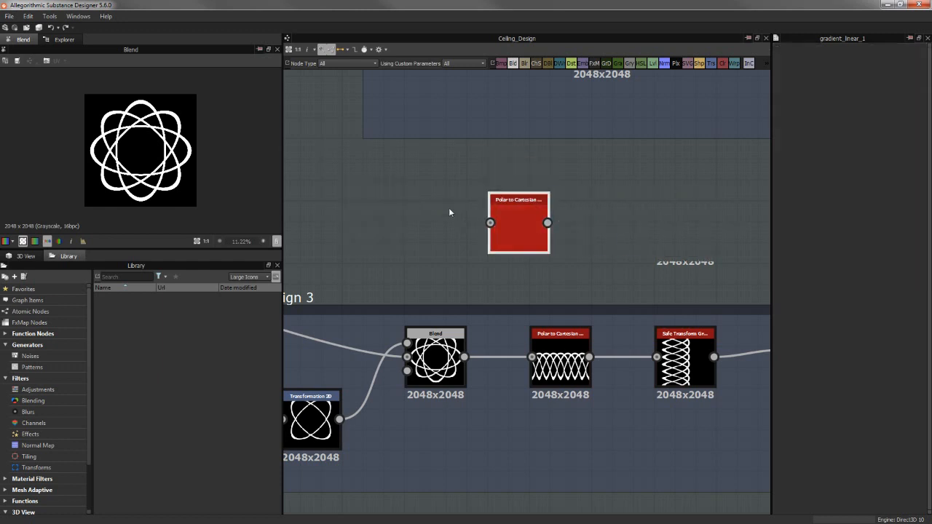
Preview Design 3's Polar to Cartesian and Safe Transform Grayscale nodes, with the 3D material view showing
{"action": "double_click", "coordinate": [553, 352]}
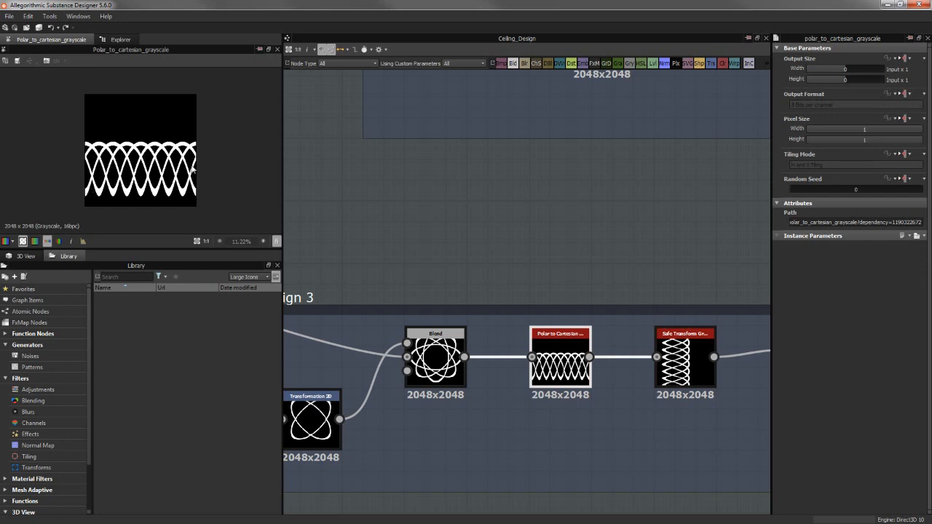
{"action": "left_click", "coordinate": [24, 257]}
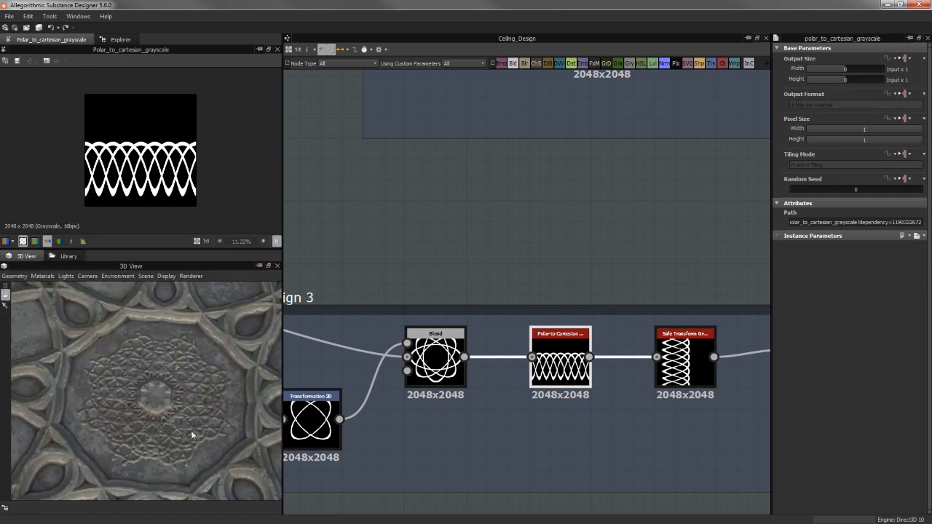
{"action": "middle_click_drag", "start_coordinate": [569, 237], "coordinate": [435, 196]}
{"action": "double_click", "coordinate": [616, 323]}
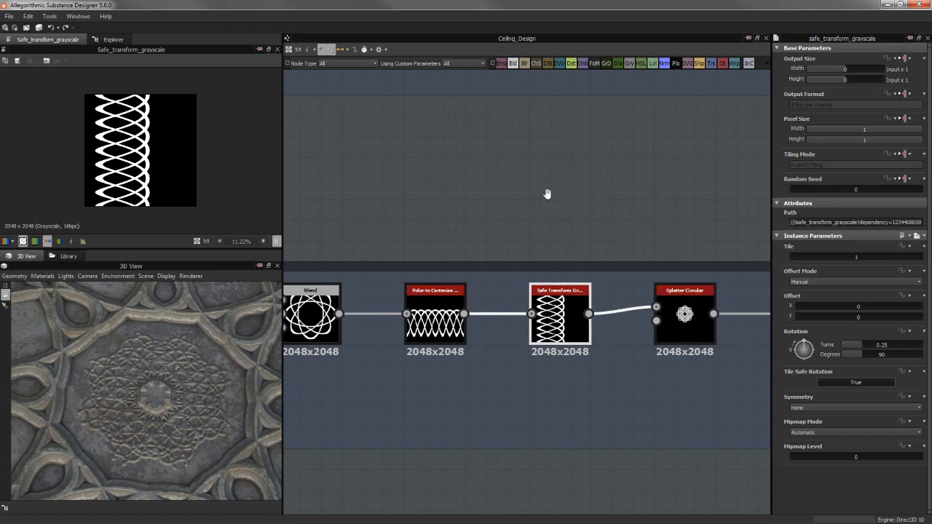
{"action": "middle_click_drag", "start_coordinate": [547, 194], "coordinate": [505, 188]}
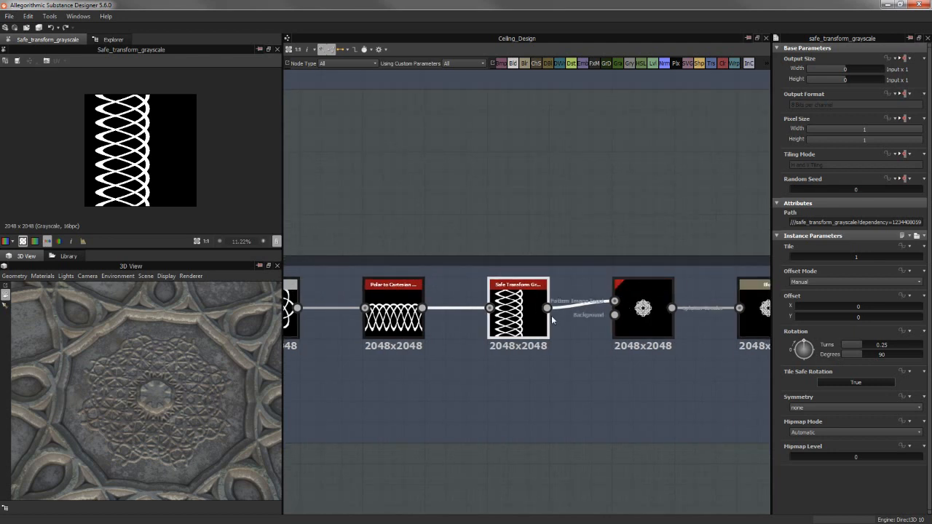
Preview Design 3's Splatter Circular node and review its instance parameters
{"action": "left_click", "coordinate": [643, 315]}
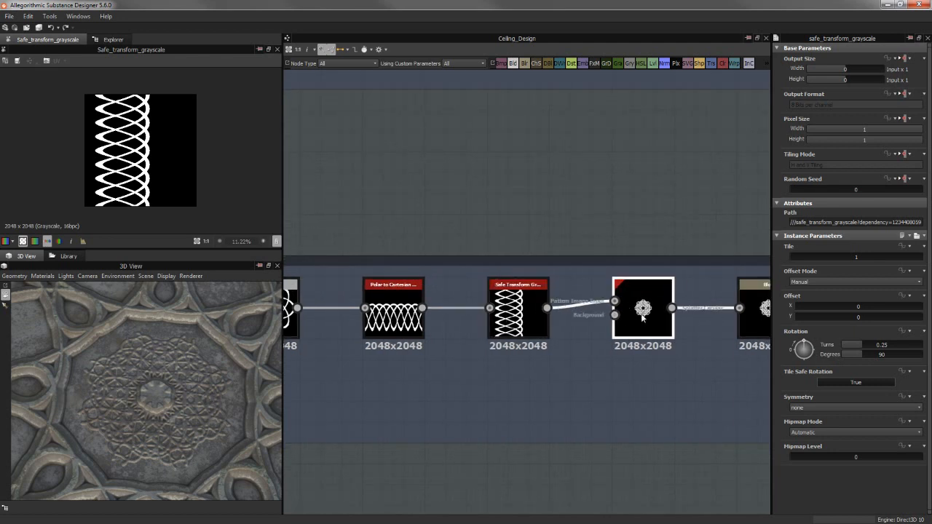
{"action": "double_click", "coordinate": [641, 315]}
{"action": "scroll", "coordinate": [859, 394], "scroll_direction": "down", "scroll_amount": 4}
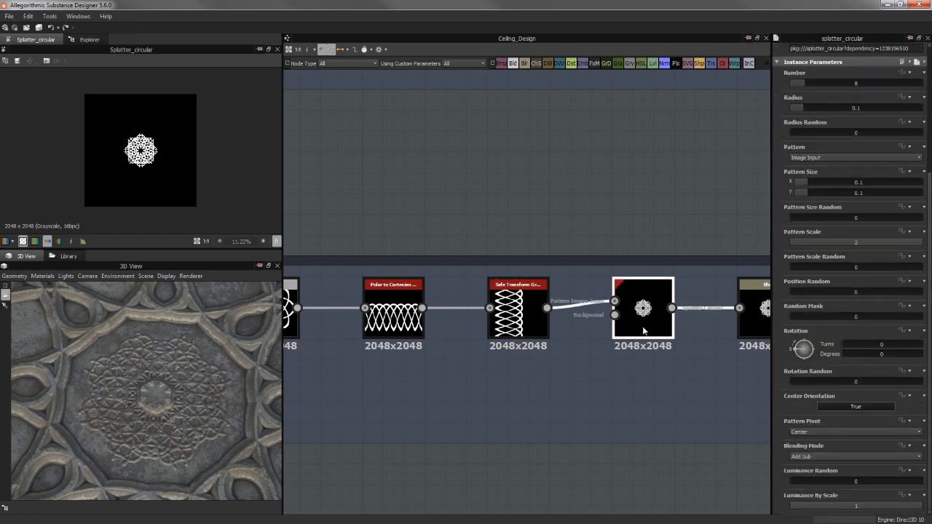
Set the Safe Transform Grayscale node's rotation to 0 degrees and inspect its effect on the Splatter Circular preview
{"action": "double_click", "coordinate": [514, 320]}
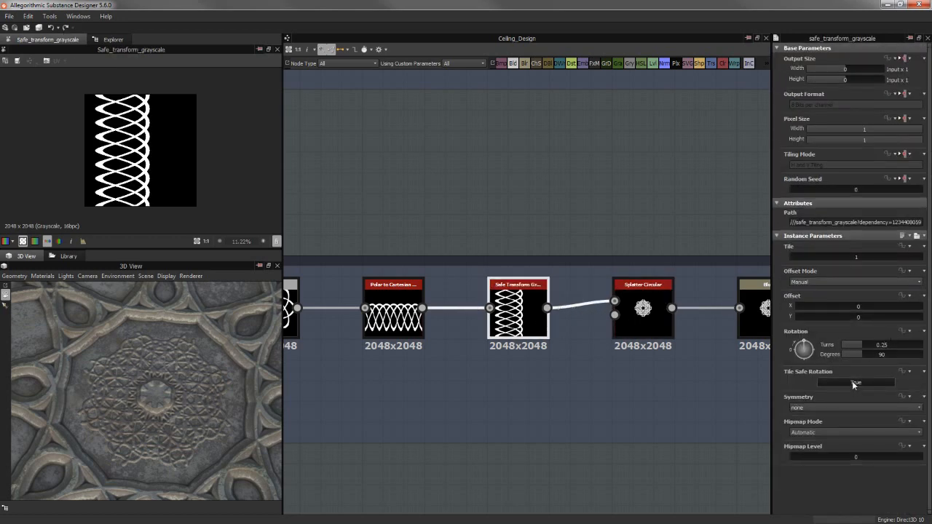
{"action": "left_click", "coordinate": [852, 382]}
{"action": "left_click", "coordinate": [852, 382]}
{"action": "double_click", "coordinate": [877, 355]}
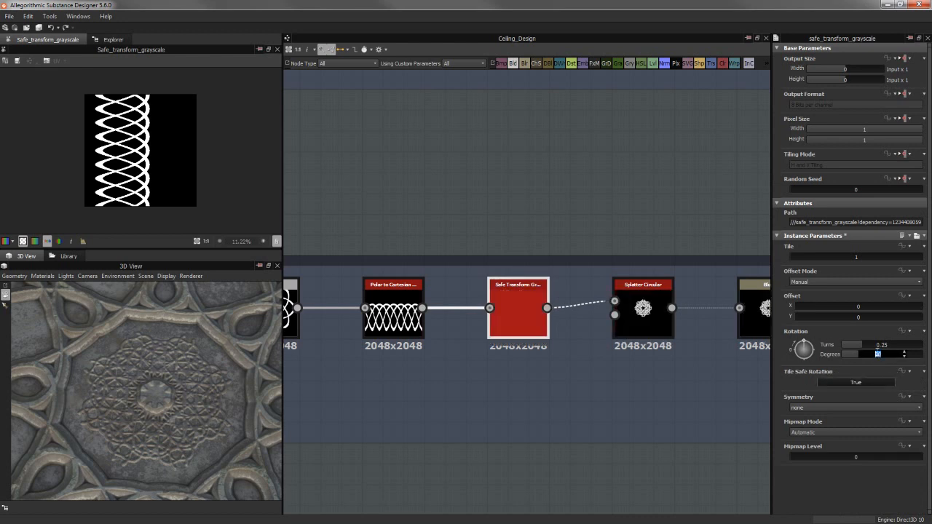
{"action": "type", "text": "0"}
{"action": "key", "text": "Return"}
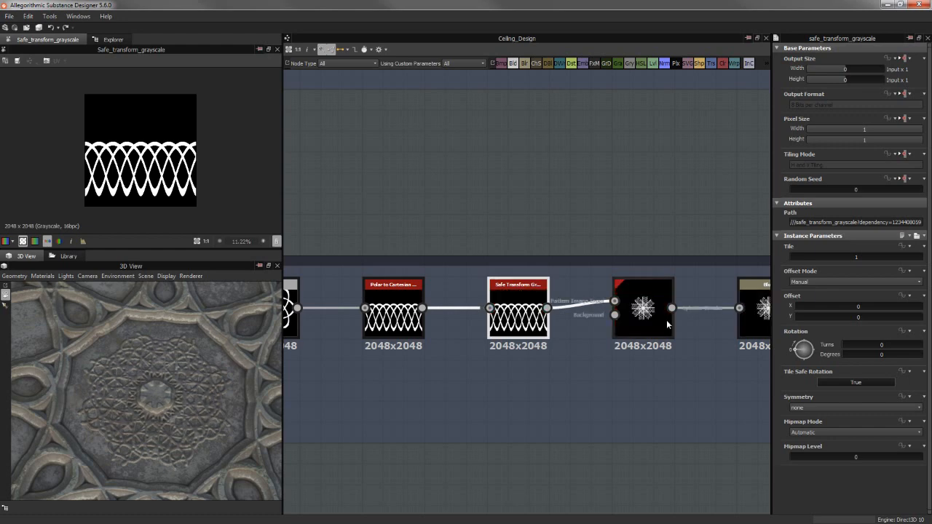
{"action": "double_click", "coordinate": [644, 310]}
{"action": "scroll", "coordinate": [142, 188], "scroll_direction": "up", "scroll_amount": 4}
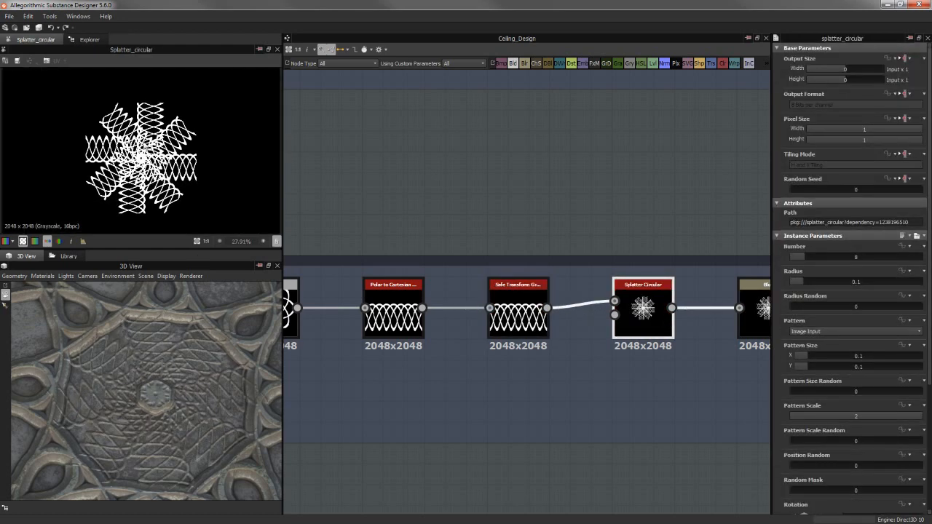
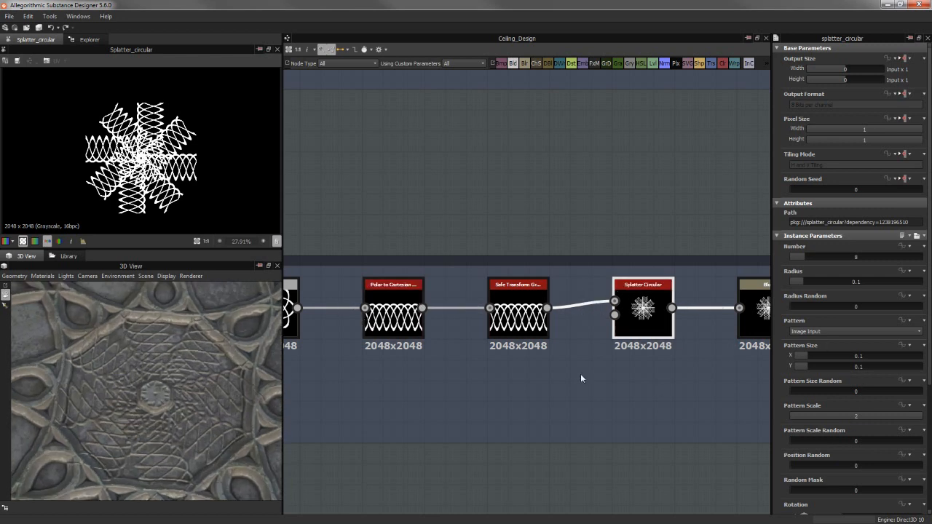
Set the Safe Transform Grayscale node's rotation back to 90 degrees and show the Splatter Circular node's parameters
{"action": "left_click", "coordinate": [518, 313]}
{"action": "double_click", "coordinate": [874, 354]}
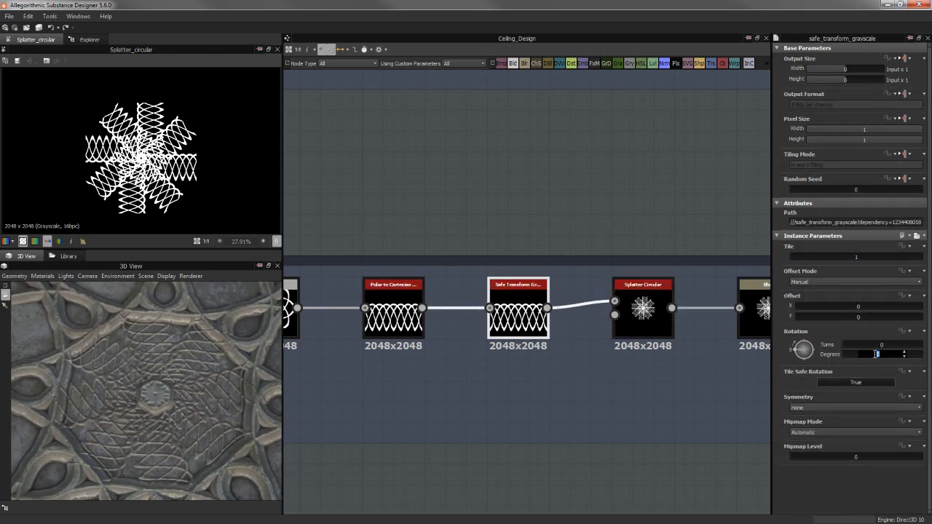
{"action": "key", "text": "Return"}
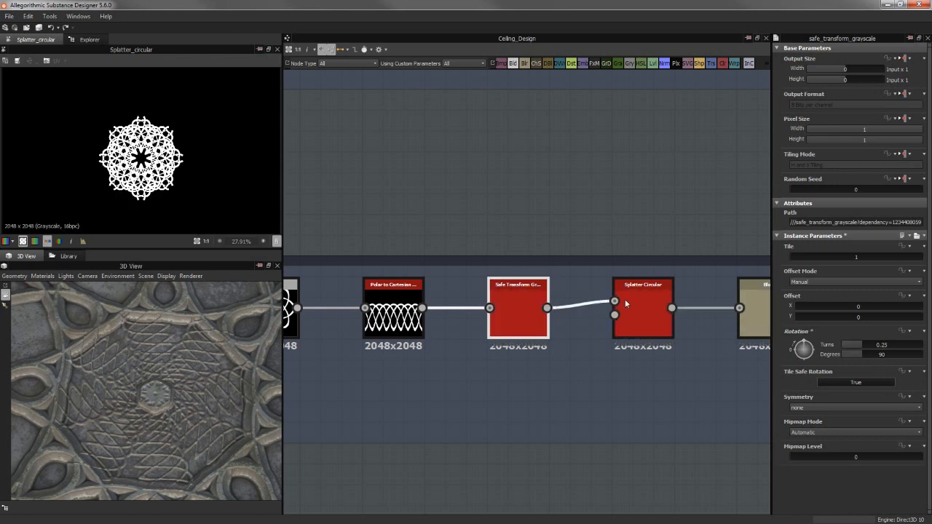
{"action": "left_click", "coordinate": [663, 331]}
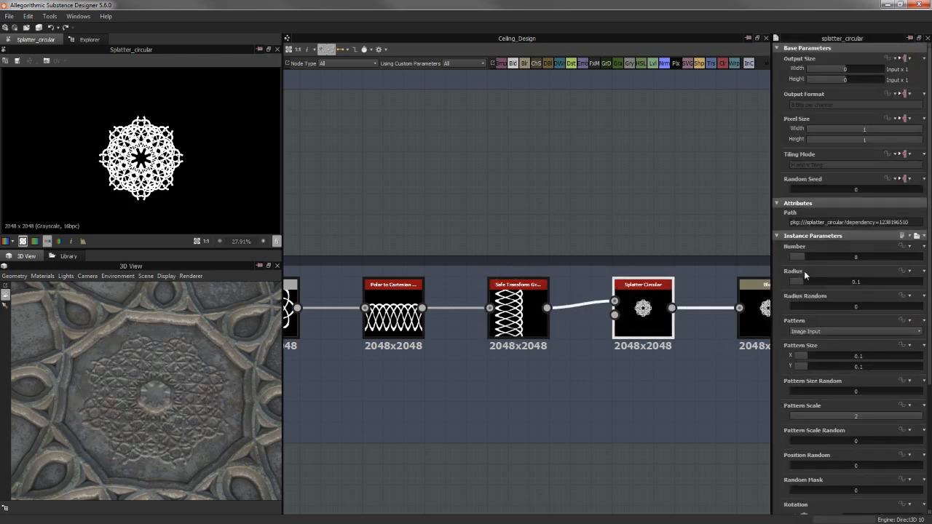
Try 25 pattern copies on the Splatter Circular node with radius values of 0.24, 0.08 and 0.2
{"action": "left_click_drag", "start_coordinate": [810, 256], "coordinate": [841, 257]}
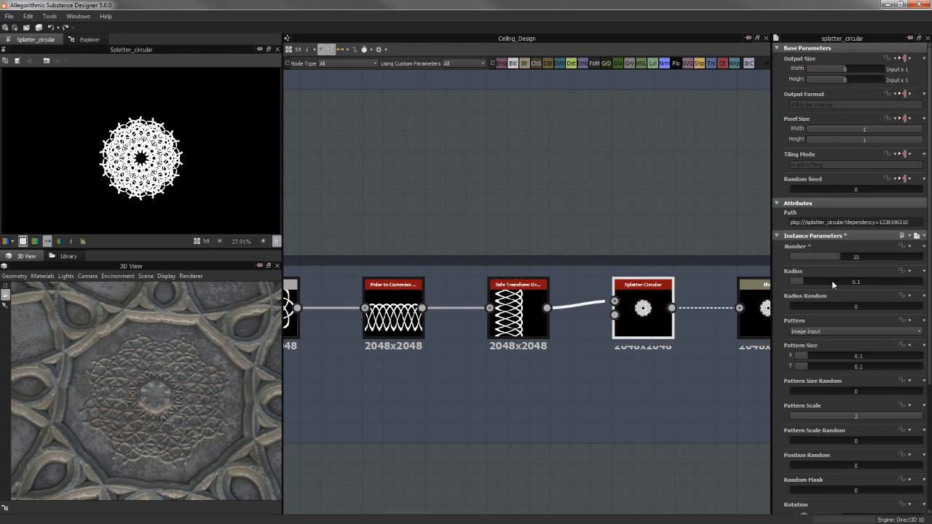
{"action": "left_click", "coordinate": [815, 281]}
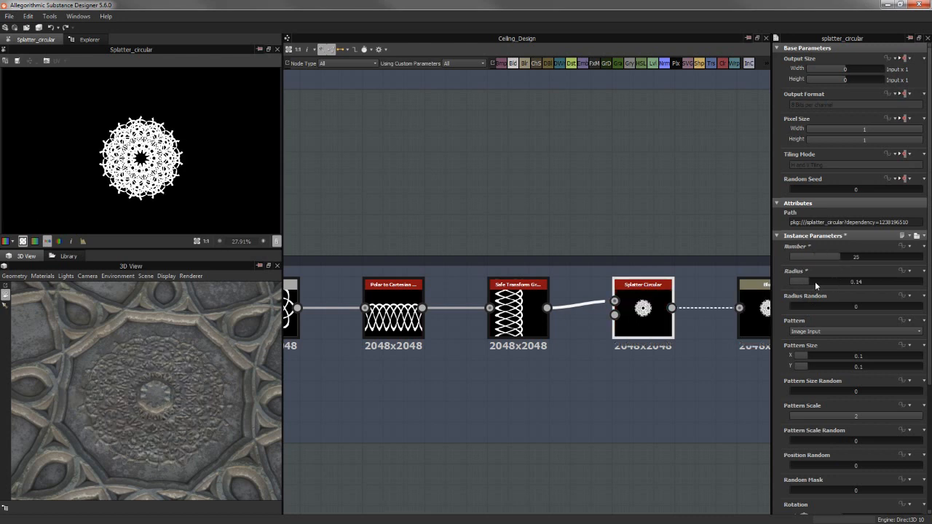
{"action": "left_click_drag", "start_coordinate": [815, 281], "coordinate": [822, 281]}
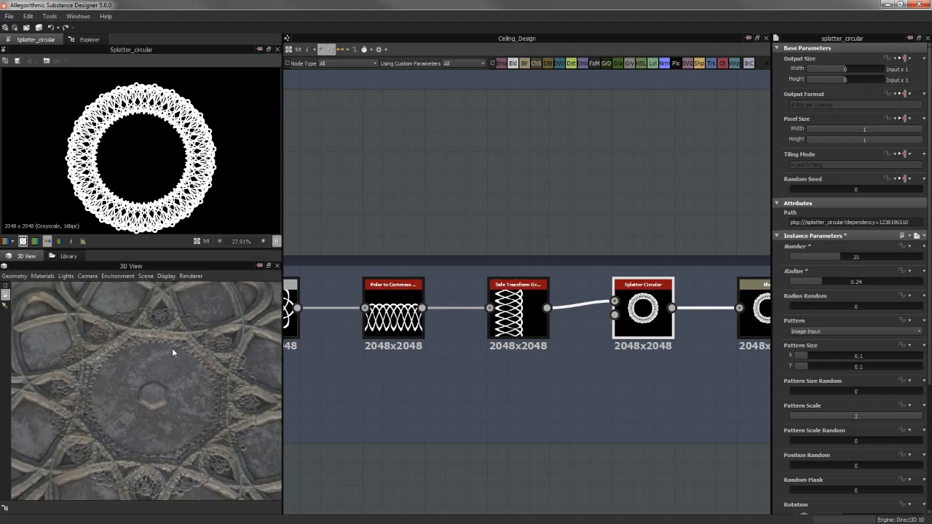
{"action": "left_click_drag", "start_coordinate": [816, 287], "coordinate": [802, 286]}
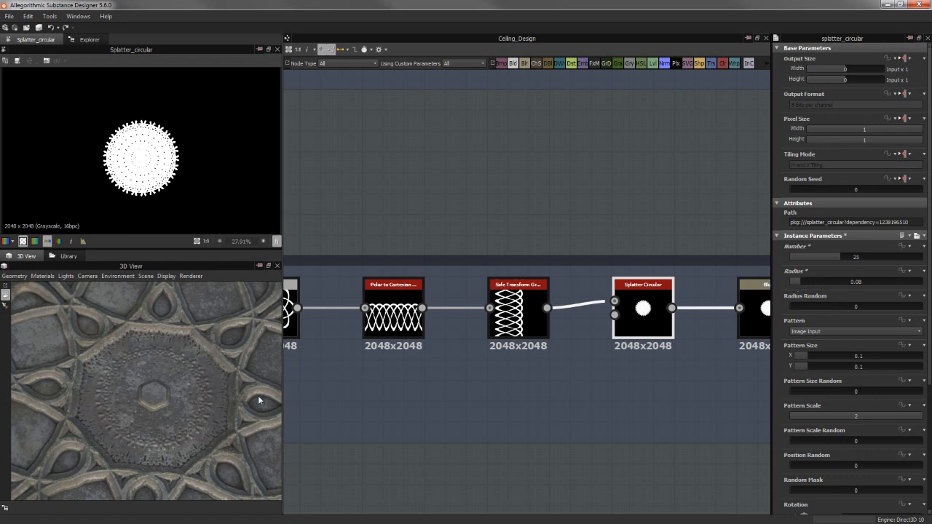
{"action": "left_click", "coordinate": [817, 281]}
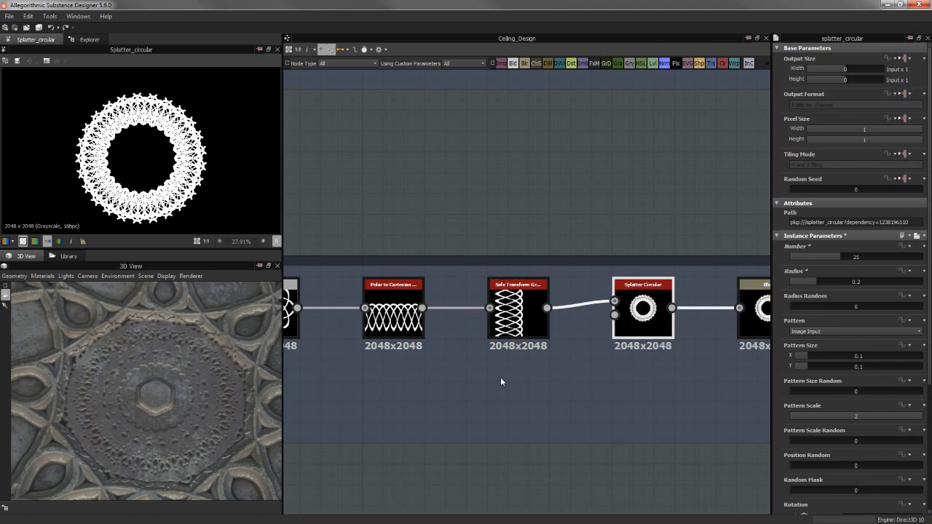
Examine the Blend and Polar to Cartesian nodes feeding the Splatter Circular node, and inspect the ring ornament in the 3D preview
{"action": "scroll", "coordinate": [500, 377], "scroll_direction": "down", "scroll_amount": 2}
{"action": "scroll", "coordinate": [398, 233], "scroll_direction": "down", "scroll_amount": 2}
{"action": "scroll", "coordinate": [396, 323], "scroll_direction": "up", "scroll_amount": 3}
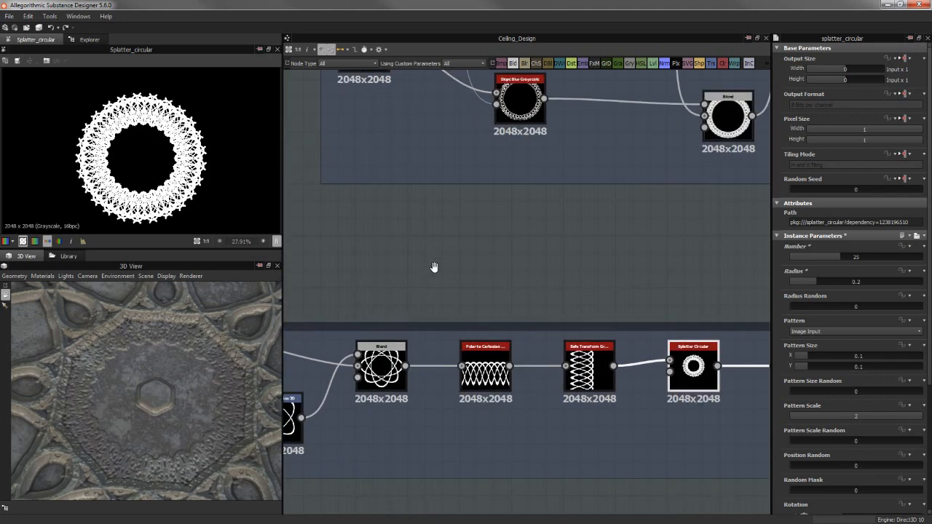
{"action": "scroll", "coordinate": [461, 323], "scroll_direction": "up", "scroll_amount": 2}
{"action": "left_click", "coordinate": [489, 331]}
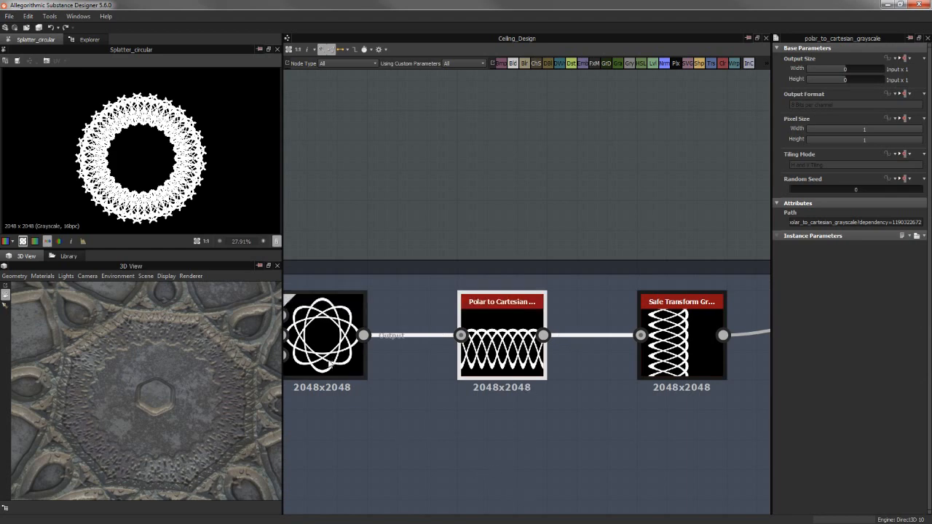
{"action": "left_click", "coordinate": [323, 329]}
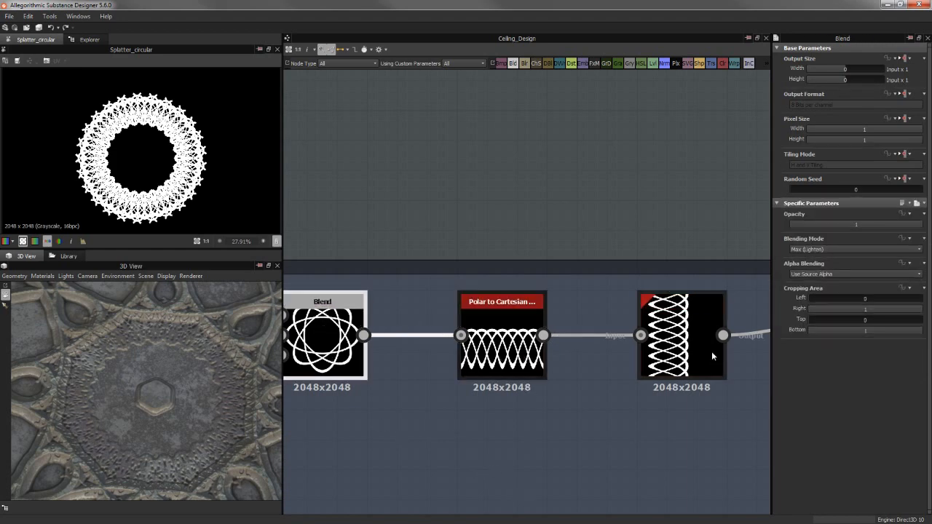
{"action": "scroll", "coordinate": [710, 353], "scroll_direction": "down", "scroll_amount": 1}
{"action": "scroll", "coordinate": [694, 380], "scroll_direction": "down", "scroll_amount": 2}
{"action": "scroll", "coordinate": [670, 329], "scroll_direction": "up", "scroll_amount": 2}
{"action": "middle_click_drag", "start_coordinate": [587, 287], "coordinate": [466, 204]}
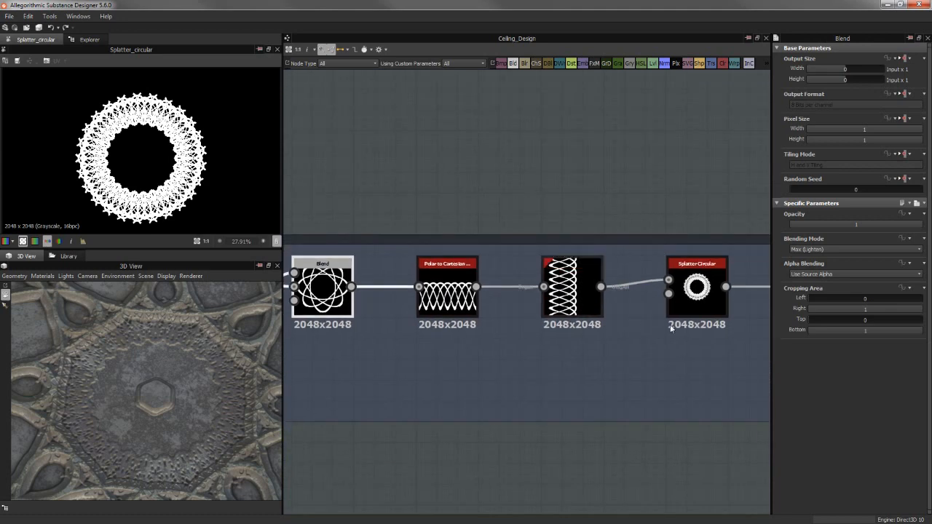
{"action": "mouse_move", "coordinate": [586, 381]}
{"action": "middle_mouse_down"}
{"action": "mouse_move", "coordinate": [602, 375]}
{"action": "mouse_move", "coordinate": [562, 387]}
{"action": "mouse_move", "coordinate": [574, 394]}
{"action": "middle_mouse_up"}
{"action": "left_click_drag", "start_coordinate": [126, 354], "coordinate": [150, 355]}
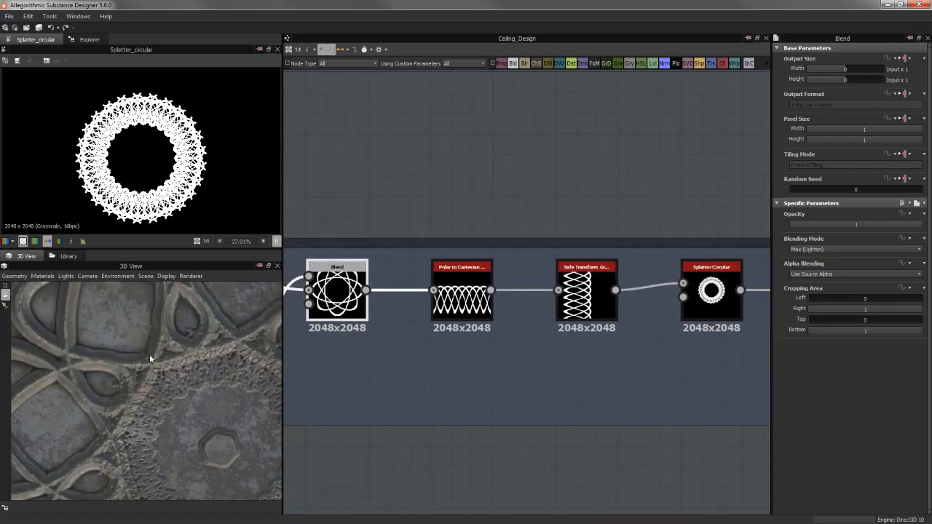
{"action": "left_click_drag", "start_coordinate": [209, 349], "coordinate": [148, 442]}
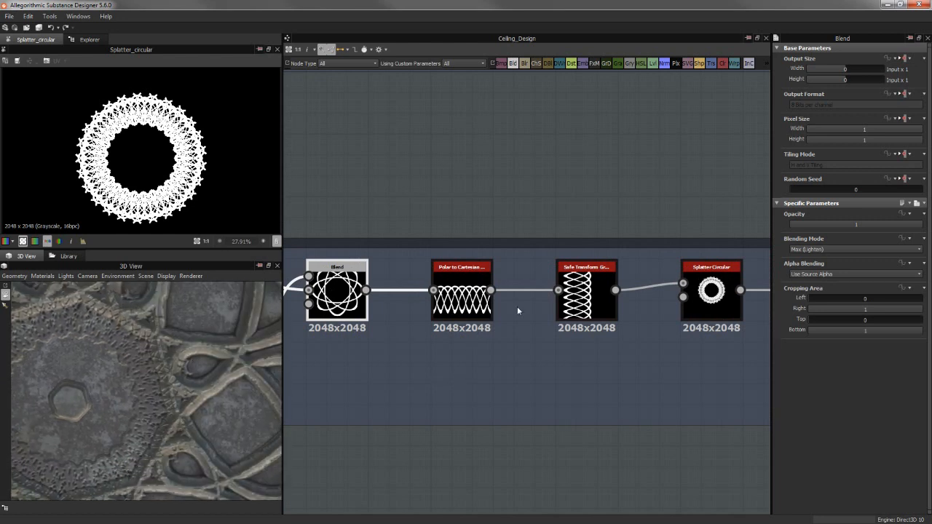
Undo the radius and number changes on the Splatter Circular node
{"action": "left_click", "coordinate": [712, 291]}
{"action": "middle_click_drag", "start_coordinate": [649, 182], "coordinate": [592, 181]}
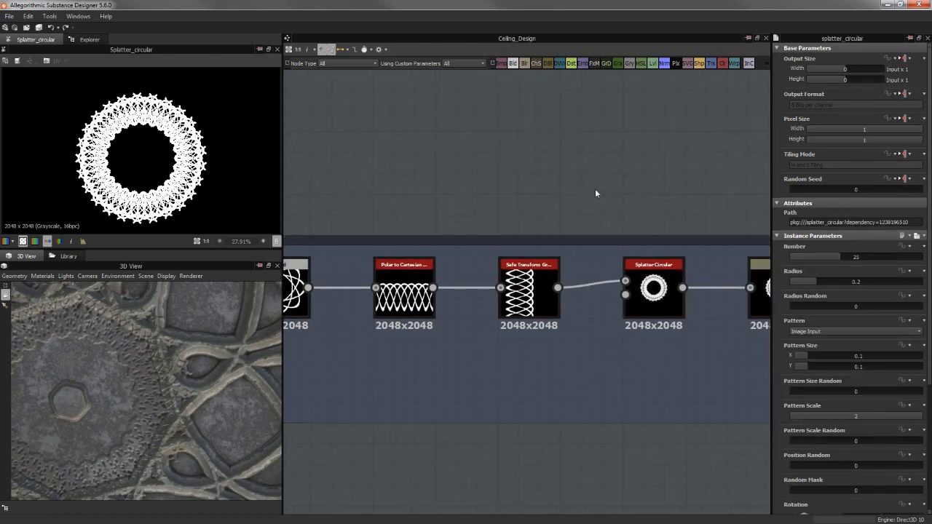
{"action": "key", "text": "ctrl+z"}
{"action": "key", "text": "ctrl+z"}
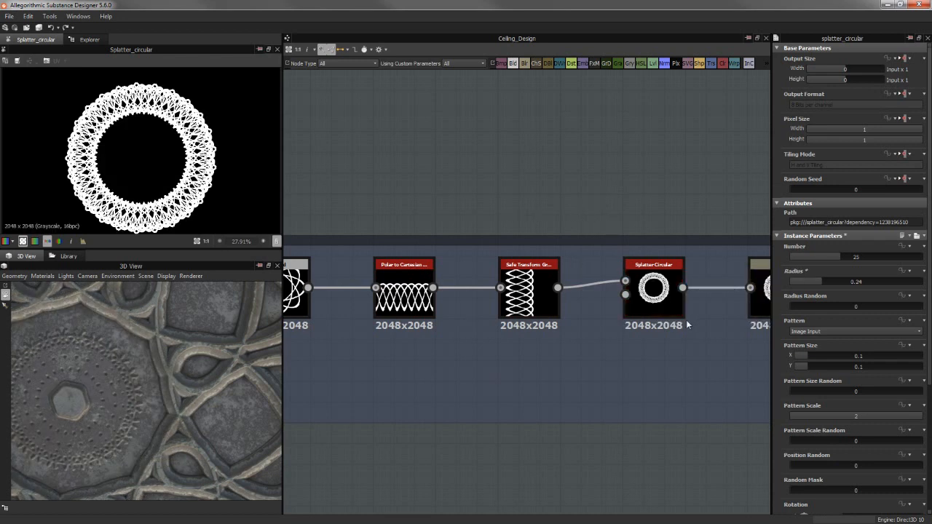
{"action": "key", "text": "ctrl+z"}
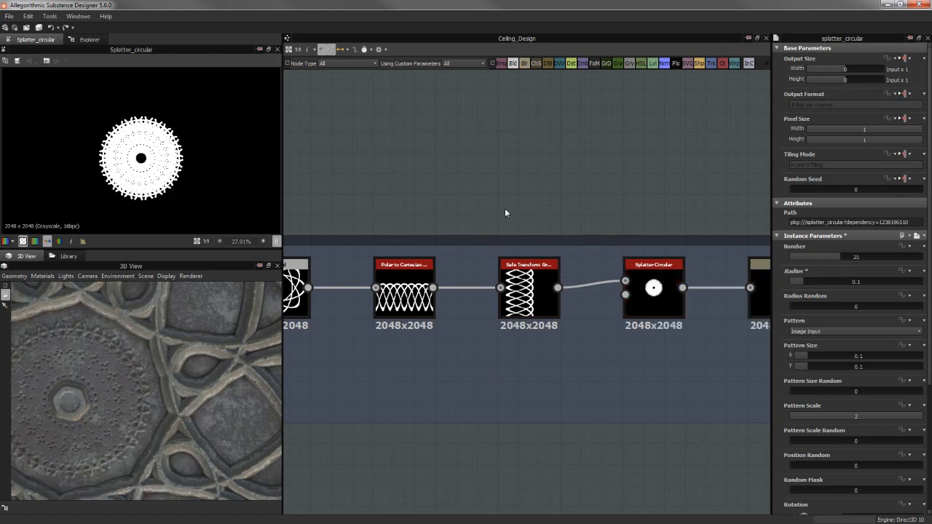
{"action": "middle_click_drag", "start_coordinate": [510, 205], "coordinate": [532, 197]}
{"action": "key", "text": "ctrl+z"}
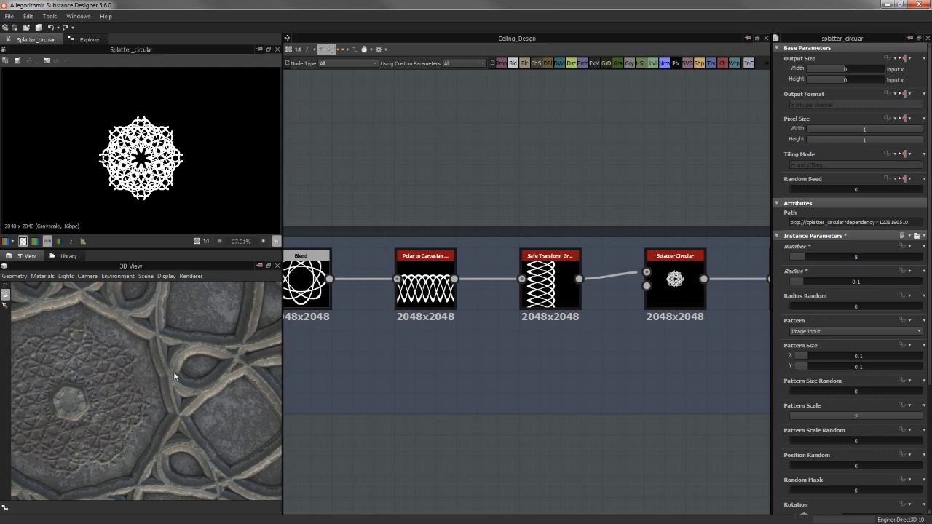
View the output of the Blur node after Splatter Circular and inspect the carved central ornament up close in 2D and 3D
{"action": "mouse_move", "coordinate": [122, 420]}
{"action": "left_mouse_down"}
{"action": "mouse_move", "coordinate": [138, 351]}
{"action": "mouse_move", "coordinate": [132, 431]}
{"action": "left_mouse_up"}
{"action": "middle_click_drag", "start_coordinate": [517, 176], "coordinate": [328, 190]}
{"action": "left_click", "coordinate": [611, 302]}
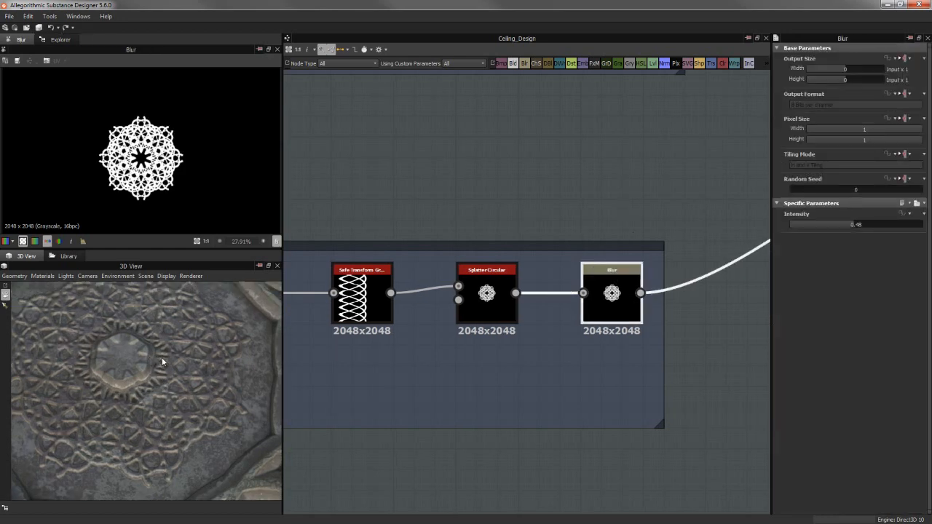
{"action": "left_click_drag", "start_coordinate": [162, 357], "coordinate": [209, 372]}
{"action": "left_click_drag", "start_coordinate": [175, 416], "coordinate": [182, 346]}
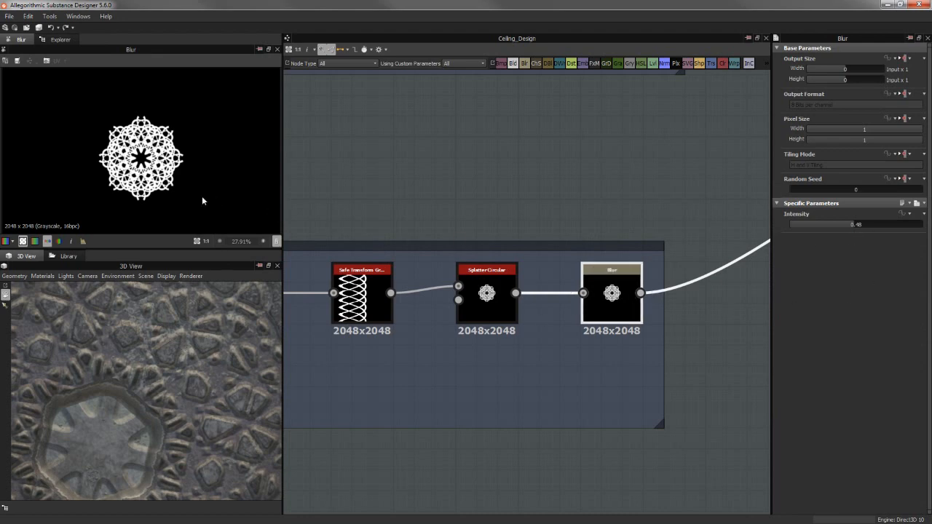
{"action": "scroll", "coordinate": [203, 201], "scroll_direction": "up", "scroll_amount": 10}
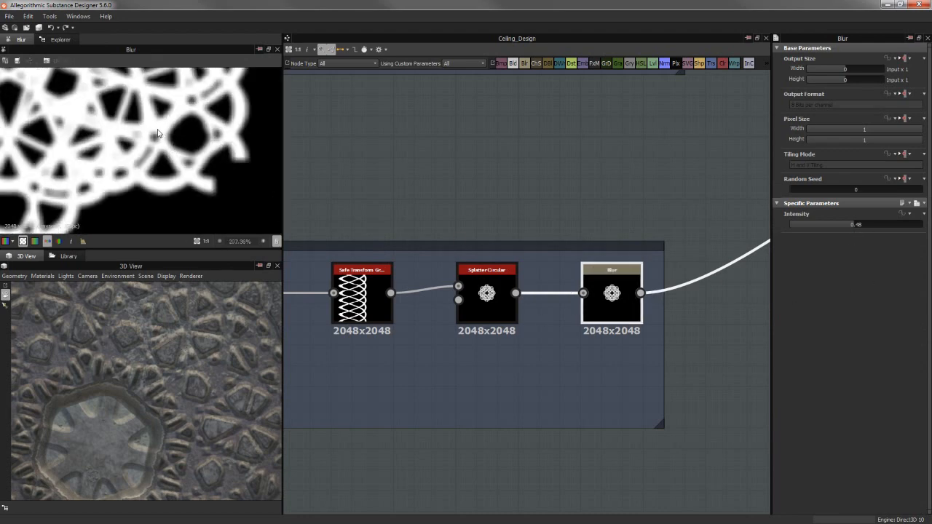
{"action": "scroll", "coordinate": [177, 344], "scroll_direction": "up", "scroll_amount": 5}
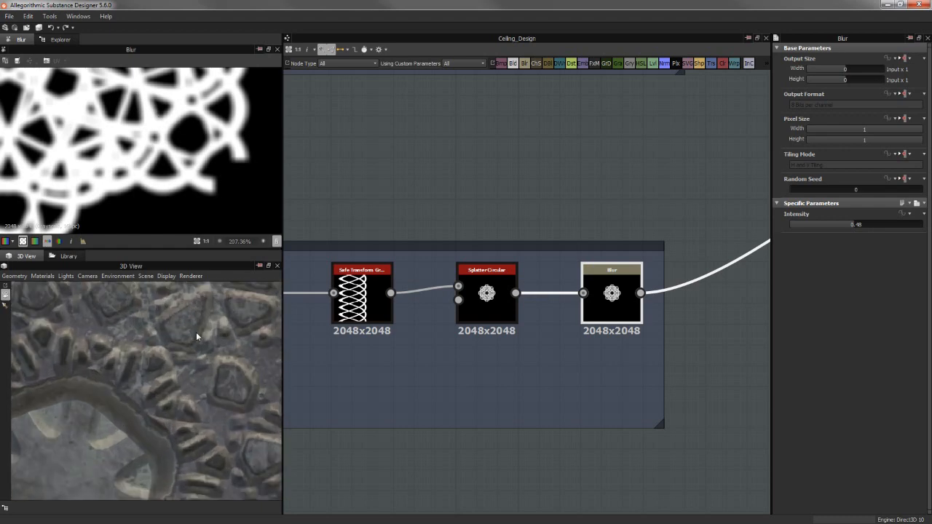
{"action": "scroll", "coordinate": [175, 339], "scroll_direction": "down", "scroll_amount": 8}
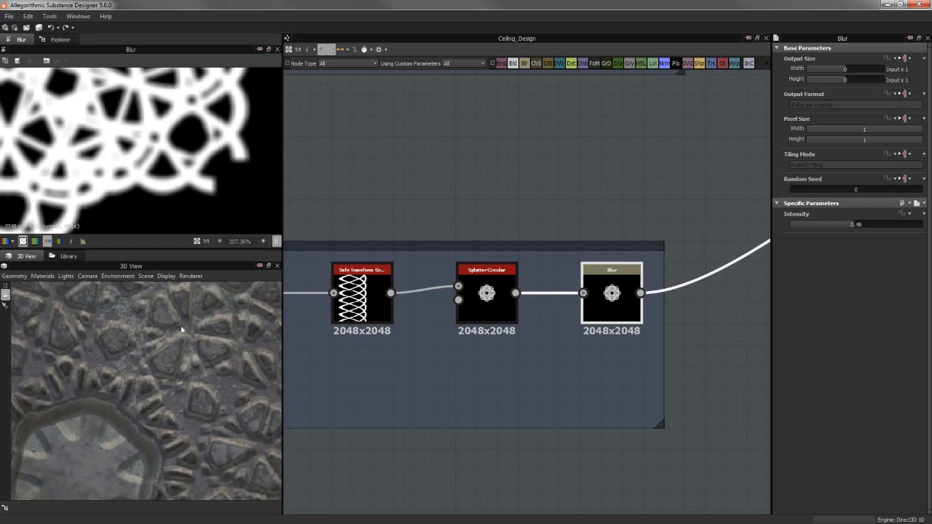
{"action": "middle_click_drag", "start_coordinate": [164, 376], "coordinate": [185, 328]}
{"action": "scroll", "coordinate": [627, 189], "scroll_direction": "down", "scroll_amount": 6}
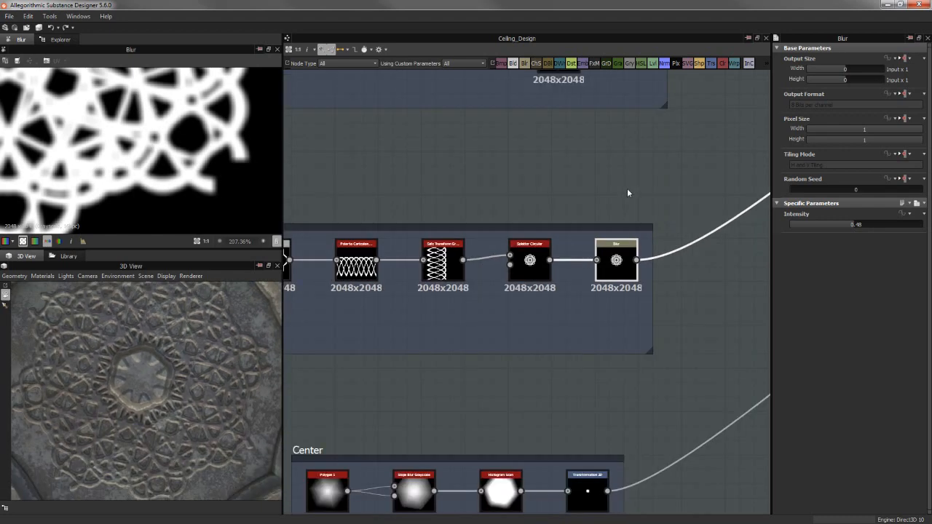
View the Blend node that merges the blurred Design 3 ornament into the main pattern and examine its full output
{"action": "middle_click_drag", "start_coordinate": [613, 231], "coordinate": [424, 374]}
{"action": "scroll", "coordinate": [612, 288], "scroll_direction": "up", "scroll_amount": 3}
{"action": "left_click", "coordinate": [649, 273]}
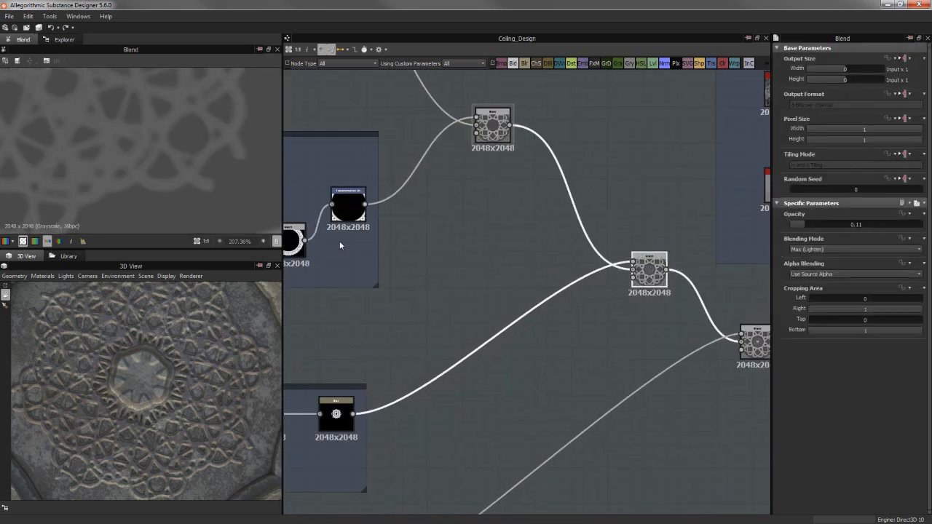
{"action": "scroll", "coordinate": [127, 170], "scroll_direction": "down", "scroll_amount": 8}
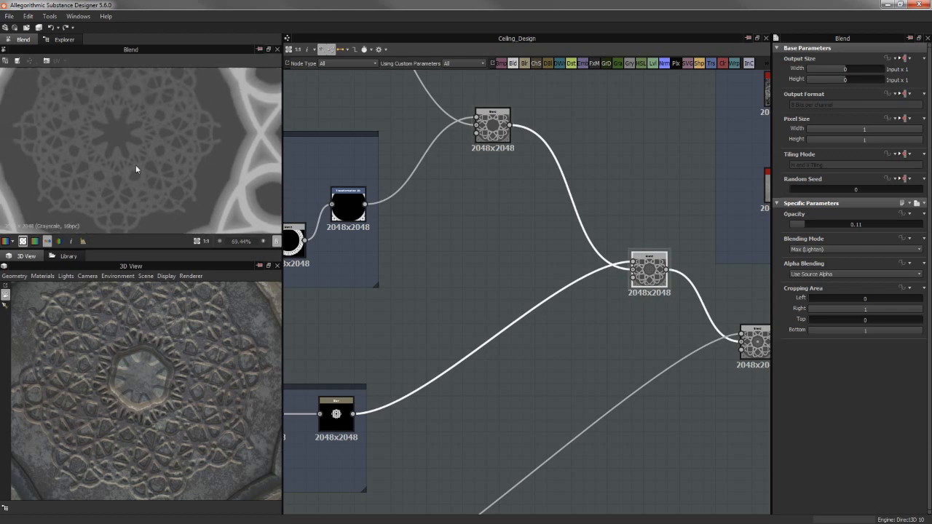
{"action": "scroll", "coordinate": [109, 169], "scroll_direction": "down", "scroll_amount": 5}
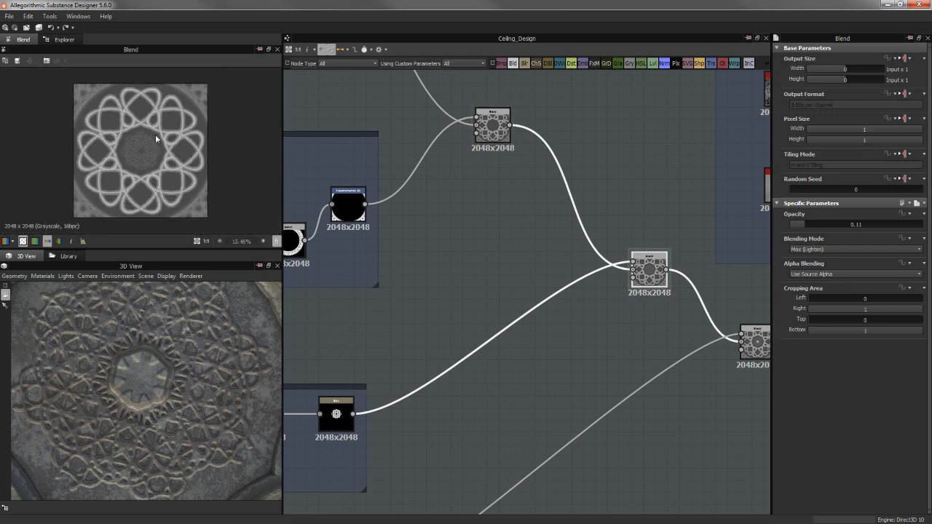
Examine the outputs and parameters of the Polygon 1 and Slope Blur Grayscale nodes in the Center frame
{"action": "scroll", "coordinate": [612, 270], "scroll_direction": "down", "scroll_amount": 4}
{"action": "scroll", "coordinate": [627, 323], "scroll_direction": "up", "scroll_amount": 3}
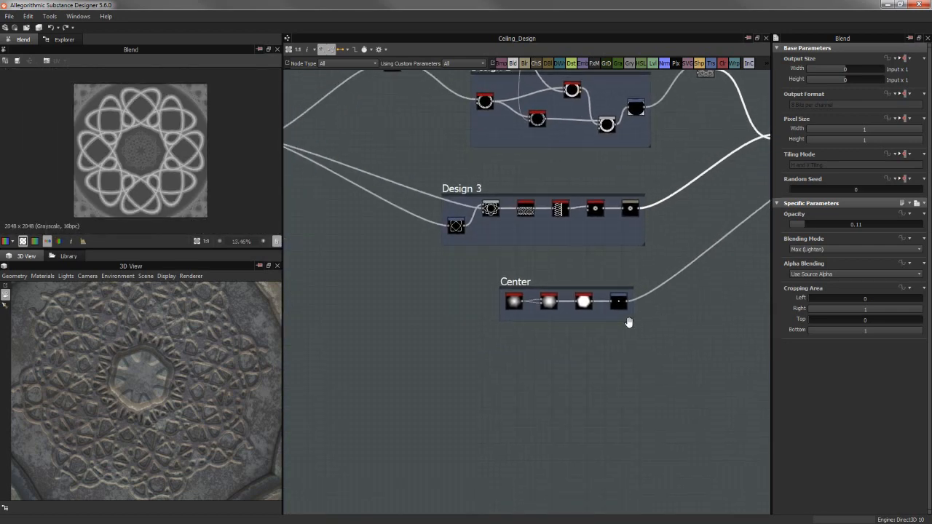
{"action": "scroll", "coordinate": [500, 329], "scroll_direction": "up", "scroll_amount": 1}
{"action": "scroll", "coordinate": [130, 372], "scroll_direction": "up", "scroll_amount": 4}
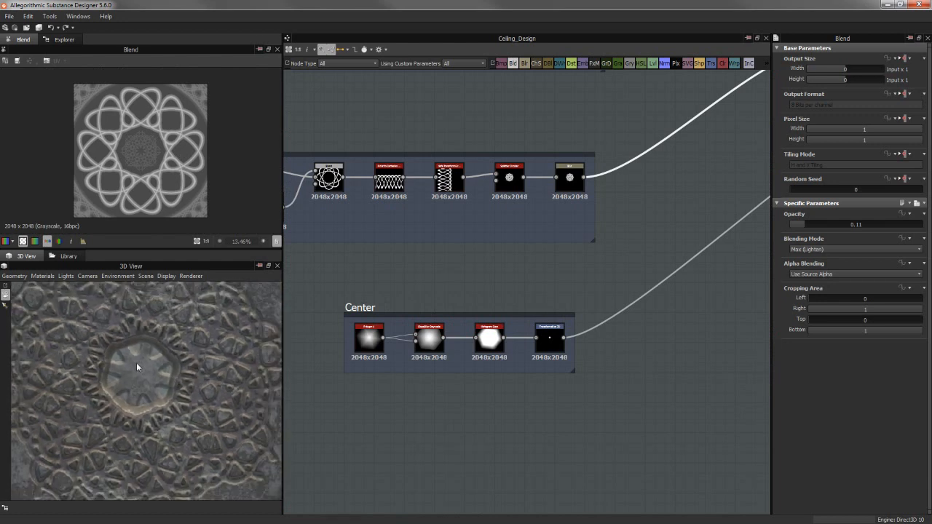
{"action": "middle_click_drag", "start_coordinate": [528, 300], "coordinate": [545, 277]}
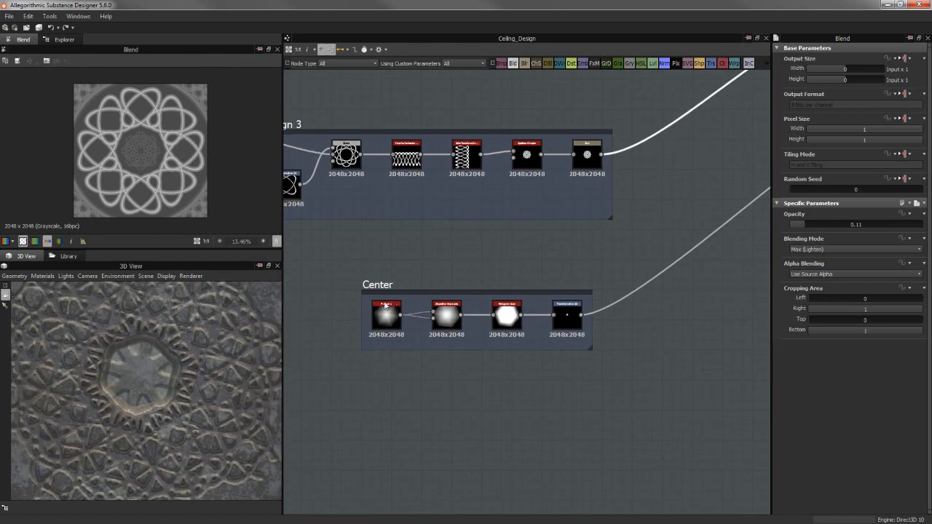
{"action": "double_click", "coordinate": [386, 315]}
{"action": "scroll", "coordinate": [174, 172], "scroll_direction": "up", "scroll_amount": 2}
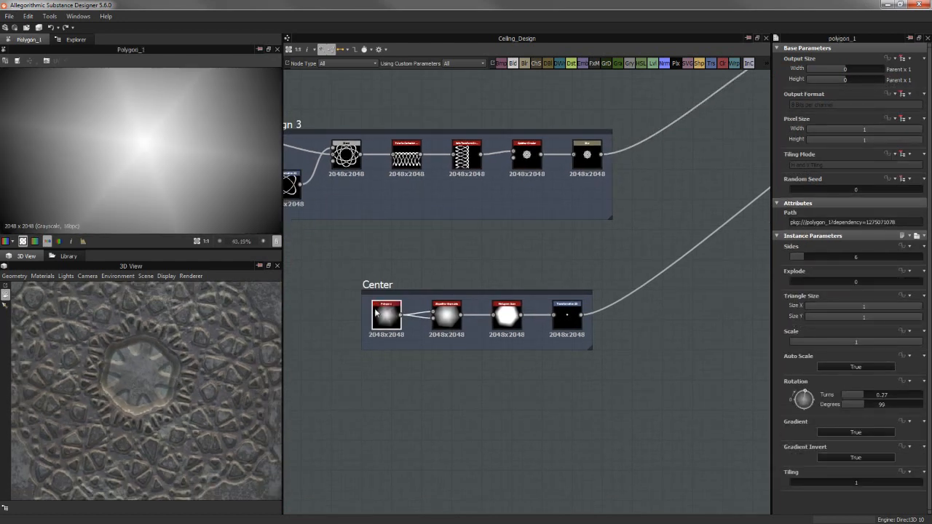
{"action": "scroll", "coordinate": [385, 314], "scroll_direction": "up", "scroll_amount": 5}
{"action": "double_click", "coordinate": [550, 290]}
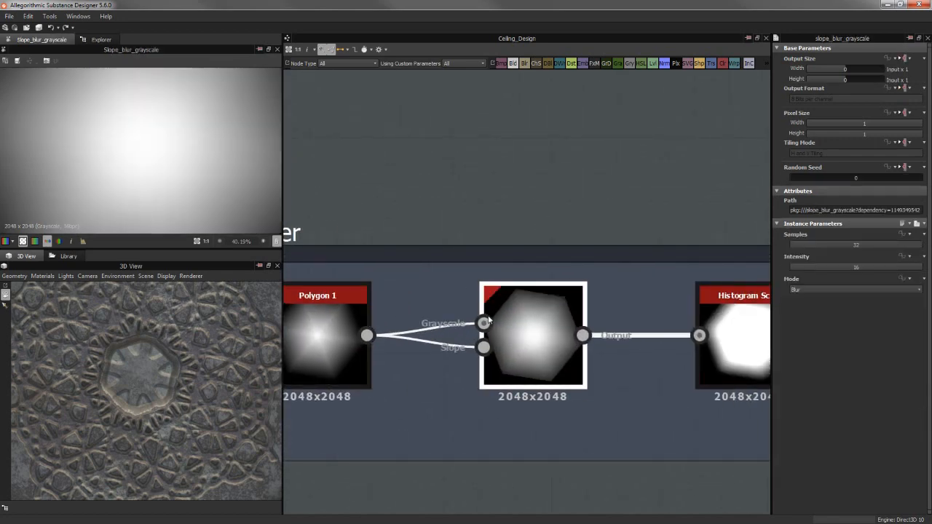
{"action": "scroll", "coordinate": [183, 151], "scroll_direction": "down", "scroll_amount": 4}
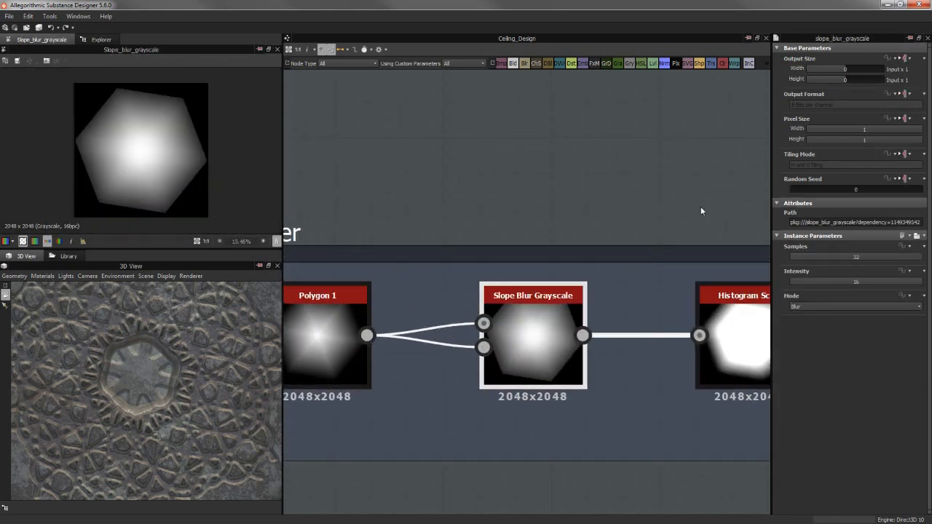
Examine the Histogram Scan and Transformation 2D nodes in the Center frame and follow their connection to the final Blend
{"action": "middle_click_drag", "start_coordinate": [548, 226], "coordinate": [454, 236]}
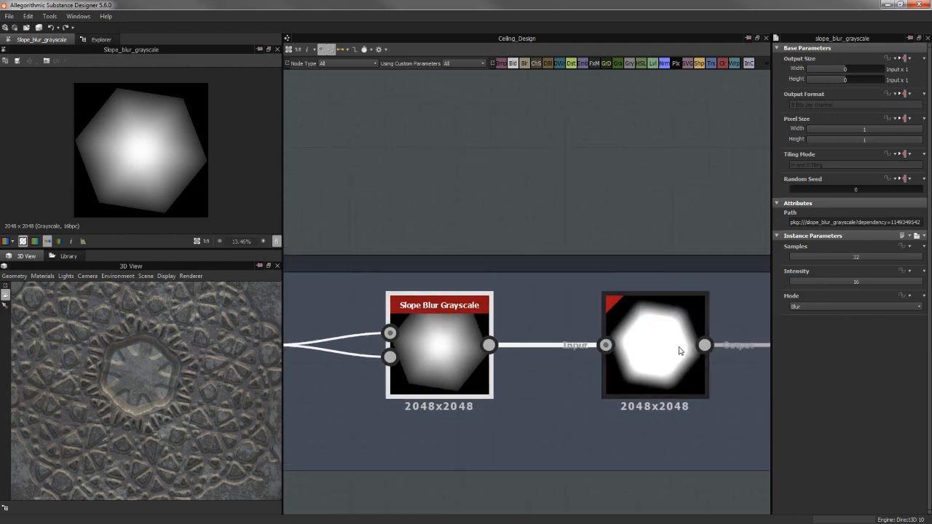
{"action": "double_click", "coordinate": [680, 349]}
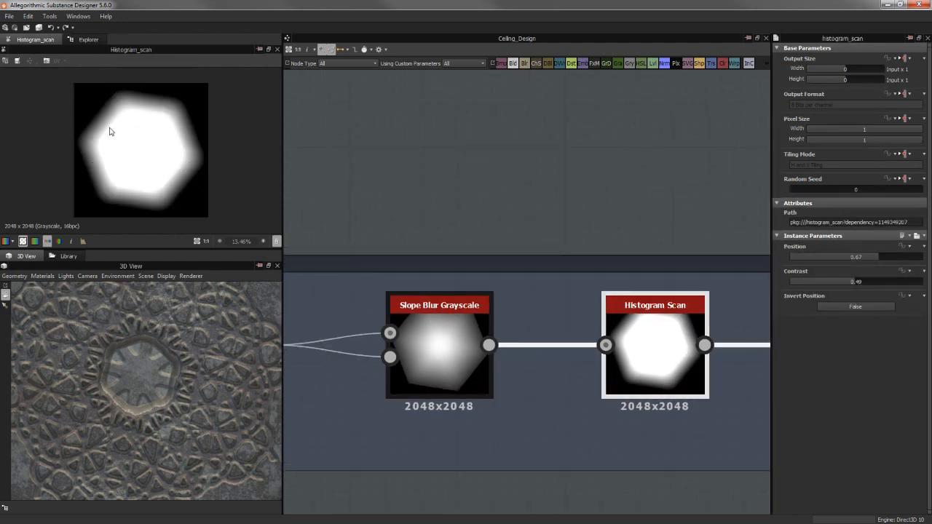
{"action": "middle_click_drag", "start_coordinate": [510, 151], "coordinate": [226, 137]}
{"action": "double_click", "coordinate": [580, 309]}
{"action": "scroll", "coordinate": [151, 150], "scroll_direction": "up", "scroll_amount": 3}
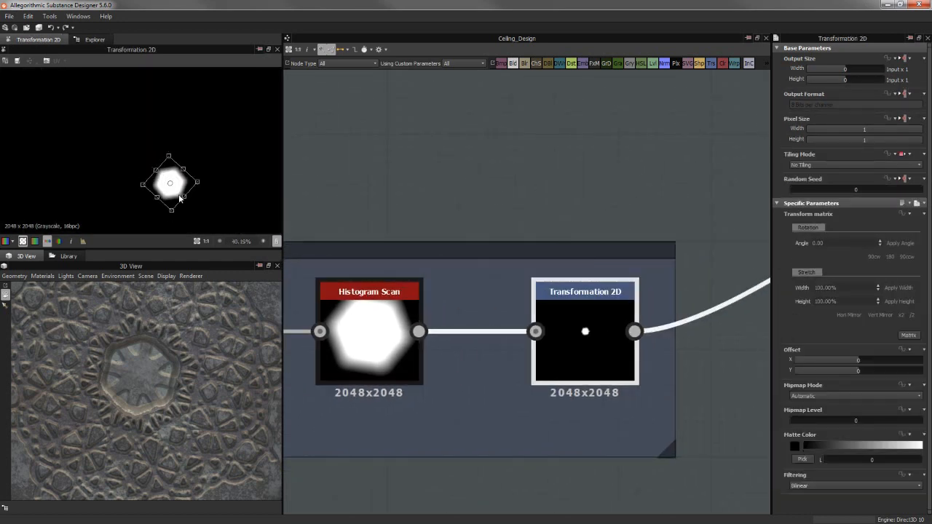
{"action": "scroll", "coordinate": [500, 126], "scroll_direction": "down", "scroll_amount": 4}
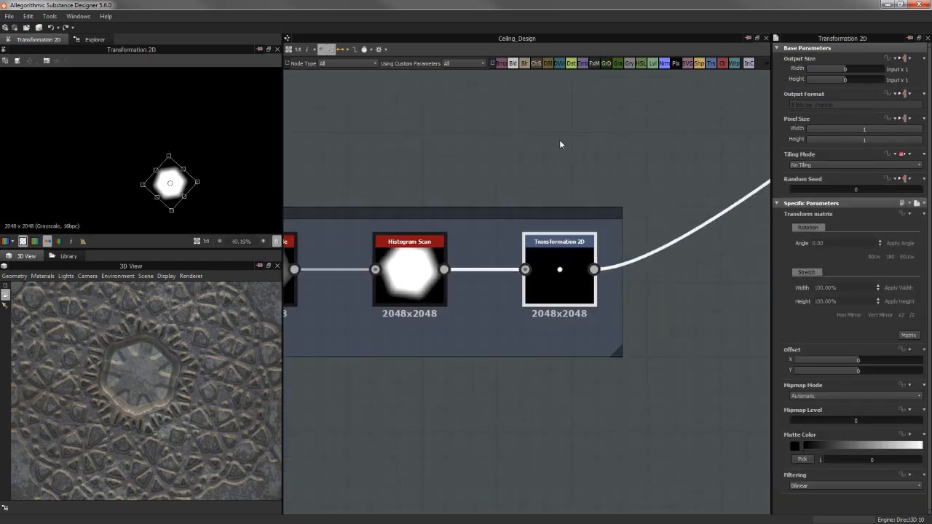
{"action": "middle_click_drag", "start_coordinate": [664, 160], "coordinate": [335, 269]}
{"action": "scroll", "coordinate": [606, 200], "scroll_direction": "down", "scroll_amount": 5}
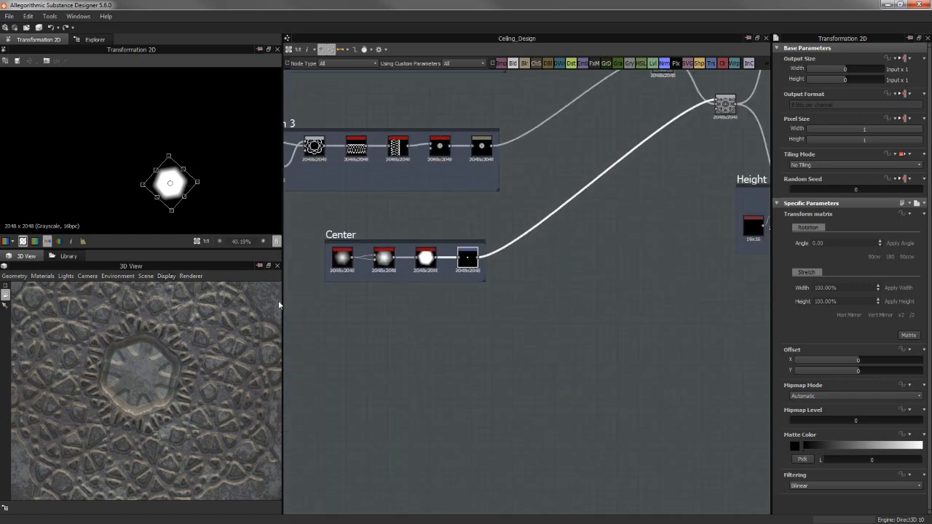
View the output of the final Blend that merges the Center ornament and inspect the raised hexagonal center in 3D
{"action": "scroll", "coordinate": [144, 369], "scroll_direction": "down", "scroll_amount": 3}
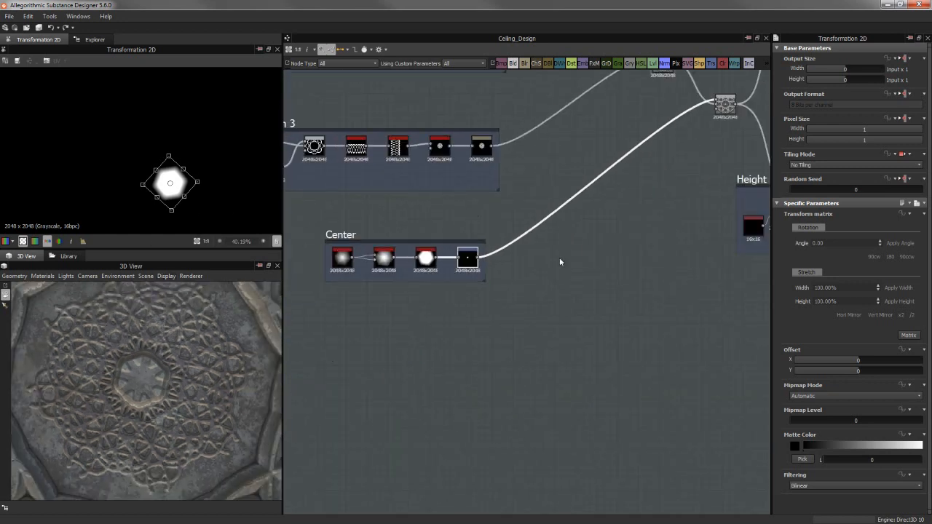
{"action": "middle_click_drag", "start_coordinate": [689, 136], "coordinate": [514, 262]}
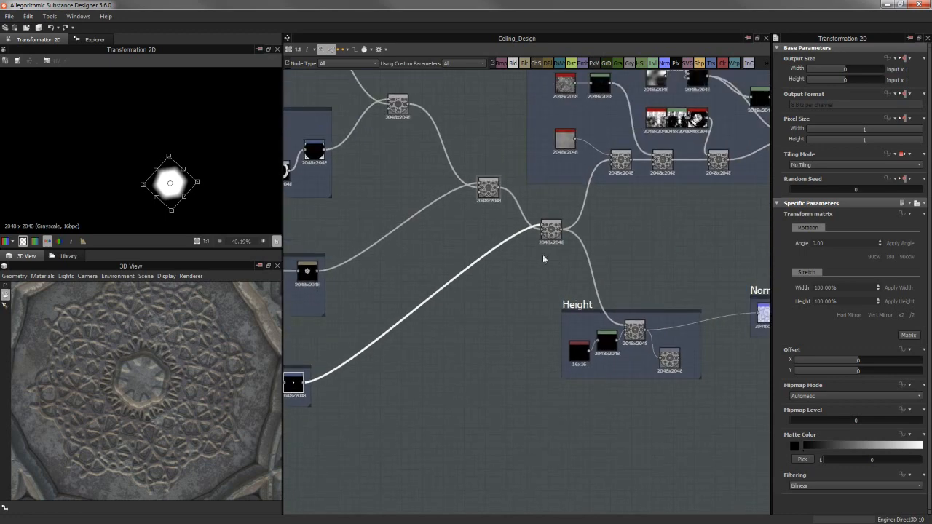
{"action": "double_click", "coordinate": [550, 228]}
{"action": "scroll", "coordinate": [102, 159], "scroll_direction": "down", "scroll_amount": 3}
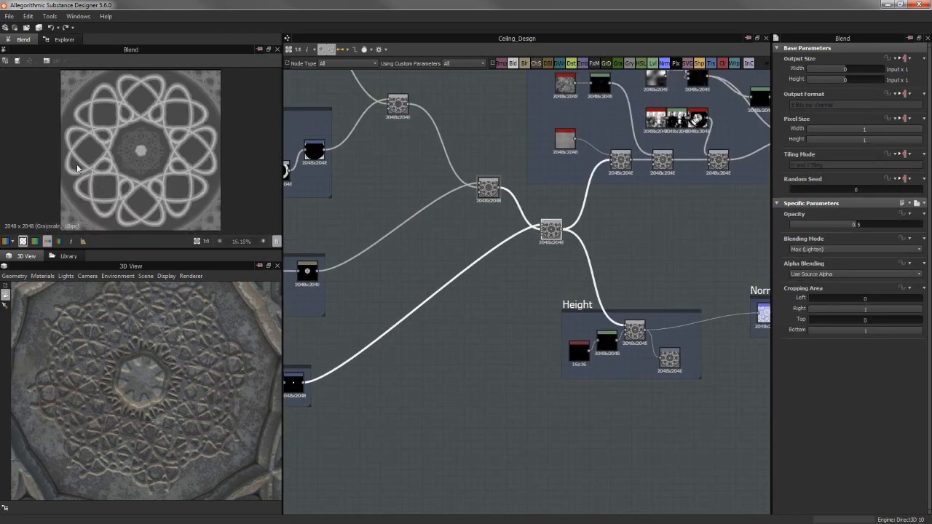
{"action": "scroll", "coordinate": [102, 159], "scroll_direction": "up", "scroll_amount": 2}
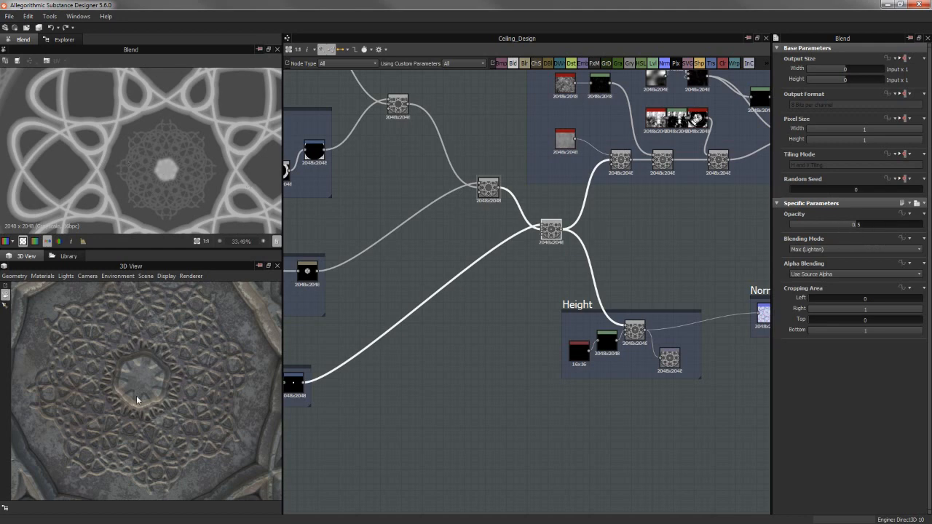
{"action": "left_click_drag", "start_coordinate": [142, 413], "coordinate": [161, 376]}
{"action": "middle_click_drag", "start_coordinate": [160, 377], "coordinate": [168, 349]}
{"action": "scroll", "coordinate": [168, 349], "scroll_direction": "up", "scroll_amount": 2}
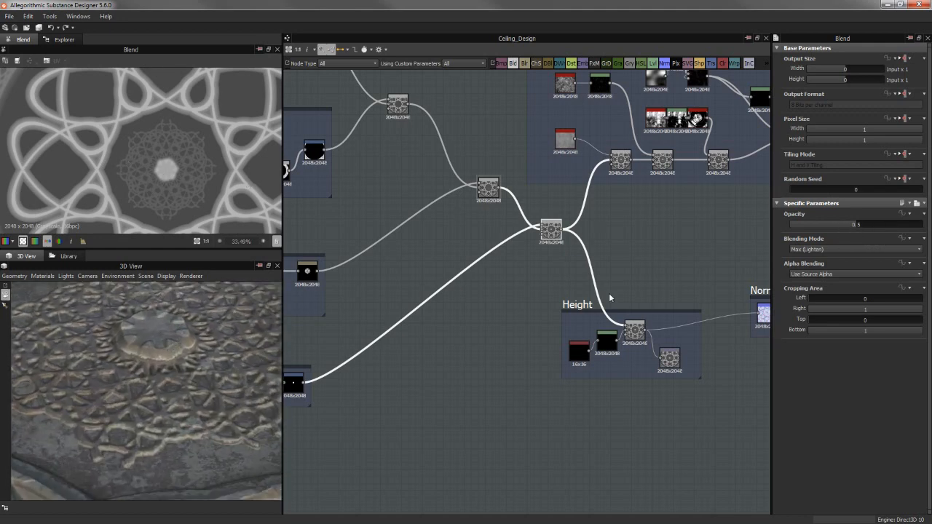
Examine the Uniform Color, Levels and Blend nodes in the Height frame and view the Blend's full pattern
{"action": "middle_click_drag", "start_coordinate": [682, 281], "coordinate": [574, 291]}
{"action": "left_click", "coordinate": [542, 283]}
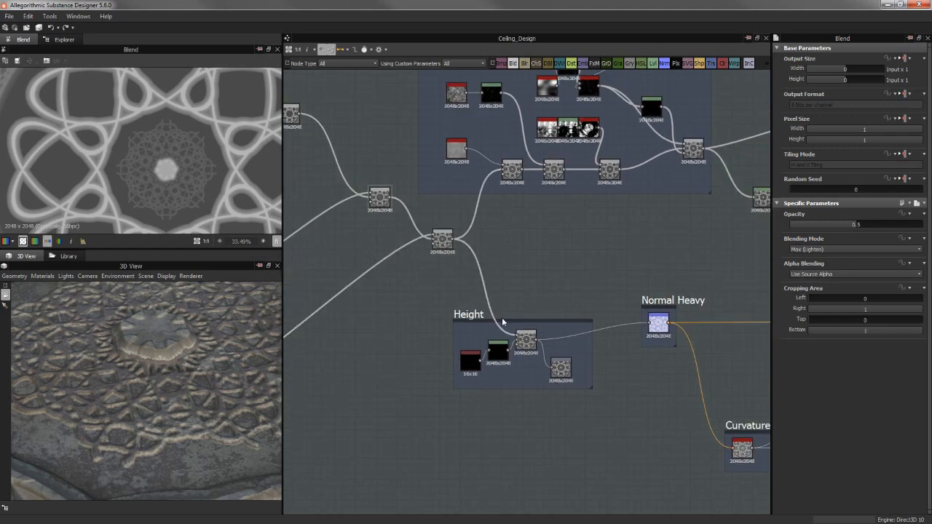
{"action": "scroll", "coordinate": [555, 255], "scroll_direction": "up", "scroll_amount": 3}
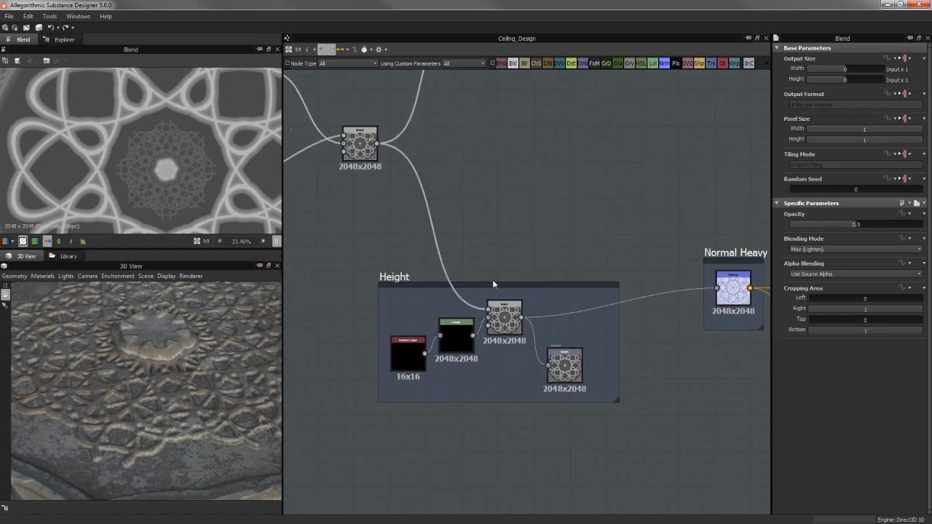
{"action": "left_click", "coordinate": [504, 318]}
{"action": "scroll", "coordinate": [484, 240], "scroll_direction": "up", "scroll_amount": 2}
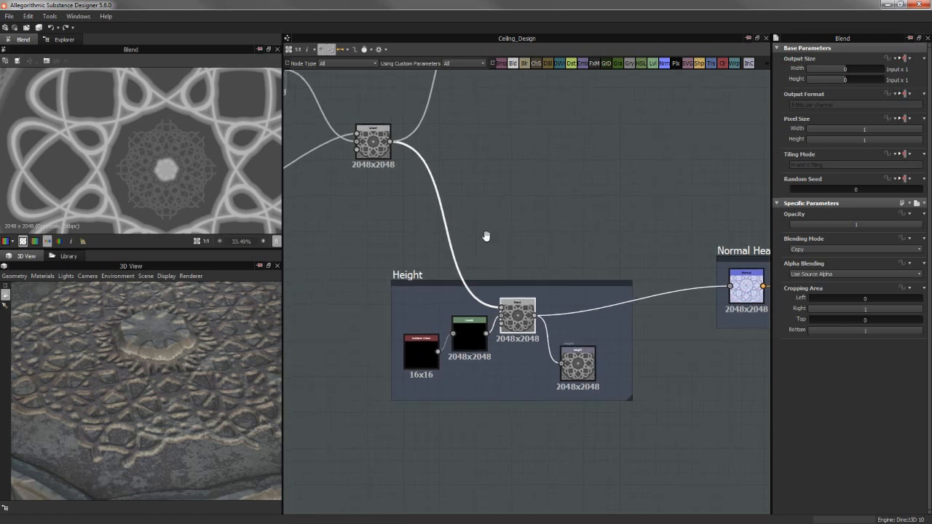
{"action": "scroll", "coordinate": [482, 250], "scroll_direction": "up", "scroll_amount": 1}
{"action": "left_click", "coordinate": [410, 399]}
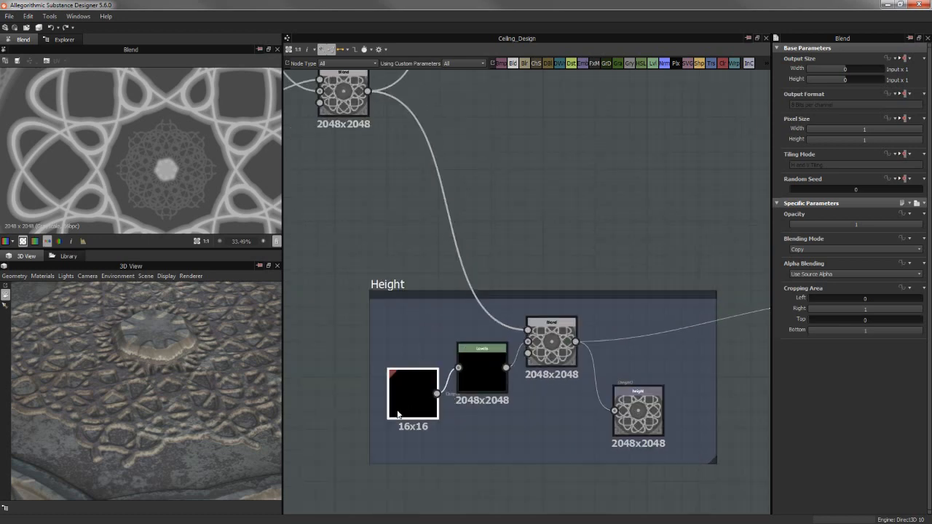
{"action": "left_click", "coordinate": [548, 357]}
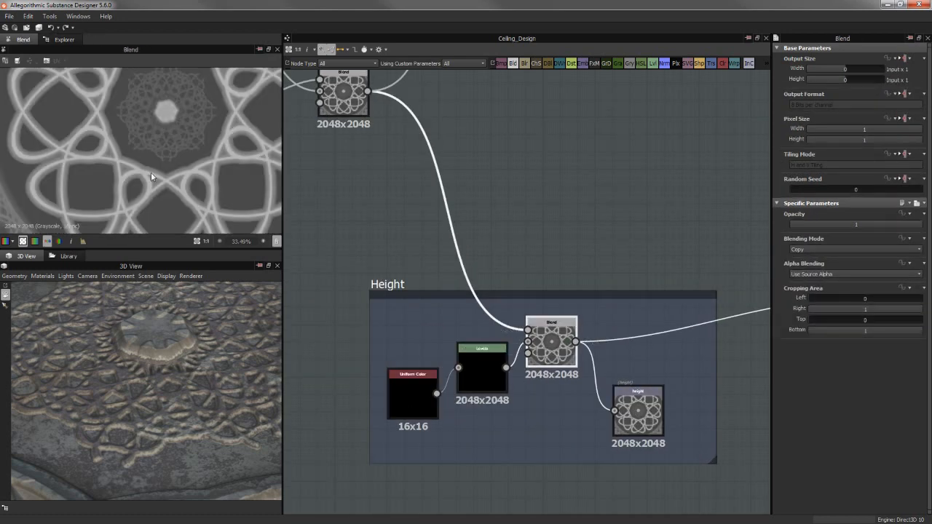
{"action": "middle_click_drag", "start_coordinate": [763, 226], "coordinate": [519, 240]}
{"action": "scroll", "coordinate": [572, 260], "scroll_direction": "down", "scroll_amount": 1}
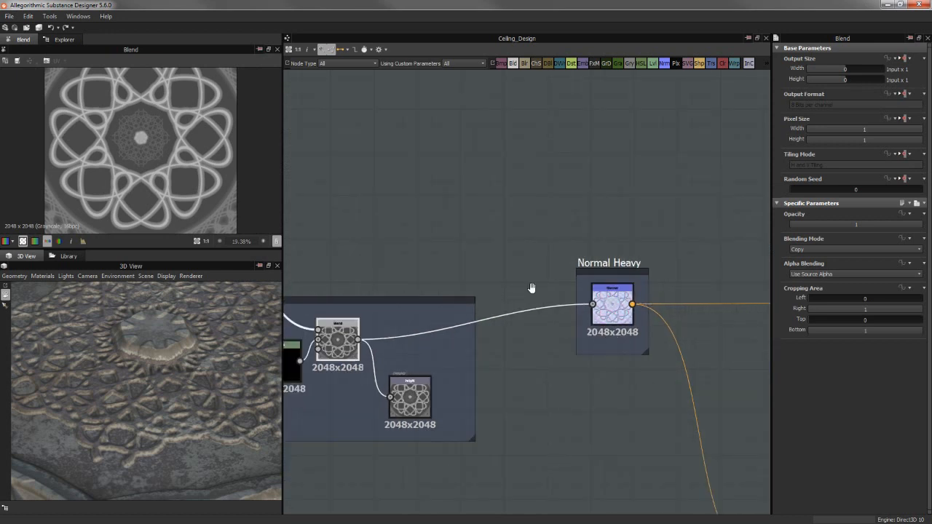
Duplicate the Normal node of the Normal Heavy frame, keeping its input from the Height frame's Blend
{"action": "middle_click_drag", "start_coordinate": [532, 287], "coordinate": [417, 153]}
{"action": "scroll", "coordinate": [533, 255], "scroll_direction": "down", "scroll_amount": 2}
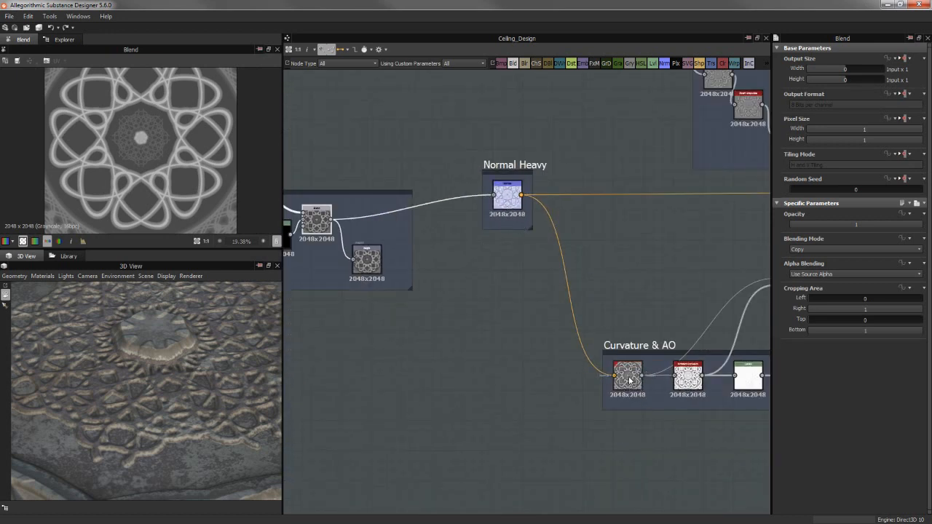
{"action": "middle_click_drag", "start_coordinate": [506, 272], "coordinate": [500, 287]}
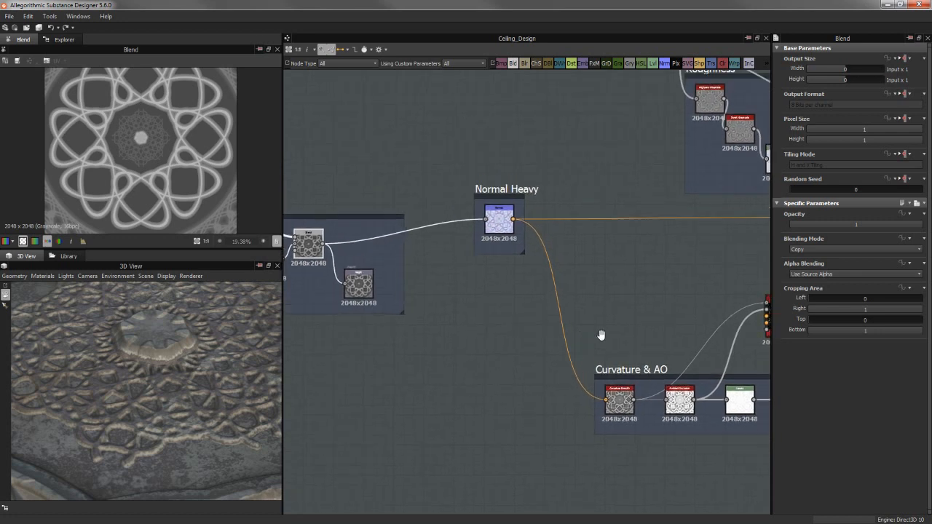
{"action": "middle_click_drag", "start_coordinate": [601, 333], "coordinate": [703, 313]}
{"action": "left_click", "coordinate": [598, 198]}
{"action": "key", "text": "ctrl+c"}
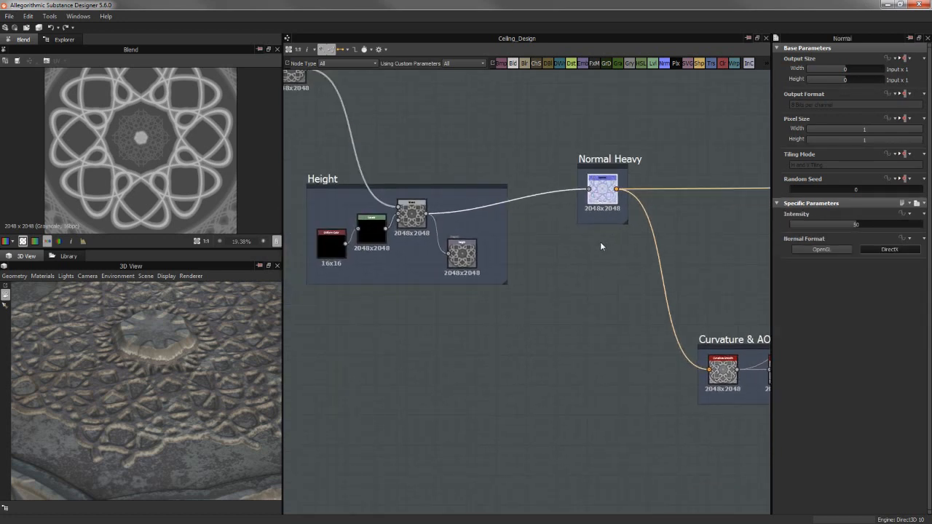
{"action": "key", "text": "ctrl+v"}
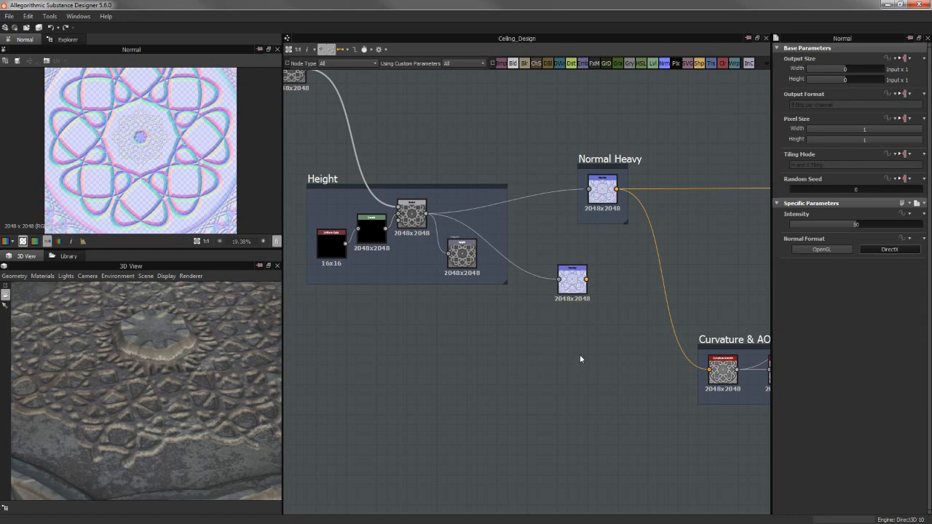
Add a Curvature Smooth node after the copied Normal and feed that Normal from the Blend before the Height frame
{"action": "key", "text": "space"}
{"action": "type", "text": "cu"}
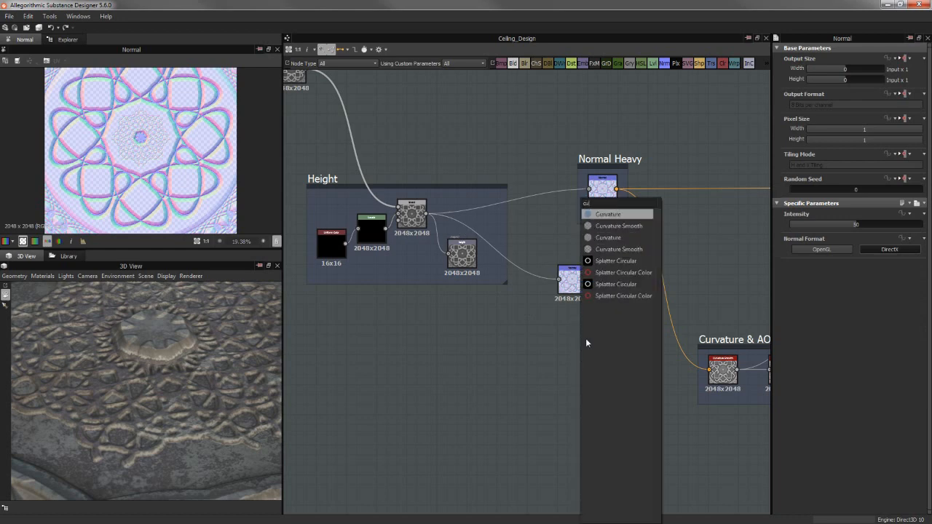
{"action": "left_click", "coordinate": [623, 226]}
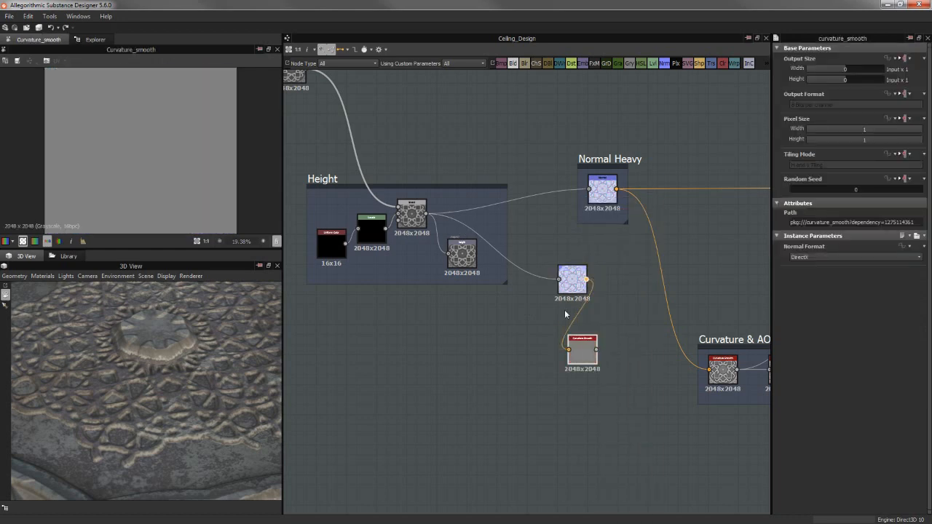
{"action": "middle_click_drag", "start_coordinate": [312, 88], "coordinate": [349, 123]}
{"action": "left_click_drag", "start_coordinate": [343, 105], "coordinate": [596, 315]}
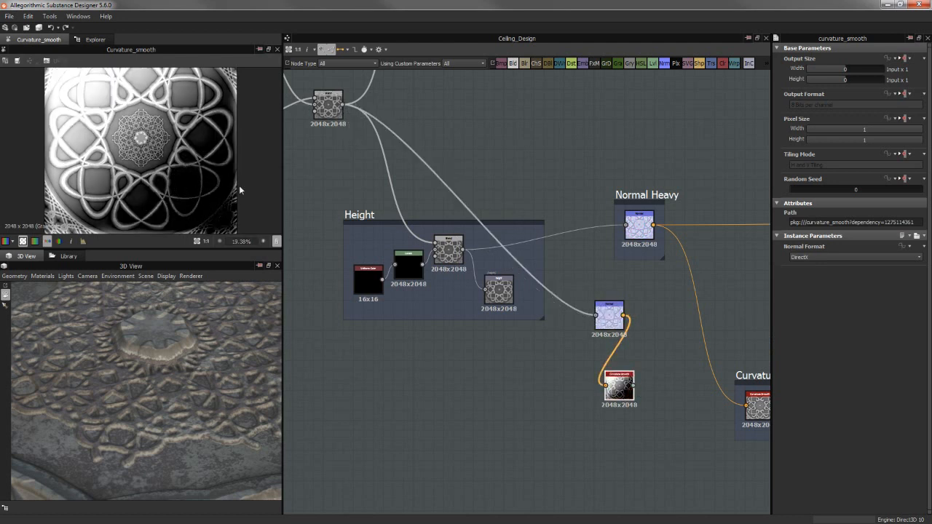
{"action": "scroll", "coordinate": [191, 147], "scroll_direction": "down", "scroll_amount": 1}
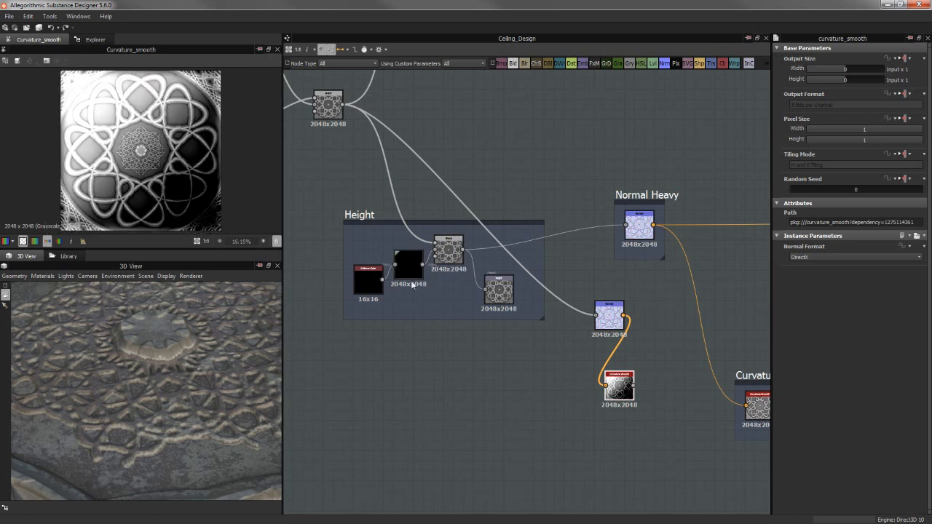
View the outputs and parameters of the Uniform Color and Blend nodes in the Height frame
{"action": "left_click", "coordinate": [365, 283]}
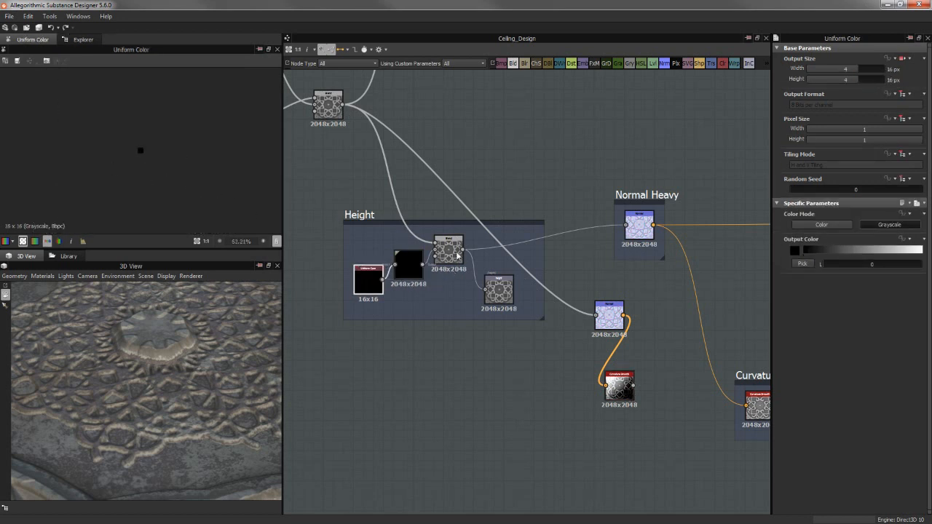
{"action": "left_click", "coordinate": [448, 250]}
{"action": "scroll", "coordinate": [146, 146], "scroll_direction": "down", "scroll_amount": 4}
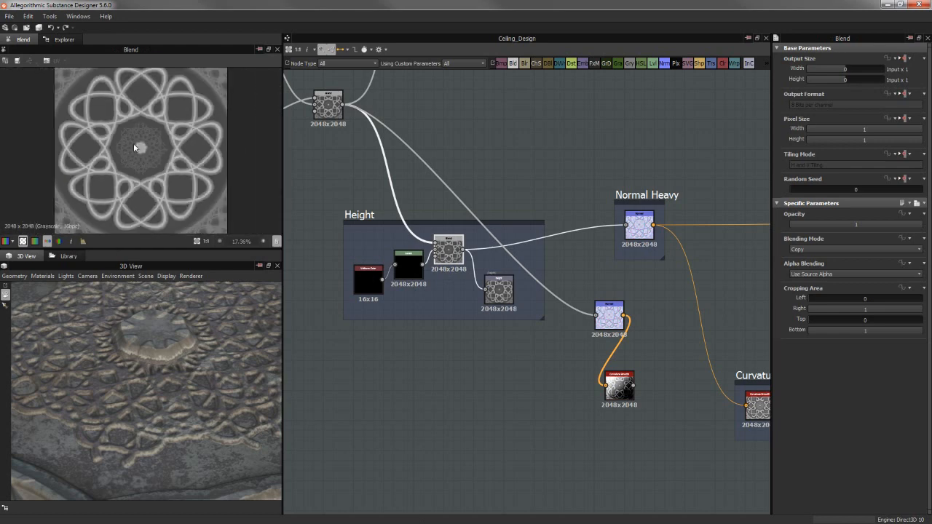
Delete the copied Normal node and its attached Curvature Smooth test node
{"action": "scroll", "coordinate": [538, 324], "scroll_direction": "up", "scroll_amount": 3}
{"action": "left_click", "coordinate": [660, 309]}
{"action": "key", "text": "Delete"}
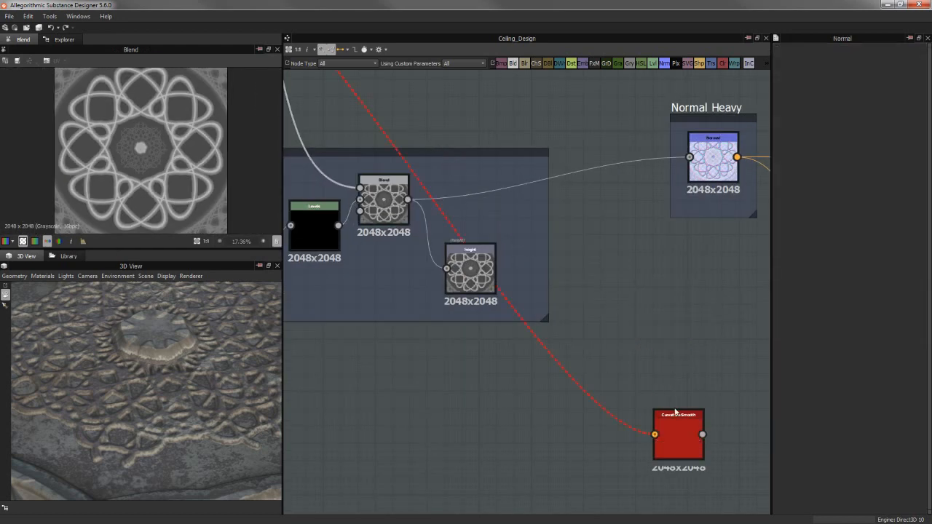
{"action": "scroll", "coordinate": [619, 290], "scroll_direction": "down", "scroll_amount": 4}
View the height output node and inspect the Normal Heavy node's normal map details up close
{"action": "left_click", "coordinate": [513, 301]}
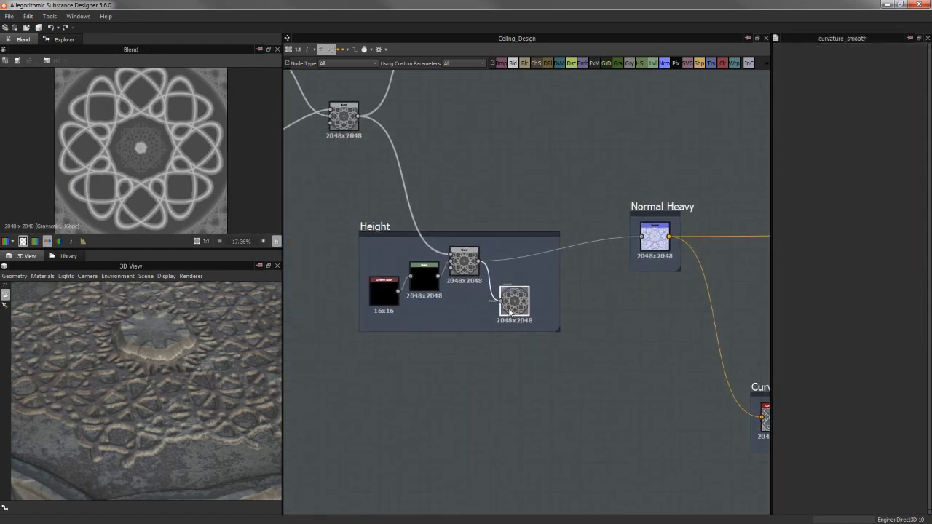
{"action": "middle_click_drag", "start_coordinate": [666, 183], "coordinate": [537, 142]}
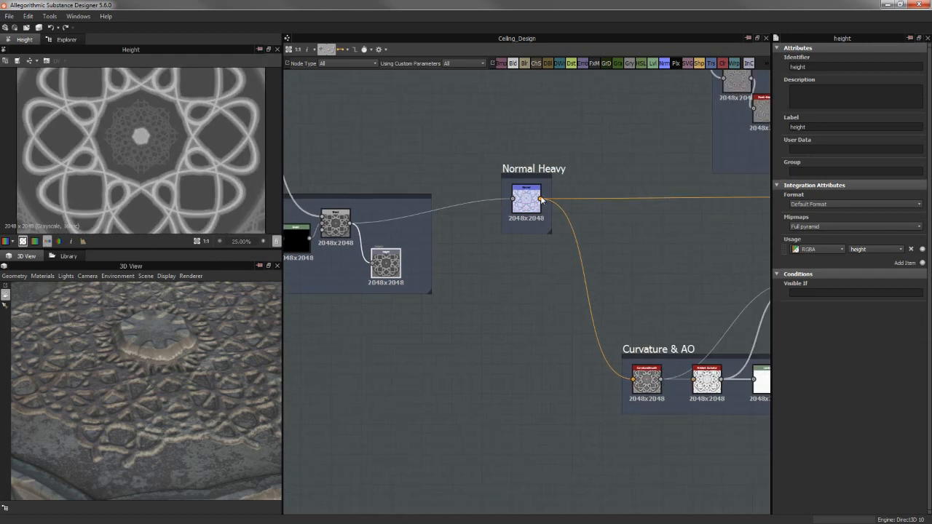
{"action": "left_click", "coordinate": [526, 198]}
{"action": "scroll", "coordinate": [164, 142], "scroll_direction": "up", "scroll_amount": 8}
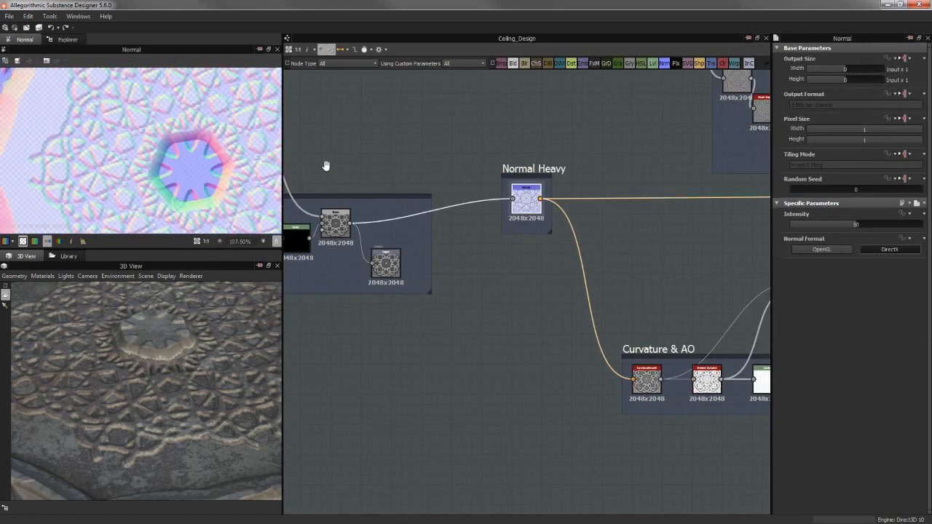
{"action": "mouse_move", "coordinate": [177, 146]}
{"action": "middle_mouse_down"}
{"action": "mouse_move", "coordinate": [153, 131]}
{"action": "mouse_move", "coordinate": [205, 178]}
{"action": "mouse_move", "coordinate": [193, 148]}
{"action": "middle_mouse_up"}
{"action": "scroll", "coordinate": [168, 124], "scroll_direction": "up", "scroll_amount": 4}
{"action": "middle_click_drag", "start_coordinate": [154, 116], "coordinate": [140, 143]}
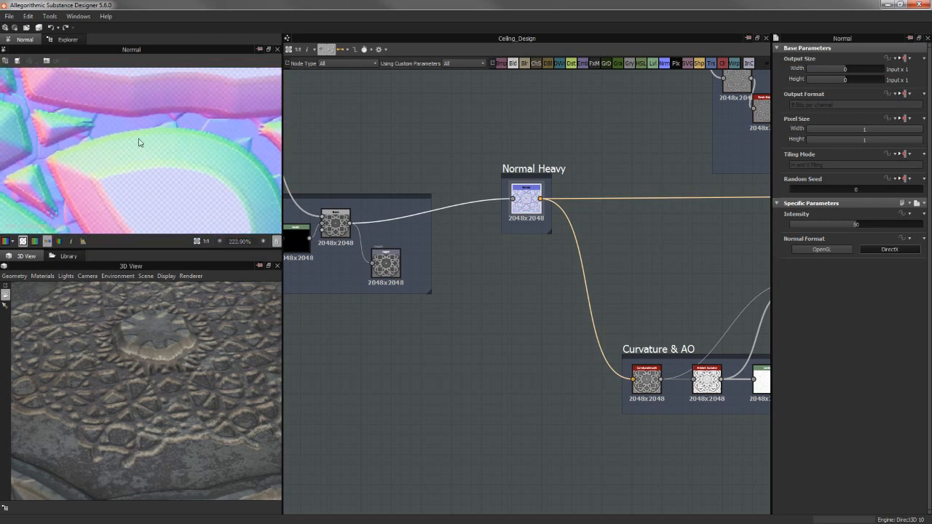
{"action": "scroll", "coordinate": [129, 144], "scroll_direction": "down", "scroll_amount": 5}
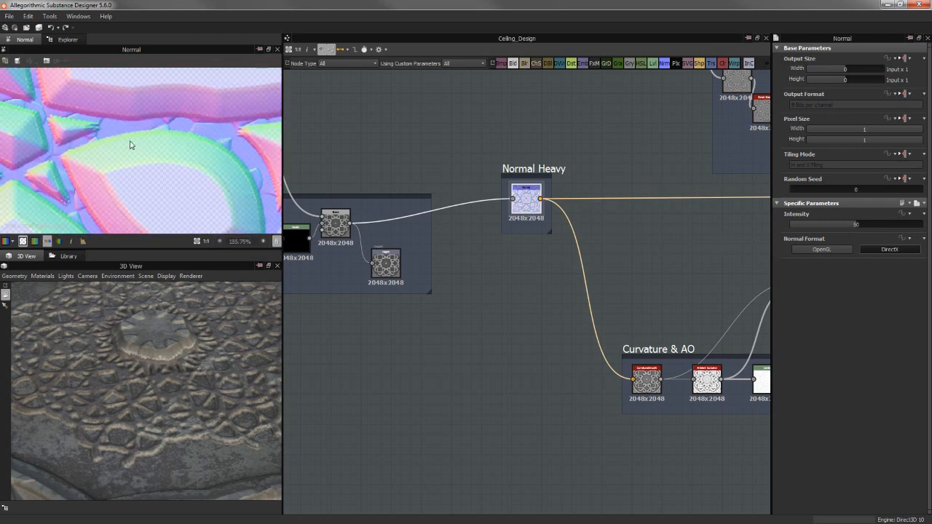
{"action": "middle_click_drag", "start_coordinate": [125, 156], "coordinate": [167, 173]}
{"action": "scroll", "coordinate": [516, 193], "scroll_direction": "up", "scroll_amount": 1}
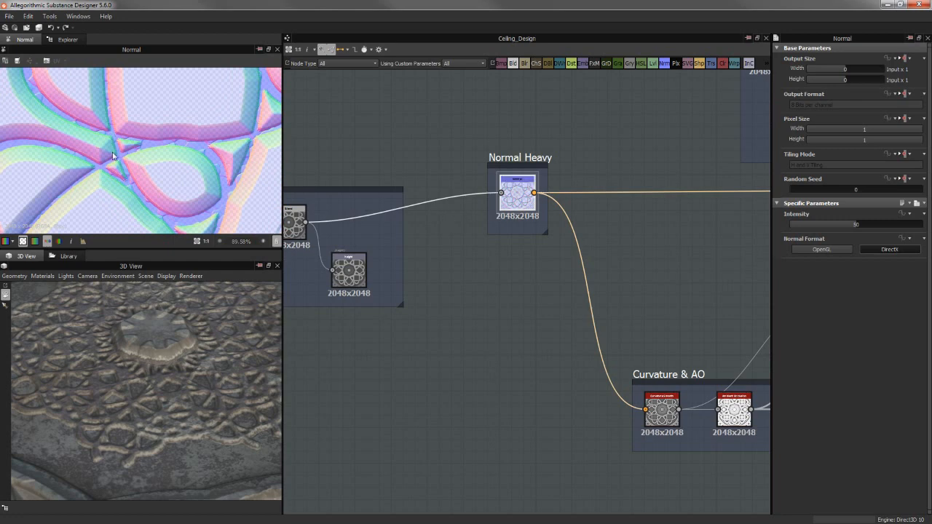
View the outputs of the Curvature Smooth and Ambient Occlusion nodes in the Curvature & AO frame
{"action": "middle_click_drag", "start_coordinate": [506, 265], "coordinate": [469, 192]}
{"action": "scroll", "coordinate": [629, 260], "scroll_direction": "down", "scroll_amount": 2}
{"action": "middle_click_drag", "start_coordinate": [635, 268], "coordinate": [509, 258]}
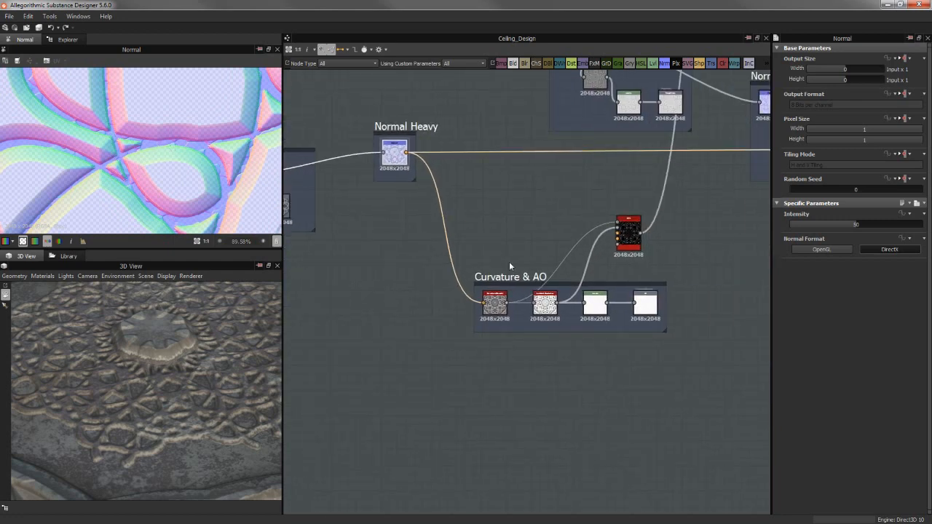
{"action": "scroll", "coordinate": [508, 260], "scroll_direction": "up", "scroll_amount": 2}
{"action": "left_click", "coordinate": [495, 331]}
{"action": "double_click", "coordinate": [495, 331]}
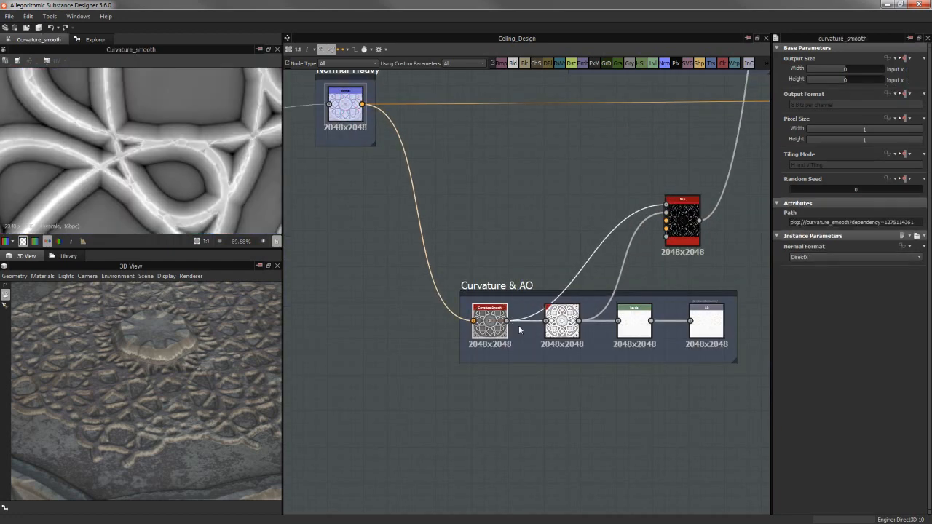
{"action": "double_click", "coordinate": [555, 331]}
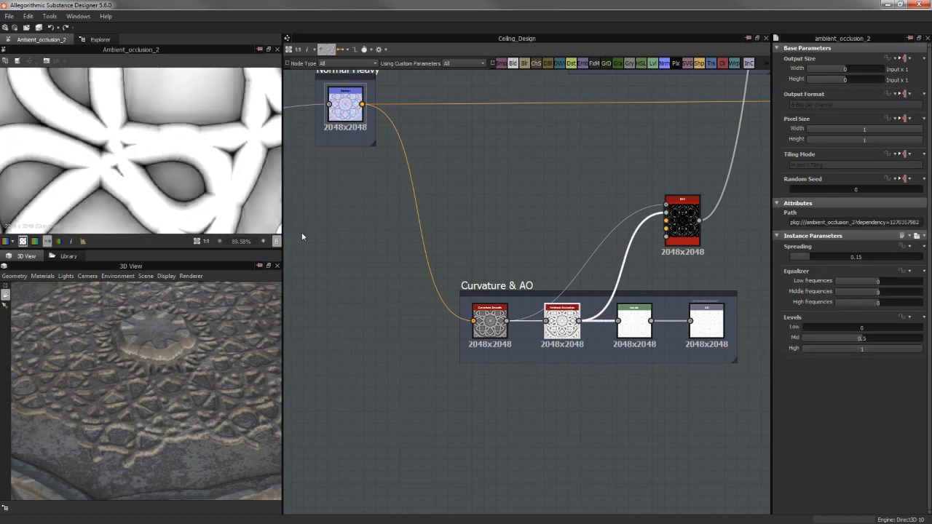
Compare the Levels node's output with the Ambient Occlusion map and inspect the occlusion around the ornament in 3D
{"action": "middle_click_drag", "start_coordinate": [349, 240], "coordinate": [294, 229]}
{"action": "double_click", "coordinate": [579, 311]}
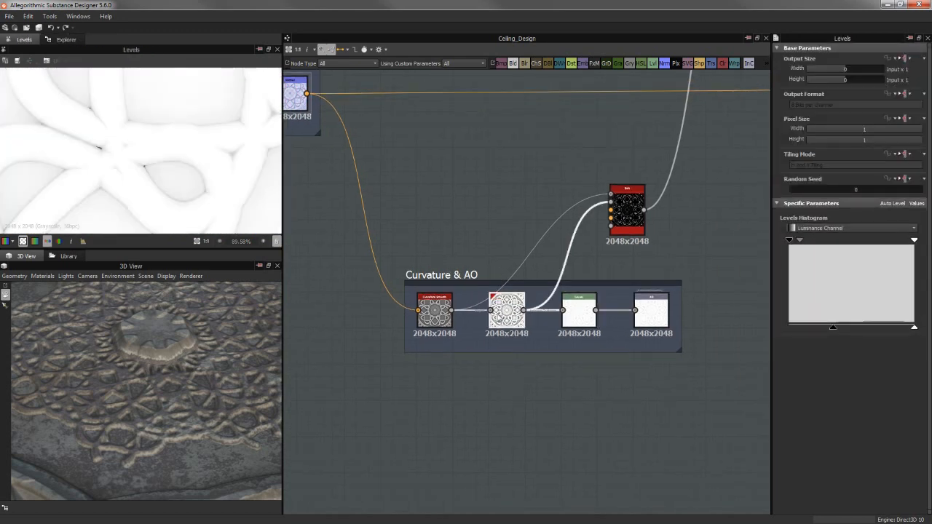
{"action": "double_click", "coordinate": [499, 318]}
{"action": "scroll", "coordinate": [201, 332], "scroll_direction": "up", "scroll_amount": 5}
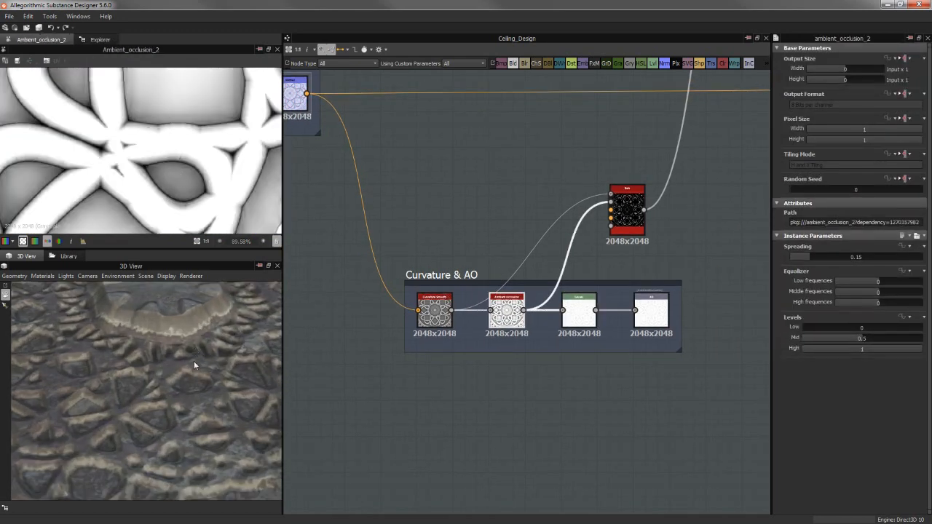
{"action": "scroll", "coordinate": [144, 182], "scroll_direction": "down", "scroll_amount": 2}
{"action": "scroll", "coordinate": [88, 139], "scroll_direction": "down", "scroll_amount": 1}
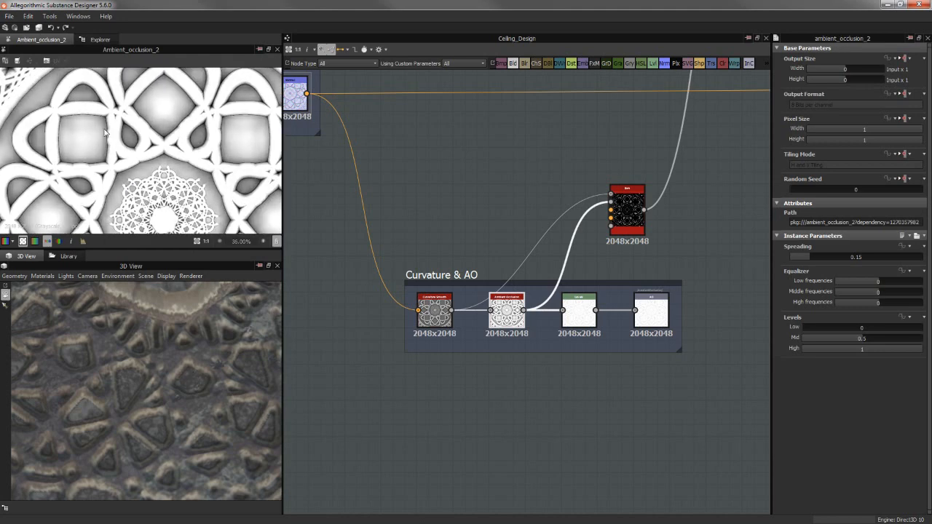
{"action": "double_click", "coordinate": [570, 321]}
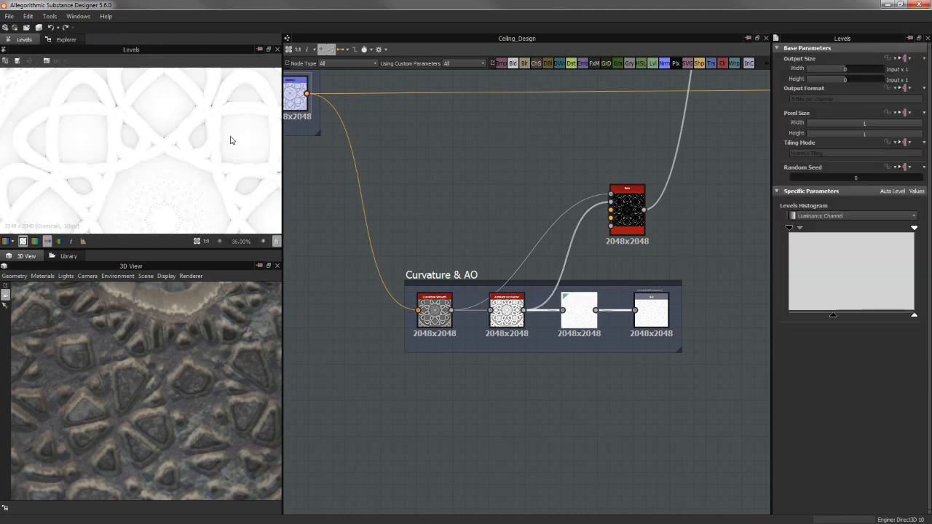
Inspect the Levels node's occlusion detail up close and compare it with the AO output node's map
{"action": "scroll", "coordinate": [172, 129], "scroll_direction": "up", "scroll_amount": 3}
{"action": "middle_click_drag", "start_coordinate": [118, 130], "coordinate": [136, 145]}
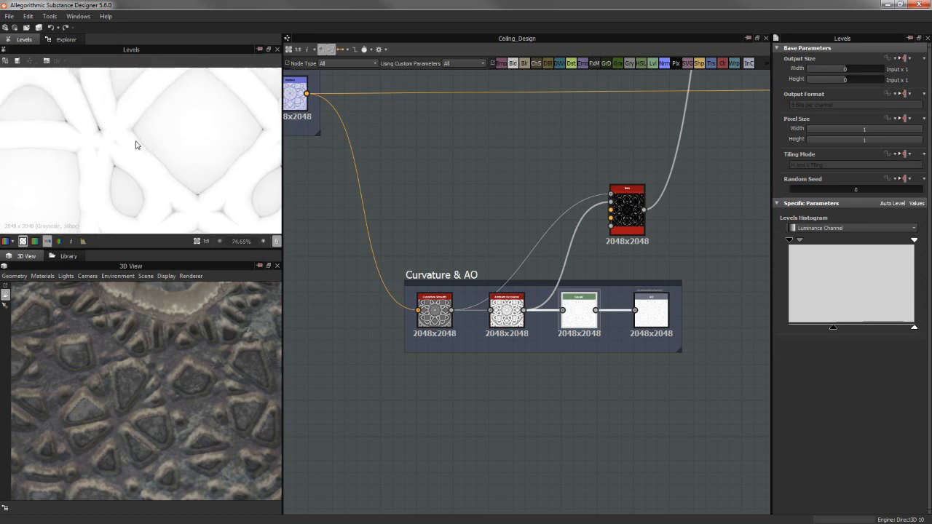
{"action": "middle_click_drag", "start_coordinate": [231, 141], "coordinate": [197, 117]}
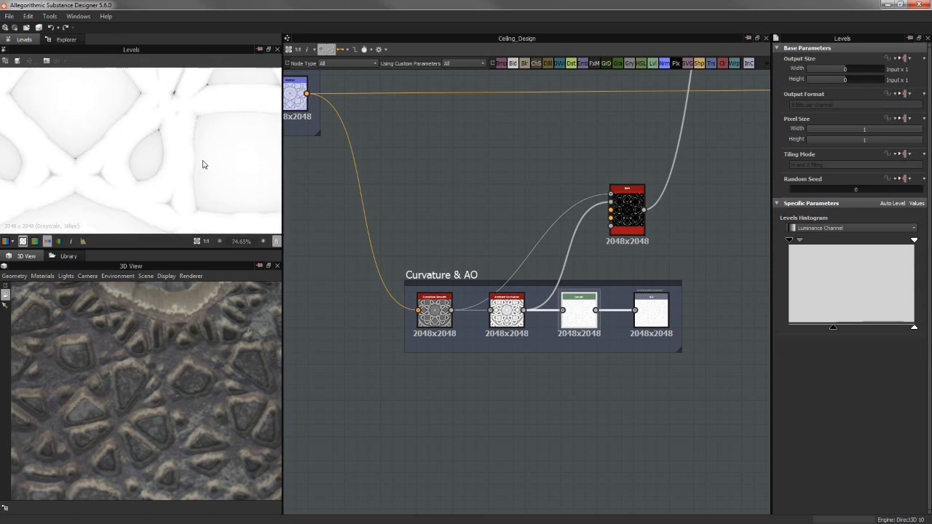
{"action": "double_click", "coordinate": [651, 309]}
{"action": "scroll", "coordinate": [151, 158], "scroll_direction": "up", "scroll_amount": 3}
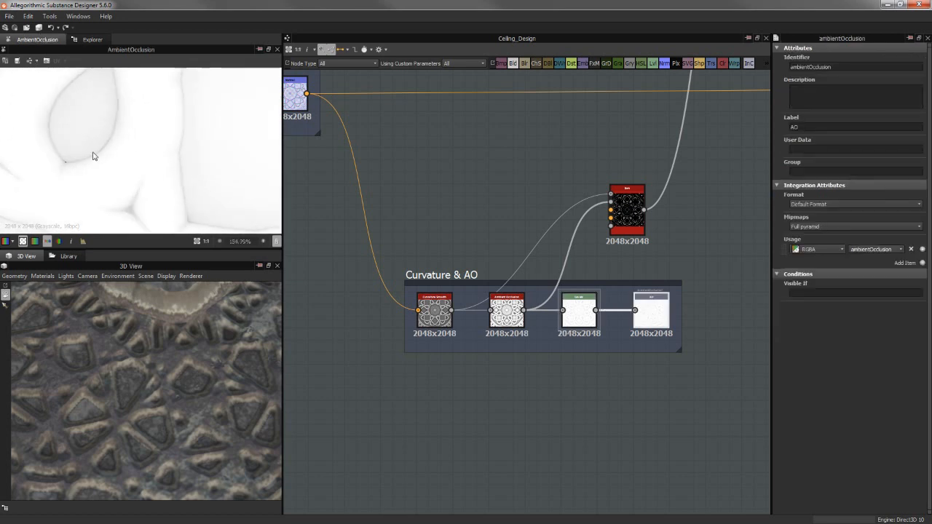
{"action": "scroll", "coordinate": [134, 161], "scroll_direction": "down", "scroll_amount": 6}
View the output and parameters of the Mg_dirt node above the Curvature & AO frame
{"action": "middle_click_drag", "start_coordinate": [596, 193], "coordinate": [592, 231]}
{"action": "double_click", "coordinate": [628, 245]}
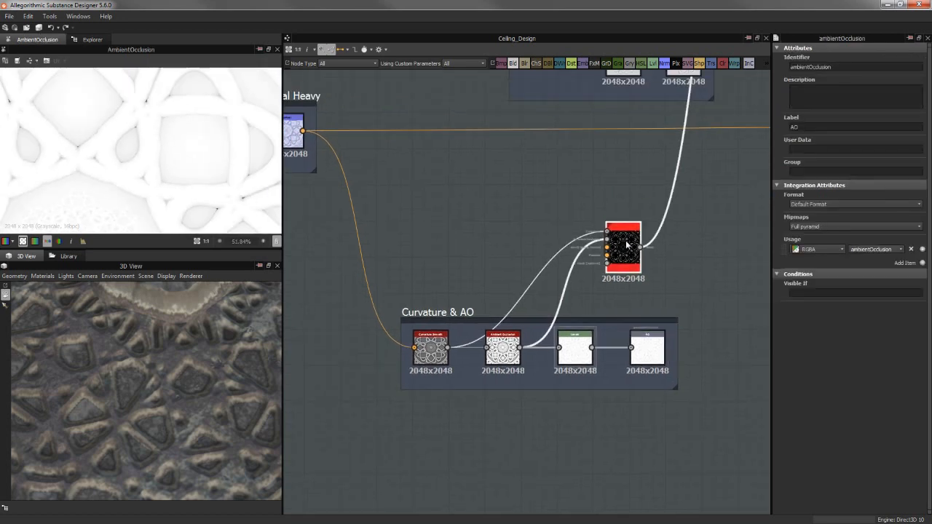
{"action": "scroll", "coordinate": [144, 166], "scroll_direction": "down", "scroll_amount": 3}
{"action": "scroll", "coordinate": [505, 181], "scroll_direction": "down", "scroll_amount": 5}
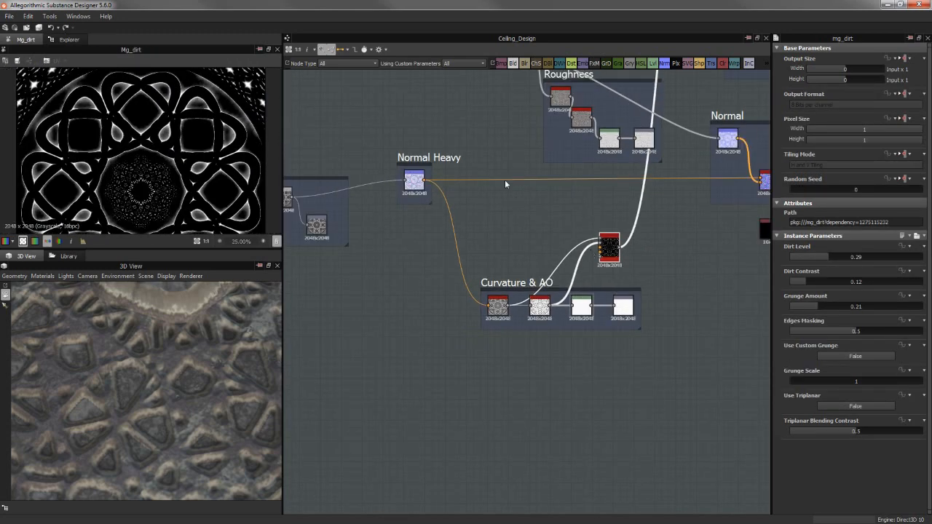
Find the MS frame in the graph and view the output and blending mode of its first Blend node
{"action": "scroll", "coordinate": [457, 239], "scroll_direction": "down", "scroll_amount": 1}
{"action": "middle_click_drag", "start_coordinate": [437, 246], "coordinate": [647, 204]}
{"action": "scroll", "coordinate": [442, 156], "scroll_direction": "down", "scroll_amount": 1}
{"action": "scroll", "coordinate": [443, 155], "scroll_direction": "down", "scroll_amount": 2}
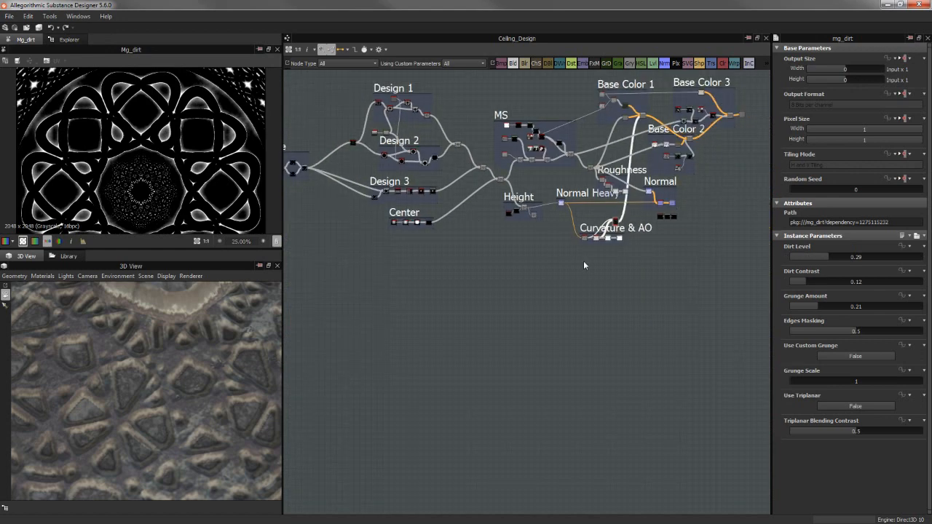
{"action": "middle_click_drag", "start_coordinate": [465, 208], "coordinate": [471, 270]}
{"action": "scroll", "coordinate": [565, 210], "scroll_direction": "up", "scroll_amount": 6}
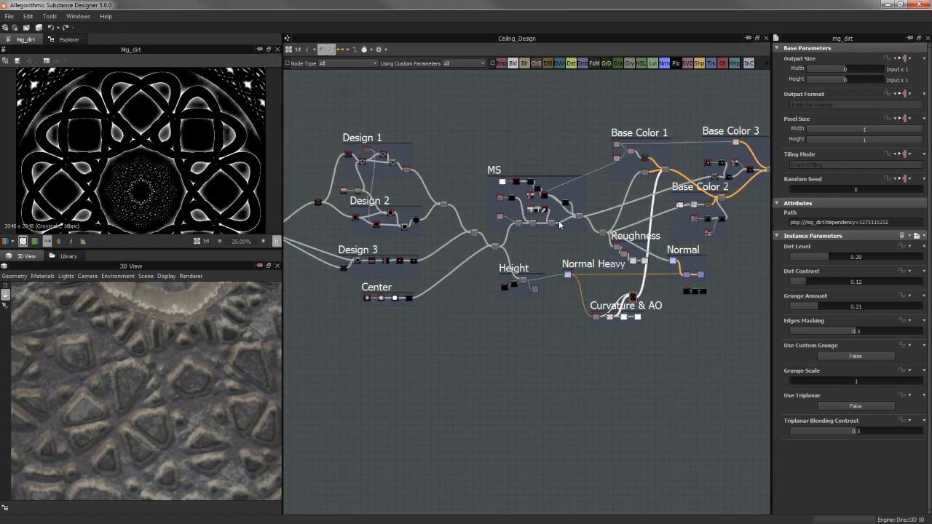
{"action": "scroll", "coordinate": [439, 140], "scroll_direction": "up", "scroll_amount": 2}
{"action": "middle_click_drag", "start_coordinate": [439, 141], "coordinate": [456, 115]}
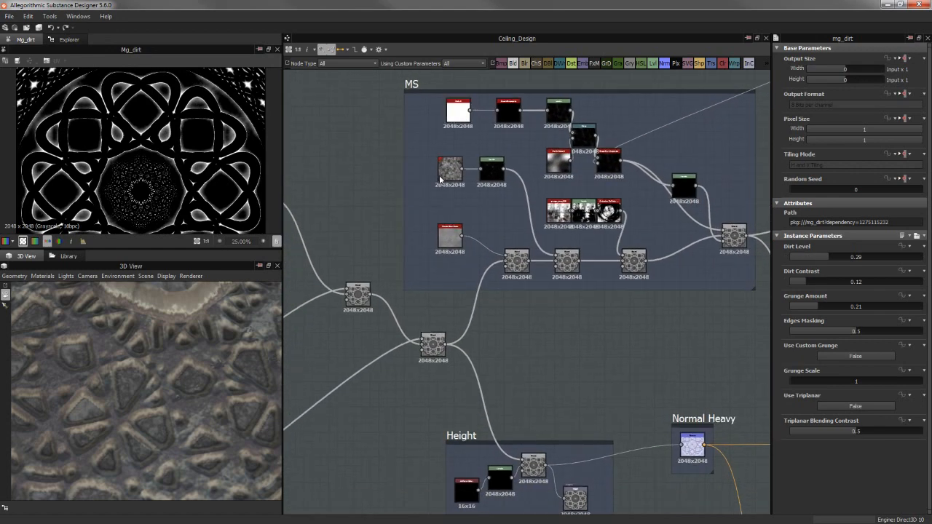
{"action": "scroll", "coordinate": [410, 150], "scroll_direction": "up", "scroll_amount": 3}
{"action": "middle_click_drag", "start_coordinate": [384, 140], "coordinate": [370, 106]}
{"action": "double_click", "coordinate": [541, 315]}
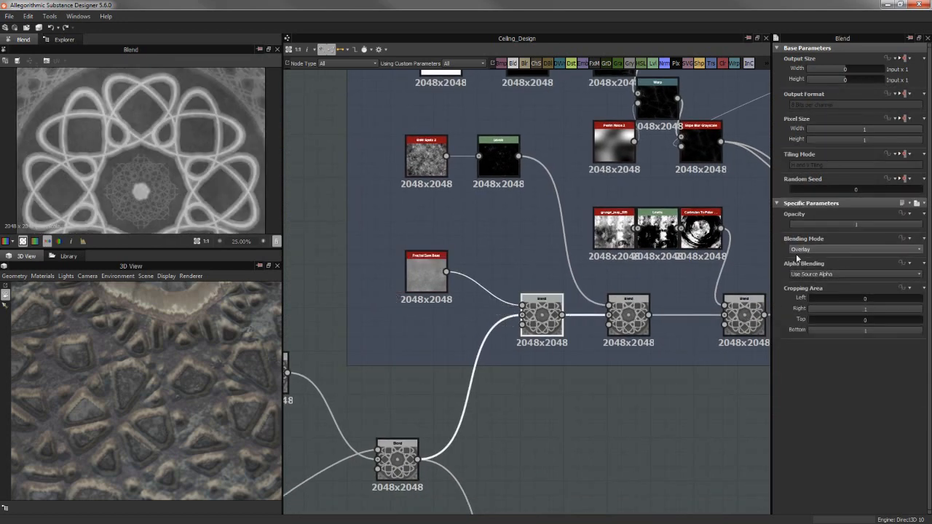
{"action": "scroll", "coordinate": [196, 171], "scroll_direction": "up", "scroll_amount": 4}
{"action": "scroll", "coordinate": [438, 256], "scroll_direction": "down", "scroll_amount": 1}
View the Fractal Sum Base noise and inspect the stone surface of the ornament's crossing bands in 3D
{"action": "double_click", "coordinate": [428, 270]}
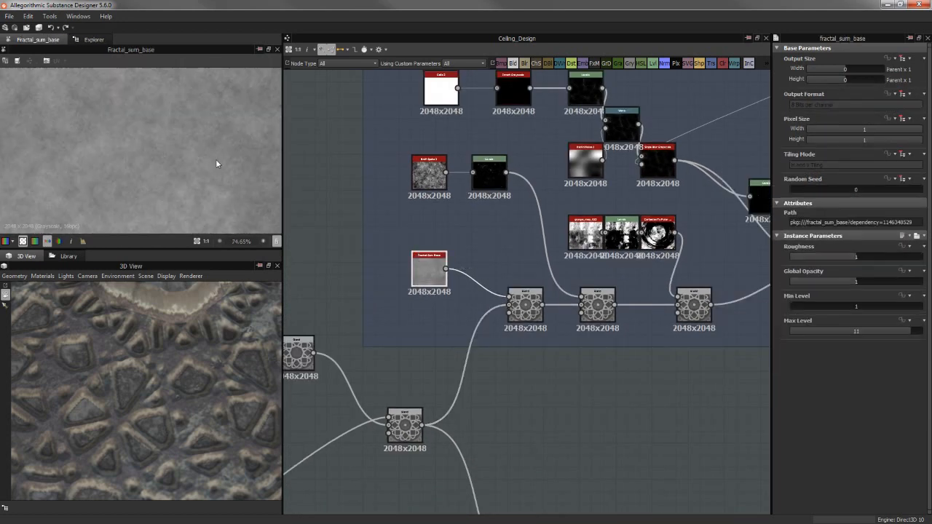
{"action": "scroll", "coordinate": [214, 158], "scroll_direction": "up", "scroll_amount": 3}
{"action": "scroll", "coordinate": [197, 353], "scroll_direction": "up", "scroll_amount": 5}
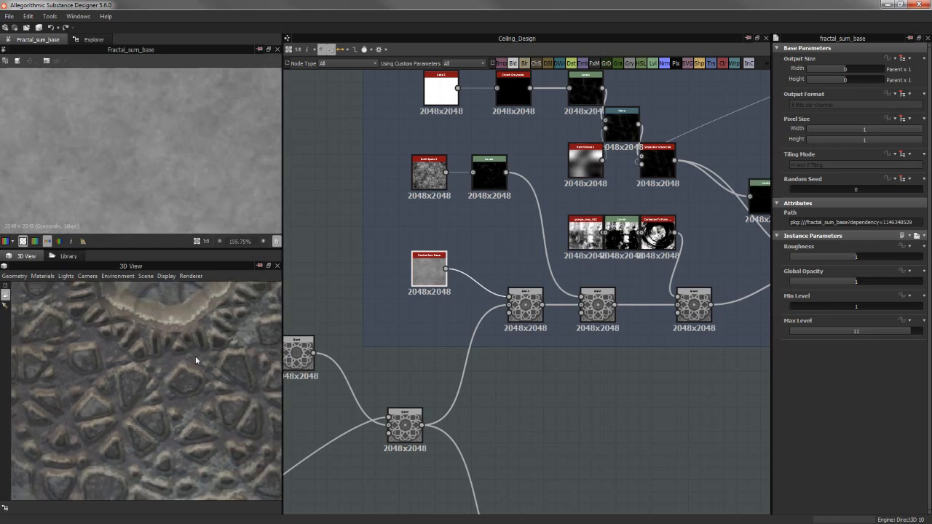
{"action": "scroll", "coordinate": [211, 367], "scroll_direction": "down", "scroll_amount": 5}
{"action": "middle_click_drag", "start_coordinate": [211, 368], "coordinate": [142, 347]}
{"action": "scroll", "coordinate": [159, 353], "scroll_direction": "up", "scroll_amount": 4}
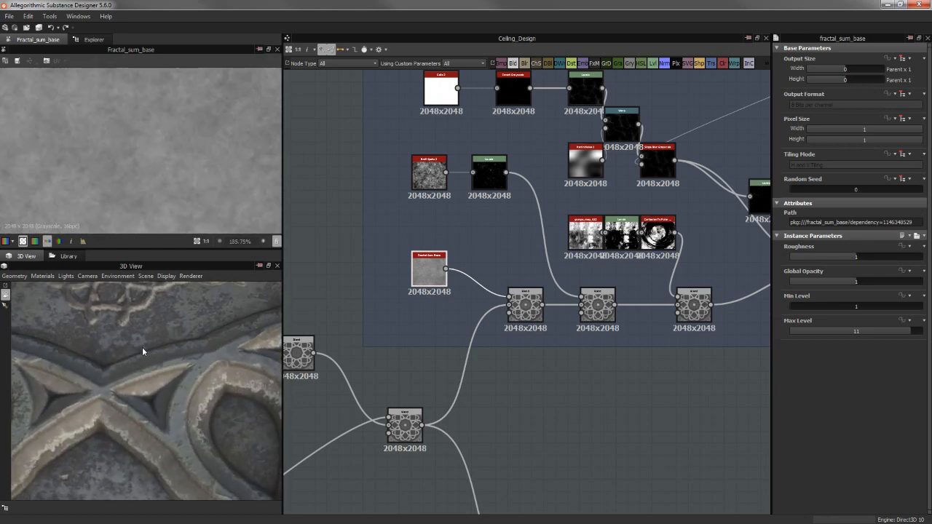
{"action": "left_click_drag", "start_coordinate": [143, 347], "coordinate": [187, 437]}
{"action": "scroll", "coordinate": [180, 334], "scroll_direction": "up", "scroll_amount": 3}
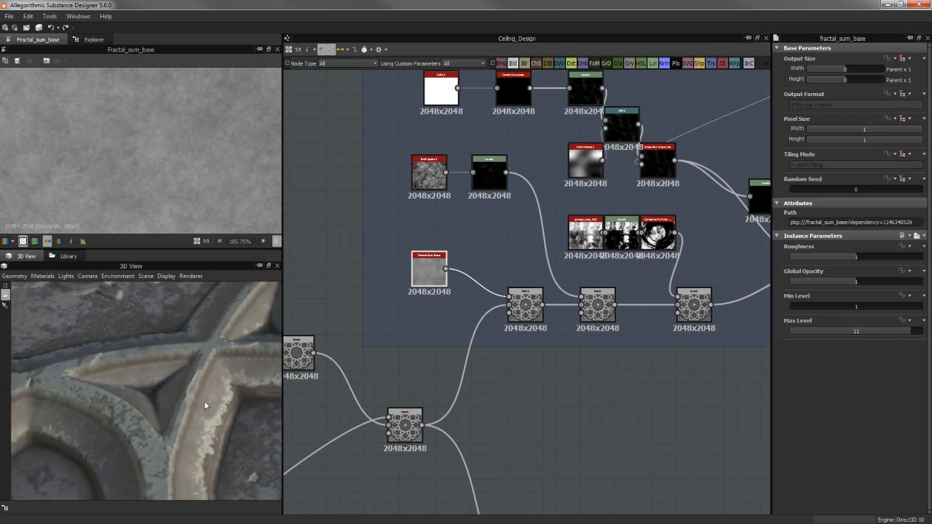
View the first MS Blend node's output and inspect the noise overlaid on the pattern
{"action": "double_click", "coordinate": [525, 306]}
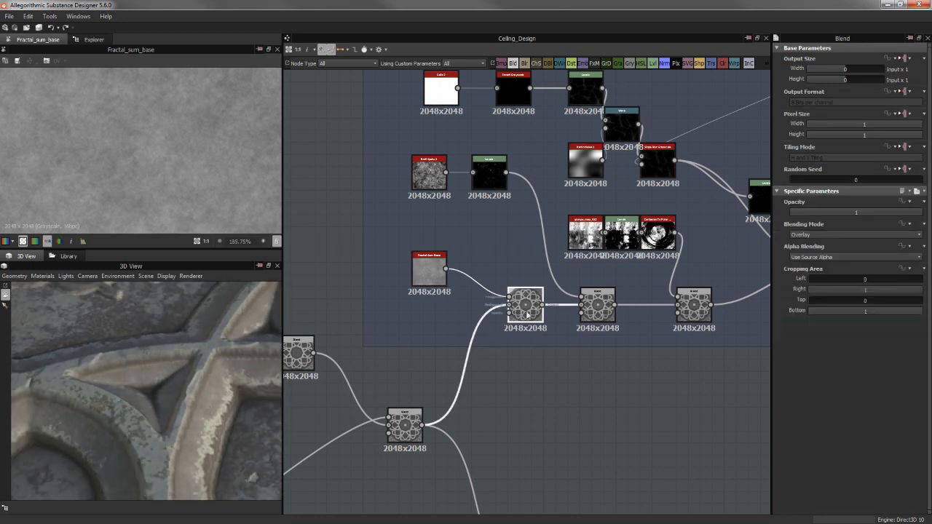
{"action": "scroll", "coordinate": [142, 172], "scroll_direction": "down", "scroll_amount": 10}
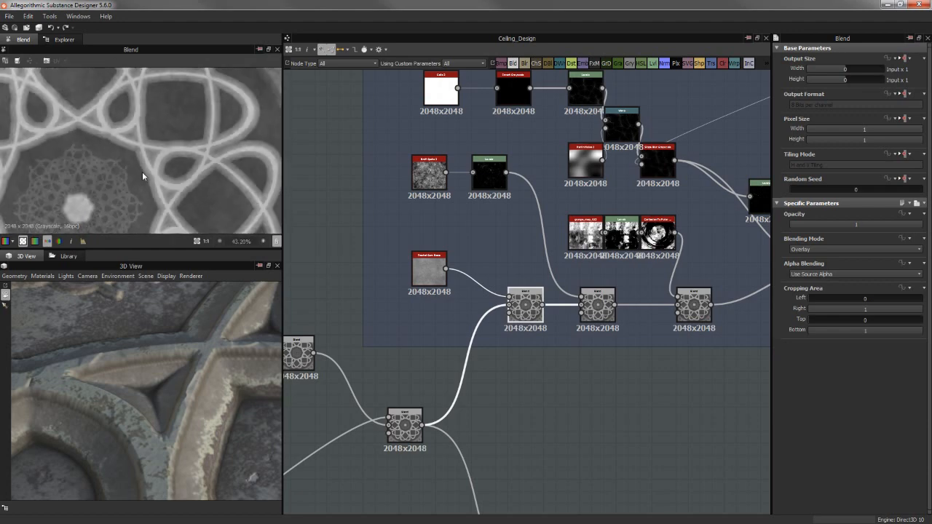
{"action": "scroll", "coordinate": [142, 174], "scroll_direction": "up", "scroll_amount": 6}
{"action": "middle_click_drag", "start_coordinate": [476, 290], "coordinate": [449, 267]}
Move the Fractal Sum Base node slightly farther from its Blend node in the MS frame
{"action": "mouse_move", "coordinate": [409, 249]}
{"action": "left_mouse_down"}
{"action": "mouse_move", "coordinate": [384, 261]}
{"action": "mouse_move", "coordinate": [397, 261]}
{"action": "left_mouse_up"}
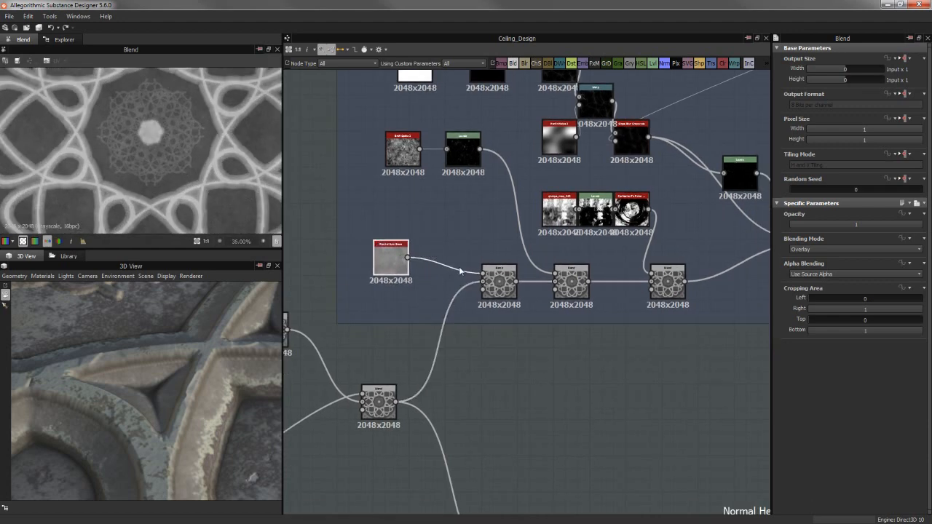
{"action": "scroll", "coordinate": [459, 269], "scroll_direction": "up", "scroll_amount": 3}
{"action": "middle_click_drag", "start_coordinate": [452, 258], "coordinate": [371, 269]}
{"action": "left_click", "coordinate": [447, 383]}
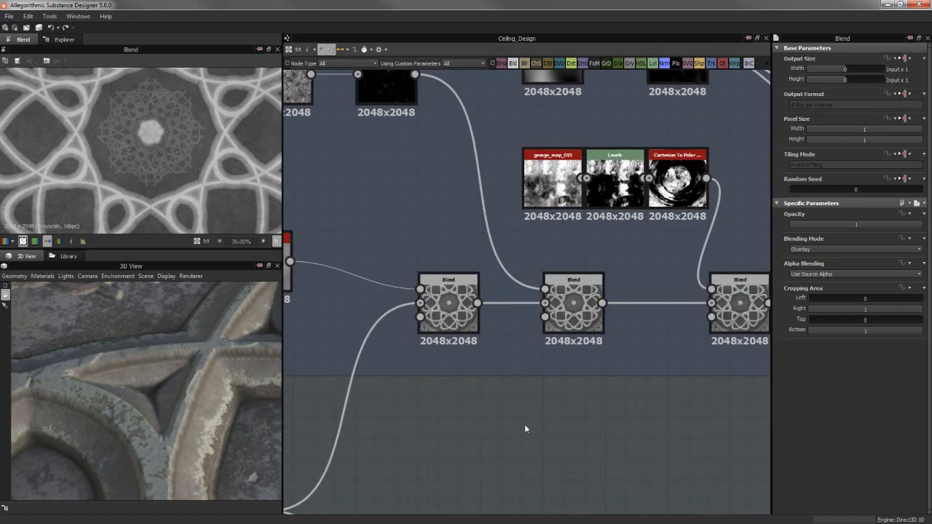
Check the second MS Blend node's settings and view the BnW Spots 2 and Levels outputs feeding it
{"action": "left_click", "coordinate": [449, 298]}
{"action": "left_click", "coordinate": [575, 300]}
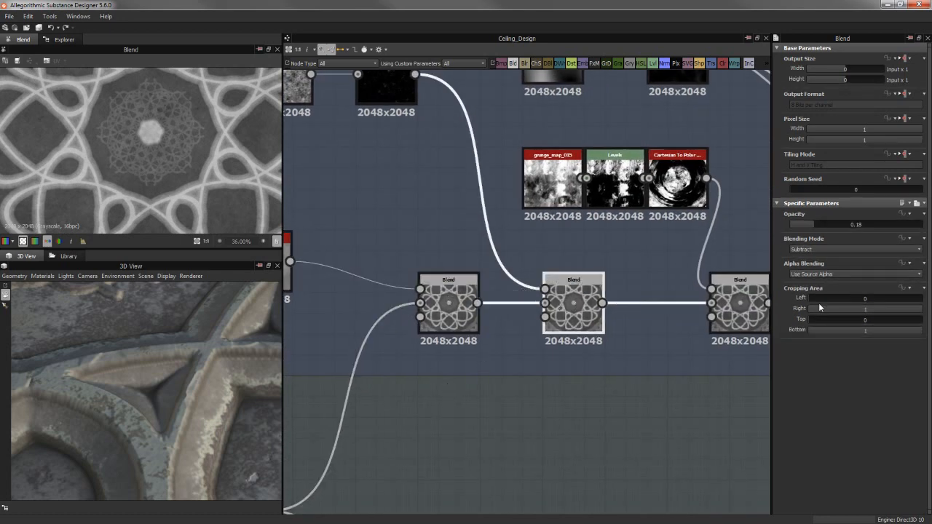
{"action": "middle_click_drag", "start_coordinate": [477, 252], "coordinate": [480, 253]}
{"action": "scroll", "coordinate": [419, 228], "scroll_direction": "up", "scroll_amount": 1}
{"action": "double_click", "coordinate": [359, 198]}
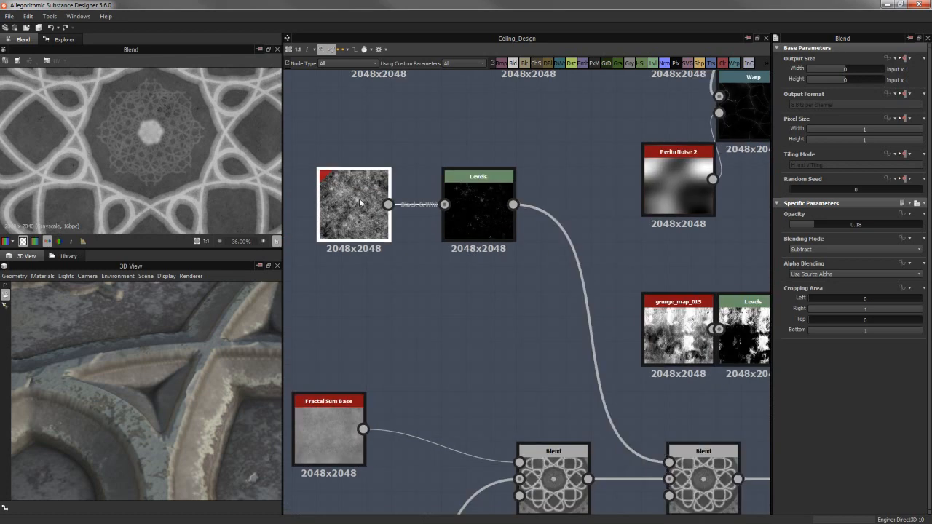
{"action": "scroll", "coordinate": [144, 117], "scroll_direction": "down", "scroll_amount": 3}
{"action": "scroll", "coordinate": [144, 116], "scroll_direction": "up", "scroll_amount": 3}
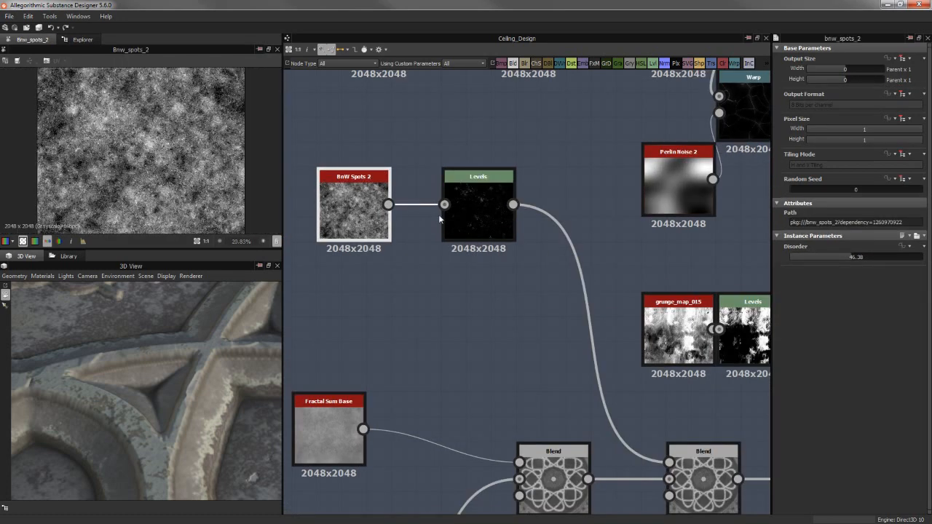
{"action": "double_click", "coordinate": [482, 217]}
{"action": "middle_click_drag", "start_coordinate": [732, 502], "coordinate": [616, 394]}
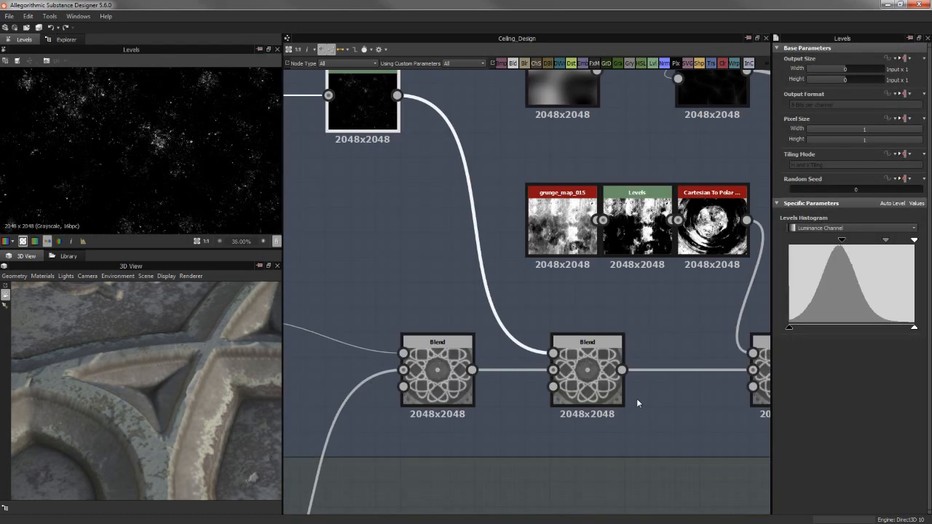
View the second MS Blend node's output and inspect the subtracted spots across the pattern up close
{"action": "double_click", "coordinate": [615, 392]}
{"action": "scroll", "coordinate": [232, 151], "scroll_direction": "up", "scroll_amount": 5}
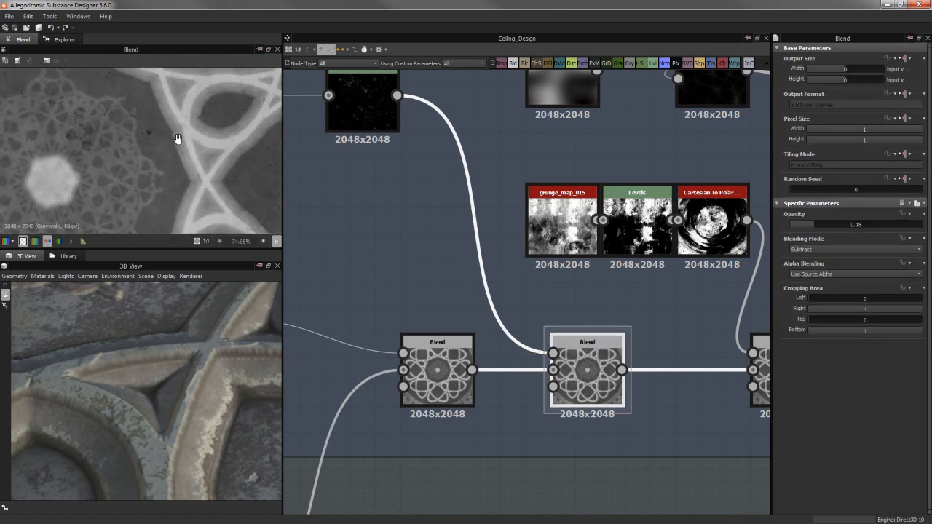
{"action": "middle_click_drag", "start_coordinate": [282, 158], "coordinate": [318, 151]}
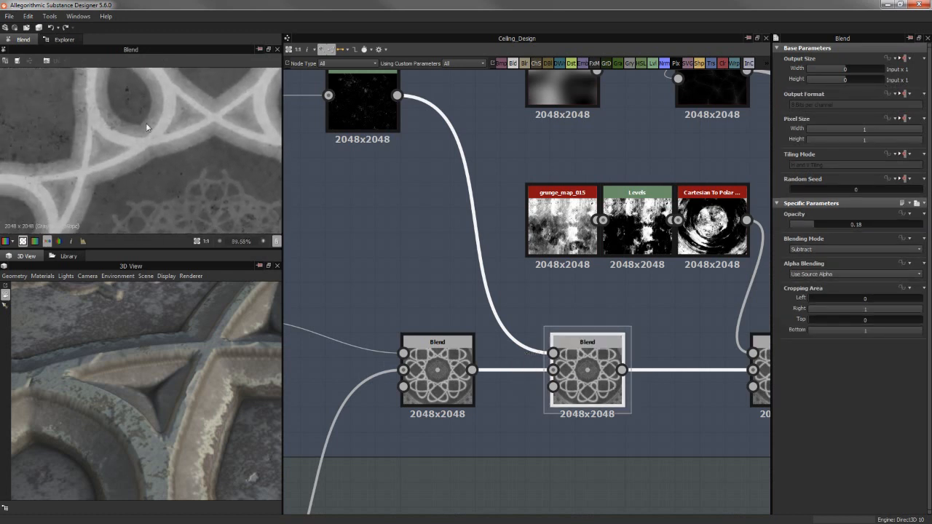
{"action": "middle_click_drag", "start_coordinate": [146, 124], "coordinate": [231, 124]}
{"action": "middle_click_drag", "start_coordinate": [104, 151], "coordinate": [85, 91]}
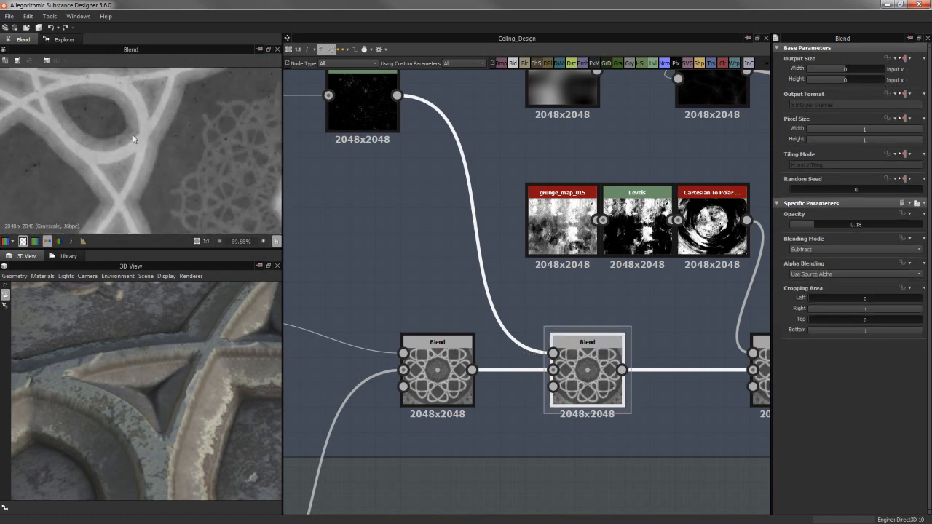
{"action": "middle_click_drag", "start_coordinate": [164, 129], "coordinate": [128, 165]}
View the output and parameters of the grunge_map_015 node that starts the third Blend node's input chain
{"action": "middle_click_drag", "start_coordinate": [482, 313], "coordinate": [270, 293]}
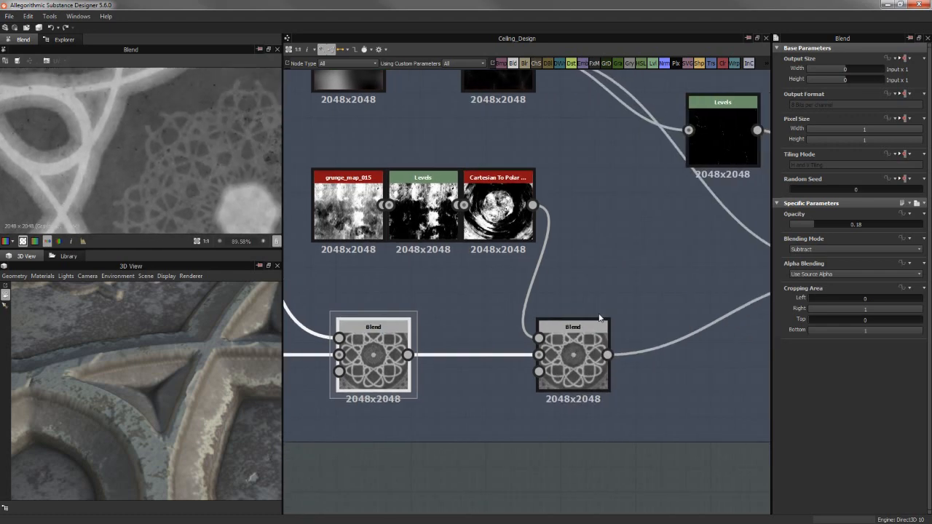
{"action": "middle_click_drag", "start_coordinate": [585, 262], "coordinate": [605, 286]}
{"action": "left_click", "coordinate": [391, 245]}
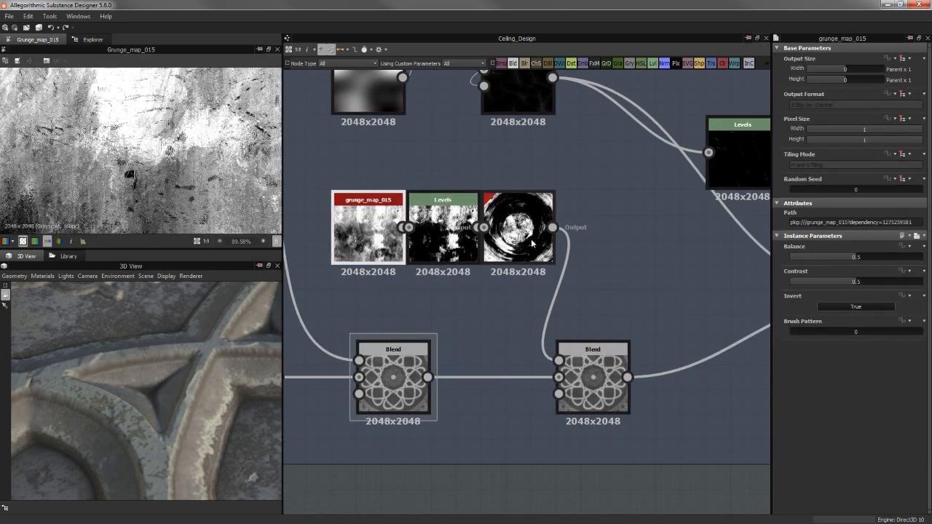
{"action": "middle_click_drag", "start_coordinate": [610, 244], "coordinate": [640, 259]}
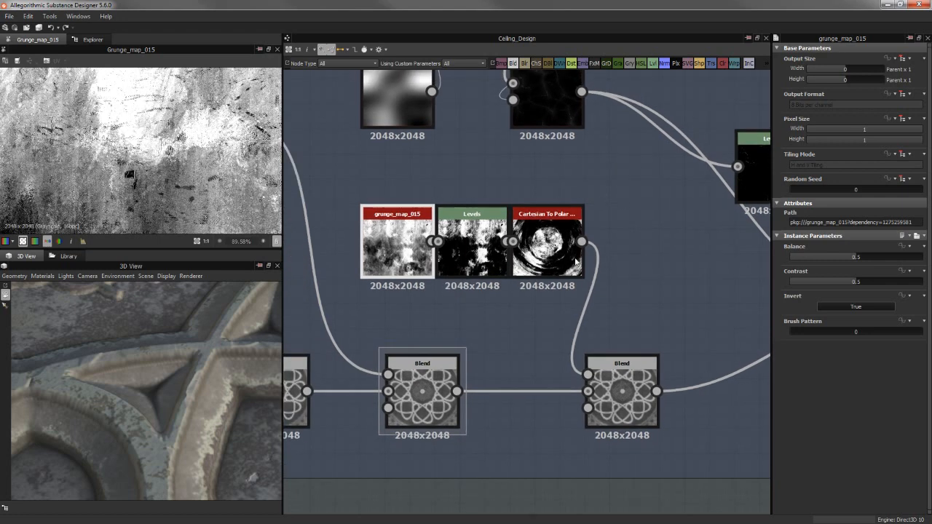
{"action": "scroll", "coordinate": [116, 166], "scroll_direction": "down", "scroll_amount": 5}
{"action": "scroll", "coordinate": [117, 166], "scroll_direction": "up", "scroll_amount": 2}
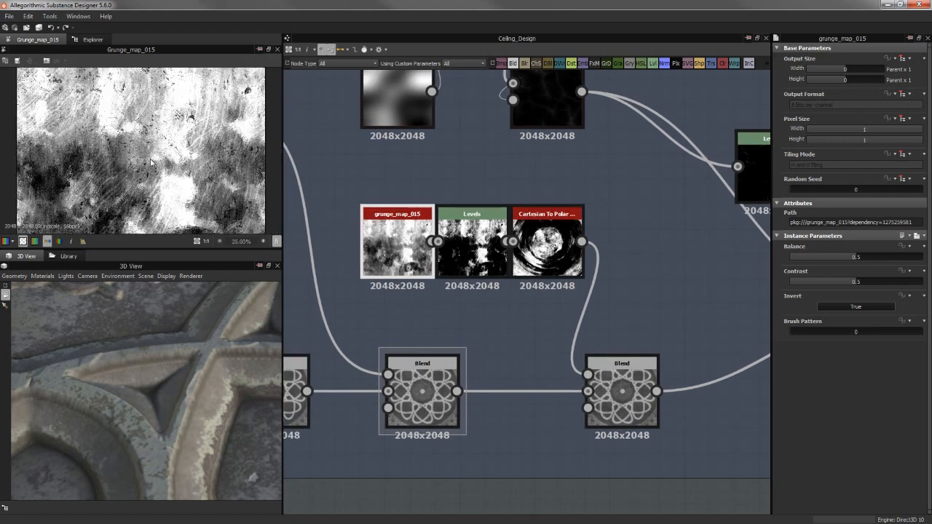
{"action": "scroll", "coordinate": [116, 166], "scroll_direction": "down", "scroll_amount": 1}
View the outputs of the Levels and Cartesian To Polar nodes that follow grunge_map_015
{"action": "left_click", "coordinate": [472, 244]}
{"action": "scroll", "coordinate": [182, 161], "scroll_direction": "down", "scroll_amount": 2}
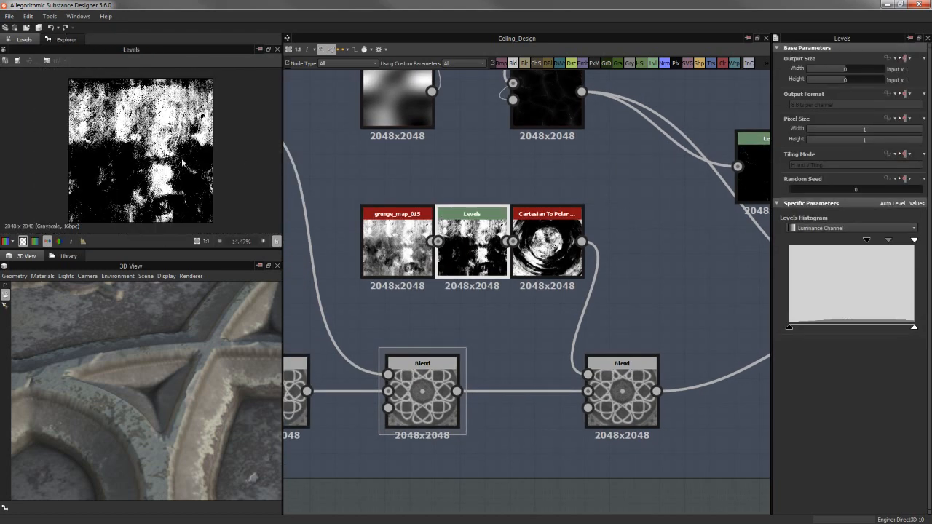
{"action": "left_click", "coordinate": [547, 245]}
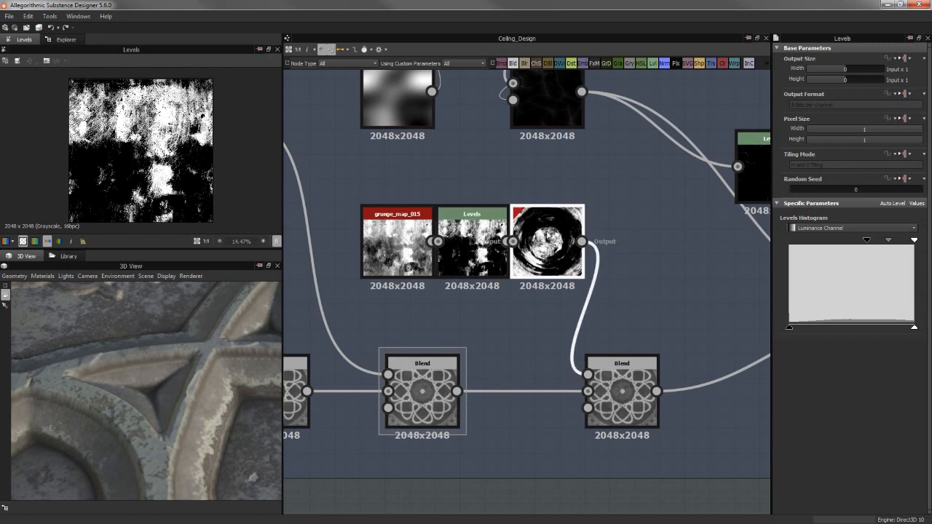
{"action": "scroll", "coordinate": [137, 152], "scroll_direction": "up", "scroll_amount": 3}
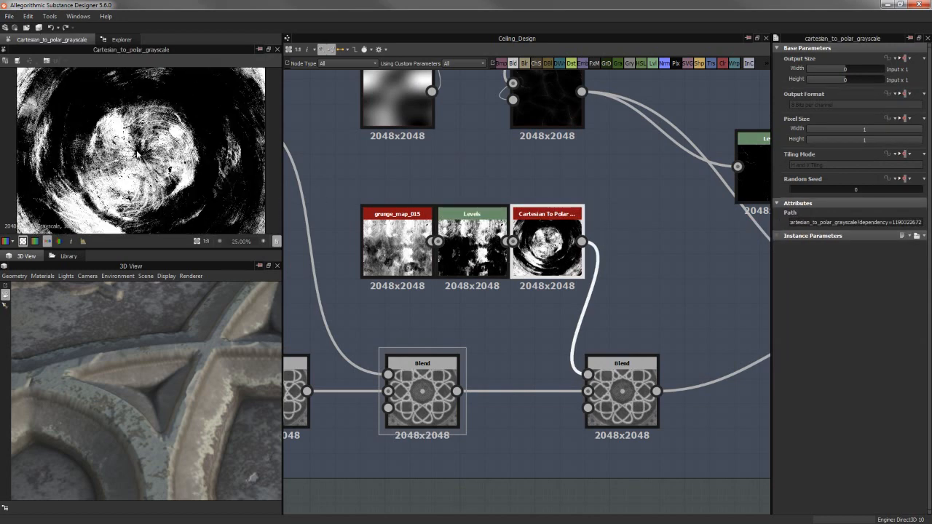
{"action": "scroll", "coordinate": [137, 151], "scroll_direction": "down", "scroll_amount": 4}
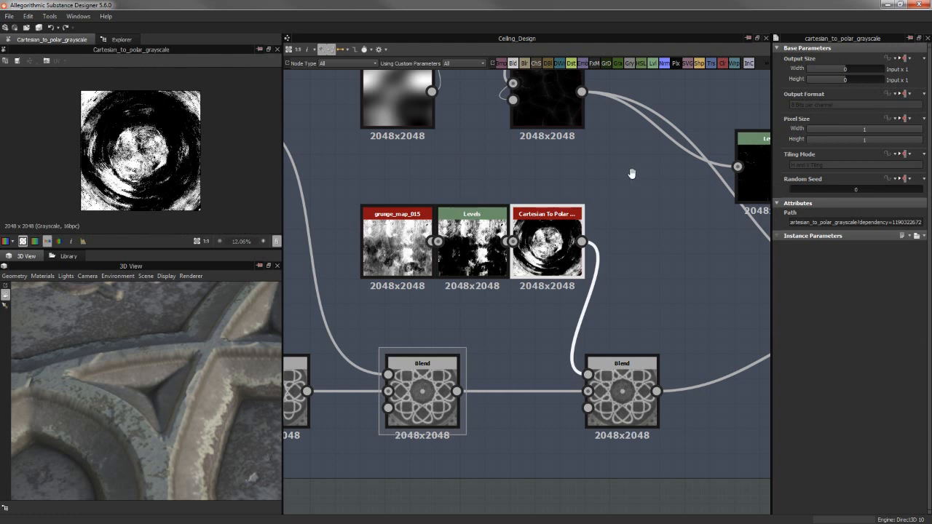
Add a grunge_map_002 node in the empty graph area below the frame
{"action": "middle_click_drag", "start_coordinate": [631, 174], "coordinate": [581, 164]}
{"action": "middle_click_drag", "start_coordinate": [630, 270], "coordinate": [601, 172]}
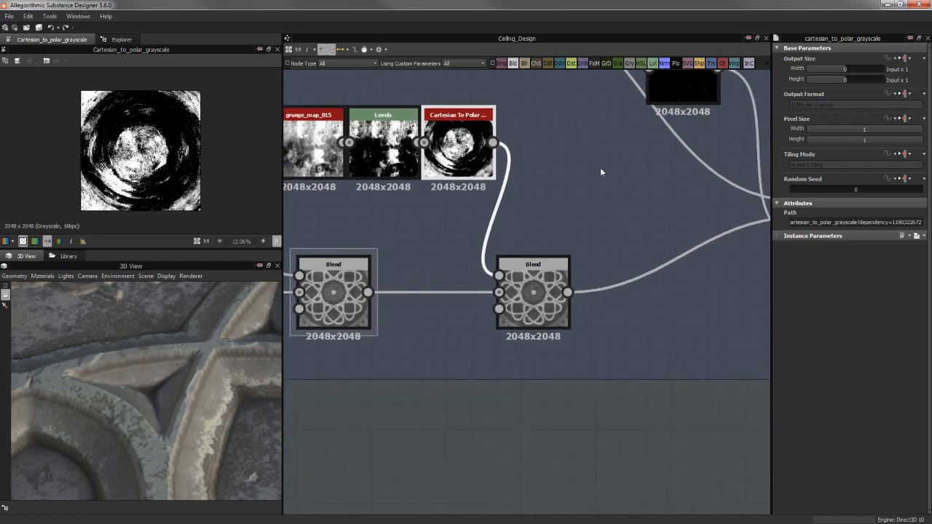
{"action": "scroll", "coordinate": [585, 236], "scroll_direction": "down", "scroll_amount": 3}
{"action": "key", "text": "space"}
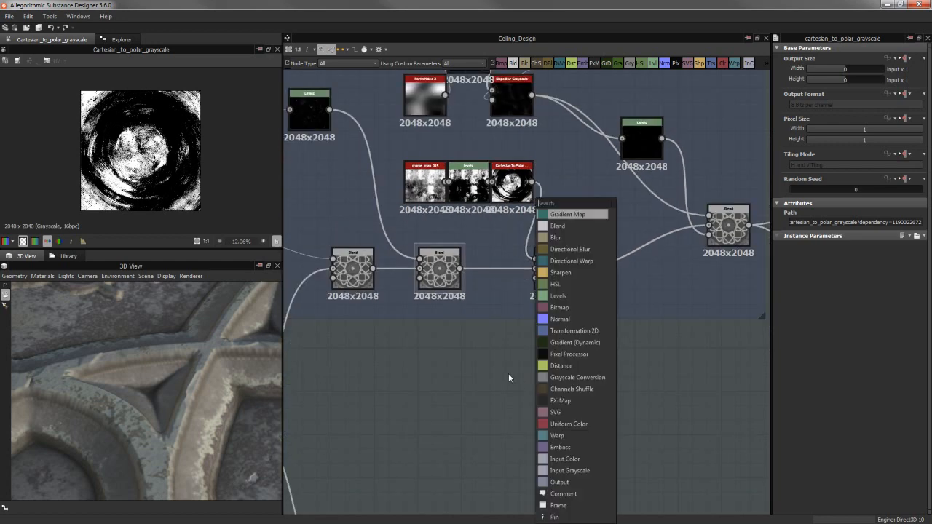
{"action": "type", "text": "gru"}
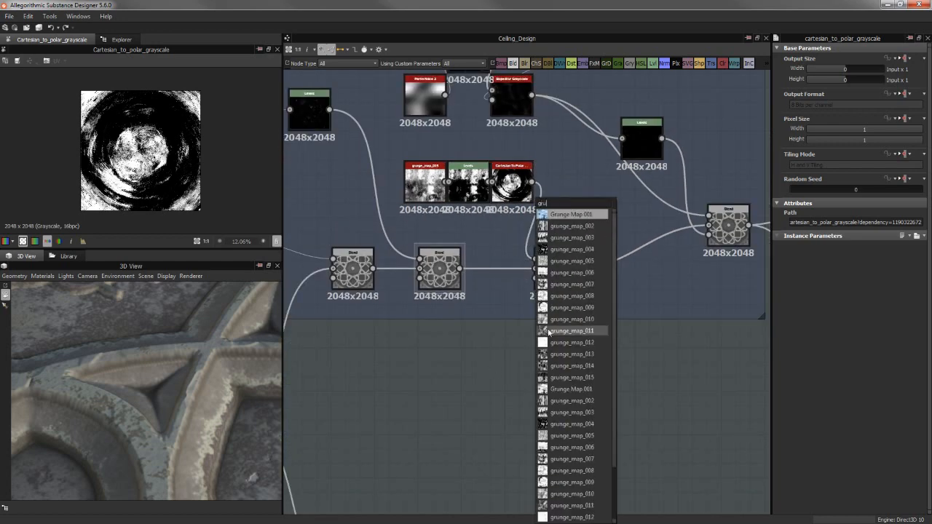
{"action": "left_click", "coordinate": [572, 226]}
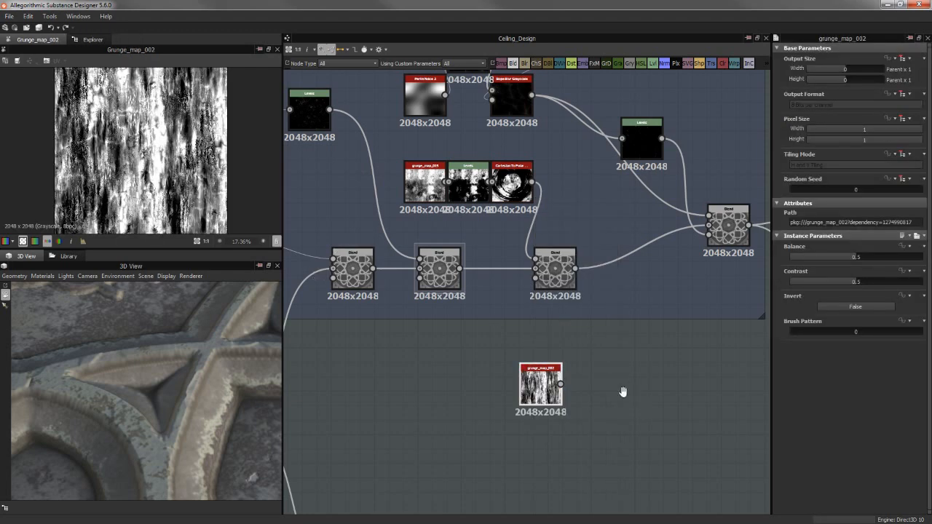
Add a Cartesian To Polar Grayscale node fed by grunge_map_002, line the two nodes up and preview the polar output
{"action": "middle_click_drag", "start_coordinate": [621, 389], "coordinate": [563, 357]}
{"action": "key", "text": "space"}
{"action": "type", "text": "cea"}
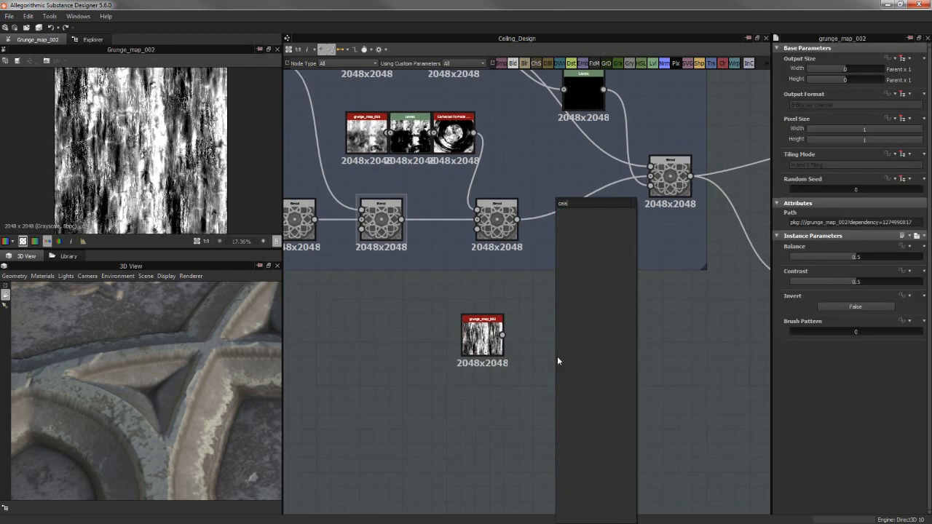
{"action": "key", "text": "BackSpace"}
{"action": "key", "text": "BackSpace"}
{"action": "type", "text": "arte"}
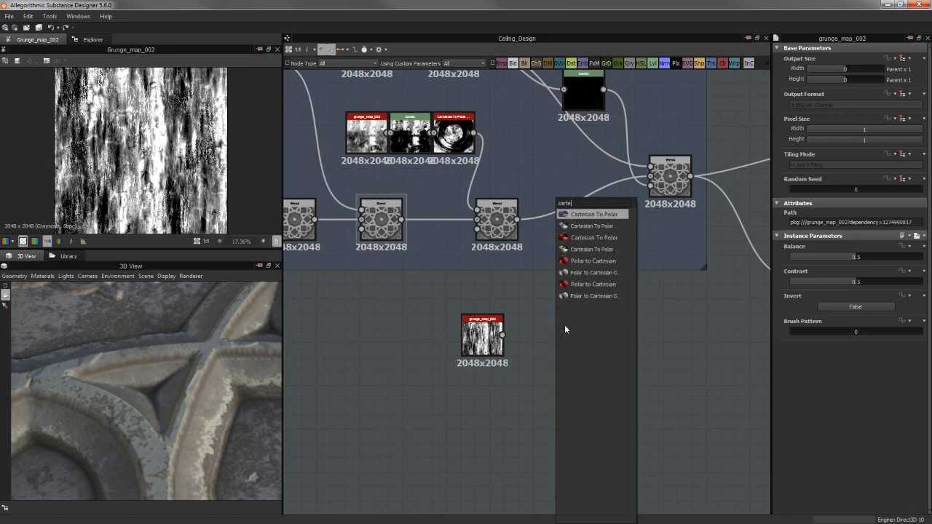
{"action": "left_click", "coordinate": [581, 237]}
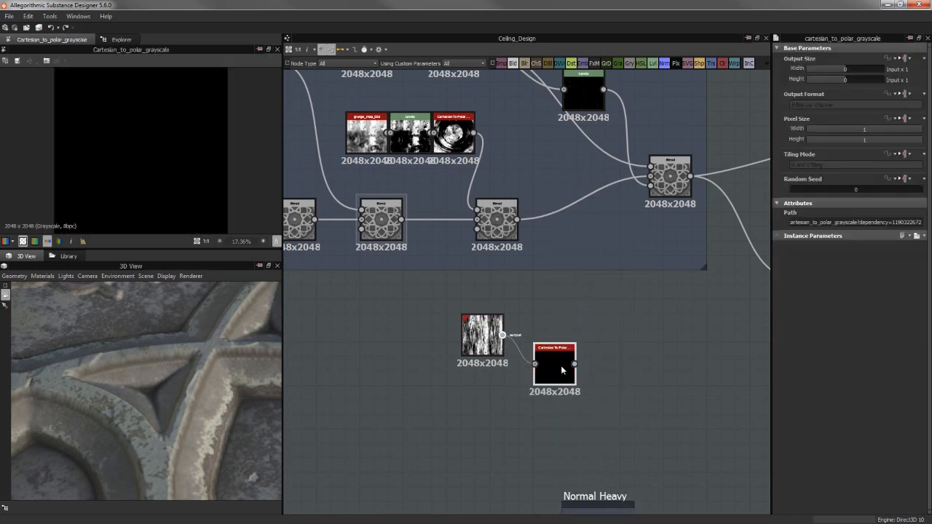
{"action": "left_click_drag", "start_coordinate": [571, 369], "coordinate": [618, 325]}
{"action": "scroll", "coordinate": [144, 174], "scroll_direction": "up", "scroll_amount": 1}
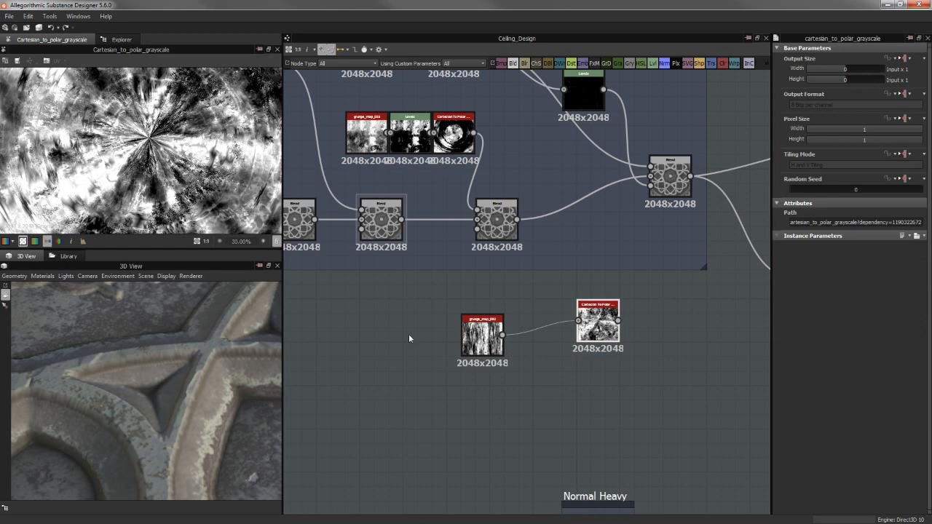
{"action": "left_click_drag", "start_coordinate": [481, 347], "coordinate": [437, 333]}
{"action": "left_click", "coordinate": [118, 39]}
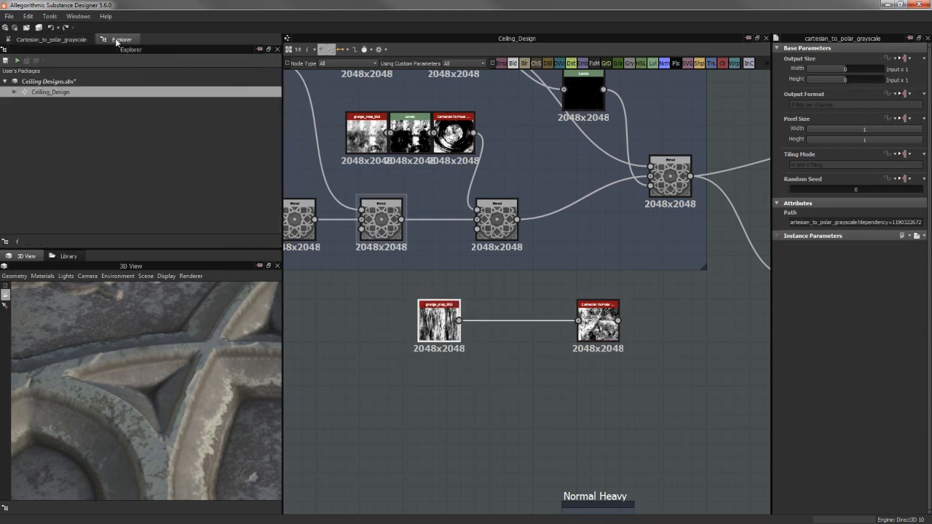
{"action": "left_click", "coordinate": [53, 39]}
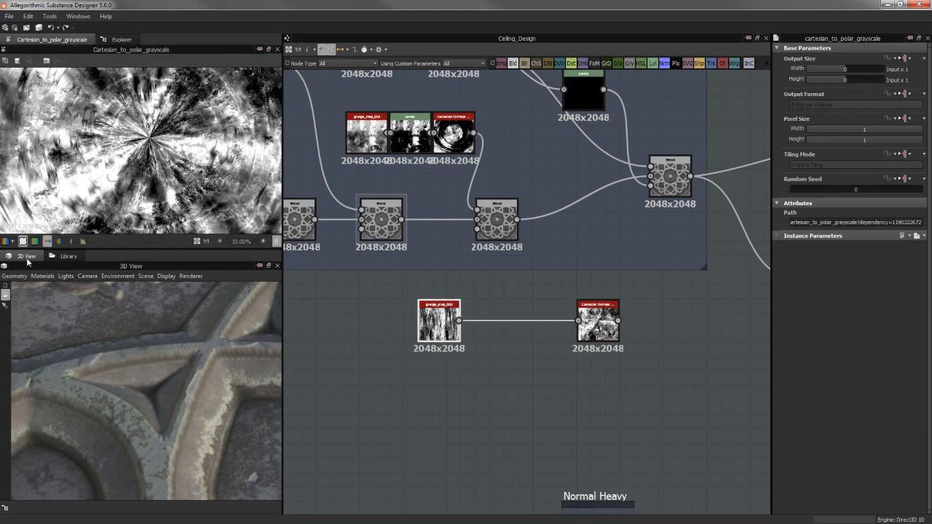
Add a grunge_map_006 node, feed it into the test Cartesian To Polar node instead of grunge_map_002, and view the result
{"action": "middle_click_drag", "start_coordinate": [505, 360], "coordinate": [501, 344]}
{"action": "key", "text": "space"}
{"action": "type", "text": "grd"}
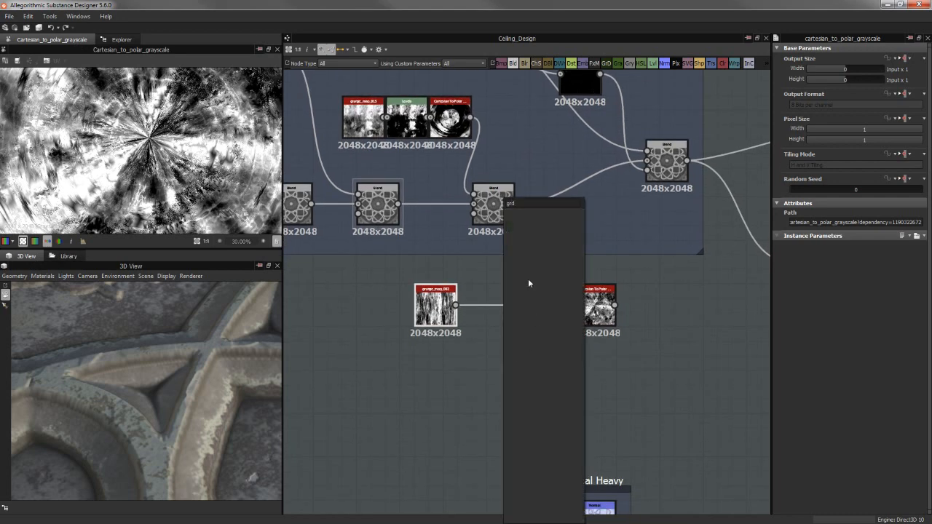
{"action": "key", "text": "BackSpace"}
{"action": "type", "text": "u"}
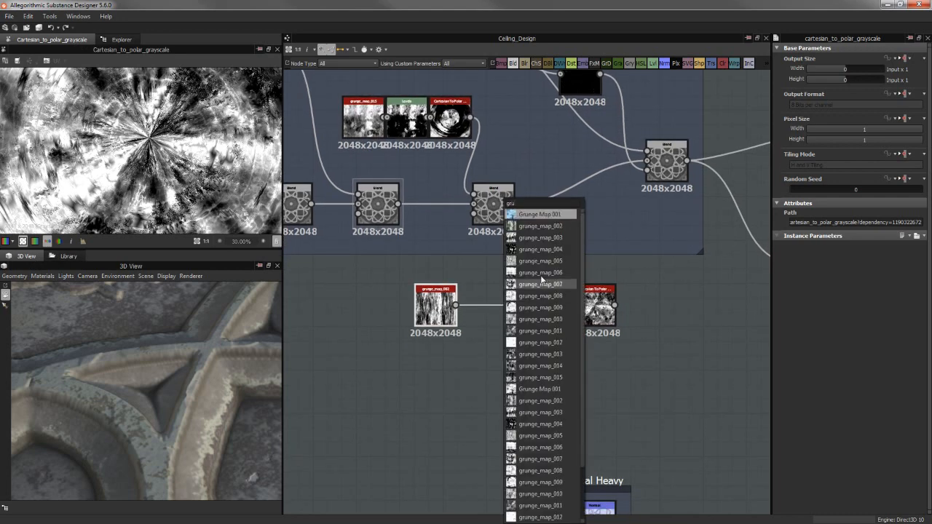
{"action": "left_click", "coordinate": [541, 273]}
{"action": "left_click_drag", "start_coordinate": [530, 348], "coordinate": [575, 304]}
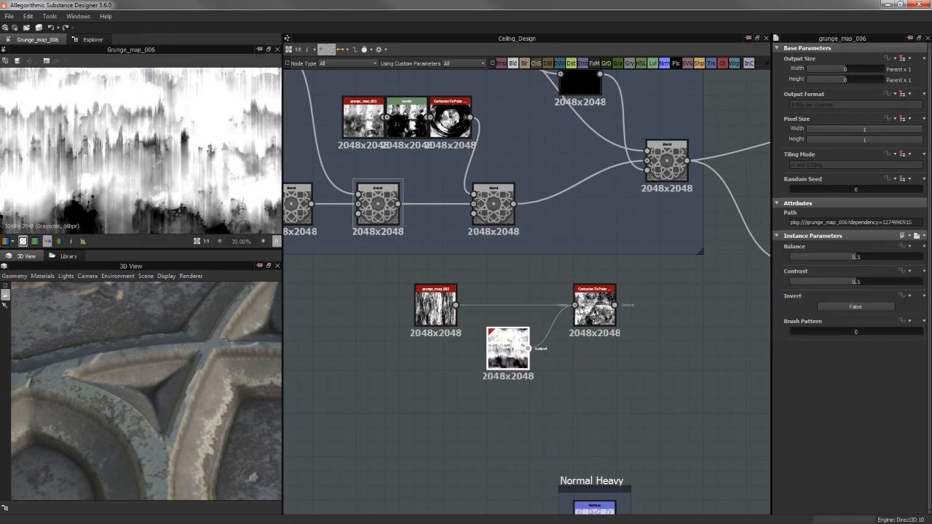
{"action": "double_click", "coordinate": [595, 306]}
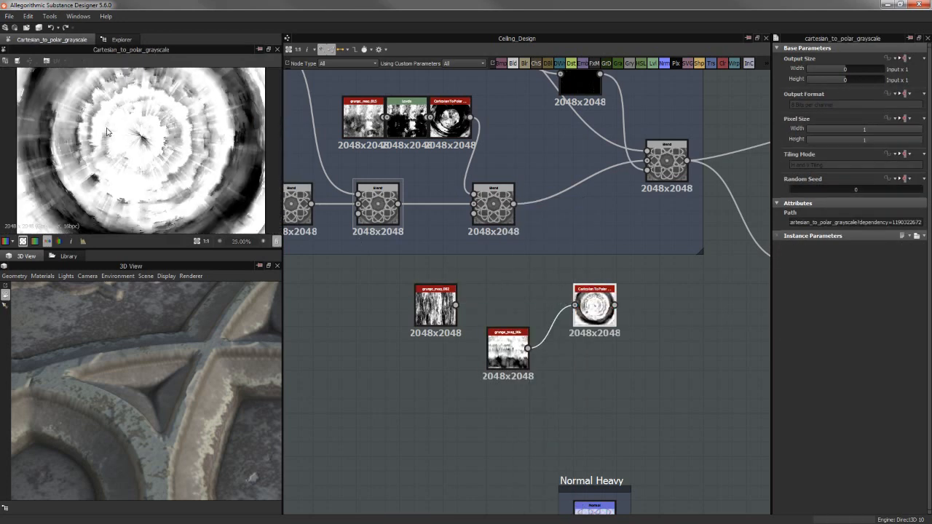
{"action": "scroll", "coordinate": [106, 132], "scroll_direction": "down", "scroll_amount": 3}
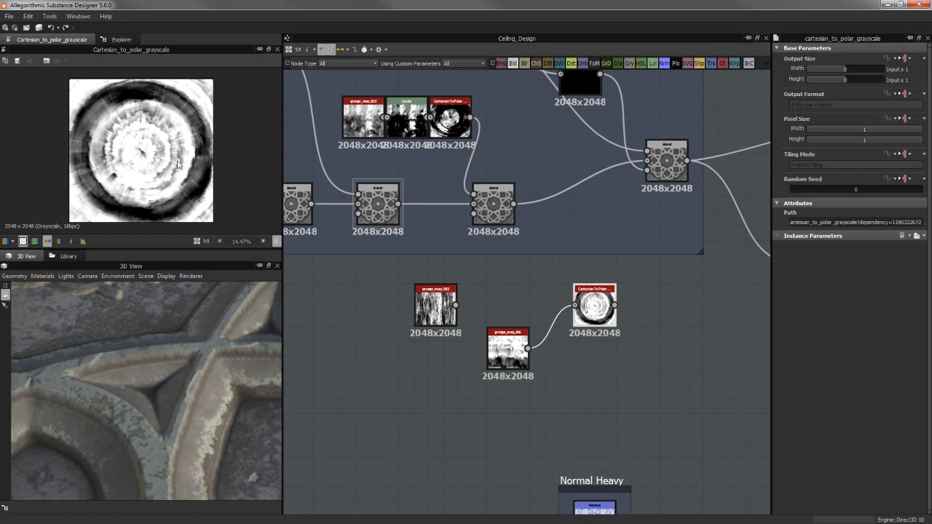
Add a Warp node that takes the test Cartesian To Polar output as its input
{"action": "left_click_drag", "start_coordinate": [605, 320], "coordinate": [585, 327]}
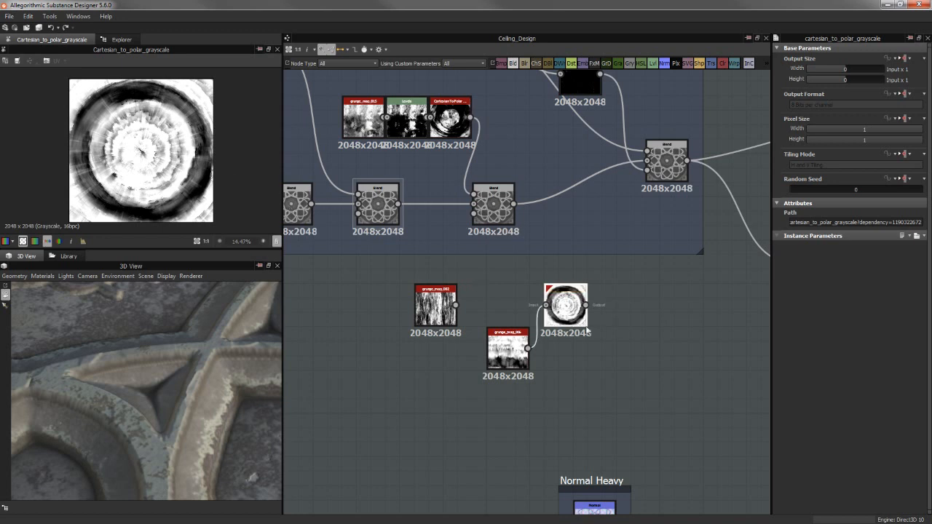
{"action": "left_click", "coordinate": [681, 327]}
{"action": "key", "text": "space"}
{"action": "type", "text": "warp"}
{"action": "left_click", "coordinate": [702, 216]}
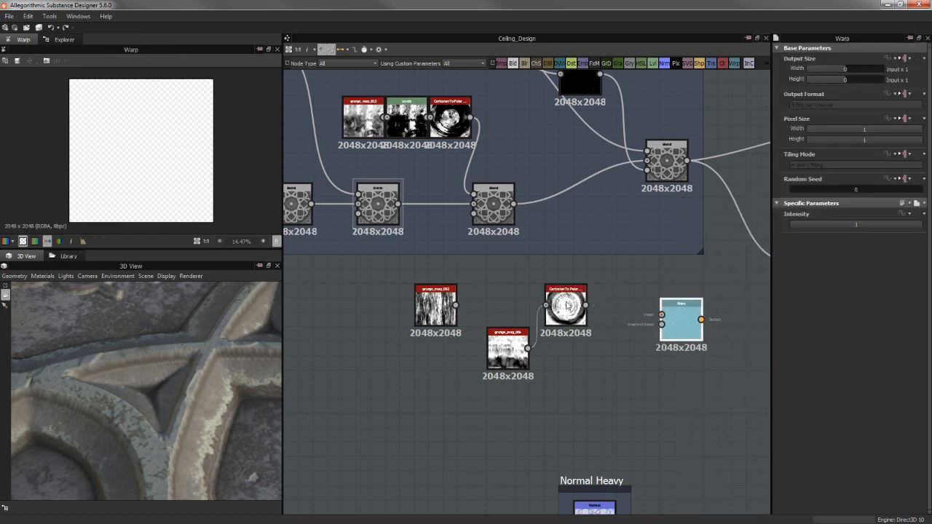
{"action": "left_click_drag", "start_coordinate": [681, 317], "coordinate": [679, 318]}
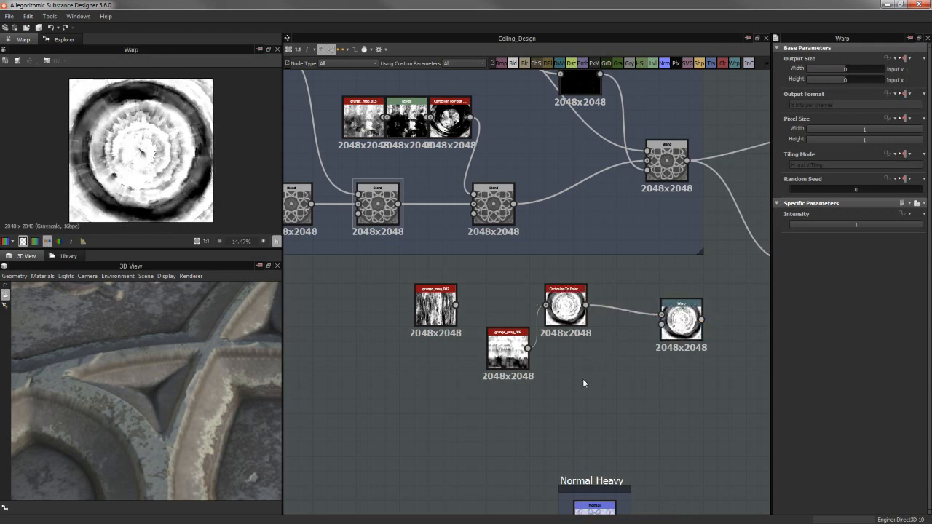
Connect a new Perlin Noise 2 node to the Warp's gradient input and set the Warp intensity to 5
{"action": "key", "text": "space"}
{"action": "type", "text": "perl"}
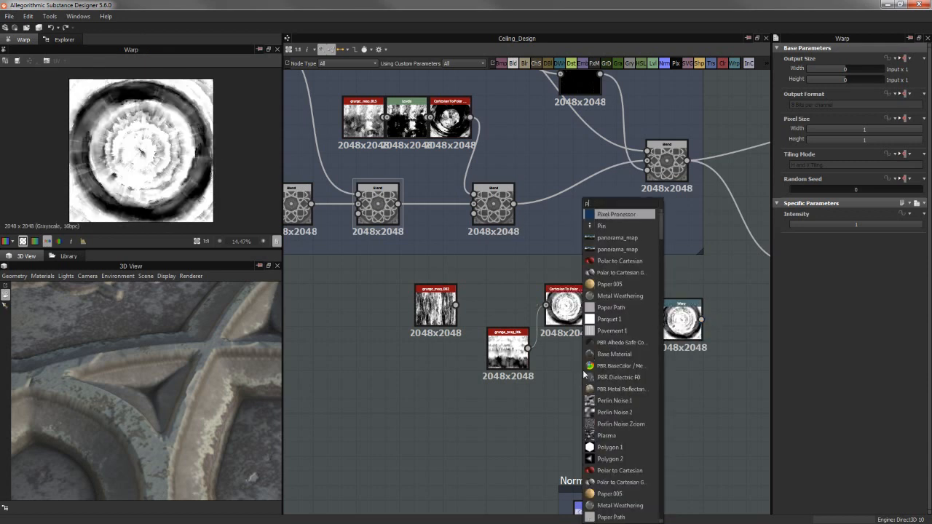
{"action": "left_click", "coordinate": [615, 226]}
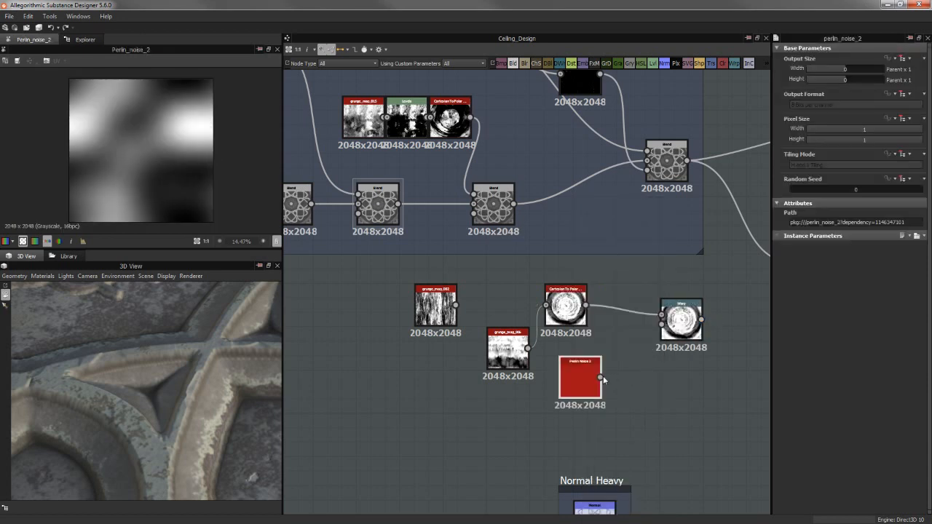
{"action": "left_click", "coordinate": [679, 332]}
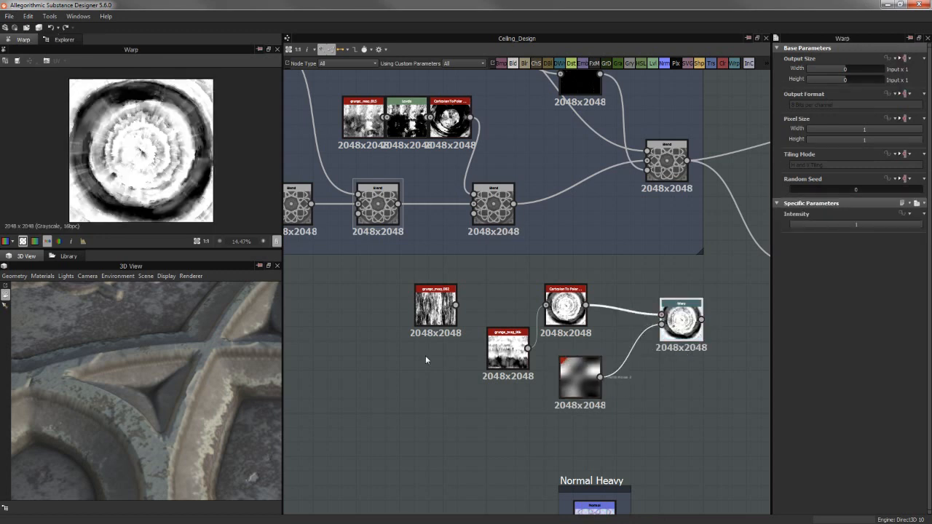
{"action": "left_click", "coordinate": [852, 225]}
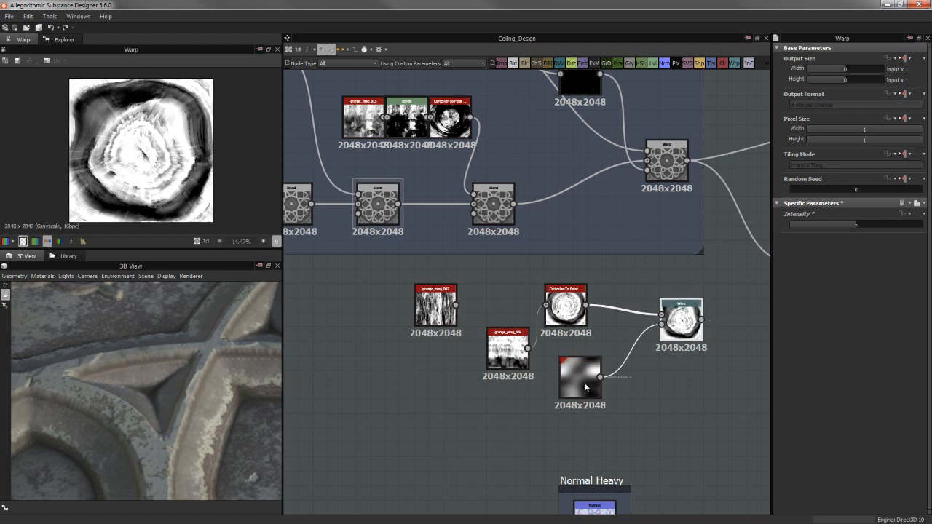
Add a Perlin Noise Zoom node and use it as the Warp's gradient input in place of Perlin Noise 2
{"action": "left_click_drag", "start_coordinate": [585, 387], "coordinate": [543, 401]}
{"action": "left_click", "coordinate": [610, 401]}
{"action": "key", "text": "space"}
{"action": "type", "text": "per"}
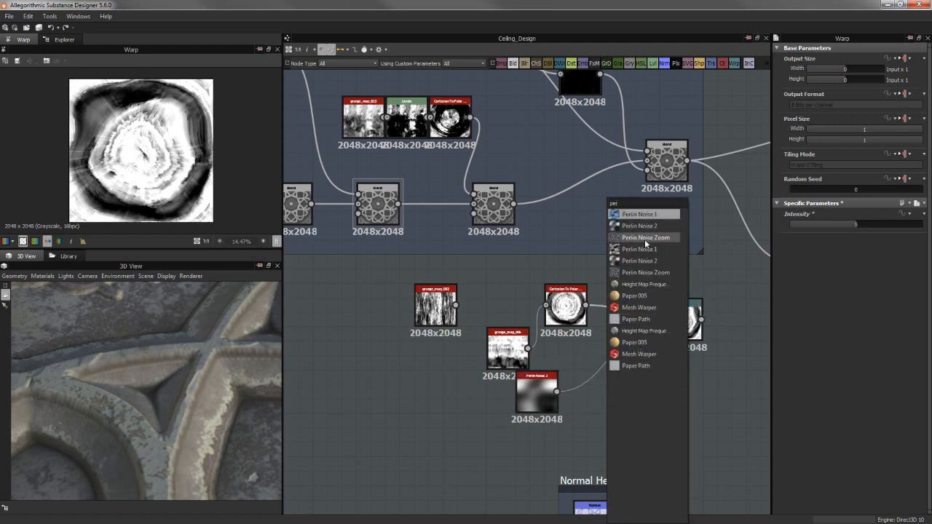
{"action": "left_click", "coordinate": [645, 240]}
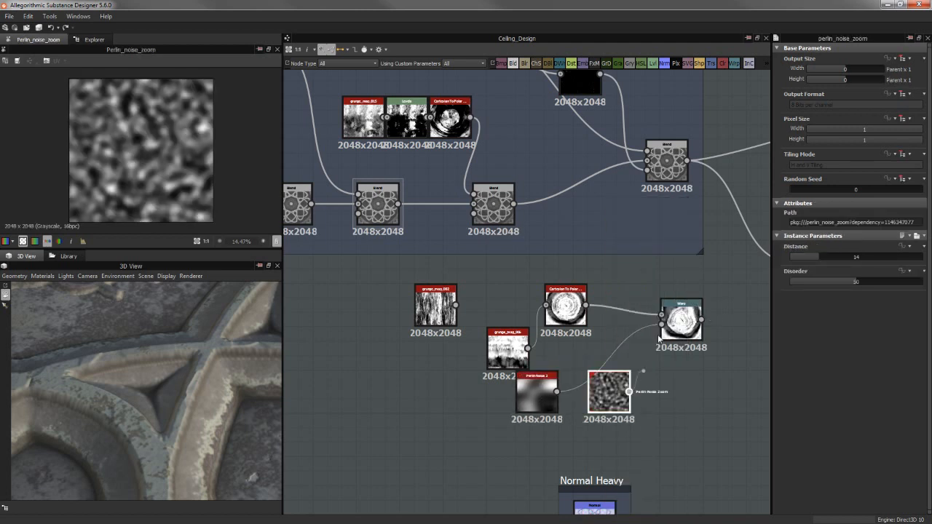
{"action": "left_click_drag", "start_coordinate": [629, 392], "coordinate": [661, 324]}
Lower the Warp's intensity to 0.62 and inspect the distorted rings up close
{"action": "left_click", "coordinate": [685, 332]}
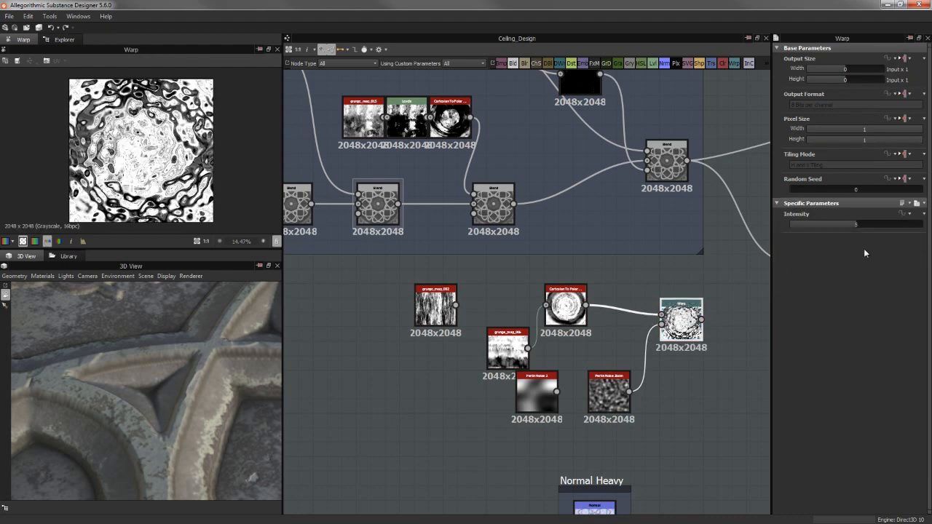
{"action": "mouse_move", "coordinate": [804, 228]}
{"action": "left_mouse_down"}
{"action": "mouse_move", "coordinate": [812, 228]}
{"action": "mouse_move", "coordinate": [785, 228]}
{"action": "mouse_move", "coordinate": [798, 226]}
{"action": "left_mouse_up"}
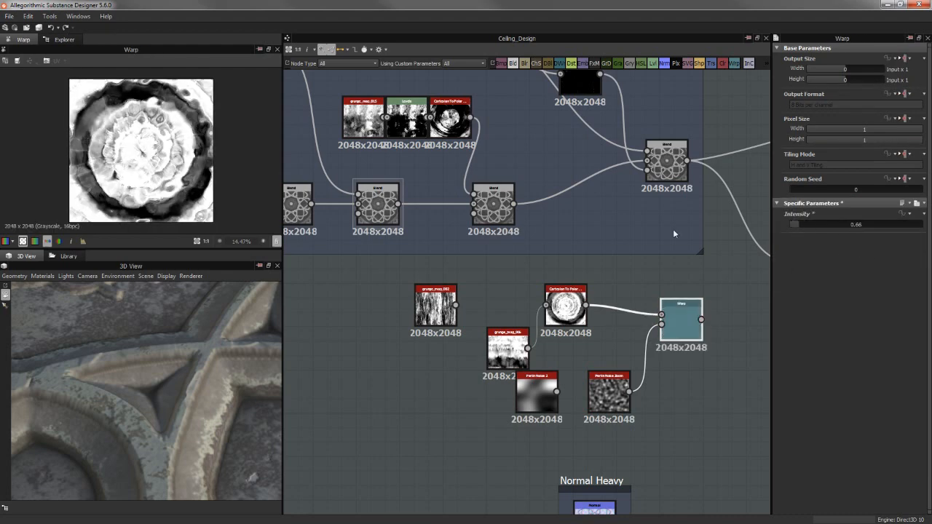
{"action": "scroll", "coordinate": [165, 153], "scroll_direction": "up", "scroll_amount": 3}
{"action": "scroll", "coordinate": [157, 89], "scroll_direction": "down", "scroll_amount": 1}
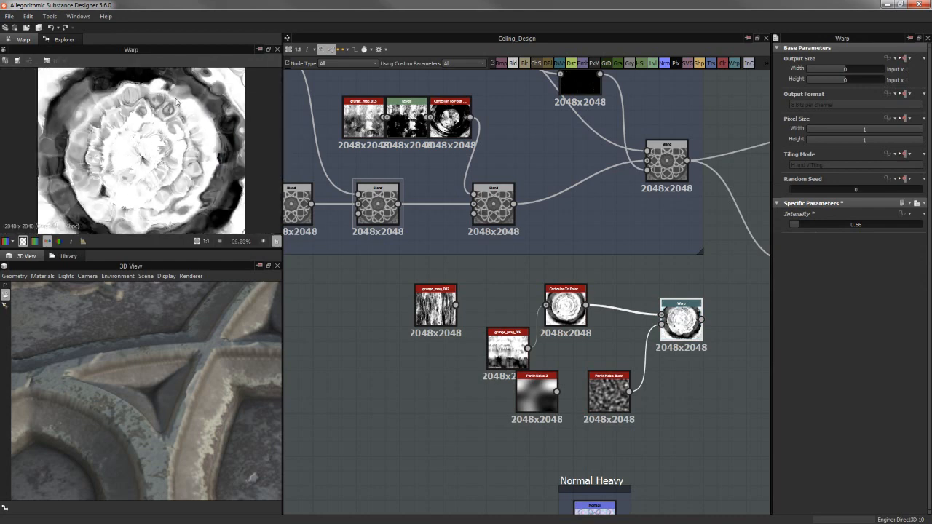
{"action": "scroll", "coordinate": [210, 167], "scroll_direction": "down", "scroll_amount": 1}
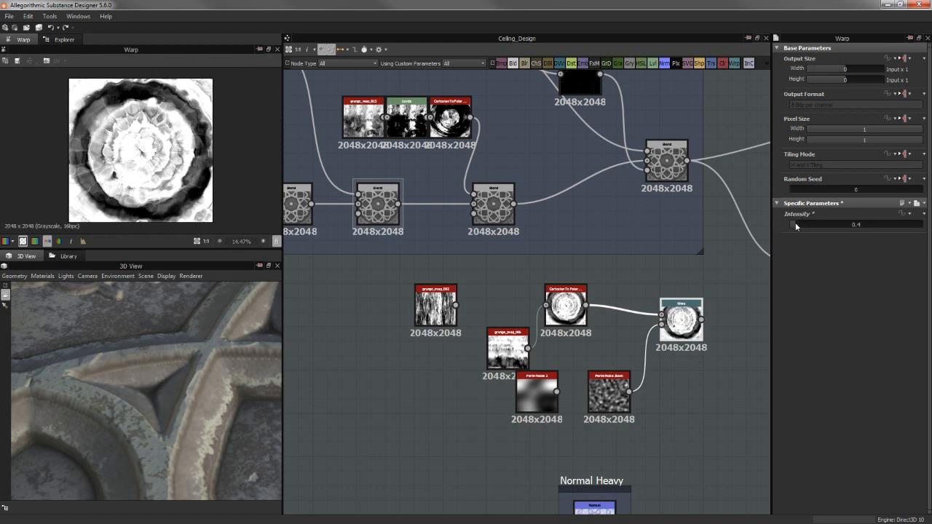
{"action": "left_click_drag", "start_coordinate": [796, 226], "coordinate": [795, 226]}
{"action": "middle_click_drag", "start_coordinate": [527, 277], "coordinate": [529, 243]}
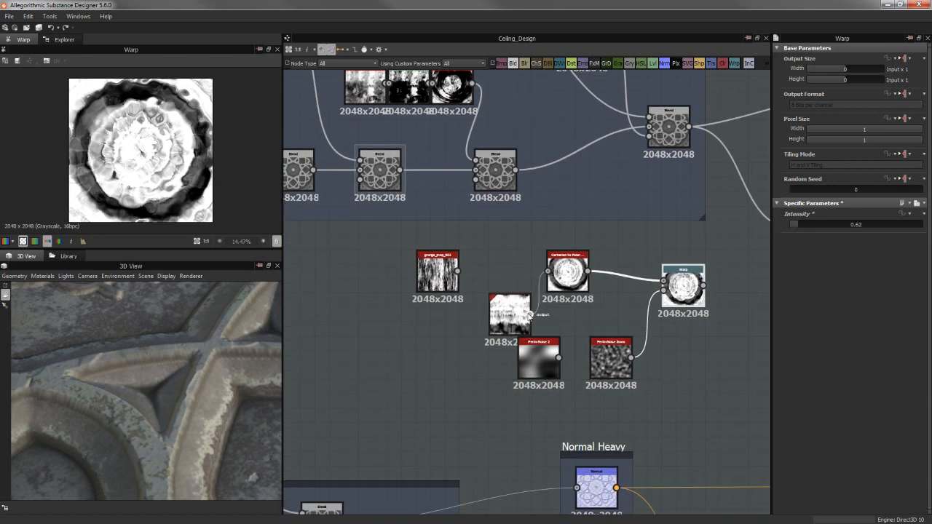
View the grunge_map_006 and test Cartesian To Polar outputs, then delete all the test nodes below the frame
{"action": "double_click", "coordinate": [505, 324]}
{"action": "double_click", "coordinate": [564, 276]}
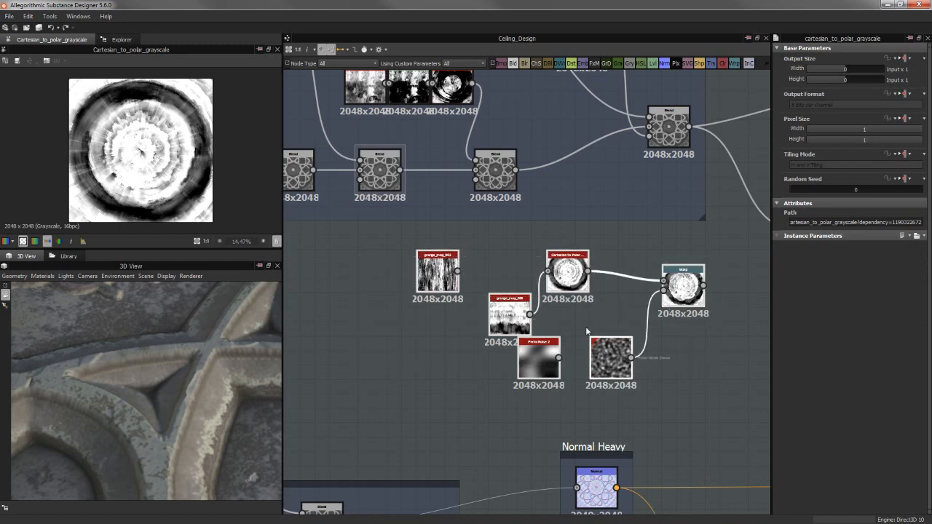
{"action": "key", "text": "Delete"}
Inspect the third Blend node's output around the central ornament and the Cartesian To Polar output feeding it
{"action": "middle_click_drag", "start_coordinate": [469, 303], "coordinate": [487, 421]}
{"action": "double_click", "coordinate": [515, 286]}
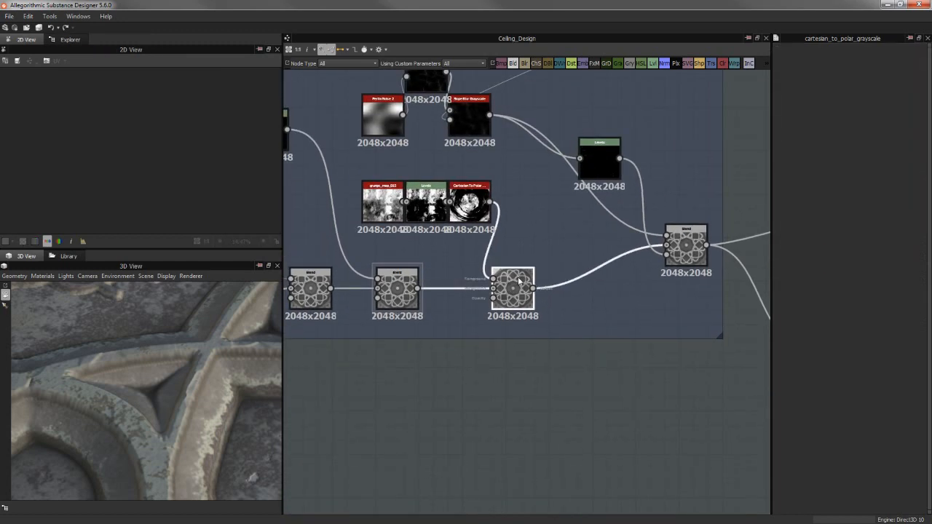
{"action": "scroll", "coordinate": [146, 131], "scroll_direction": "up", "scroll_amount": 4}
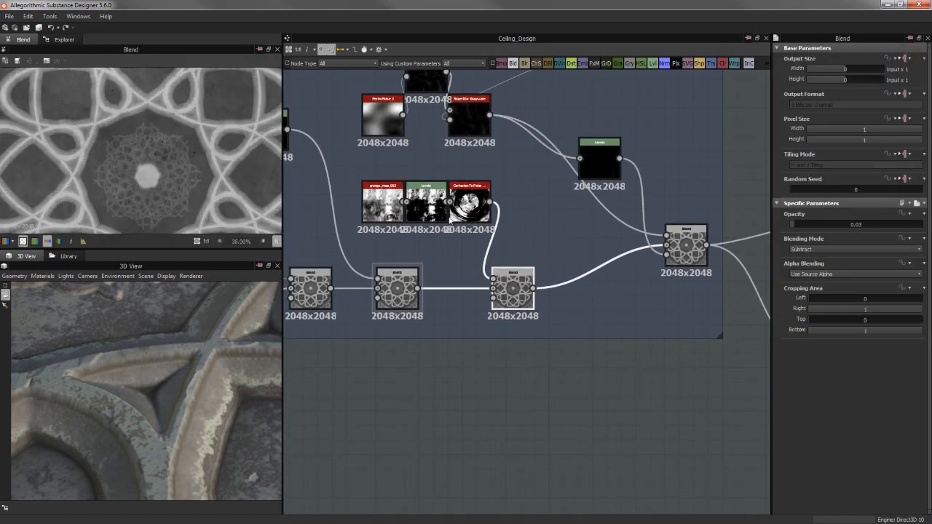
{"action": "scroll", "coordinate": [501, 220], "scroll_direction": "up", "scroll_amount": 3}
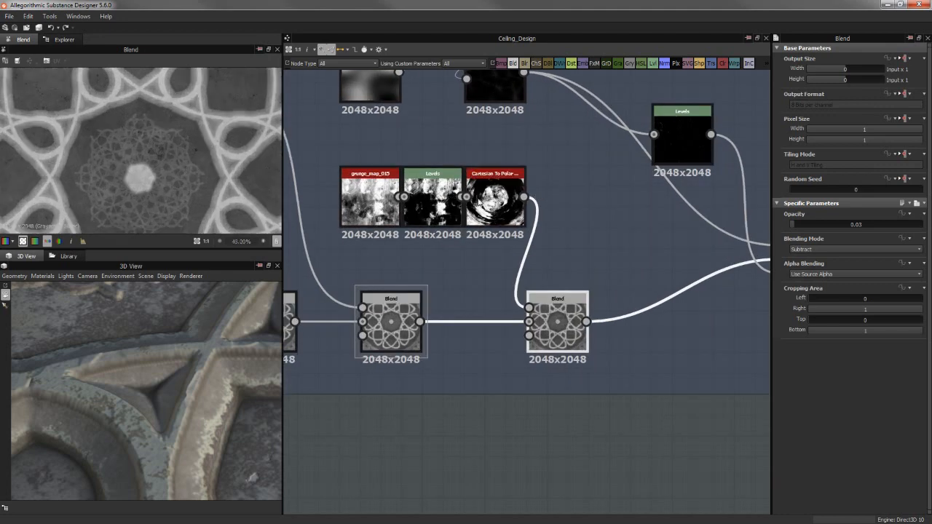
{"action": "double_click", "coordinate": [502, 206]}
Set the third Blend node's opacity to 0.13 and inspect the subtracted grunge across the pattern
{"action": "double_click", "coordinate": [557, 316]}
{"action": "scroll", "coordinate": [167, 180], "scroll_direction": "up", "scroll_amount": 1}
{"action": "left_click", "coordinate": [808, 225]}
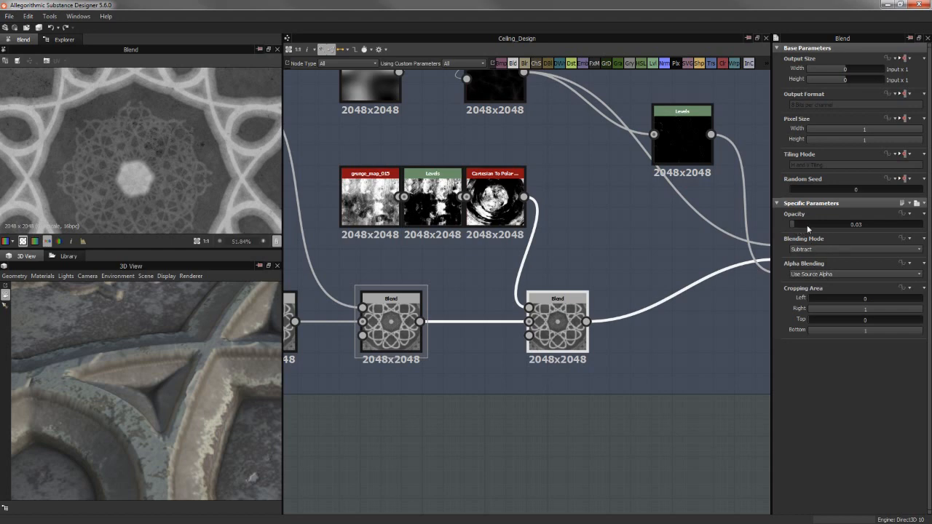
{"action": "scroll", "coordinate": [157, 182], "scroll_direction": "down", "scroll_amount": 4}
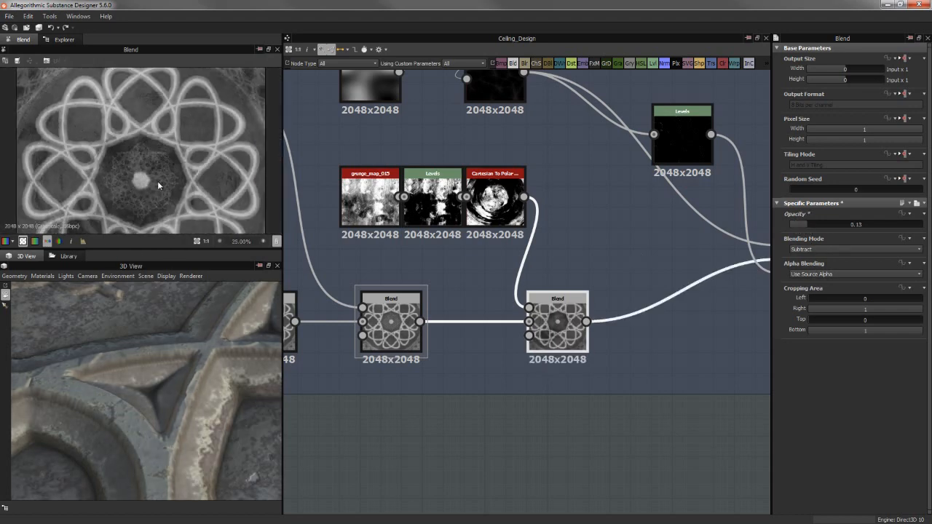
Inspect the carved relief around the central ornament in the 3D view, and set the third Blend node's opacity to 0.03
{"action": "scroll", "coordinate": [172, 202], "scroll_direction": "down", "scroll_amount": 2}
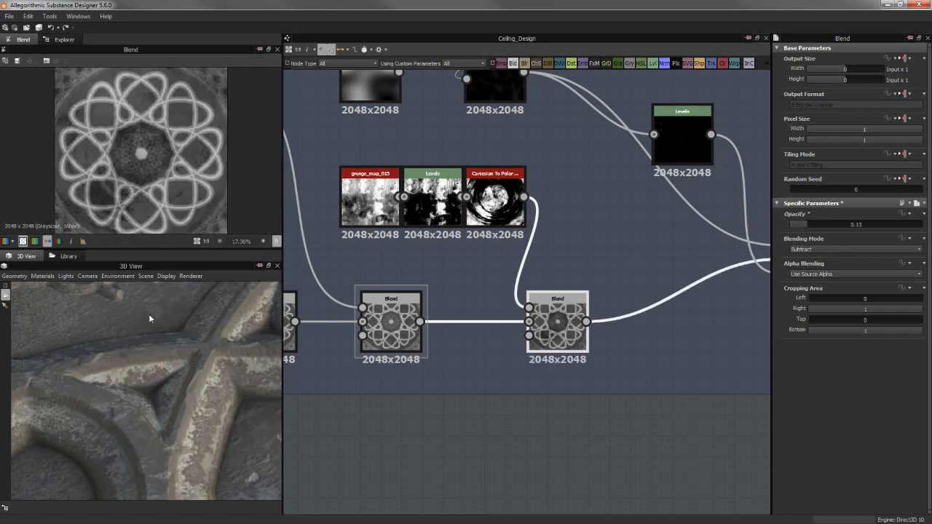
{"action": "left_click_drag", "start_coordinate": [149, 313], "coordinate": [185, 341]}
{"action": "scroll", "coordinate": [185, 340], "scroll_direction": "down", "scroll_amount": 8}
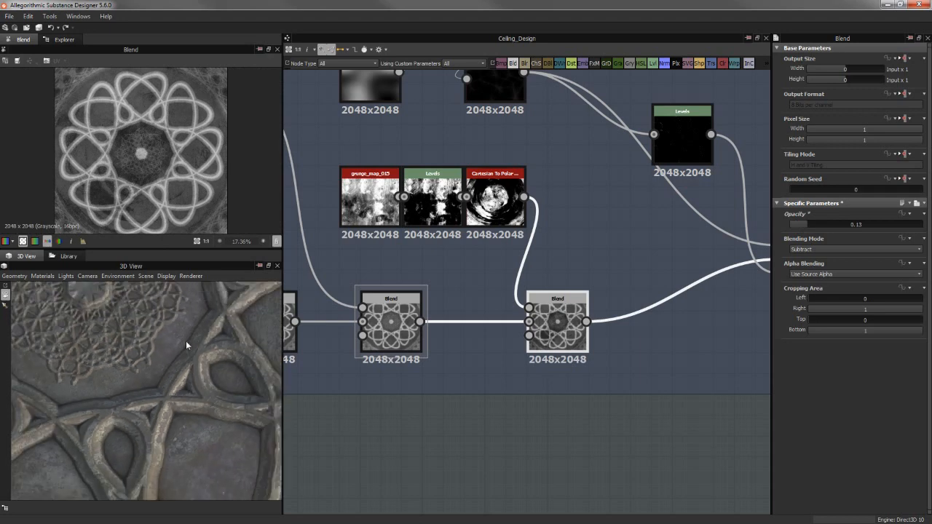
{"action": "scroll", "coordinate": [169, 350], "scroll_direction": "up", "scroll_amount": 6}
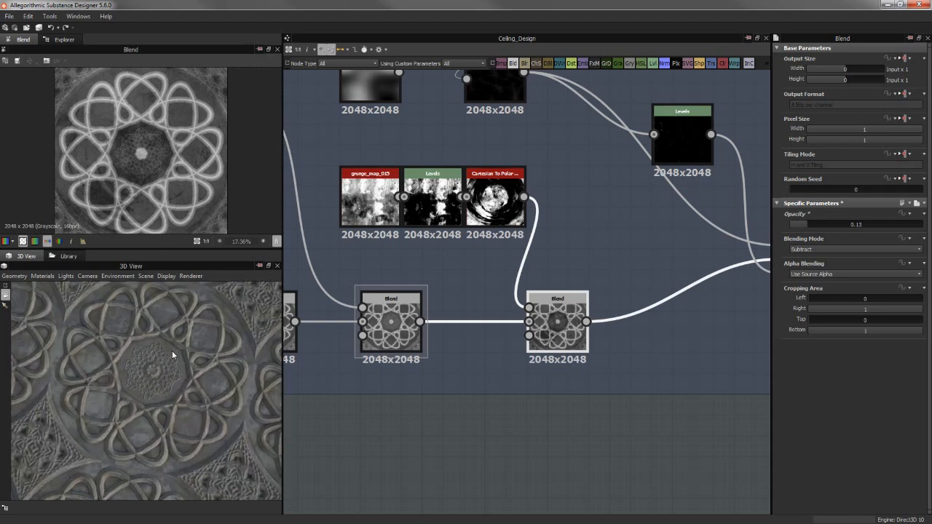
{"action": "left_click_drag", "start_coordinate": [193, 352], "coordinate": [169, 374]}
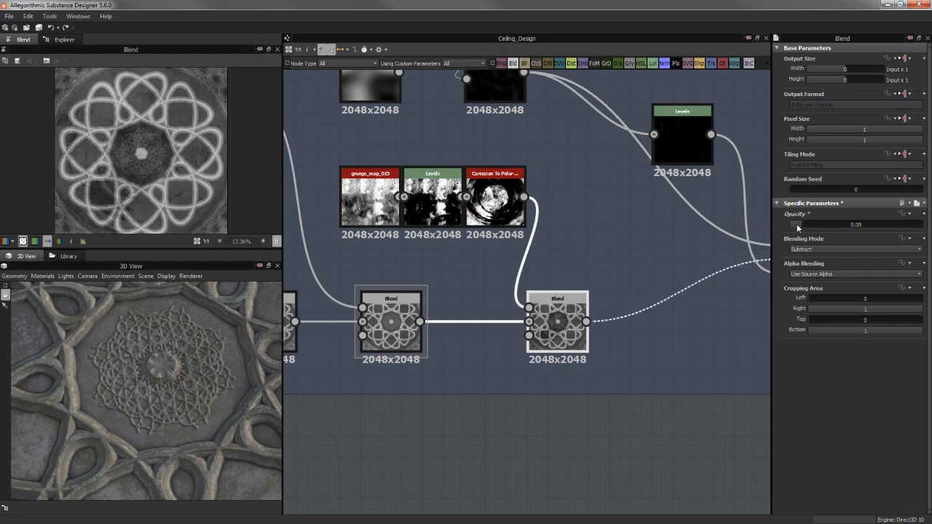
{"action": "left_click_drag", "start_coordinate": [800, 229], "coordinate": [796, 228]}
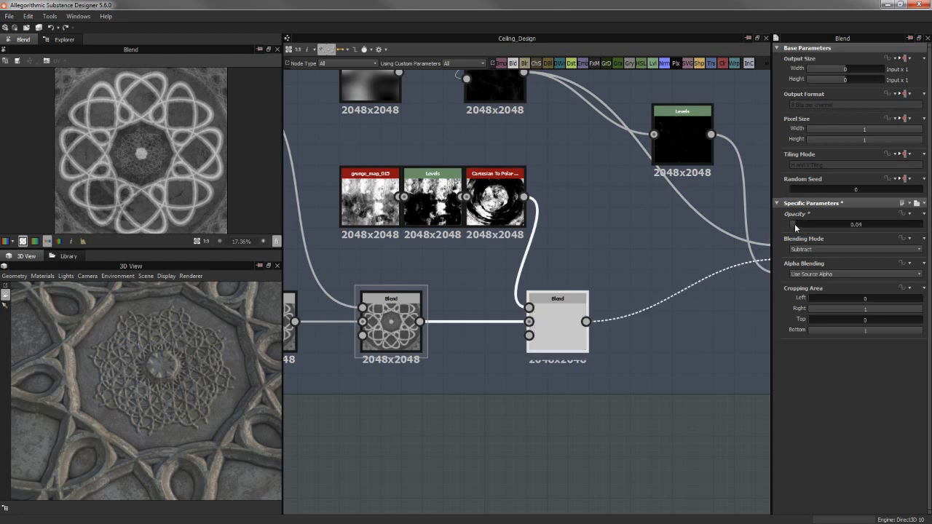
{"action": "double_click", "coordinate": [851, 221]}
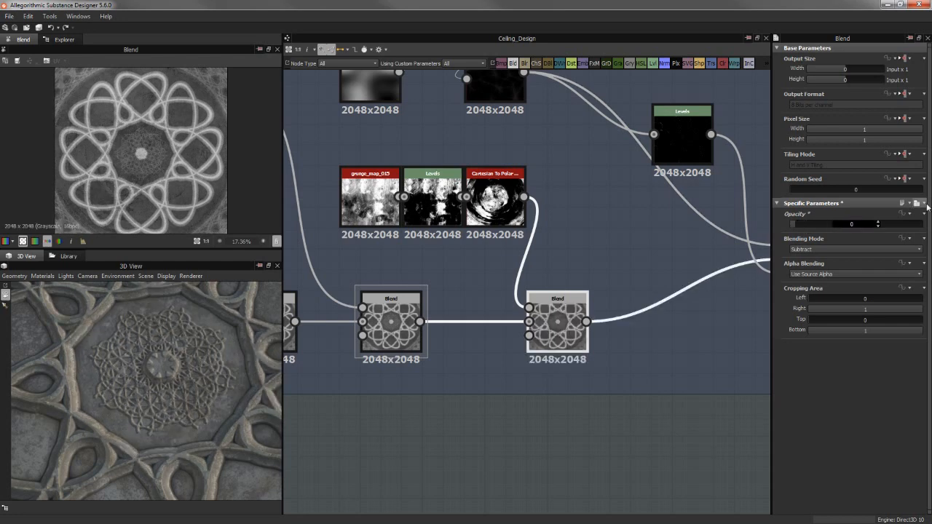
{"action": "type", "text": "0.03"}
{"action": "key", "text": "Return"}
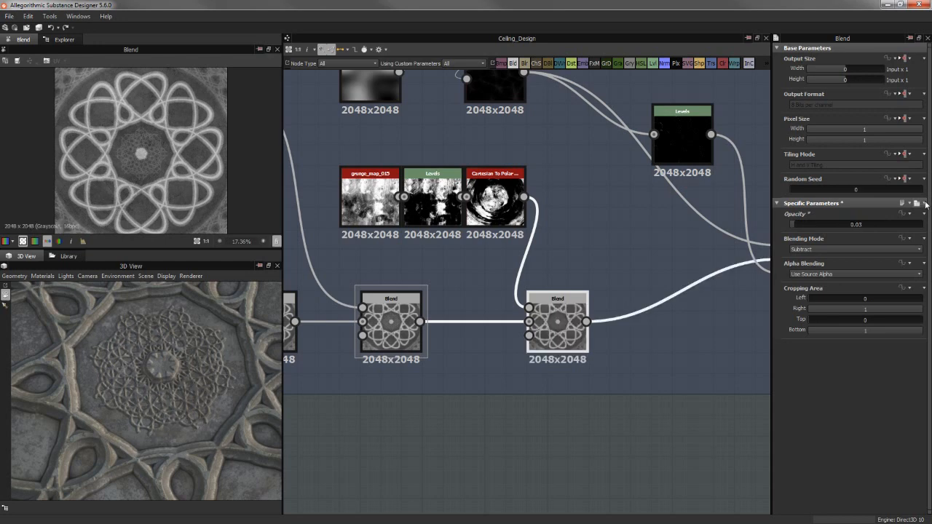
Show the output of the Cells 3 node that starts the crack chain at the upper edge of the frame
{"action": "left_click", "coordinate": [559, 217]}
{"action": "scroll", "coordinate": [559, 217], "scroll_direction": "down", "scroll_amount": 3}
{"action": "middle_click_drag", "start_coordinate": [558, 219], "coordinate": [499, 248]}
{"action": "scroll", "coordinate": [595, 244], "scroll_direction": "up", "scroll_amount": 3}
{"action": "middle_click_drag", "start_coordinate": [614, 256], "coordinate": [701, 335]}
{"action": "scroll", "coordinate": [701, 335], "scroll_direction": "down", "scroll_amount": 1}
{"action": "middle_click_drag", "start_coordinate": [519, 244], "coordinate": [664, 323]}
{"action": "scroll", "coordinate": [664, 323], "scroll_direction": "down", "scroll_amount": 1}
{"action": "middle_click_drag", "start_coordinate": [415, 205], "coordinate": [406, 227]}
{"action": "double_click", "coordinate": [346, 218]}
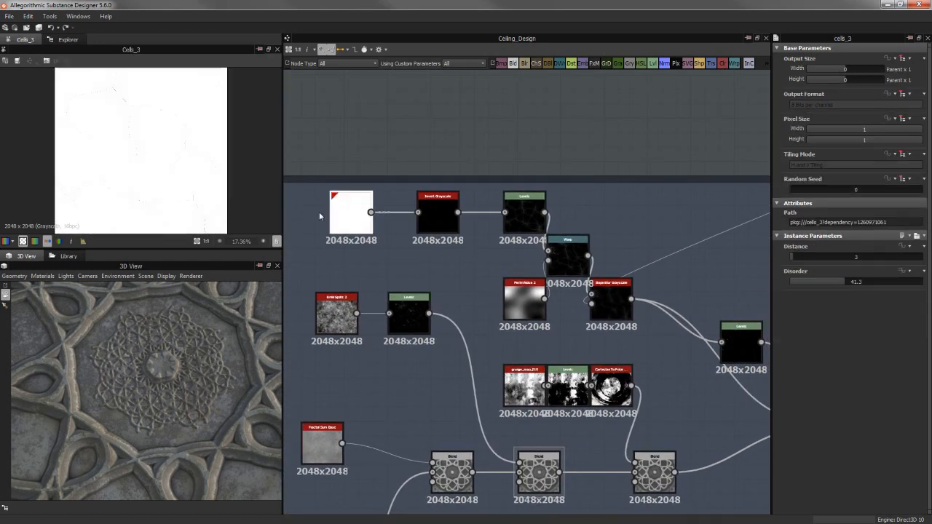
View the Invert Grayscale output and the Levels node after it to examine the cell edge lines and histogram
{"action": "left_click", "coordinate": [437, 218]}
{"action": "double_click", "coordinate": [437, 219]}
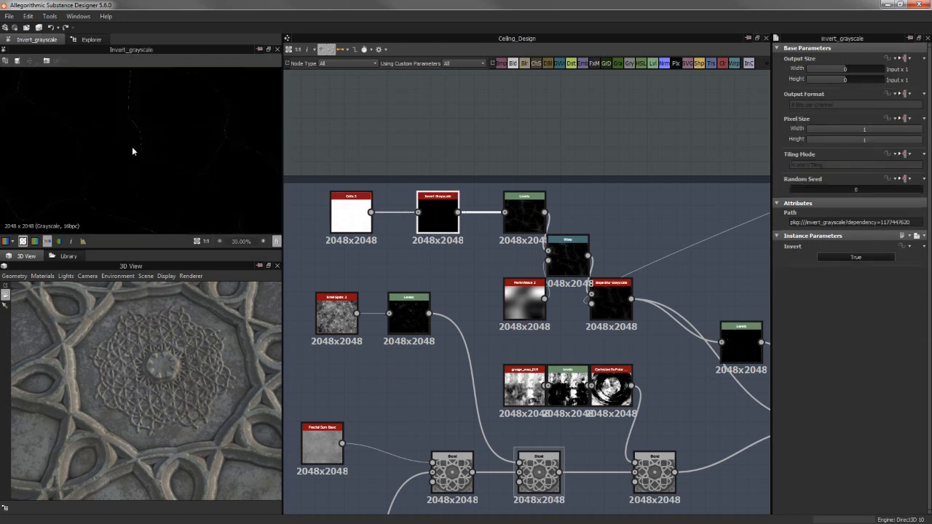
{"action": "left_click", "coordinate": [512, 211]}
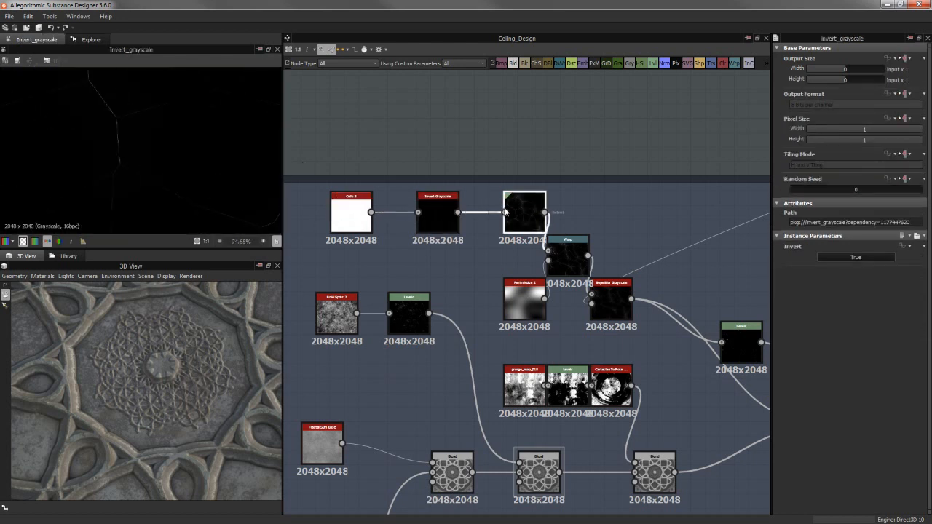
{"action": "double_click", "coordinate": [532, 210]}
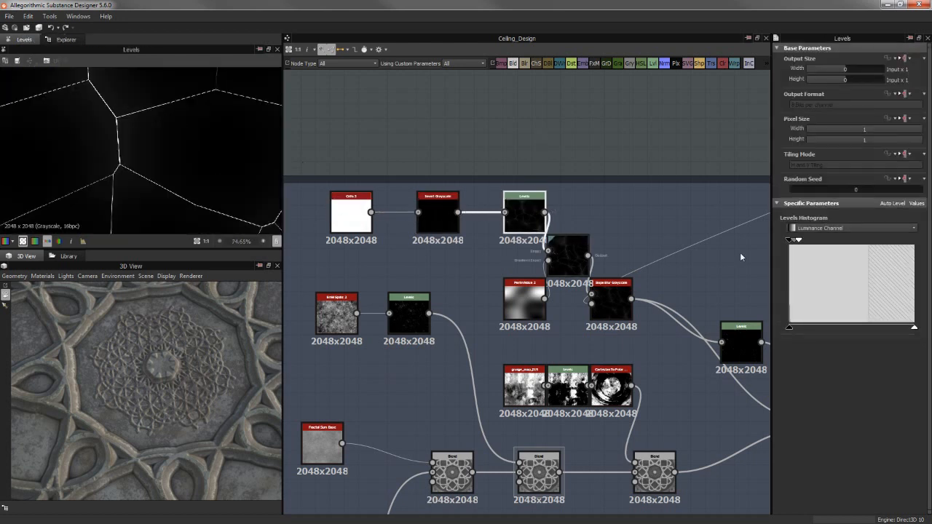
{"action": "scroll", "coordinate": [123, 136], "scroll_direction": "down", "scroll_amount": 2}
{"action": "middle_click_drag", "start_coordinate": [646, 137], "coordinate": [577, 87]}
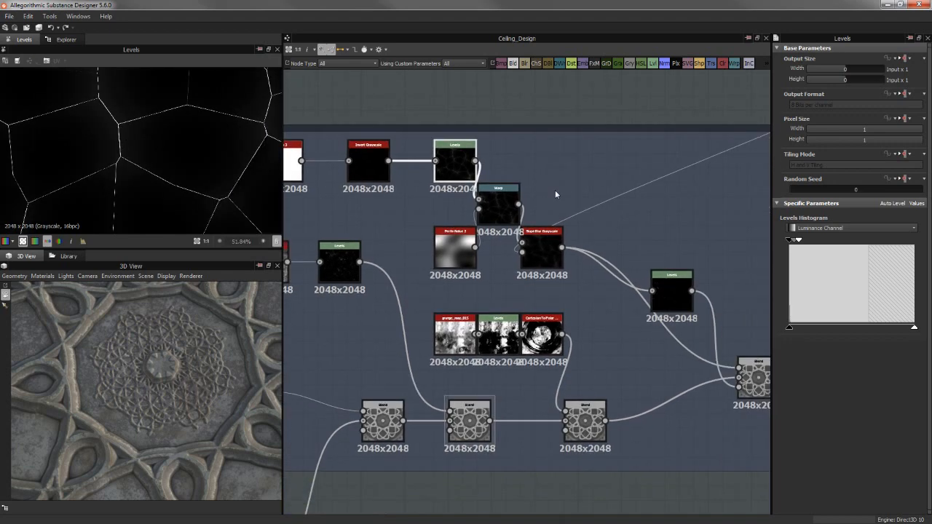
View the Warp output and the Perlin Noise 2 driving it, and examine the warped crack lines up close
{"action": "double_click", "coordinate": [496, 204]}
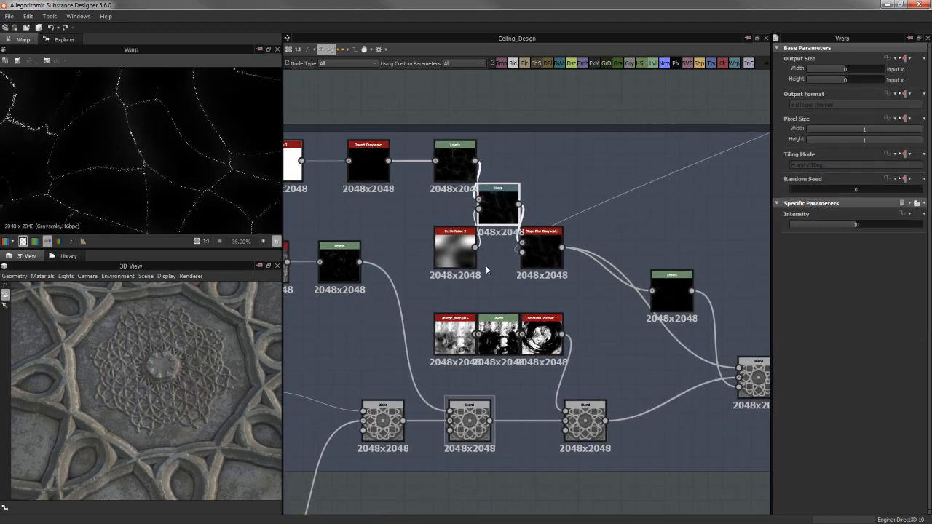
{"action": "scroll", "coordinate": [231, 164], "scroll_direction": "up", "scroll_amount": 1}
{"action": "double_click", "coordinate": [455, 248]}
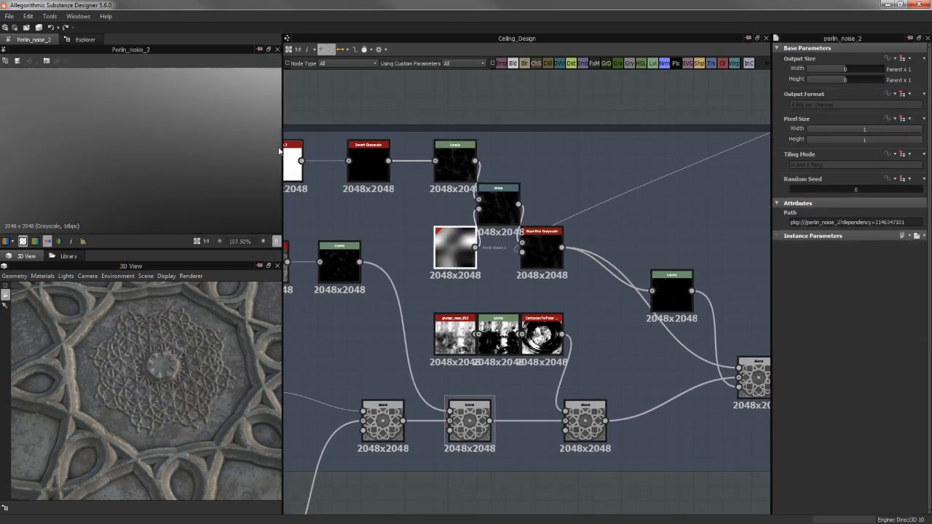
{"action": "double_click", "coordinate": [502, 215]}
{"action": "scroll", "coordinate": [198, 166], "scroll_direction": "up", "scroll_amount": 4}
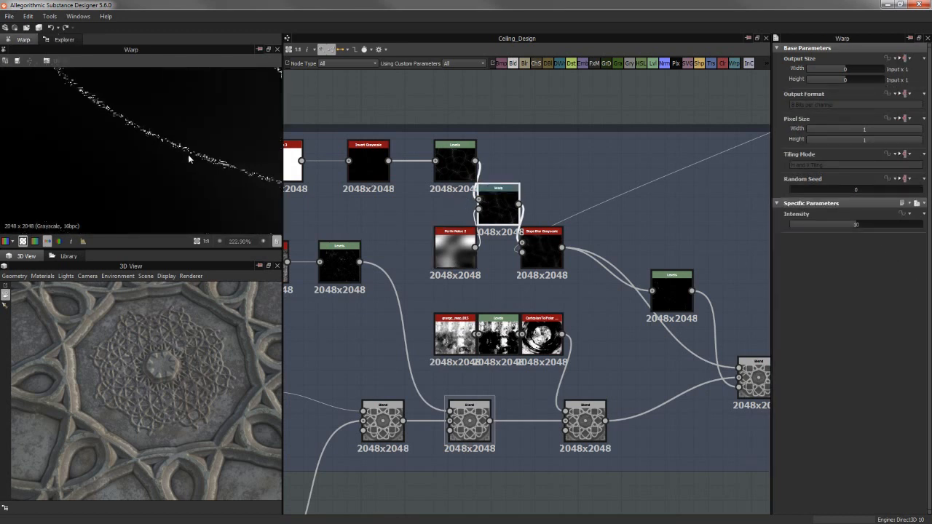
{"action": "middle_click_drag", "start_coordinate": [210, 223], "coordinate": [218, 269]}
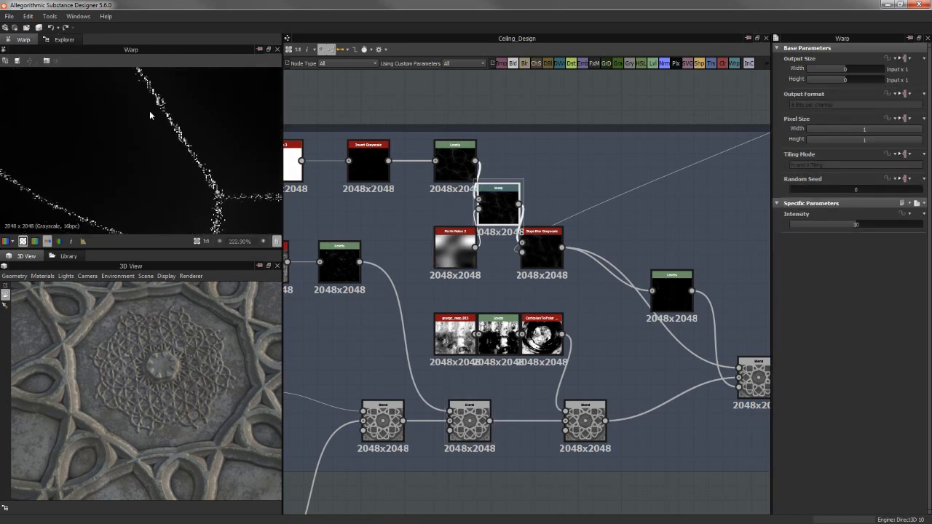
Move the Slope Blur Grayscale node farther from the Warp node and inspect its broken-up crack output
{"action": "middle_click_drag", "start_coordinate": [582, 130], "coordinate": [512, 110]}
{"action": "middle_click_drag", "start_coordinate": [538, 140], "coordinate": [471, 142]}
{"action": "left_click_drag", "start_coordinate": [394, 221], "coordinate": [468, 182]}
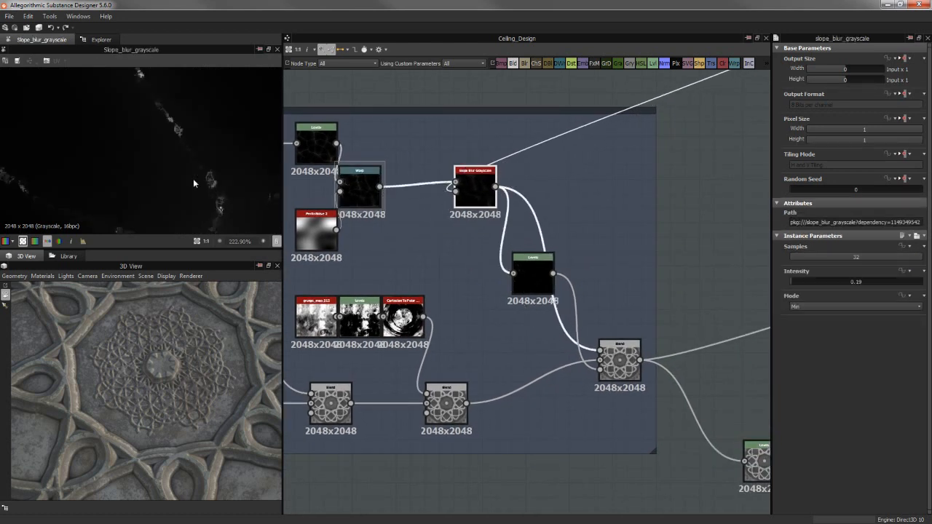
{"action": "scroll", "coordinate": [191, 183], "scroll_direction": "down", "scroll_amount": 2}
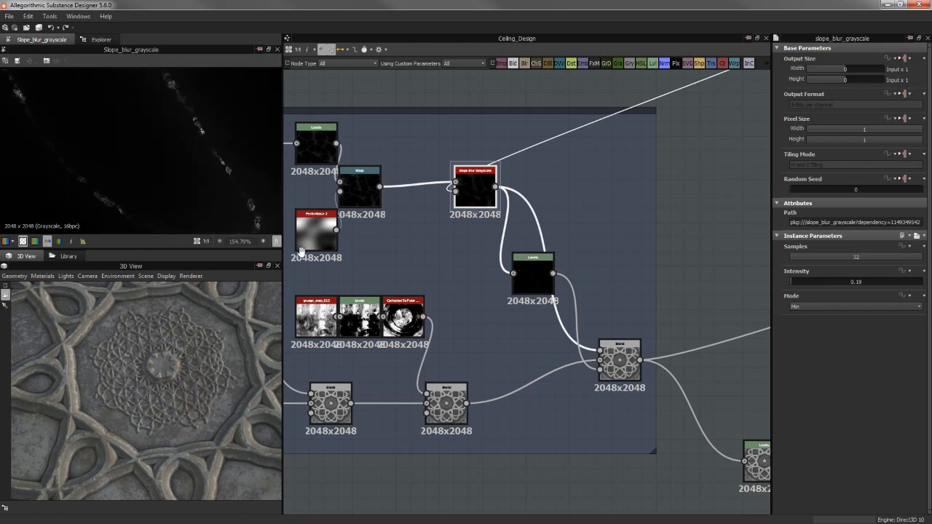
{"action": "scroll", "coordinate": [176, 108], "scroll_direction": "down", "scroll_amount": 4}
{"action": "middle_click_drag", "start_coordinate": [241, 209], "coordinate": [219, 190]}
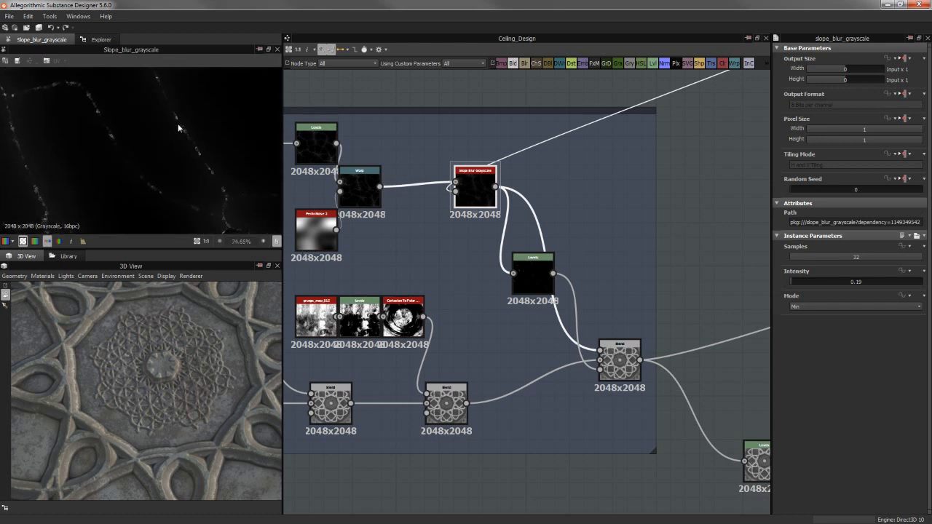
{"action": "middle_click_drag", "start_coordinate": [147, 165], "coordinate": [178, 182]}
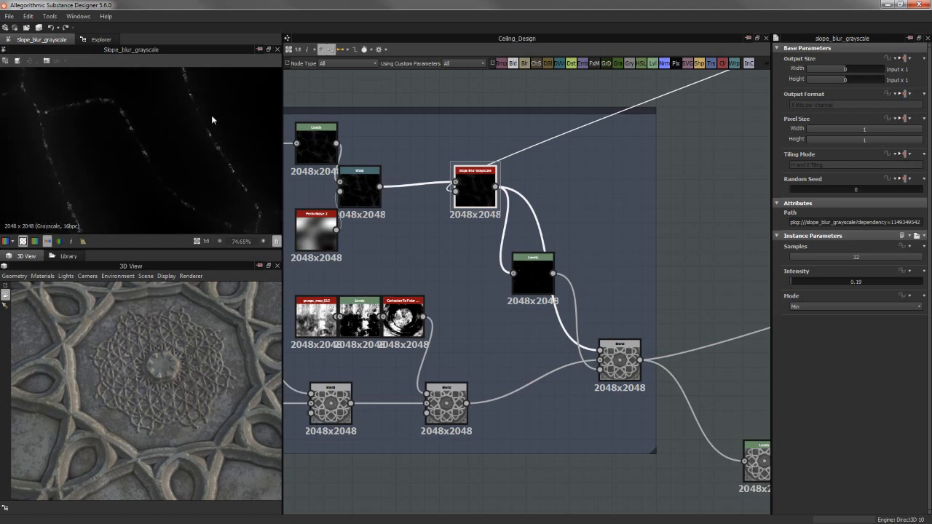
{"action": "scroll", "coordinate": [495, 171], "scroll_direction": "down", "scroll_amount": 2}
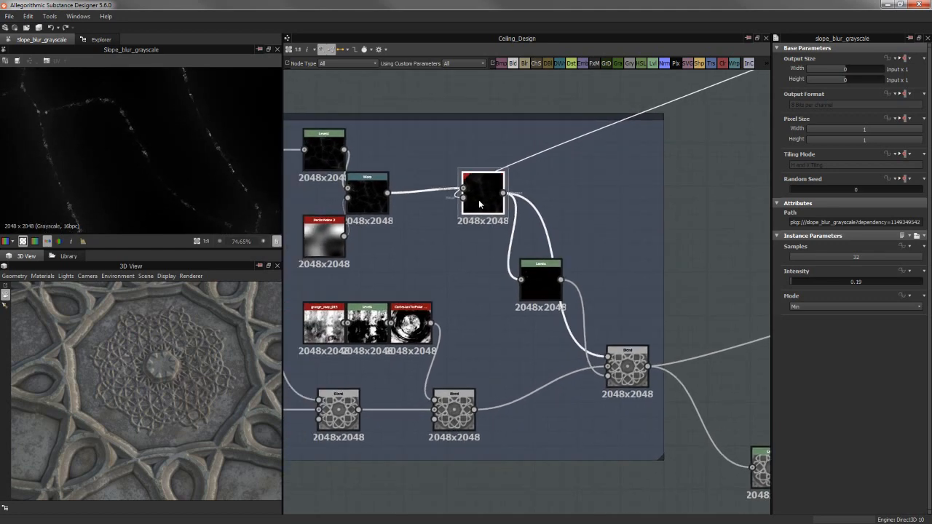
Trace the Slope Blur Grayscale node's long link to the Clouds 1 node that supplies its slope input
{"action": "scroll", "coordinate": [597, 179], "scroll_direction": "down", "scroll_amount": 2}
{"action": "middle_click_drag", "start_coordinate": [757, 90], "coordinate": [502, 228]}
{"action": "left_click_drag", "start_coordinate": [495, 223], "coordinate": [496, 222]}
{"action": "scroll", "coordinate": [497, 225], "scroll_direction": "up", "scroll_amount": 4}
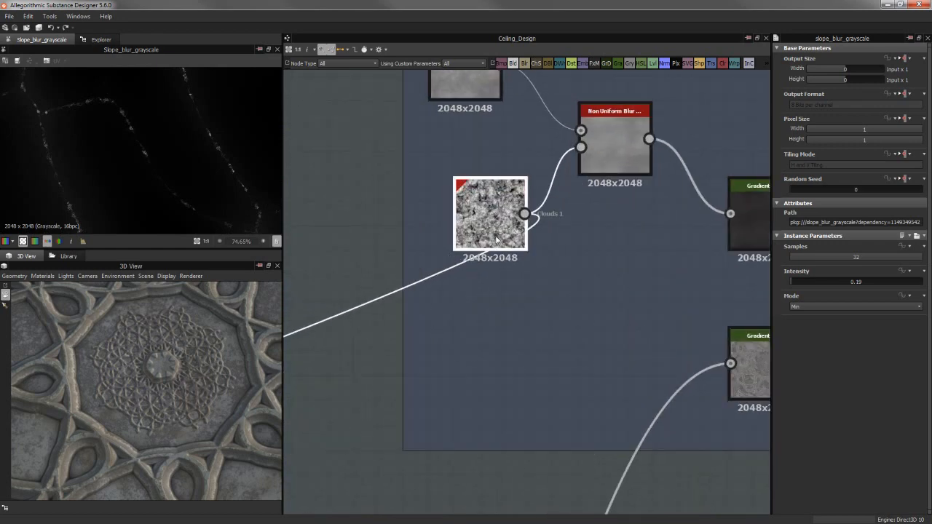
{"action": "scroll", "coordinate": [419, 297], "scroll_direction": "down", "scroll_amount": 2}
{"action": "middle_click_drag", "start_coordinate": [419, 296], "coordinate": [737, 147]}
{"action": "middle_click_drag", "start_coordinate": [521, 225], "coordinate": [623, 163]}
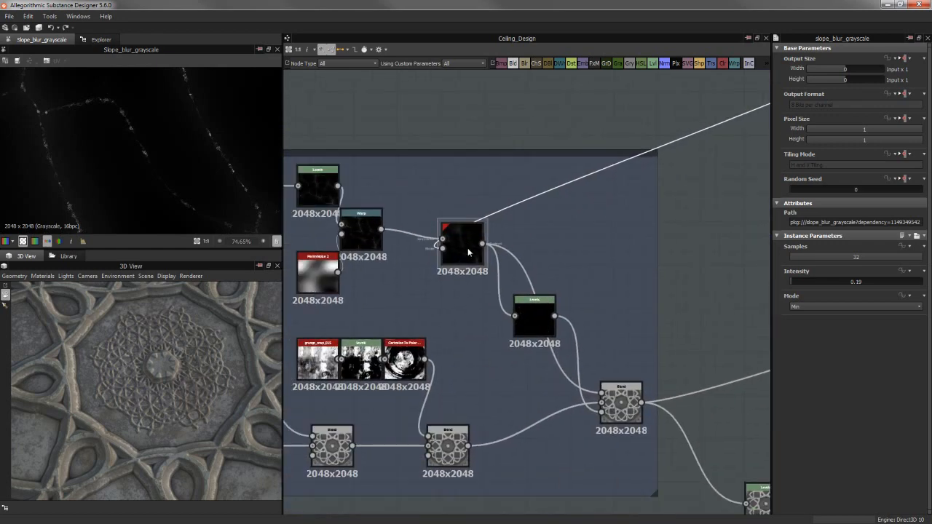
Move the Levels node after Slope Blur Grayscale closer to the grunge nodes and view its output
{"action": "middle_click_drag", "start_coordinate": [558, 309], "coordinate": [534, 235]}
{"action": "left_click_drag", "start_coordinate": [513, 247], "coordinate": [471, 293]}
{"action": "double_click", "coordinate": [556, 220]}
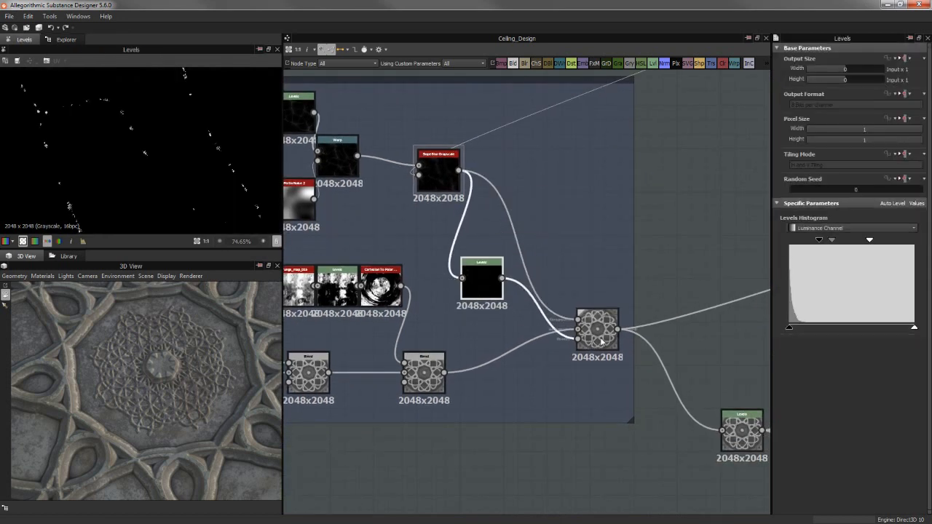
View the last Blend node's output and examine the subtracted cracks around the central ornament
{"action": "double_click", "coordinate": [602, 341]}
{"action": "scroll", "coordinate": [192, 157], "scroll_direction": "up", "scroll_amount": 4}
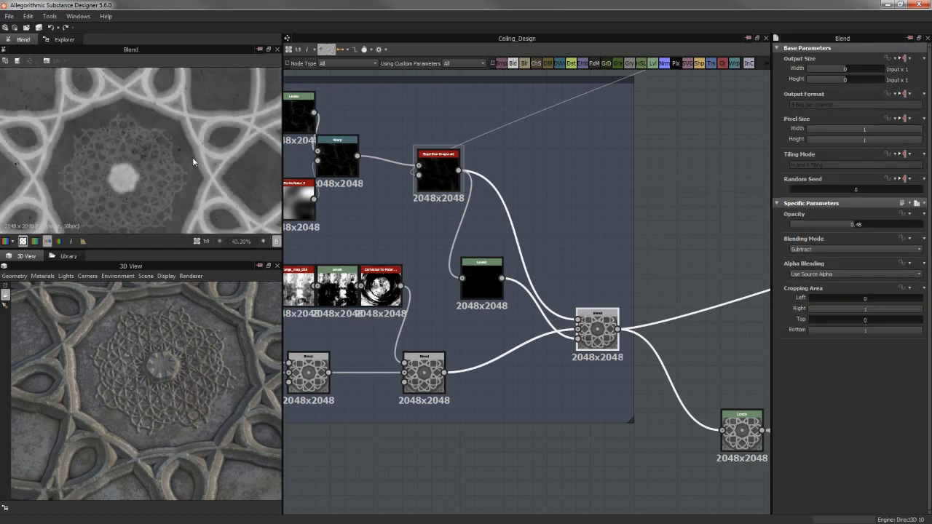
{"action": "mouse_move", "coordinate": [207, 160]}
{"action": "middle_mouse_down"}
{"action": "mouse_move", "coordinate": [135, 149]}
{"action": "mouse_move", "coordinate": [193, 148]}
{"action": "middle_mouse_up"}
{"action": "scroll", "coordinate": [150, 120], "scroll_direction": "down", "scroll_amount": 3}
{"action": "left_click", "coordinate": [69, 256]}
{"action": "scroll", "coordinate": [191, 182], "scroll_direction": "up", "scroll_amount": 1}
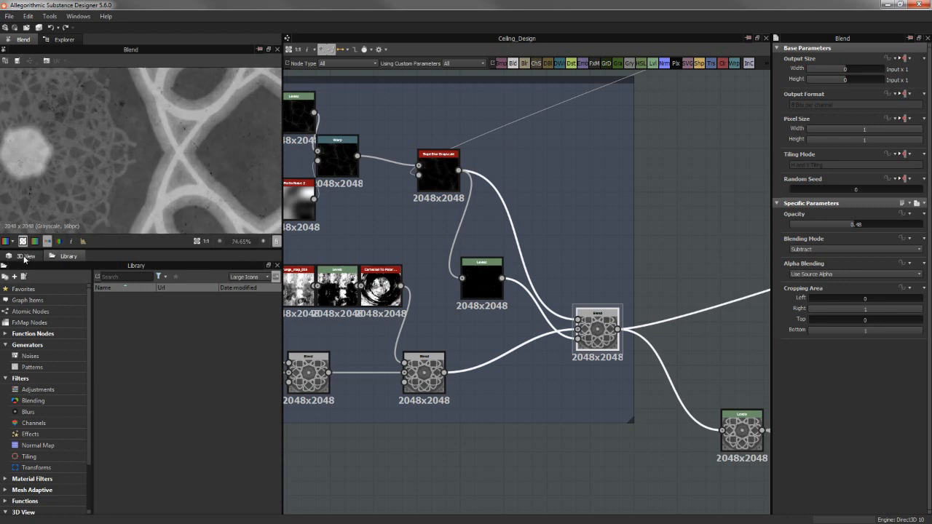
{"action": "left_click", "coordinate": [26, 257]}
{"action": "middle_click_drag", "start_coordinate": [141, 135], "coordinate": [215, 190]}
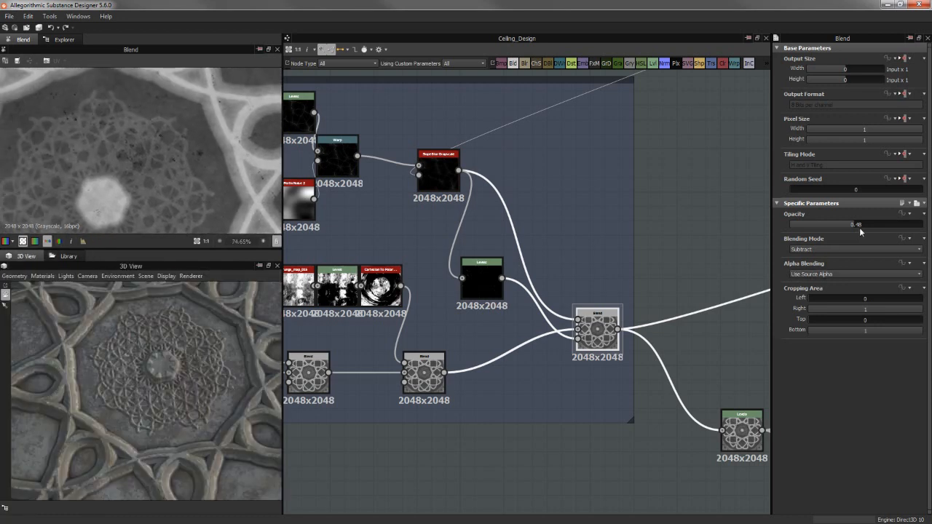
Try an opacity of 1 on the last Blend node to compare the crack strength, and restore it to 0.48
{"action": "left_click_drag", "start_coordinate": [866, 225], "coordinate": [925, 224]}
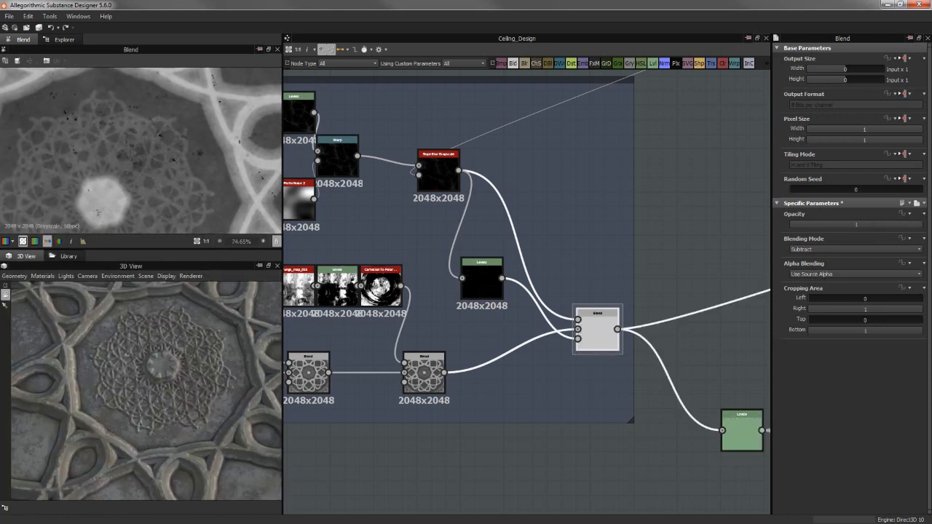
{"action": "middle_click_drag", "start_coordinate": [158, 124], "coordinate": [197, 168]}
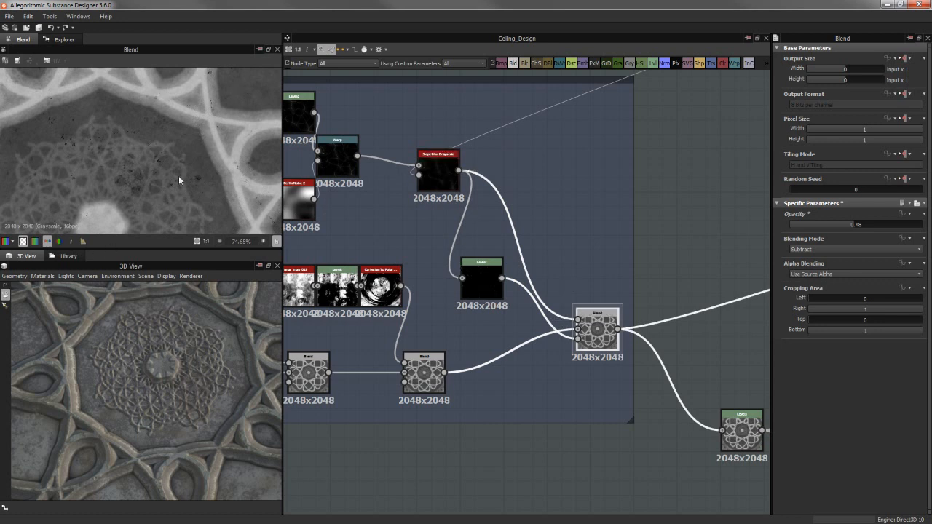
{"action": "scroll", "coordinate": [223, 212], "scroll_direction": "down", "scroll_amount": 4}
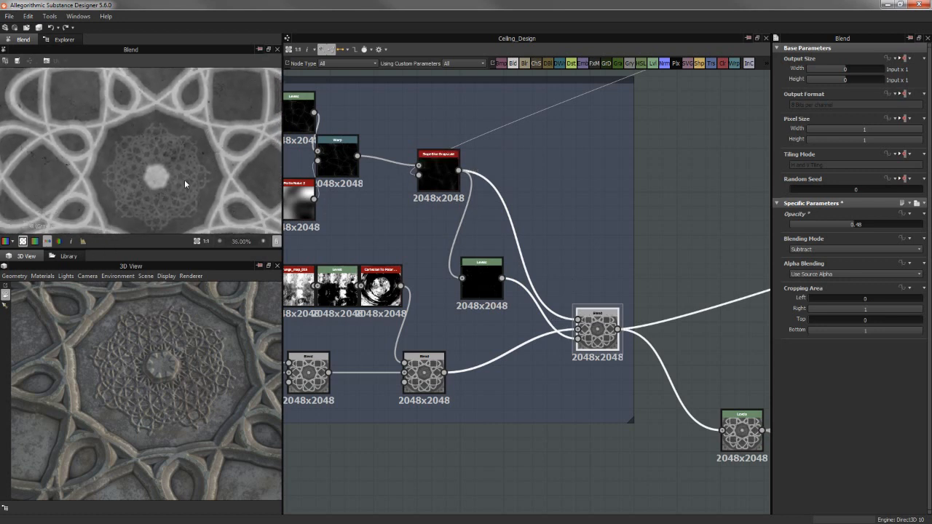
Shift the last Blend node slightly within its frame and view the output of the Levels node it feeds
{"action": "middle_click_drag", "start_coordinate": [533, 277], "coordinate": [428, 211]}
{"action": "left_click_drag", "start_coordinate": [488, 247], "coordinate": [473, 221]}
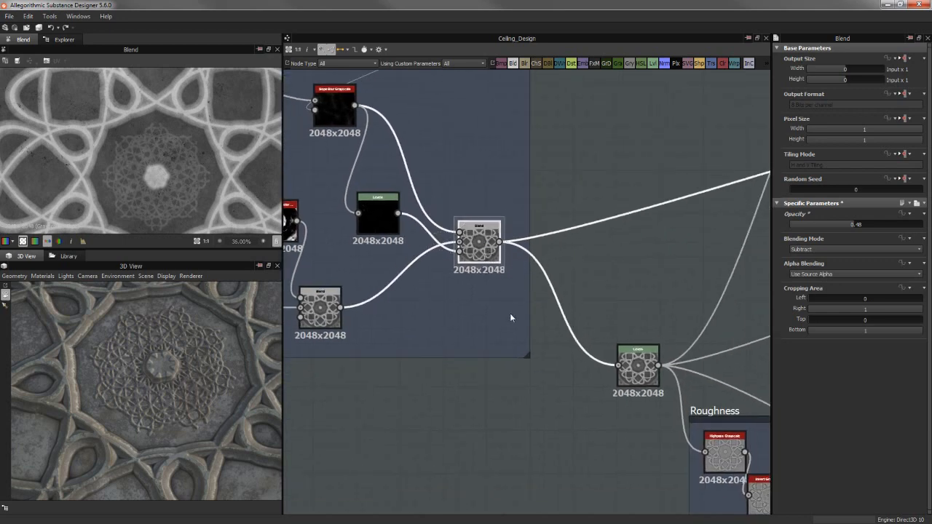
{"action": "scroll", "coordinate": [510, 315], "scroll_direction": "down", "scroll_amount": 6}
{"action": "middle_click_drag", "start_coordinate": [495, 253], "coordinate": [408, 195]}
{"action": "scroll", "coordinate": [569, 215], "scroll_direction": "up", "scroll_amount": 2}
{"action": "scroll", "coordinate": [490, 211], "scroll_direction": "up", "scroll_amount": 2}
{"action": "middle_click_drag", "start_coordinate": [488, 207], "coordinate": [477, 131]}
{"action": "middle_click_drag", "start_coordinate": [474, 243], "coordinate": [454, 264]}
{"action": "double_click", "coordinate": [424, 203]}
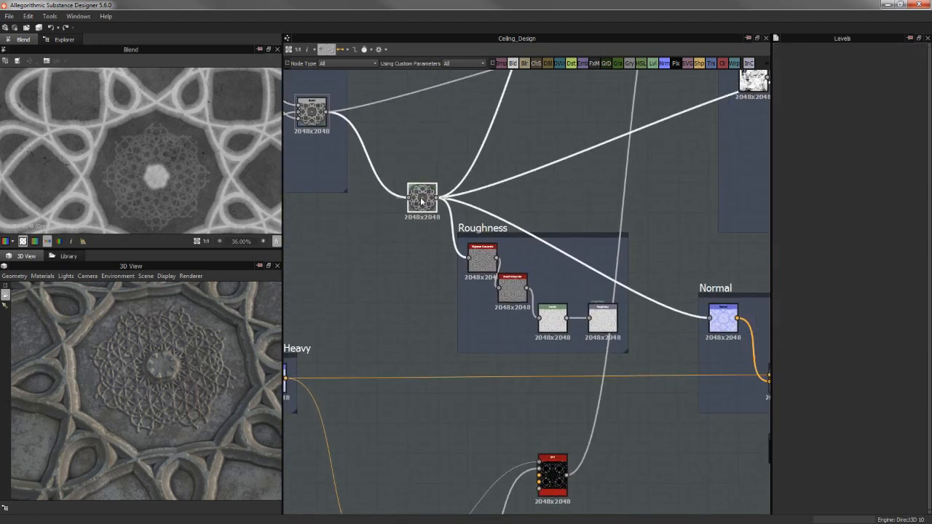
Move the Levels node above the Roughness frame farther up, near the height of the last Blend node
{"action": "middle_click_drag", "start_coordinate": [413, 170], "coordinate": [409, 289]}
{"action": "left_click", "coordinate": [414, 303]}
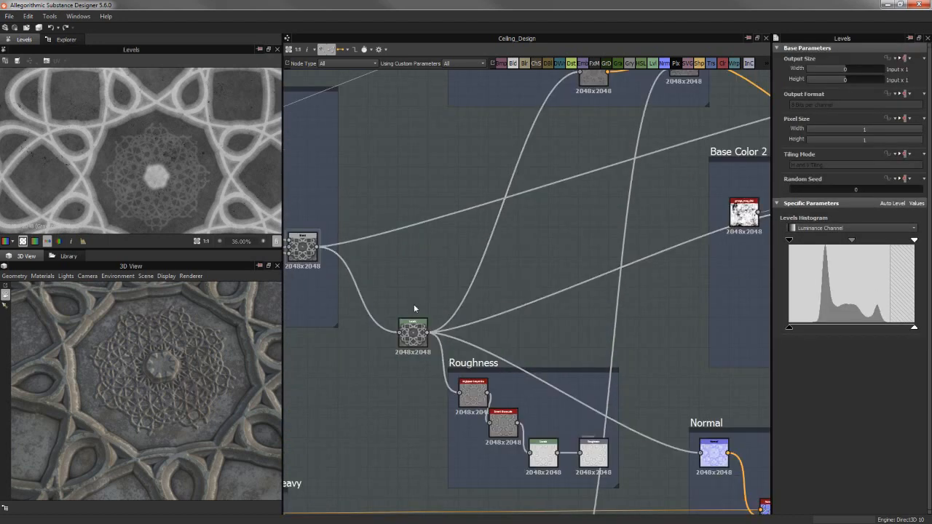
{"action": "left_click_drag", "start_coordinate": [413, 336], "coordinate": [411, 280]}
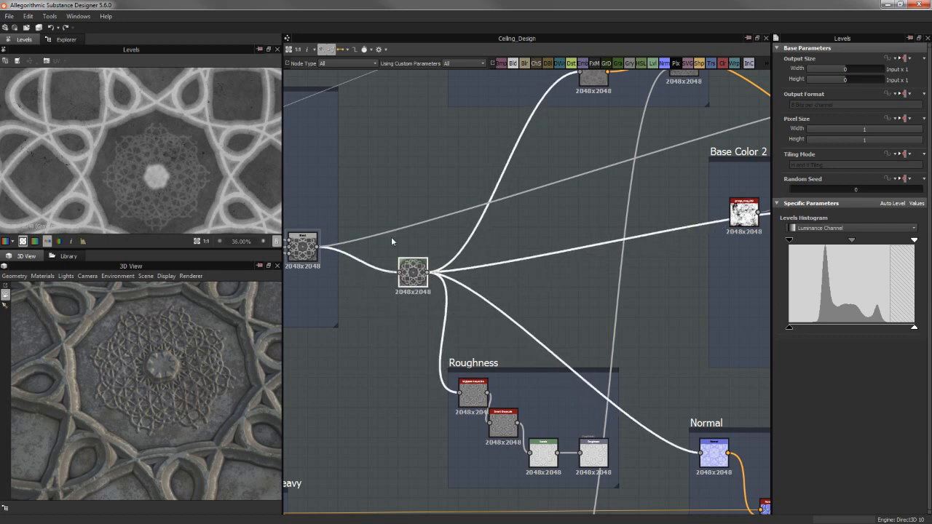
View the output of the Highpass Grayscale node in the Roughness frame and examine its pattern up close
{"action": "middle_click_drag", "start_coordinate": [474, 267], "coordinate": [491, 222]}
{"action": "scroll", "coordinate": [422, 274], "scroll_direction": "up", "scroll_amount": 2}
{"action": "left_click", "coordinate": [423, 270]}
{"action": "middle_click_drag", "start_coordinate": [430, 231], "coordinate": [384, 184]}
{"action": "middle_click_drag", "start_coordinate": [434, 264], "coordinate": [452, 266]}
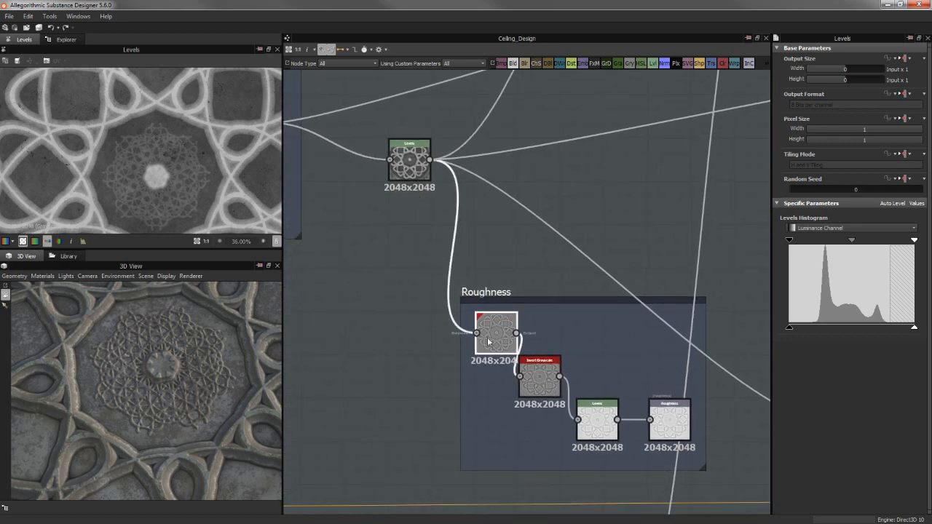
{"action": "double_click", "coordinate": [488, 343]}
{"action": "scroll", "coordinate": [161, 168], "scroll_direction": "down", "scroll_amount": 2}
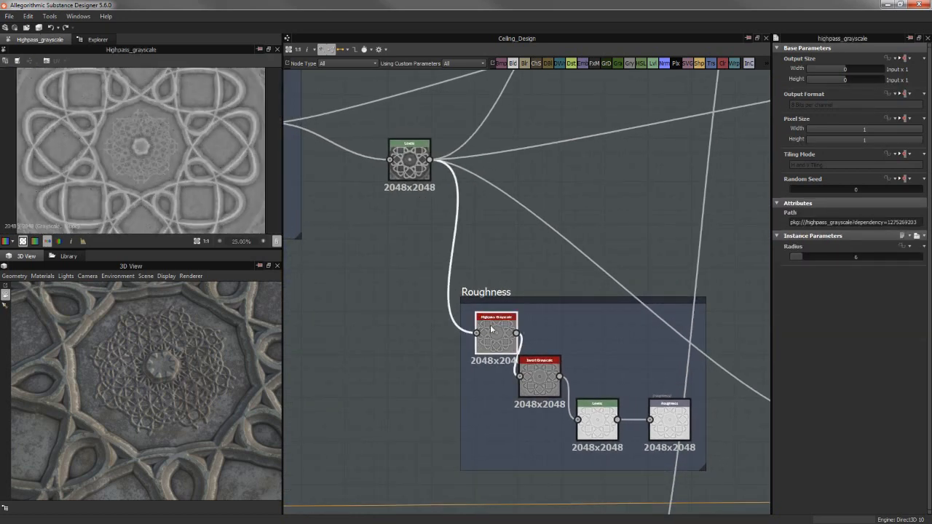
{"action": "scroll", "coordinate": [501, 328], "scroll_direction": "up", "scroll_amount": 2}
{"action": "middle_click_drag", "start_coordinate": [518, 231], "coordinate": [495, 147]}
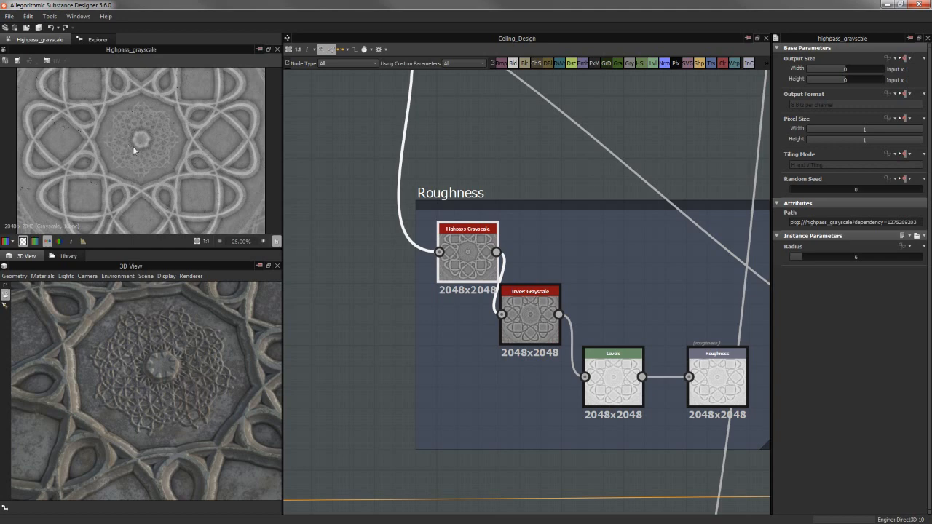
{"action": "scroll", "coordinate": [97, 193], "scroll_direction": "up", "scroll_amount": 6}
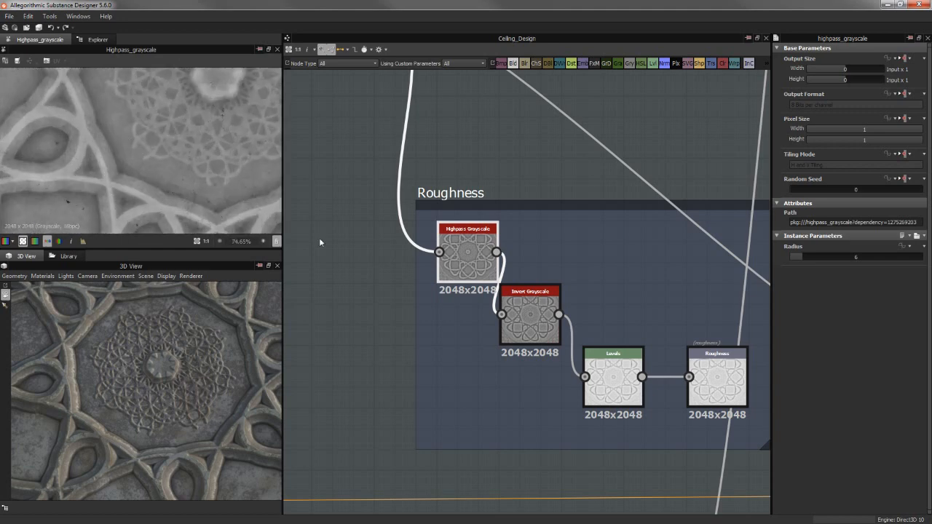
View the Invert Grayscale node's output and examine the inverted ridges and panel surfaces in the 2D preview
{"action": "middle_click_drag", "start_coordinate": [472, 208], "coordinate": [454, 163]}
{"action": "left_click", "coordinate": [512, 273]}
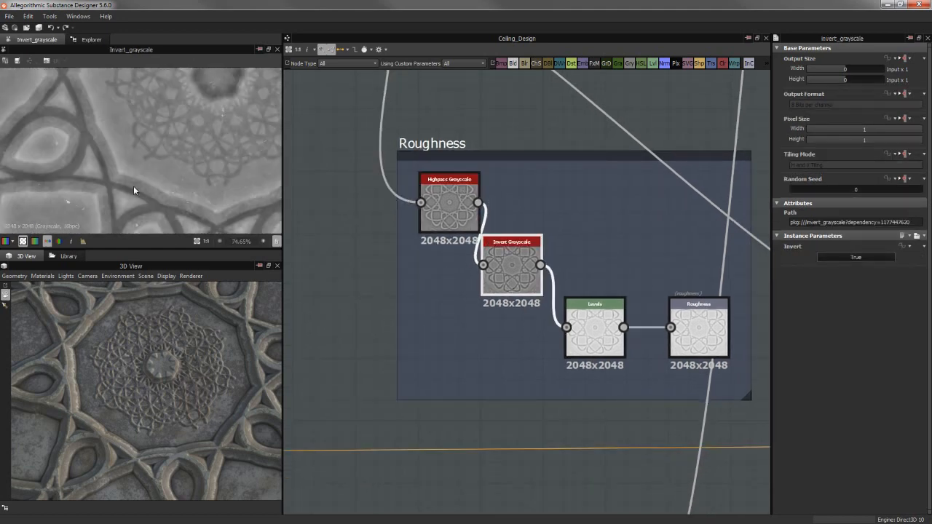
{"action": "scroll", "coordinate": [133, 188], "scroll_direction": "up", "scroll_amount": 3}
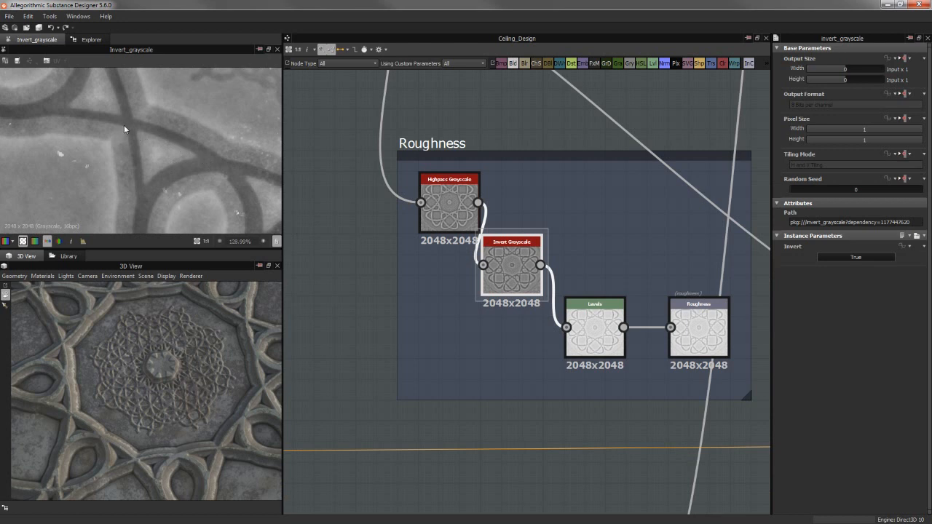
{"action": "middle_click_drag", "start_coordinate": [123, 125], "coordinate": [71, 191]}
{"action": "middle_click_drag", "start_coordinate": [173, 190], "coordinate": [129, 157]}
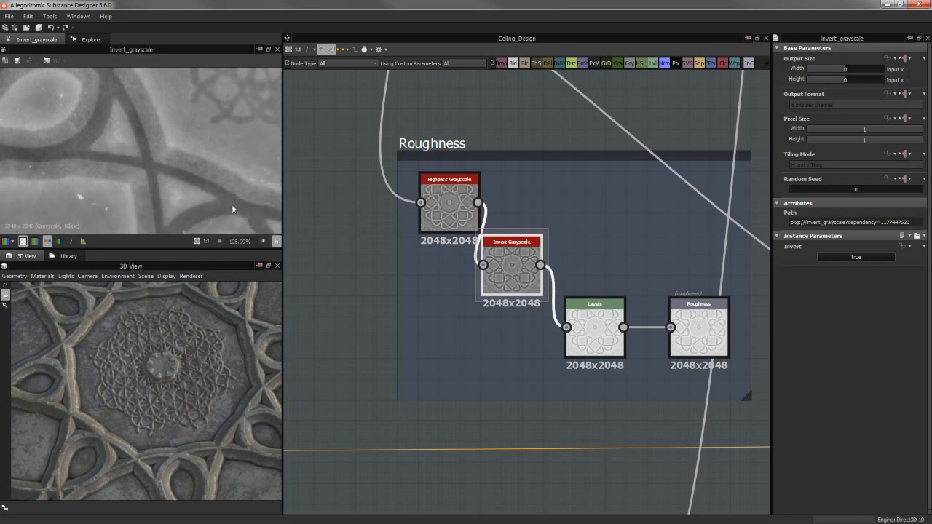
{"action": "middle_click_drag", "start_coordinate": [238, 205], "coordinate": [120, 155]}
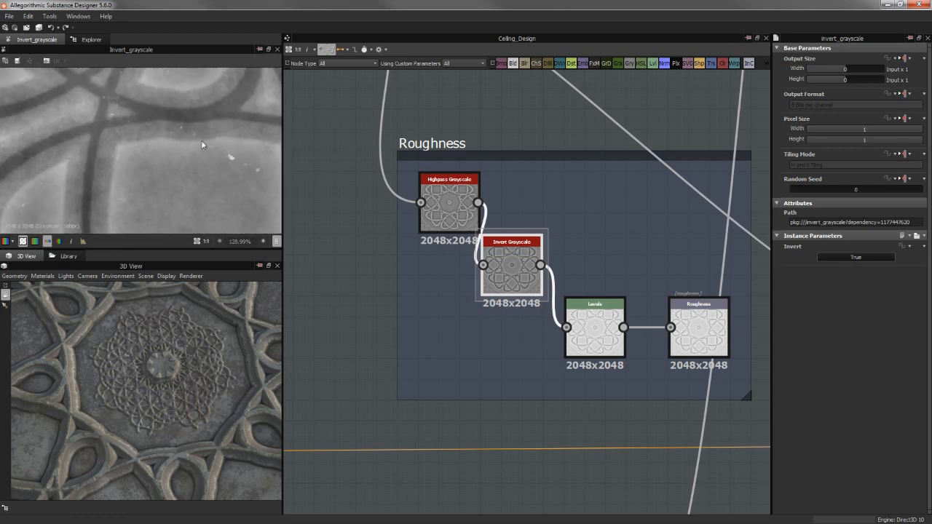
{"action": "middle_click_drag", "start_coordinate": [202, 142], "coordinate": [187, 168]}
View the output of the Levels node in the Roughness frame and inspect the material's surface in the 3D preview under rotated lighting
{"action": "double_click", "coordinate": [593, 321]}
{"action": "left_click_drag", "start_coordinate": [209, 383], "coordinate": [193, 366]}
{"action": "right_click_drag", "start_coordinate": [196, 367], "coordinate": [78, 367], "text": "ctrl+shift"}
{"action": "scroll", "coordinate": [153, 357], "scroll_direction": "down", "scroll_amount": 4}
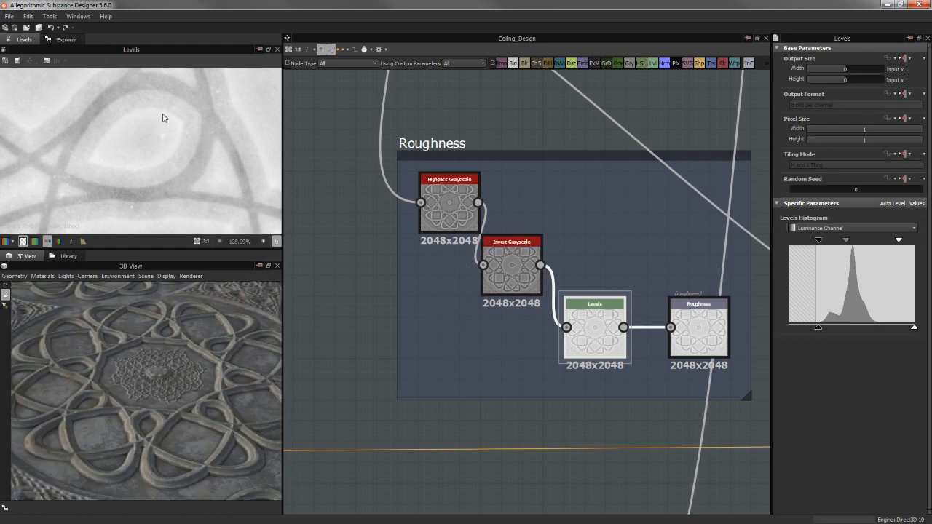
{"action": "left_click_drag", "start_coordinate": [138, 390], "coordinate": [112, 390]}
{"action": "left_click_drag", "start_coordinate": [84, 329], "coordinate": [70, 369]}
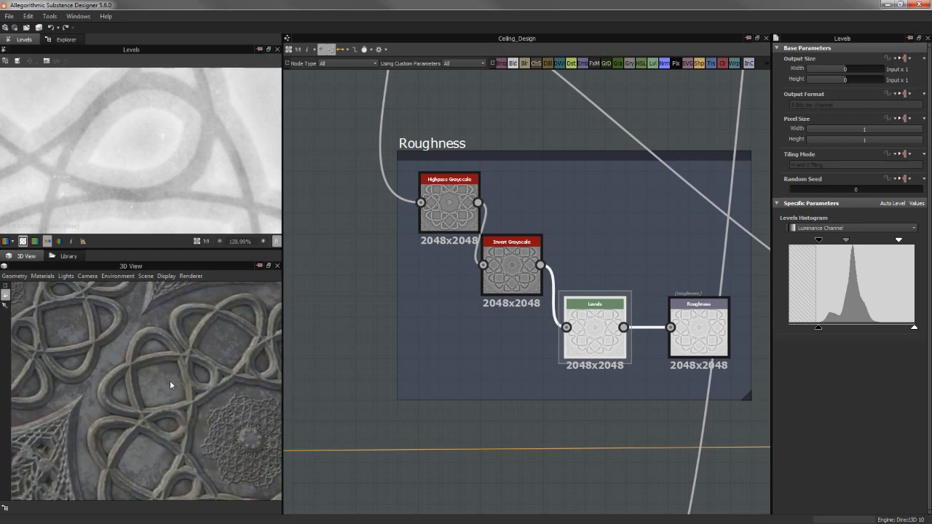
{"action": "left_click_drag", "start_coordinate": [171, 385], "coordinate": [194, 352]}
{"action": "left_click_drag", "start_coordinate": [134, 411], "coordinate": [246, 384]}
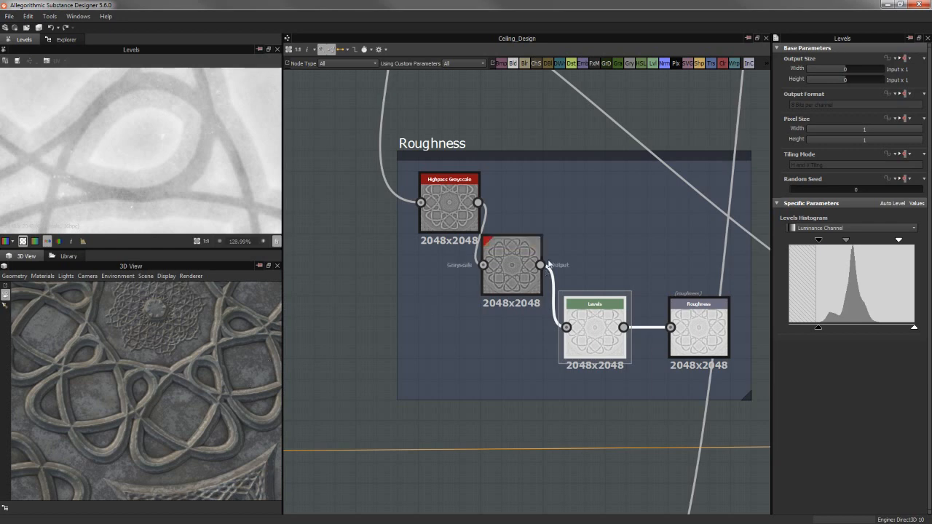
View the Roughness output node and check the 3D material at a grazing angle
{"action": "double_click", "coordinate": [684, 310]}
{"action": "left_click_drag", "start_coordinate": [177, 427], "coordinate": [207, 349]}
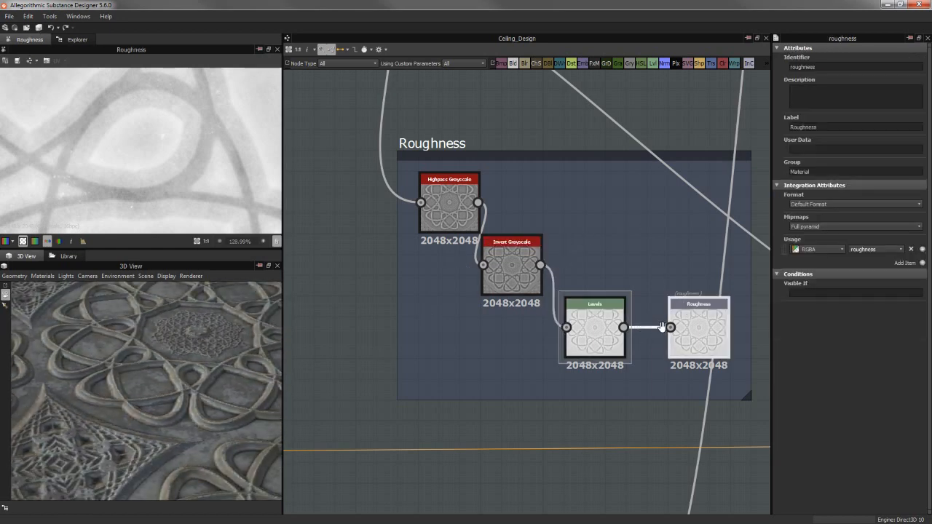
{"action": "middle_click_drag", "start_coordinate": [723, 319], "coordinate": [526, 330]}
{"action": "scroll", "coordinate": [422, 294], "scroll_direction": "down", "scroll_amount": 2}
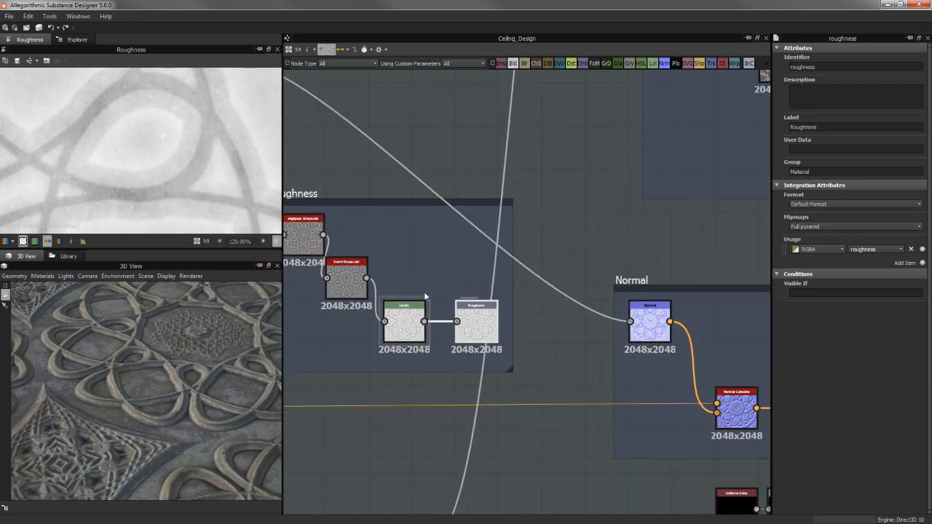
{"action": "middle_click_drag", "start_coordinate": [507, 218], "coordinate": [606, 328]}
{"action": "scroll", "coordinate": [590, 318], "scroll_direction": "down", "scroll_amount": 2}
{"action": "middle_click_drag", "start_coordinate": [505, 234], "coordinate": [427, 171]}
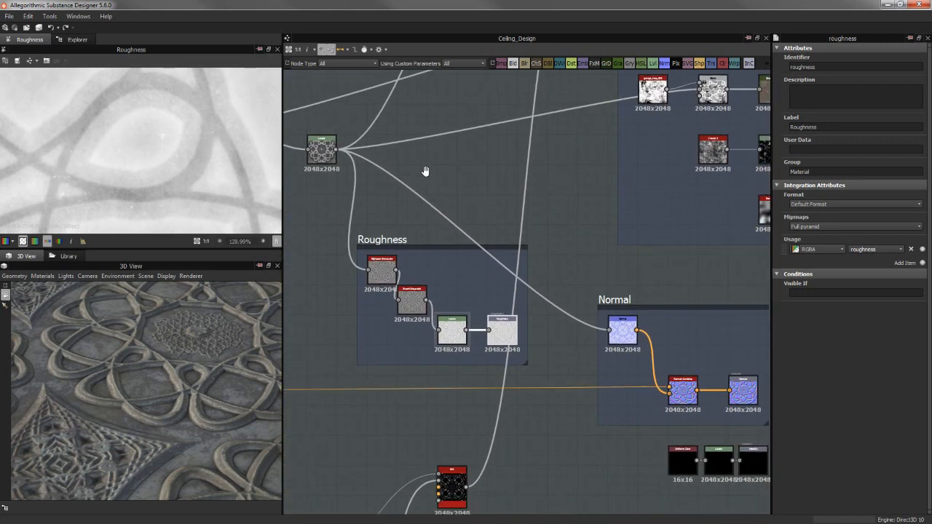
View the output and settings of the first Normal node in the Normal frame
{"action": "scroll", "coordinate": [607, 309], "scroll_direction": "up", "scroll_amount": 3}
{"action": "middle_click_drag", "start_coordinate": [608, 309], "coordinate": [546, 264]}
{"action": "double_click", "coordinate": [571, 302]}
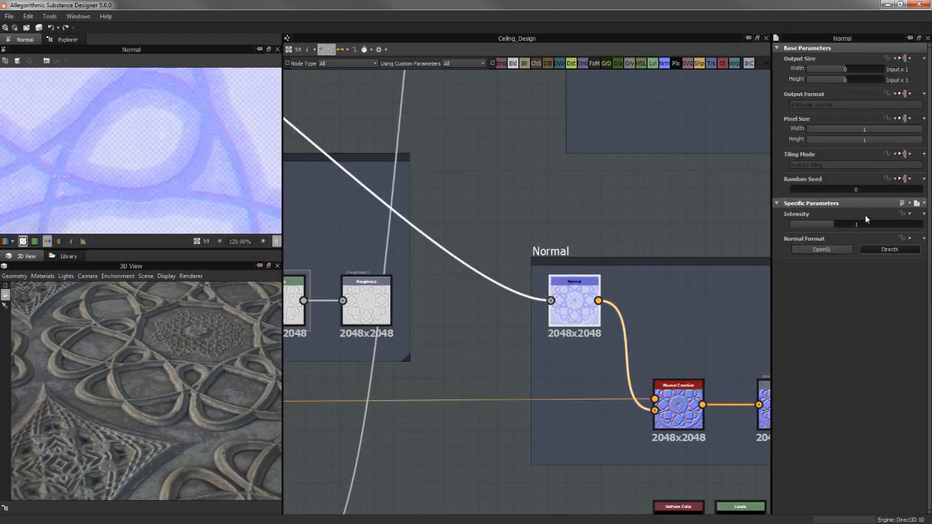
{"action": "scroll", "coordinate": [516, 283], "scroll_direction": "down", "scroll_amount": 2}
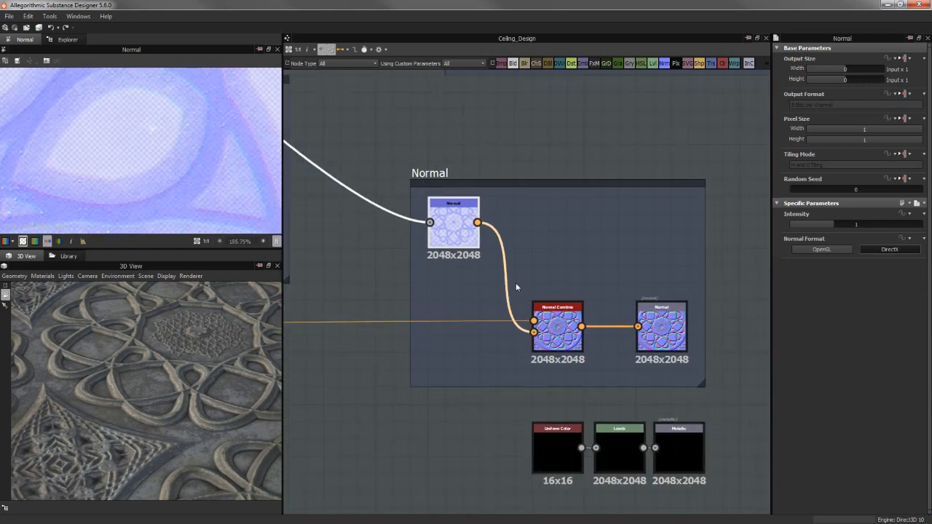
View the whole Normal Combine result and show the properties of the Normal output node it feeds
{"action": "double_click", "coordinate": [550, 319]}
{"action": "scroll", "coordinate": [193, 159], "scroll_direction": "down", "scroll_amount": 8}
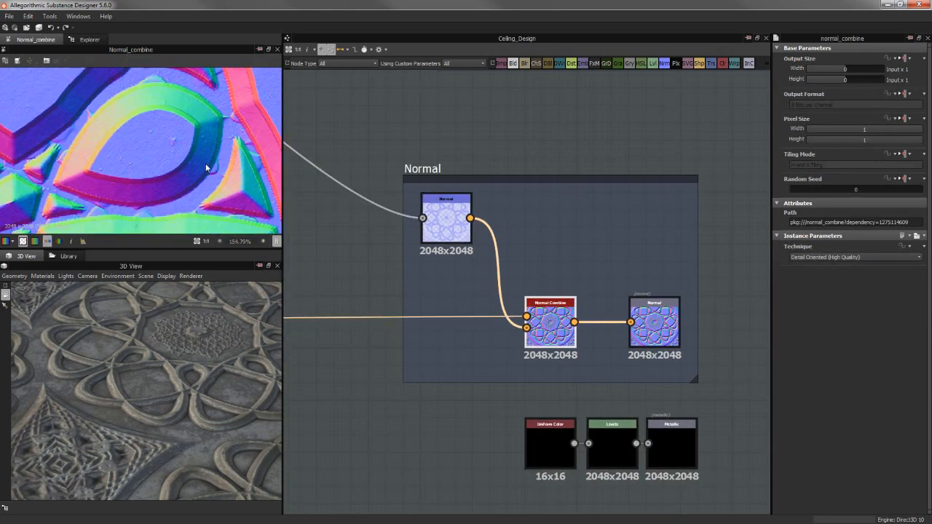
{"action": "scroll", "coordinate": [194, 165], "scroll_direction": "down", "scroll_amount": 3}
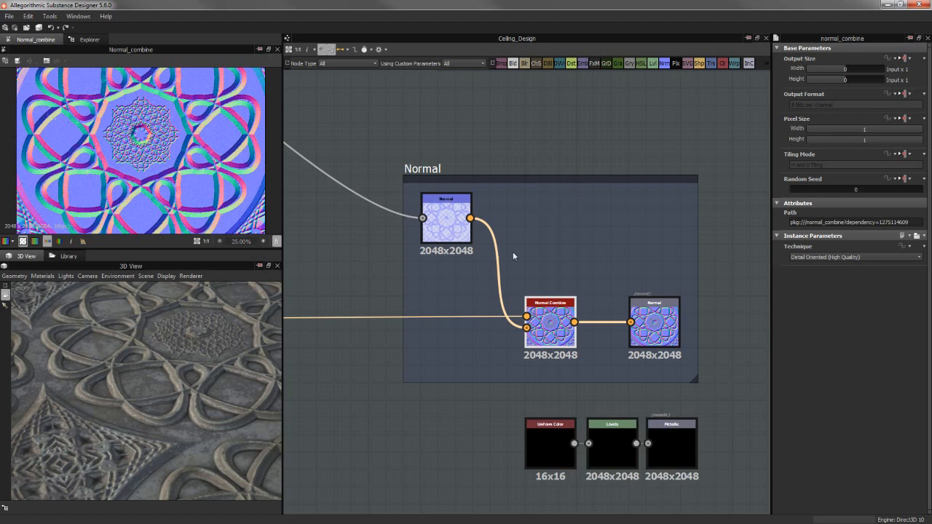
{"action": "middle_click_drag", "start_coordinate": [513, 256], "coordinate": [443, 188]}
{"action": "left_click", "coordinate": [585, 256]}
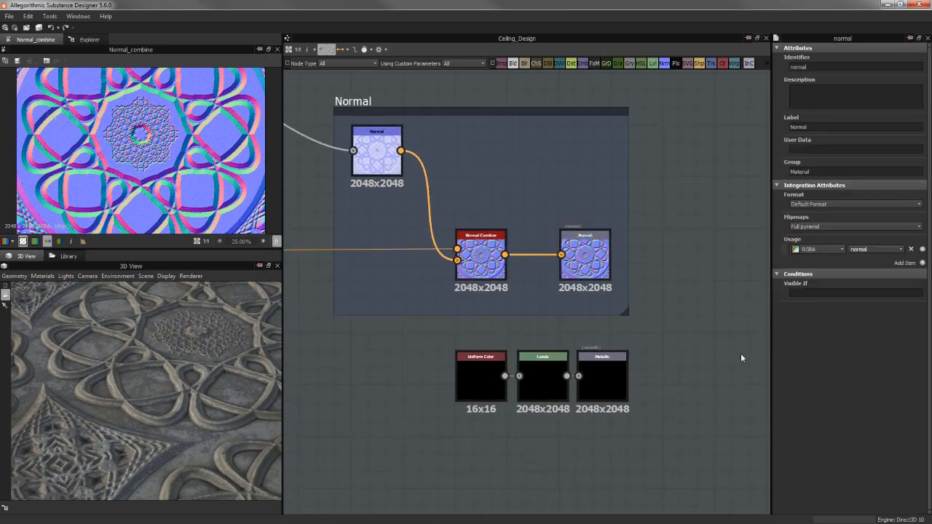
{"action": "left_click_drag", "start_coordinate": [394, 418], "coordinate": [395, 417]}
{"action": "left_click", "coordinate": [462, 349]}
Examine how the Levels node above the Roughness frame branches into the Base Color 1 and Base Color 2 frames
{"action": "middle_click_drag", "start_coordinate": [618, 355], "coordinate": [617, 455]}
{"action": "scroll", "coordinate": [617, 455], "scroll_direction": "down", "scroll_amount": 1}
{"action": "scroll", "coordinate": [566, 285], "scroll_direction": "down", "scroll_amount": 2}
{"action": "middle_click_drag", "start_coordinate": [544, 204], "coordinate": [570, 371]}
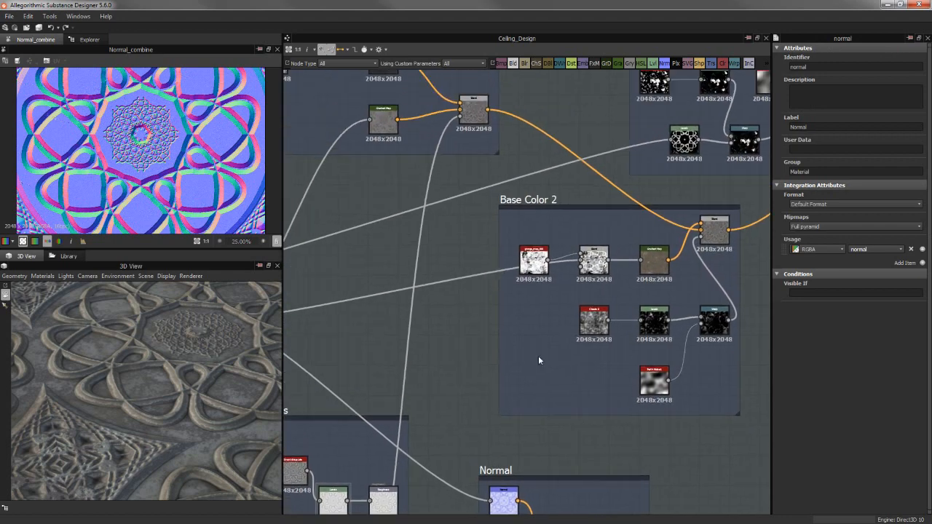
{"action": "scroll", "coordinate": [512, 302], "scroll_direction": "down", "scroll_amount": 4}
{"action": "scroll", "coordinate": [613, 239], "scroll_direction": "up", "scroll_amount": 3}
{"action": "middle_click_drag", "start_coordinate": [713, 335], "coordinate": [780, 261]}
{"action": "scroll", "coordinate": [474, 248], "scroll_direction": "up", "scroll_amount": 2}
{"action": "mouse_move", "coordinate": [373, 271]}
{"action": "middle_mouse_down"}
{"action": "mouse_move", "coordinate": [578, 266]}
{"action": "mouse_move", "coordinate": [639, 214]}
{"action": "mouse_move", "coordinate": [476, 297]}
{"action": "mouse_move", "coordinate": [481, 164]}
{"action": "middle_mouse_up"}
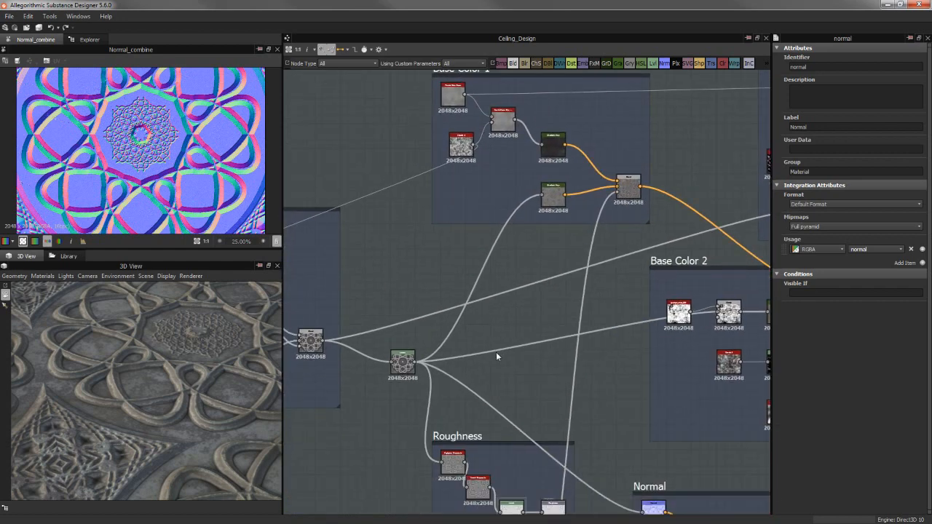
{"action": "mouse_move", "coordinate": [496, 352]}
{"action": "middle_mouse_down"}
{"action": "mouse_move", "coordinate": [491, 289]}
{"action": "mouse_move", "coordinate": [397, 279]}
{"action": "mouse_move", "coordinate": [389, 207]}
{"action": "mouse_move", "coordinate": [414, 291]}
{"action": "mouse_move", "coordinate": [445, 307]}
{"action": "middle_mouse_up"}
{"action": "left_click_drag", "start_coordinate": [188, 370], "coordinate": [191, 384]}
{"action": "middle_click_drag", "start_coordinate": [176, 309], "coordinate": [203, 383]}
{"action": "scroll", "coordinate": [356, 377], "scroll_direction": "up", "scroll_amount": 1}
{"action": "middle_click_drag", "start_coordinate": [395, 315], "coordinate": [388, 326]}
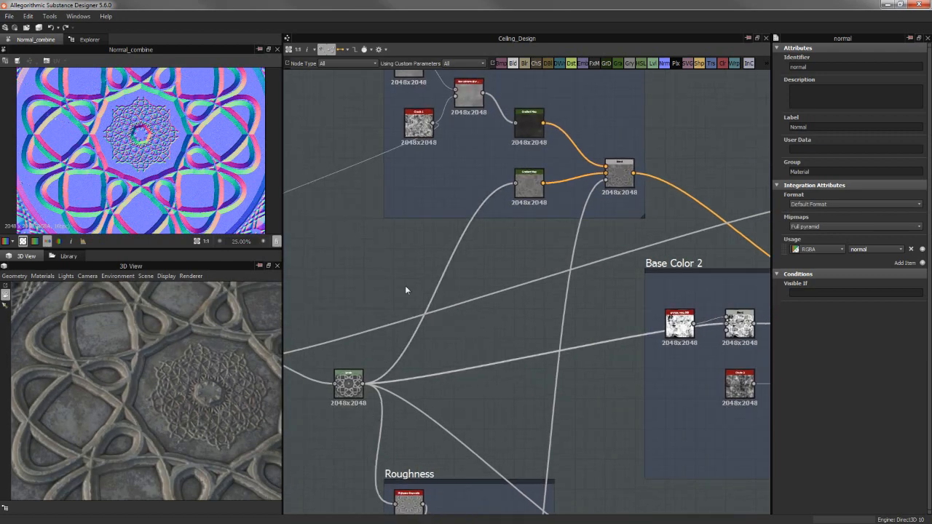
View the output of the Base Color 1 Gradient Map fed by the height pattern and examine its color detail
{"action": "middle_click_drag", "start_coordinate": [526, 200], "coordinate": [487, 280]}
{"action": "scroll", "coordinate": [488, 269], "scroll_direction": "up", "scroll_amount": 2}
{"action": "double_click", "coordinate": [487, 269]}
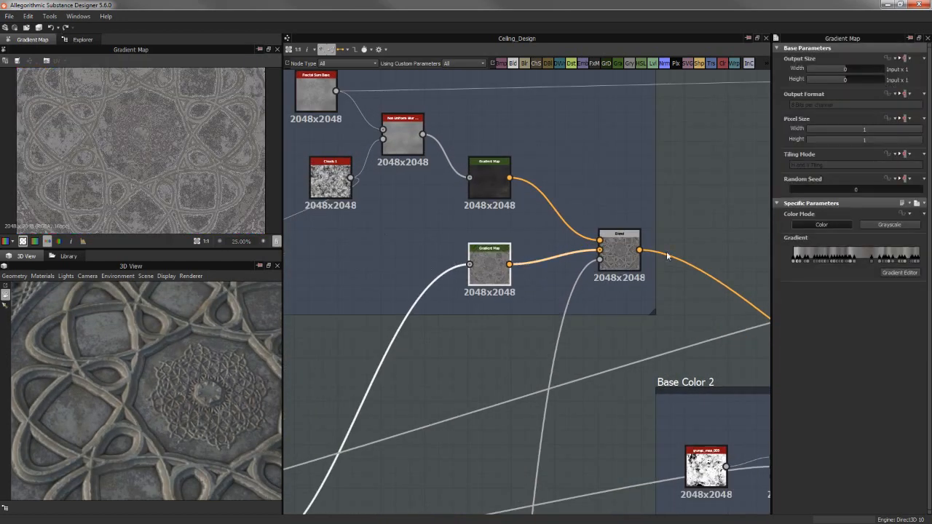
{"action": "scroll", "coordinate": [190, 138], "scroll_direction": "up", "scroll_amount": 6}
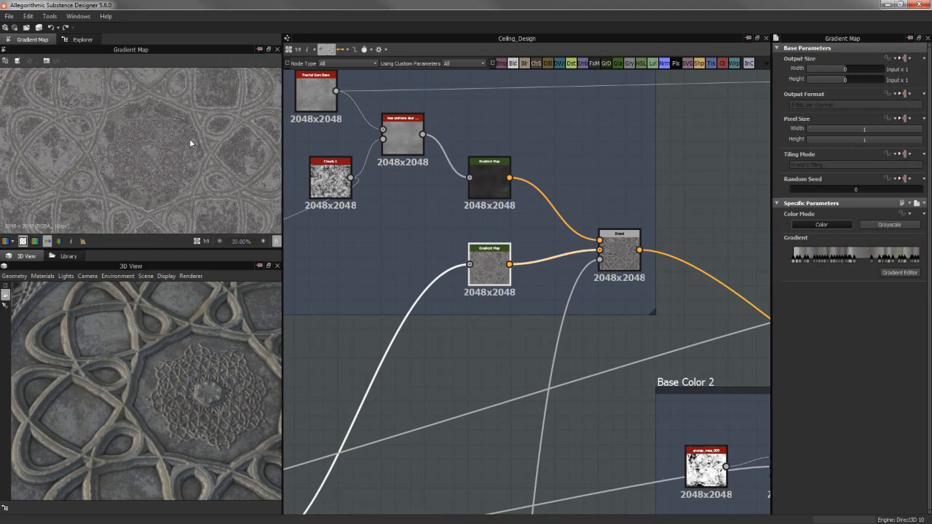
{"action": "middle_click_drag", "start_coordinate": [197, 146], "coordinate": [223, 183]}
{"action": "scroll", "coordinate": [218, 189], "scroll_direction": "down", "scroll_amount": 4}
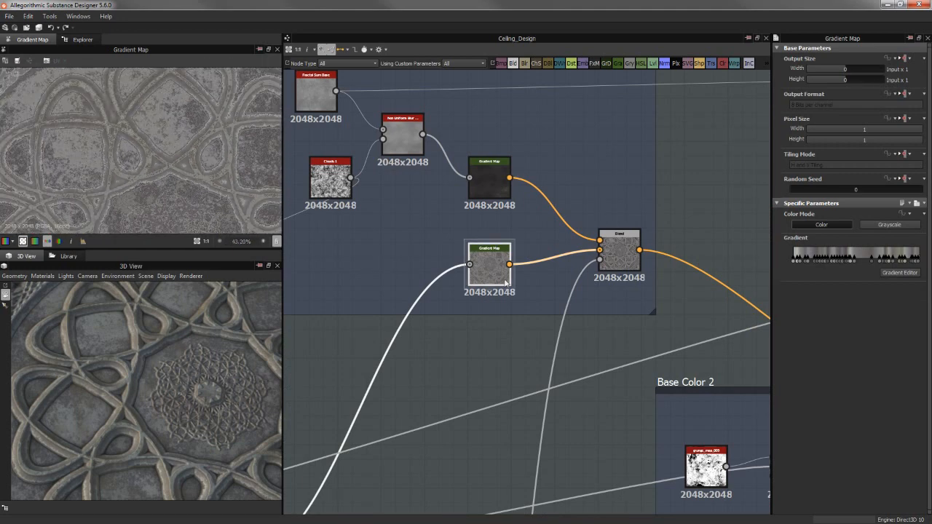
View the Fractal Sum Base node's output in the Base Color 1 frame and inspect the full noise tile
{"action": "middle_click_drag", "start_coordinate": [436, 169], "coordinate": [493, 231]}
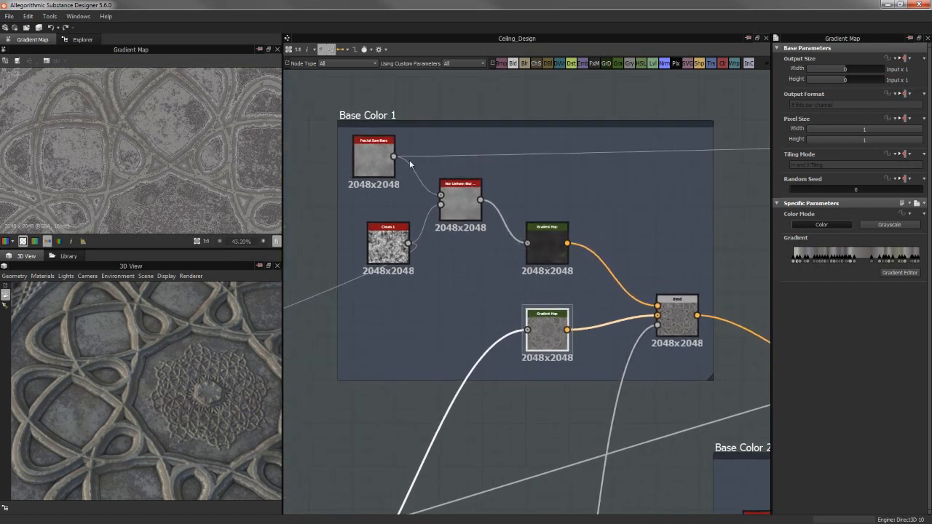
{"action": "double_click", "coordinate": [376, 159]}
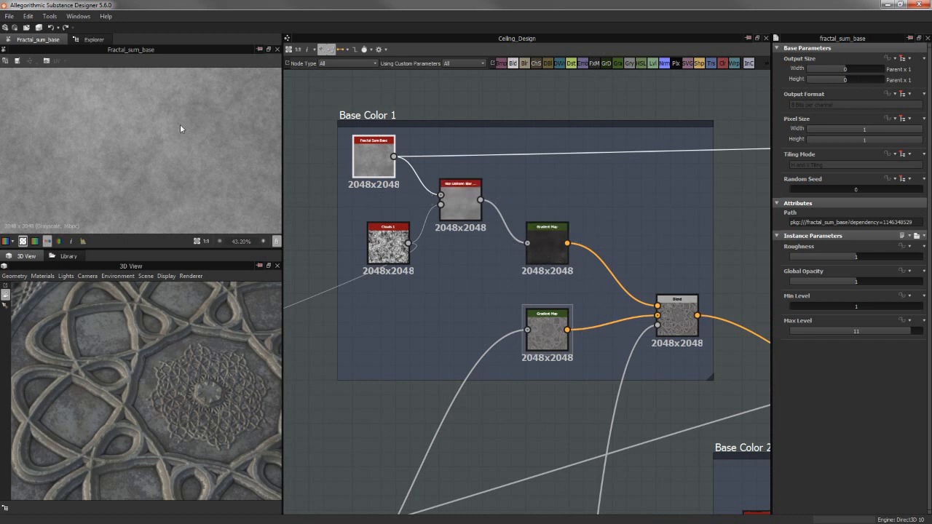
{"action": "scroll", "coordinate": [180, 130], "scroll_direction": "down", "scroll_amount": 5}
{"action": "scroll", "coordinate": [178, 132], "scroll_direction": "up", "scroll_amount": 1}
{"action": "scroll", "coordinate": [174, 143], "scroll_direction": "down", "scroll_amount": 2}
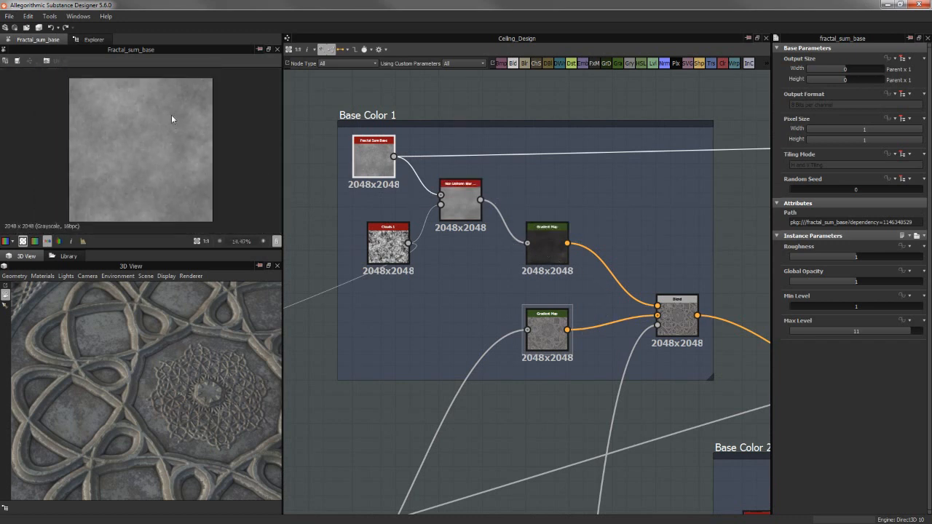
Compare the outputs of the Non Uniform Blur node and the Clouds 1 node that drives it
{"action": "double_click", "coordinate": [459, 203]}
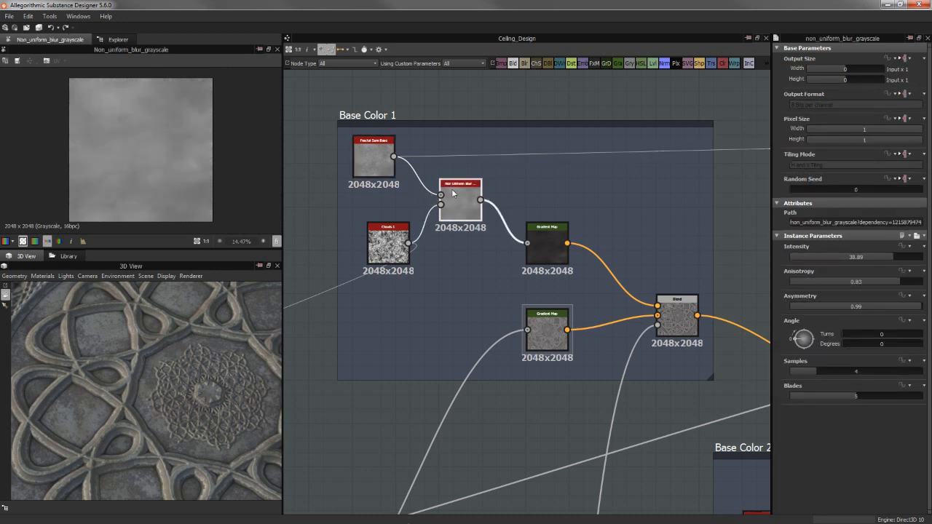
{"action": "scroll", "coordinate": [198, 159], "scroll_direction": "up", "scroll_amount": 4}
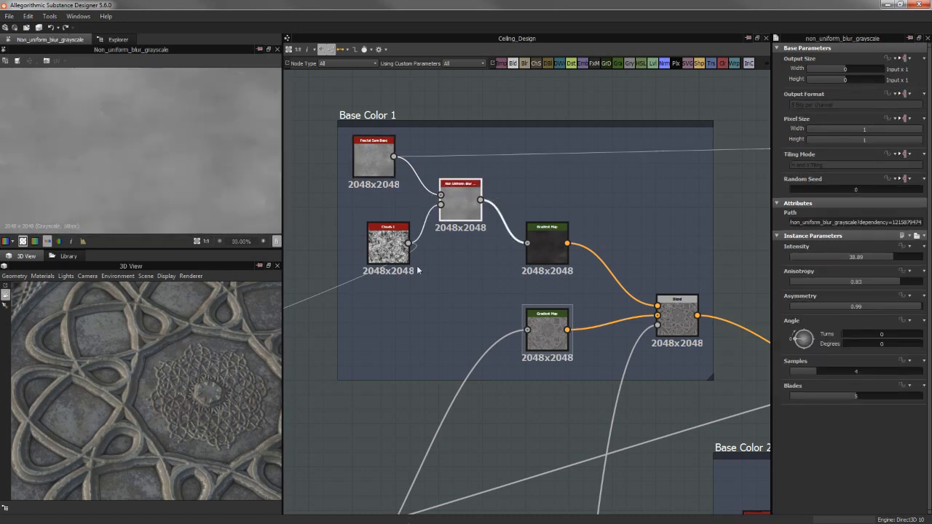
{"action": "double_click", "coordinate": [399, 238]}
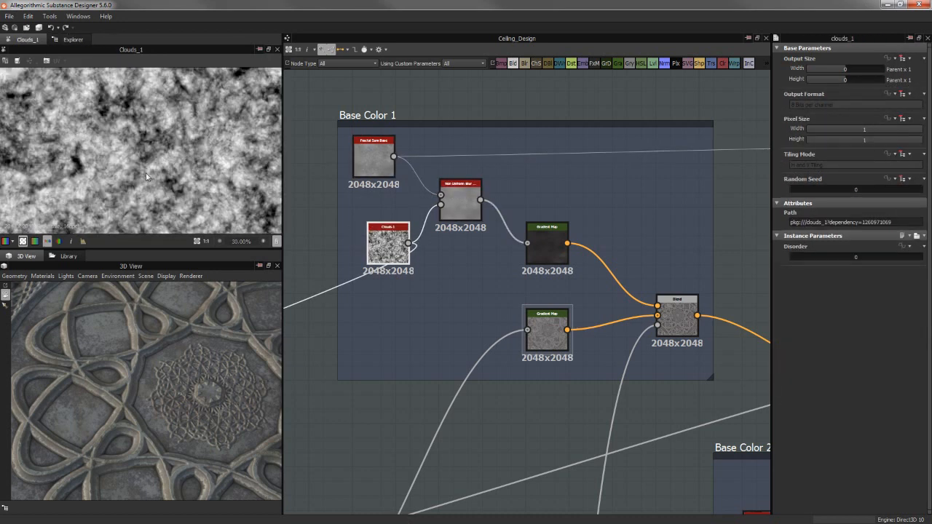
{"action": "double_click", "coordinate": [461, 199]}
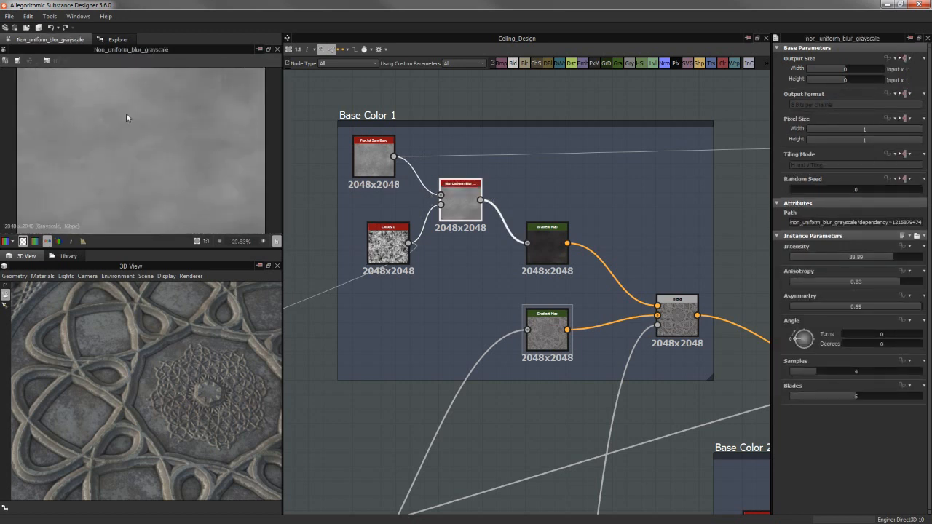
View the dark Gradient Map fed by the Non Uniform Blur node and check its gradient
{"action": "middle_click_drag", "start_coordinate": [548, 244], "coordinate": [524, 210]}
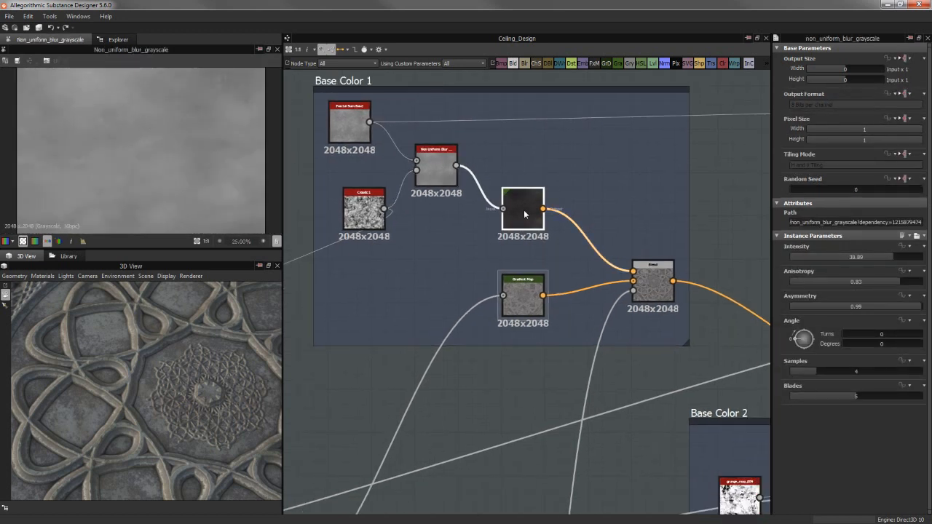
{"action": "double_click", "coordinate": [524, 210]}
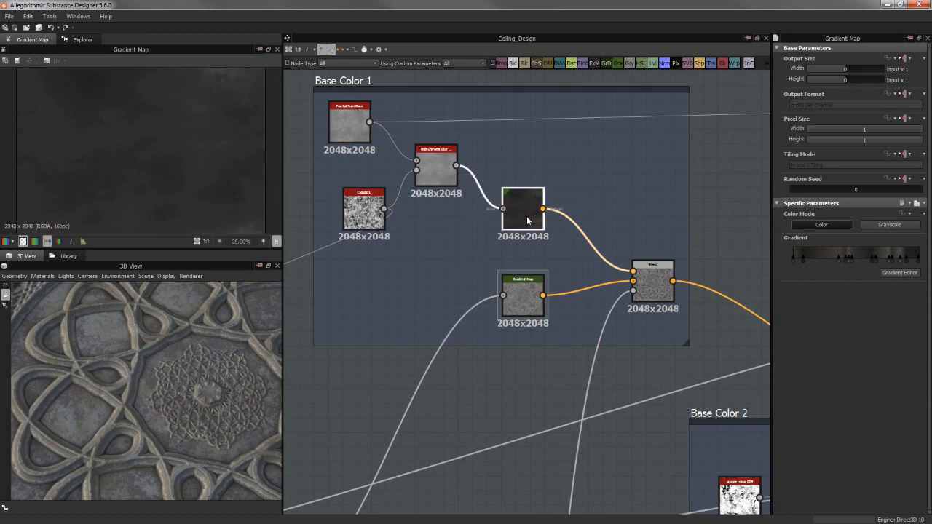
{"action": "scroll", "coordinate": [147, 135], "scroll_direction": "up", "scroll_amount": 1}
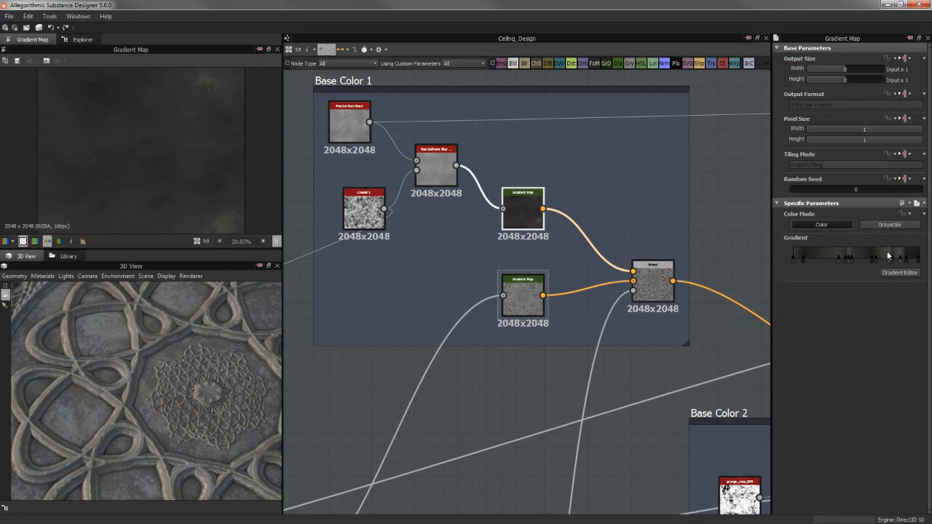
View the Blend output in the Base Color 1 frame and trace its opacity input back to the node above Curvature & AO
{"action": "scroll", "coordinate": [519, 216], "scroll_direction": "down", "scroll_amount": 2}
{"action": "double_click", "coordinate": [631, 270]}
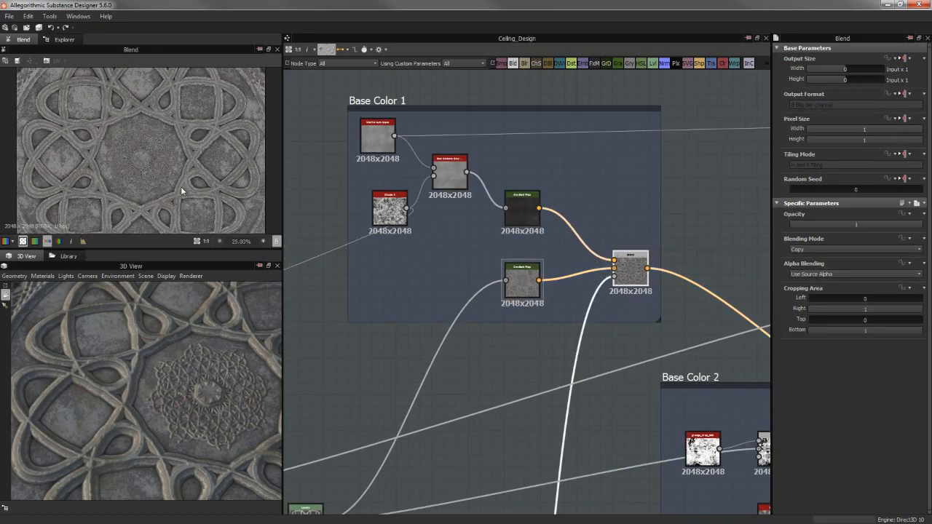
{"action": "scroll", "coordinate": [180, 186], "scroll_direction": "up", "scroll_amount": 10}
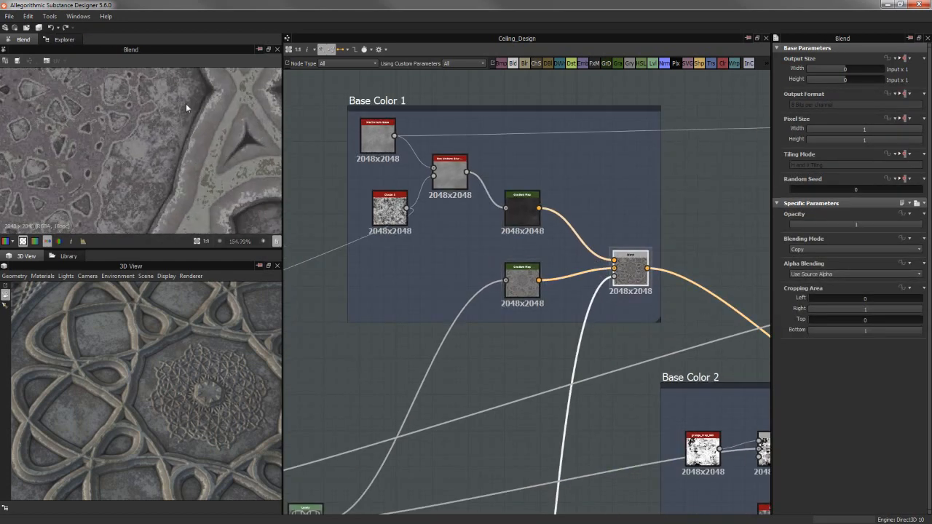
{"action": "scroll", "coordinate": [606, 327], "scroll_direction": "down", "scroll_amount": 2}
{"action": "middle_click_drag", "start_coordinate": [578, 498], "coordinate": [579, 246]}
{"action": "scroll", "coordinate": [578, 244], "scroll_direction": "down", "scroll_amount": 2}
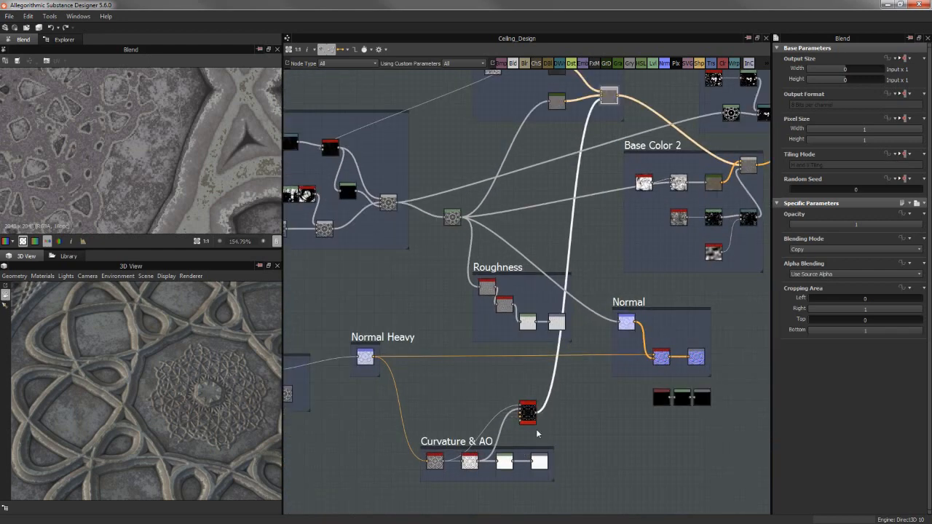
{"action": "scroll", "coordinate": [587, 210], "scroll_direction": "up", "scroll_amount": 5}
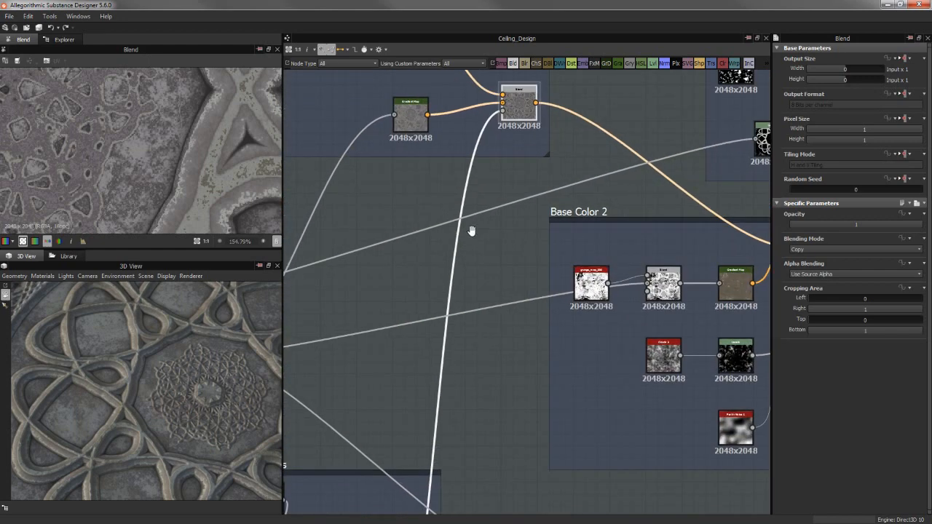
Move the grunge_map_009 node in the Base Color 2 frame up, clear of the height pattern's link into the Blend node
{"action": "scroll", "coordinate": [479, 220], "scroll_direction": "up", "scroll_amount": 1}
{"action": "middle_click_drag", "start_coordinate": [478, 233], "coordinate": [699, 153]}
{"action": "scroll", "coordinate": [575, 200], "scroll_direction": "down", "scroll_amount": 2}
{"action": "middle_click_drag", "start_coordinate": [532, 224], "coordinate": [457, 257]}
{"action": "scroll", "coordinate": [655, 200], "scroll_direction": "up", "scroll_amount": 1}
{"action": "middle_click_drag", "start_coordinate": [655, 201], "coordinate": [514, 238]}
{"action": "left_click_drag", "start_coordinate": [513, 244], "coordinate": [508, 212]}
Trace the height pattern's connection into the Base Color 2 frame and view the Blend node it feeds
{"action": "middle_click_drag", "start_coordinate": [580, 203], "coordinate": [797, 177]}
{"action": "middle_click_drag", "start_coordinate": [480, 242], "coordinate": [531, 229]}
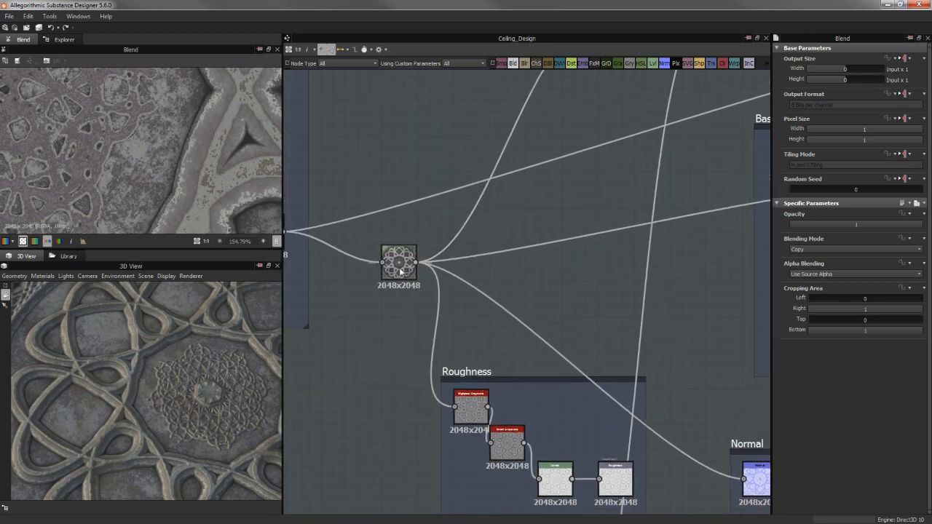
{"action": "middle_click_drag", "start_coordinate": [737, 221], "coordinate": [394, 272]}
{"action": "scroll", "coordinate": [498, 255], "scroll_direction": "up", "scroll_amount": 3}
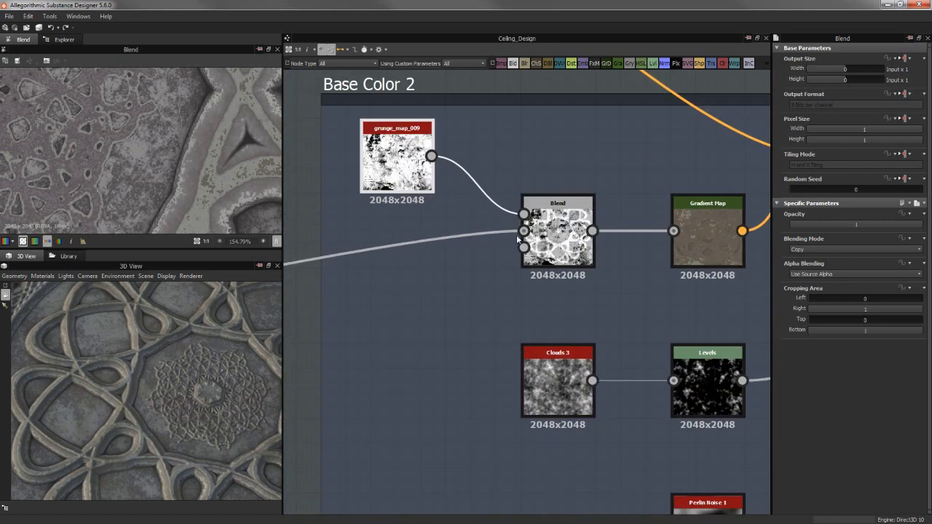
{"action": "double_click", "coordinate": [553, 232]}
{"action": "middle_click_drag", "start_coordinate": [540, 168], "coordinate": [559, 275]}
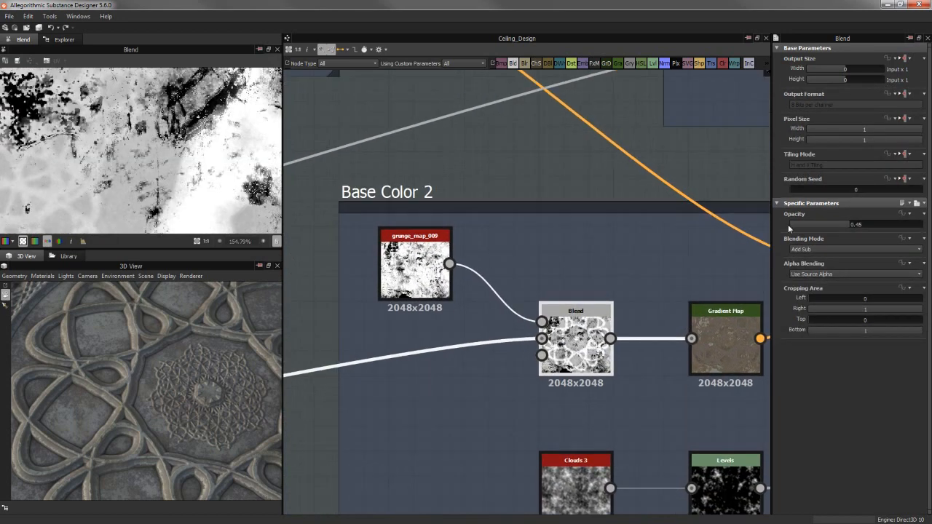
Shift grunge_map_009 slightly closer to its Blend node and examine the Blend's full output tile
{"action": "left_click_drag", "start_coordinate": [429, 279], "coordinate": [441, 279]}
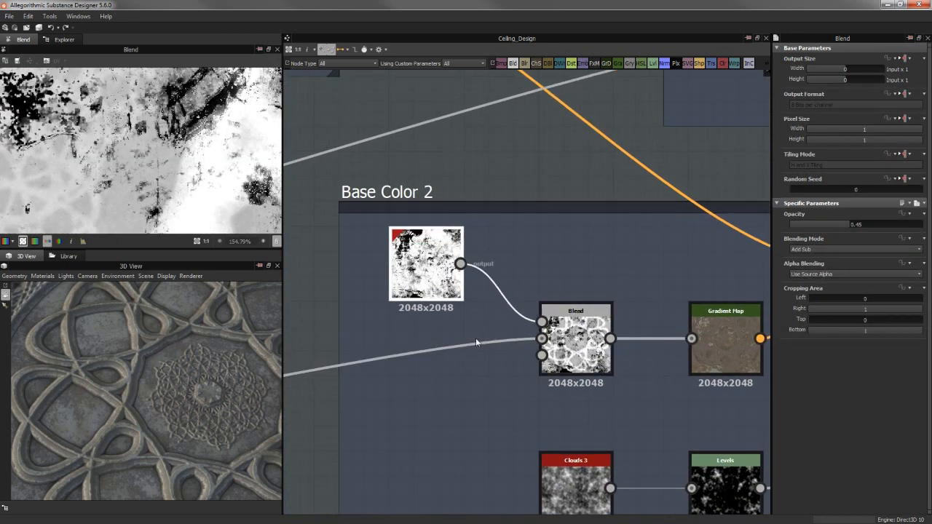
{"action": "scroll", "coordinate": [135, 176], "scroll_direction": "down", "scroll_amount": 4}
{"action": "middle_click_drag", "start_coordinate": [577, 315], "coordinate": [517, 252]}
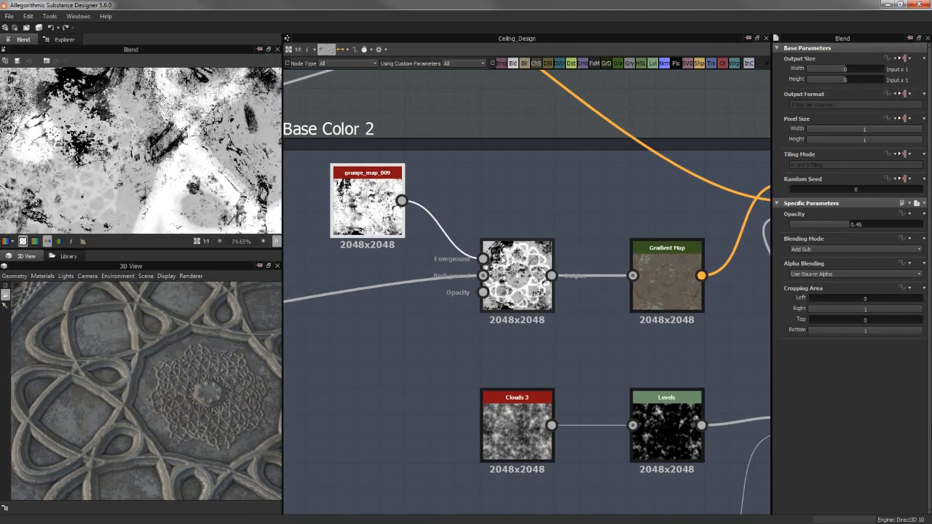
{"action": "left_click", "coordinate": [517, 252]}
{"action": "scroll", "coordinate": [135, 176], "scroll_direction": "down", "scroll_amount": 6}
{"action": "scroll", "coordinate": [136, 175], "scroll_direction": "up", "scroll_amount": 1}
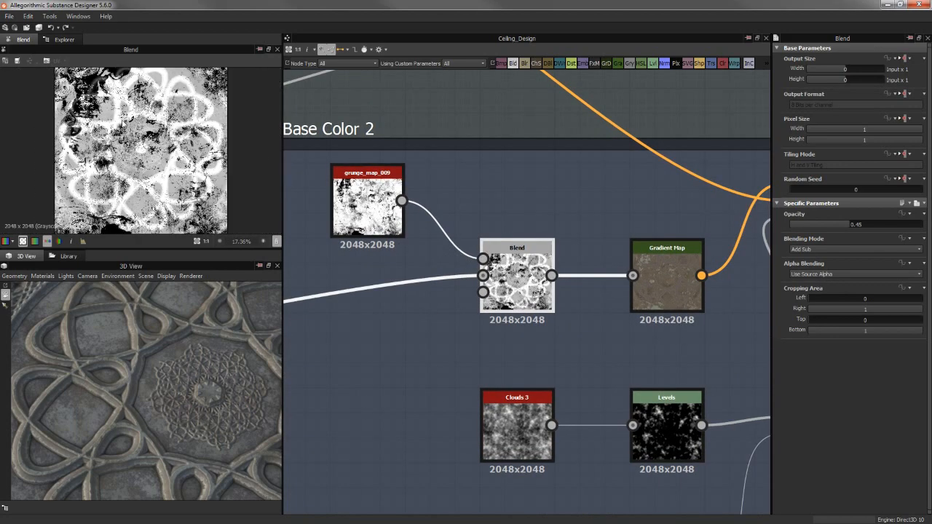
View the output of the Gradient Map that colors the grunge and height blend in Base Color 2
{"action": "scroll", "coordinate": [583, 240], "scroll_direction": "down", "scroll_amount": 1}
{"action": "double_click", "coordinate": [635, 200]}
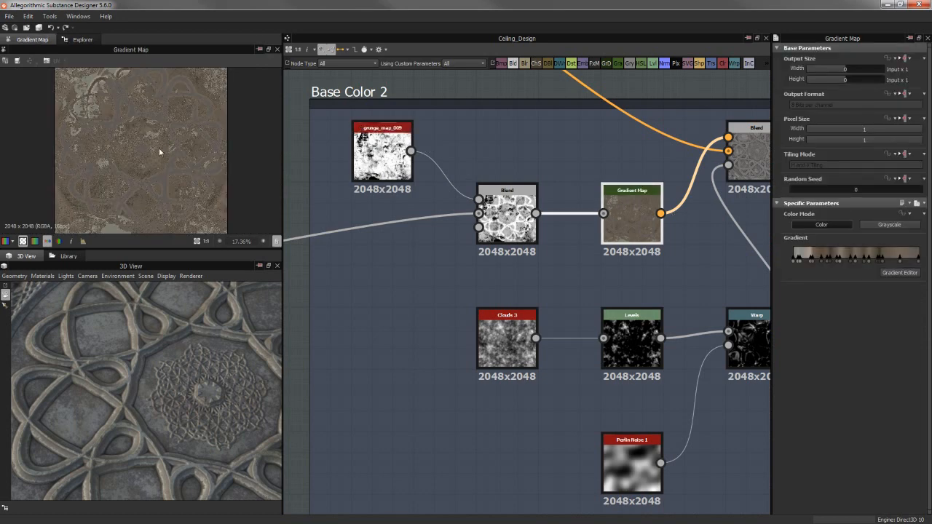
{"action": "scroll", "coordinate": [166, 132], "scroll_direction": "up", "scroll_amount": 2}
Compare the outputs of the Clouds 3 node and the Levels node it feeds in Base Color 2
{"action": "middle_click_drag", "start_coordinate": [528, 251], "coordinate": [330, 265]}
{"action": "middle_click_drag", "start_coordinate": [323, 336], "coordinate": [470, 292]}
{"action": "double_click", "coordinate": [469, 291]}
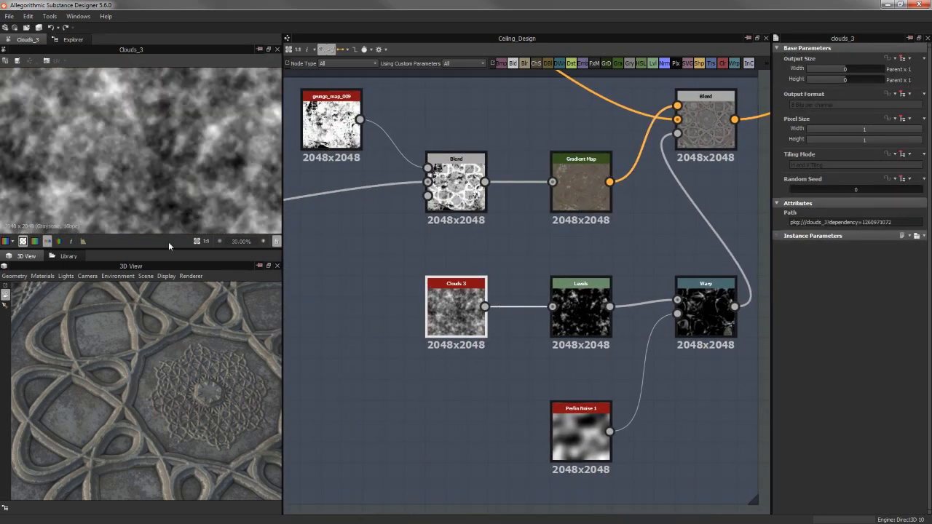
{"action": "double_click", "coordinate": [581, 300]}
{"action": "middle_click_drag", "start_coordinate": [622, 266], "coordinate": [517, 260]}
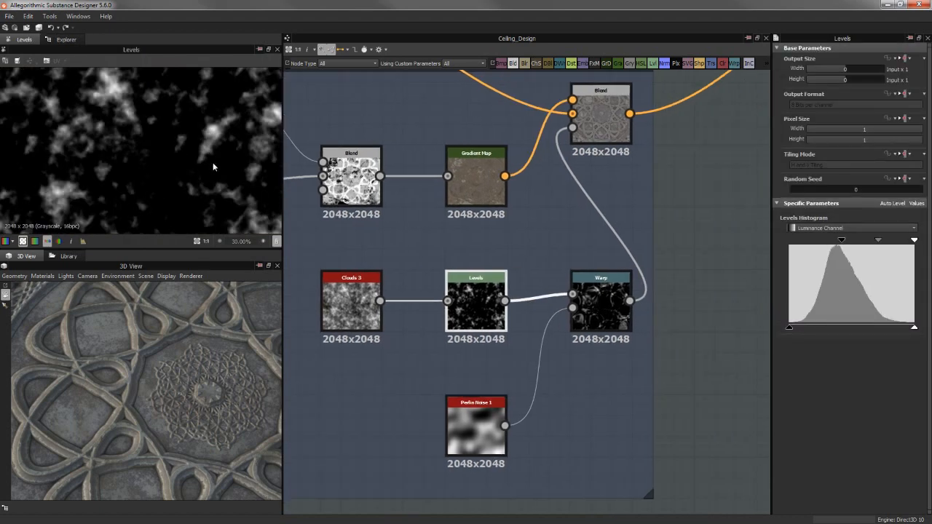
View the Perlin Noise 1 node and the Warp node it drives, checking the warped mask's full tile
{"action": "double_click", "coordinate": [467, 422]}
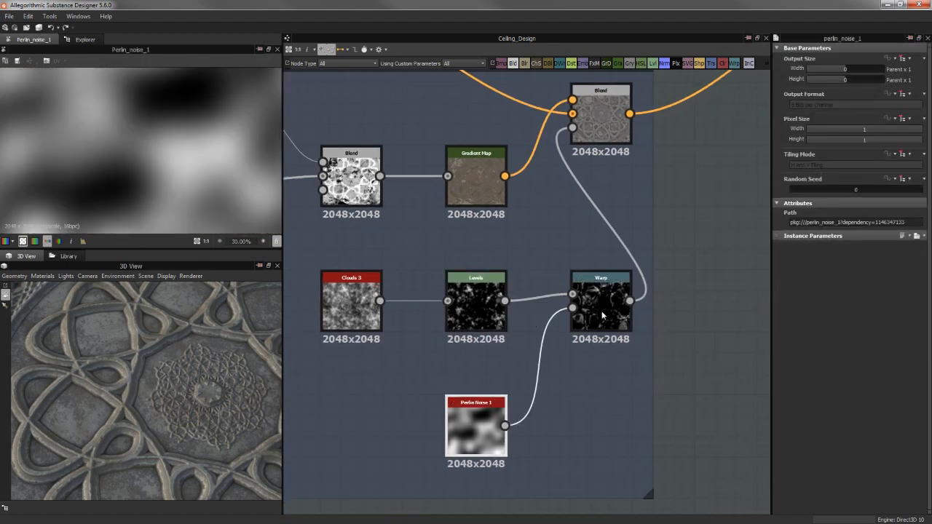
{"action": "double_click", "coordinate": [603, 315]}
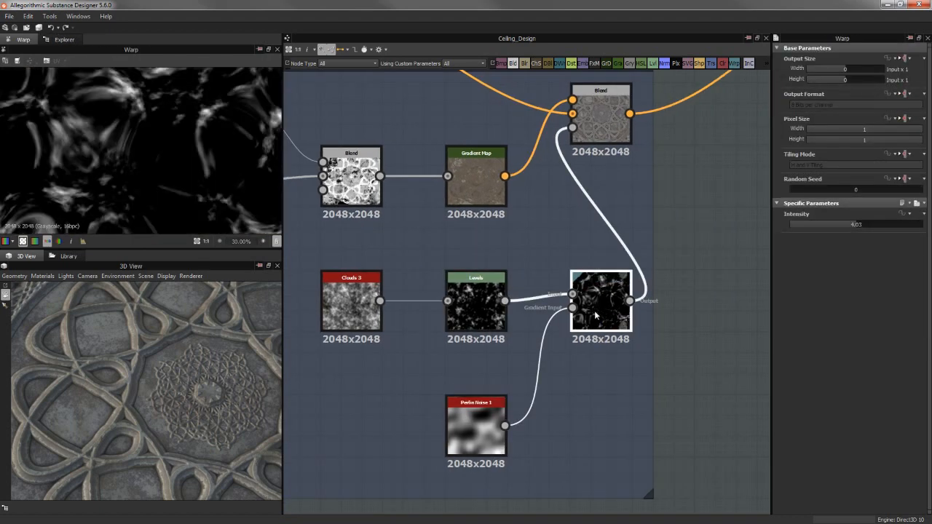
{"action": "scroll", "coordinate": [132, 160], "scroll_direction": "down", "scroll_amount": 3}
View the final Blend output of Base Color 2 and examine how the masked brown color covers the pattern
{"action": "middle_click_drag", "start_coordinate": [597, 107], "coordinate": [556, 174]}
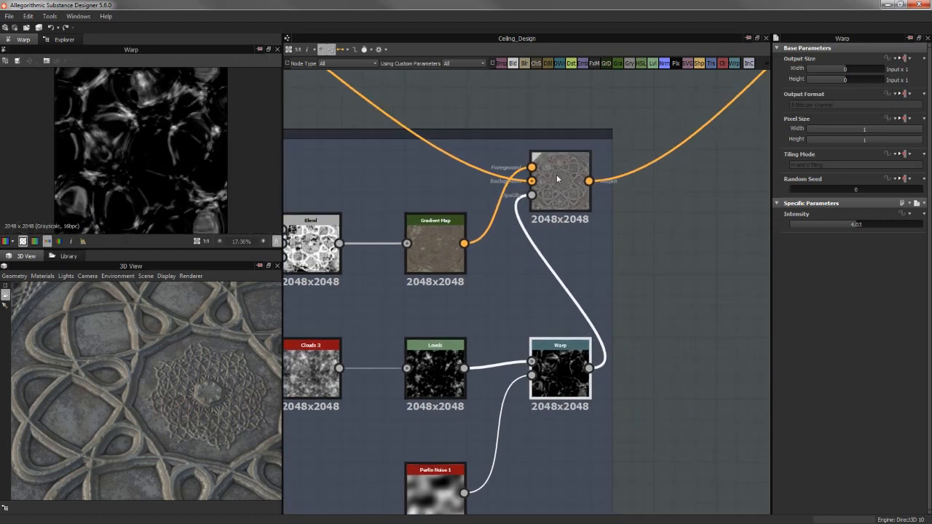
{"action": "double_click", "coordinate": [557, 175]}
{"action": "middle_click_drag", "start_coordinate": [548, 318], "coordinate": [603, 282]}
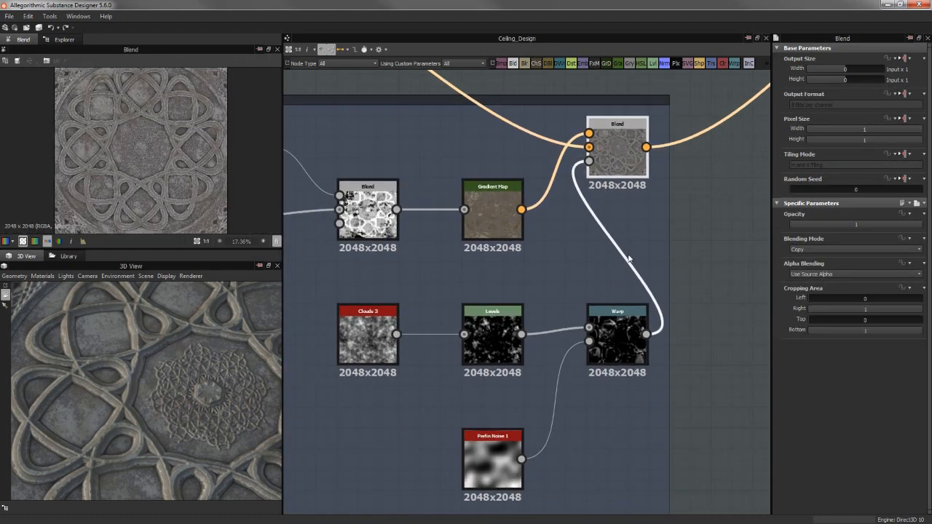
{"action": "scroll", "coordinate": [517, 255], "scroll_direction": "down", "scroll_amount": 2}
{"action": "middle_click_drag", "start_coordinate": [594, 317], "coordinate": [576, 390]}
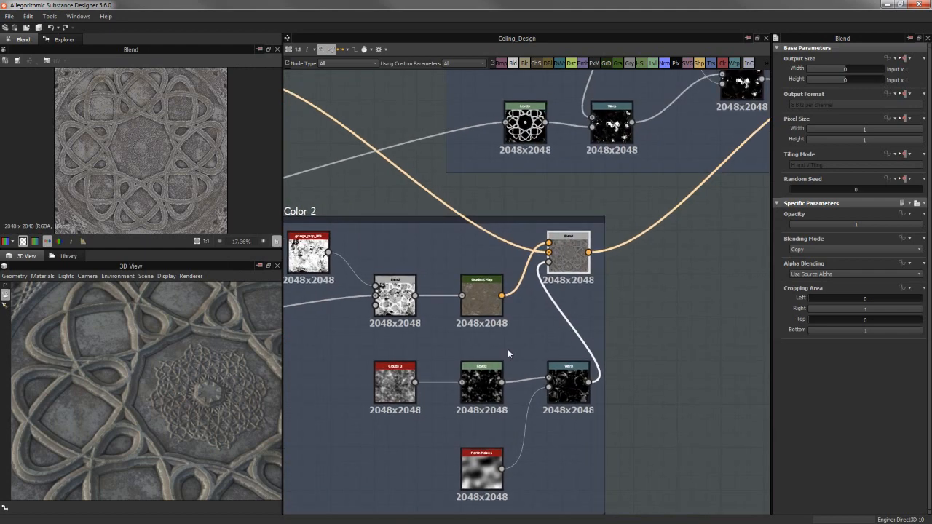
{"action": "scroll", "coordinate": [594, 257], "scroll_direction": "up", "scroll_amount": 3}
{"action": "middle_click_drag", "start_coordinate": [578, 161], "coordinate": [622, 205]}
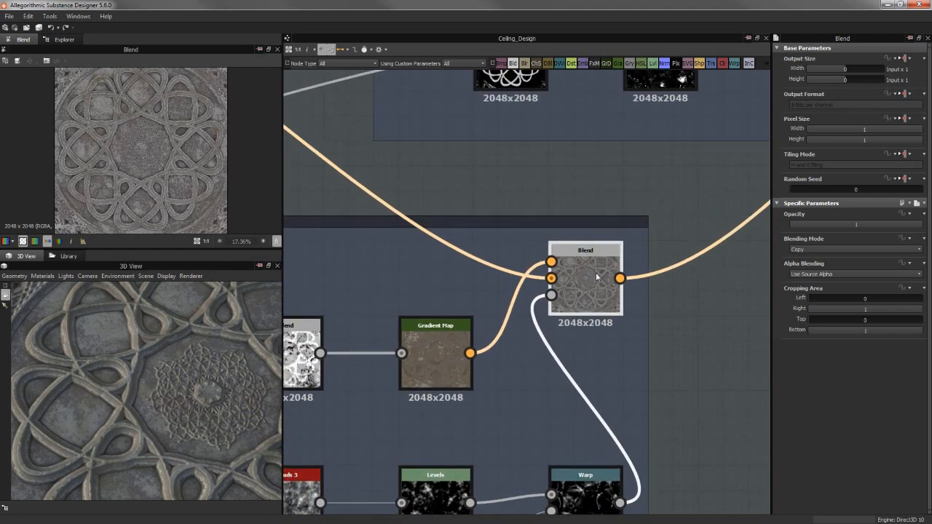
{"action": "scroll", "coordinate": [182, 164], "scroll_direction": "up", "scroll_amount": 4}
{"action": "scroll", "coordinate": [183, 135], "scroll_direction": "up", "scroll_amount": 2}
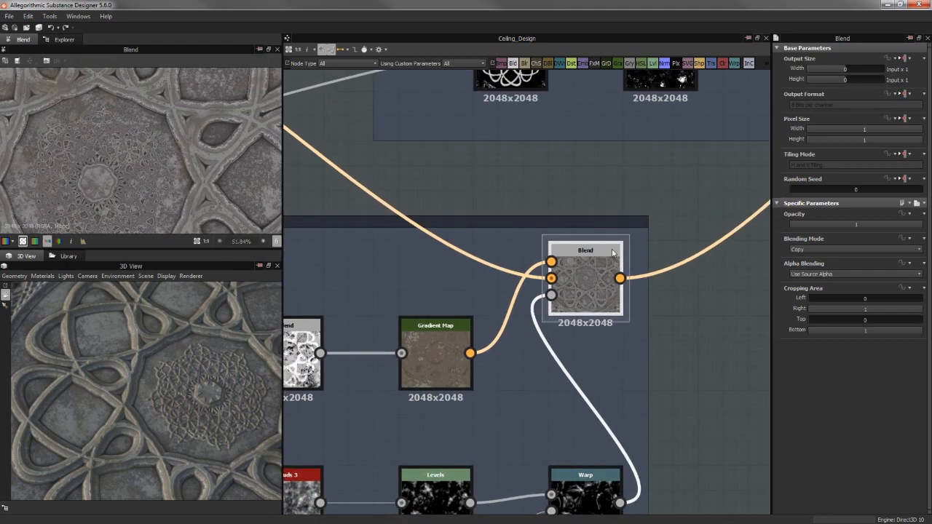
{"action": "middle_click_drag", "start_coordinate": [172, 127], "coordinate": [206, 197]}
{"action": "scroll", "coordinate": [179, 129], "scroll_direction": "down", "scroll_amount": 3}
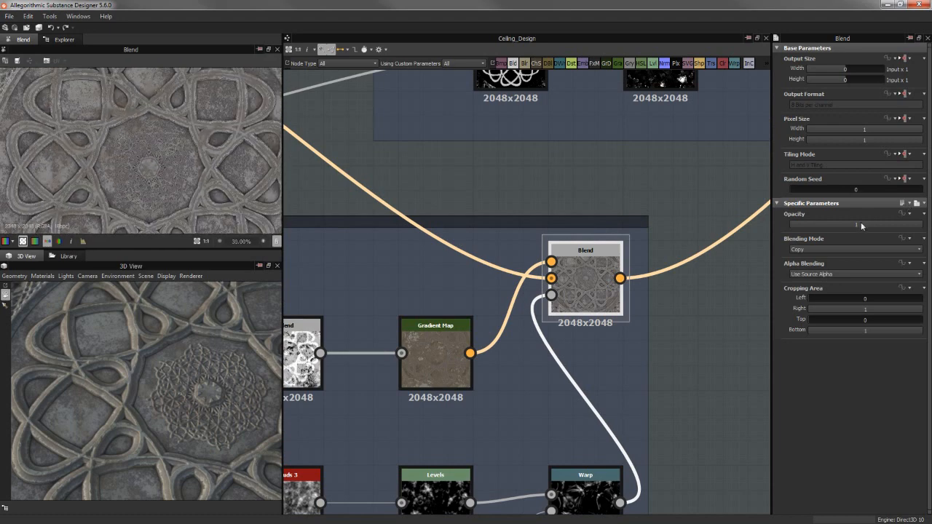
Try an Opacity of 0 on the final Base Color 2 Blend to compare the result, and undo the change
{"action": "left_click_drag", "start_coordinate": [861, 224], "coordinate": [778, 246]}
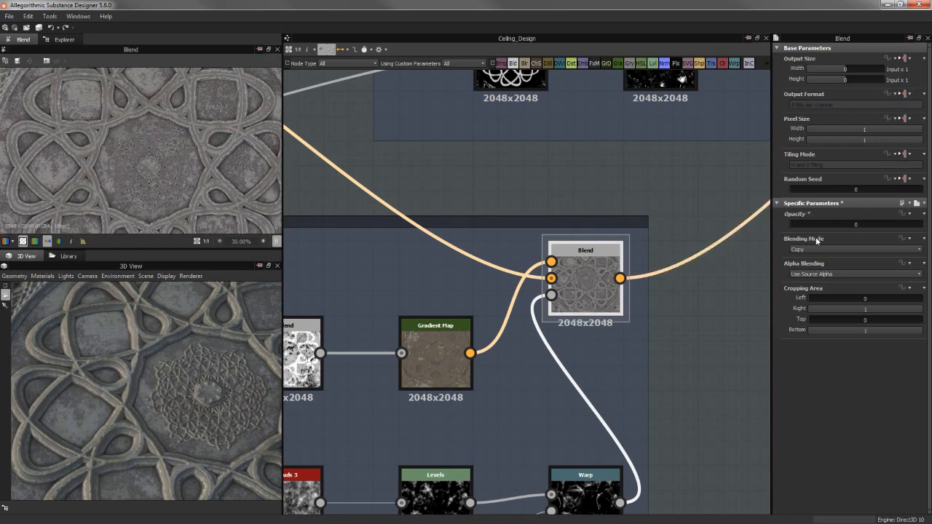
{"action": "key", "text": "ctrl+z"}
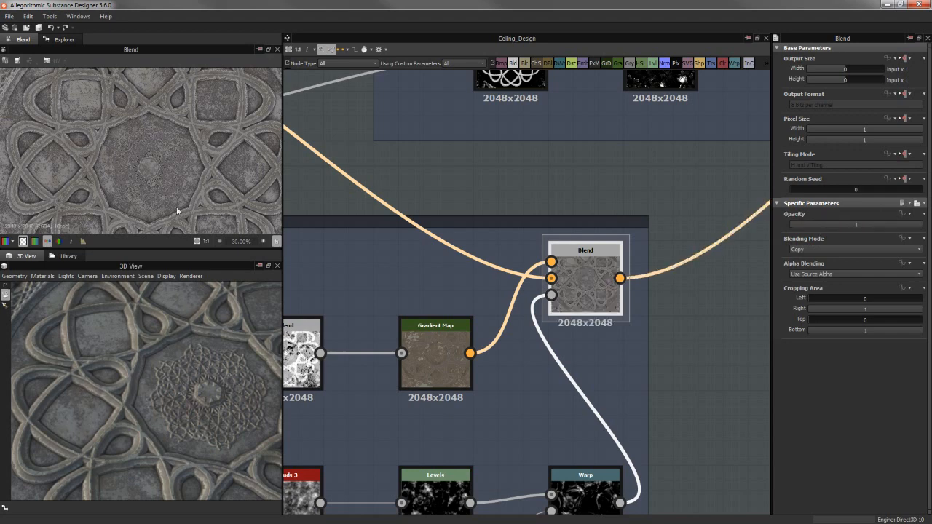
{"action": "middle_click_drag", "start_coordinate": [82, 115], "coordinate": [81, 127]}
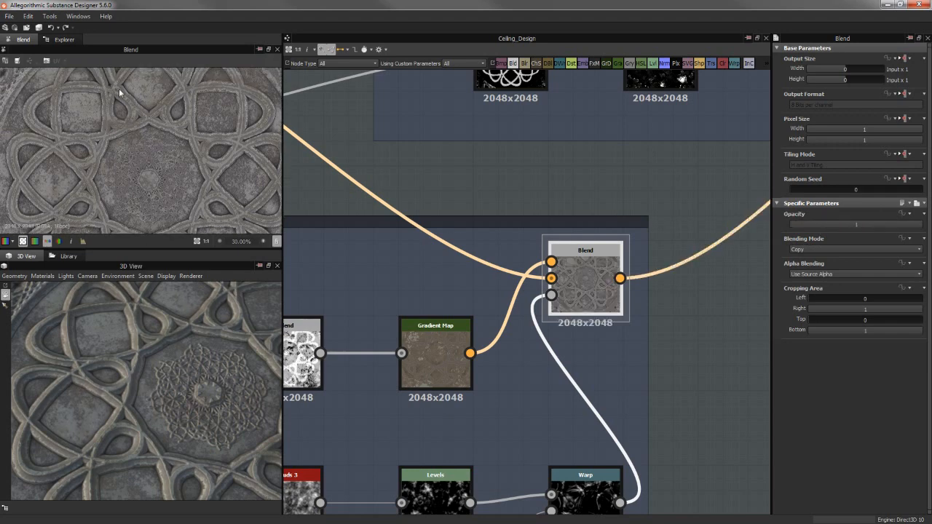
View the output of the grunge_map_004 node in the frame above Base Color 2
{"action": "middle_click_drag", "start_coordinate": [546, 186], "coordinate": [550, 210]}
{"action": "middle_click_drag", "start_coordinate": [537, 250], "coordinate": [516, 431]}
{"action": "scroll", "coordinate": [528, 346], "scroll_direction": "down", "scroll_amount": 1}
{"action": "scroll", "coordinate": [527, 346], "scroll_direction": "down", "scroll_amount": 2}
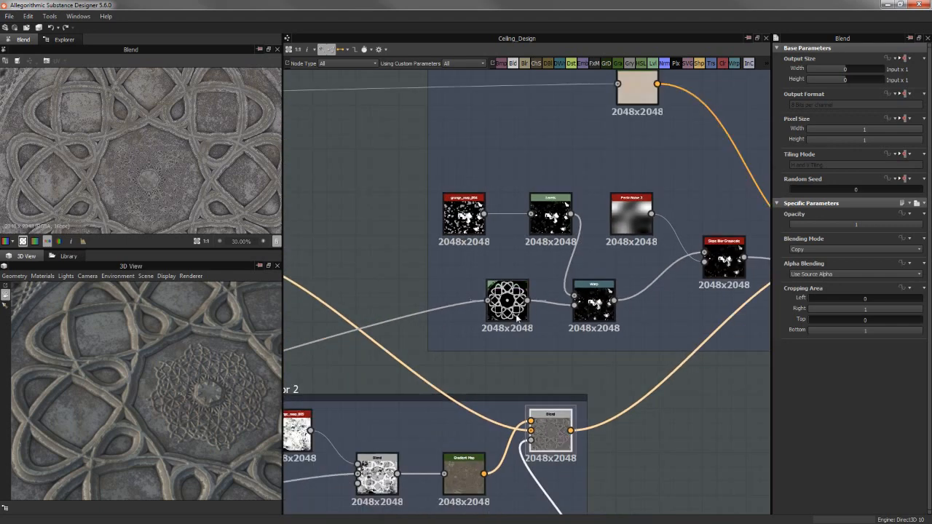
{"action": "scroll", "coordinate": [513, 292], "scroll_direction": "down", "scroll_amount": 4}
{"action": "scroll", "coordinate": [524, 216], "scroll_direction": "up", "scroll_amount": 3}
{"action": "middle_click_drag", "start_coordinate": [528, 226], "coordinate": [526, 183]}
{"action": "scroll", "coordinate": [526, 183], "scroll_direction": "up", "scroll_amount": 1}
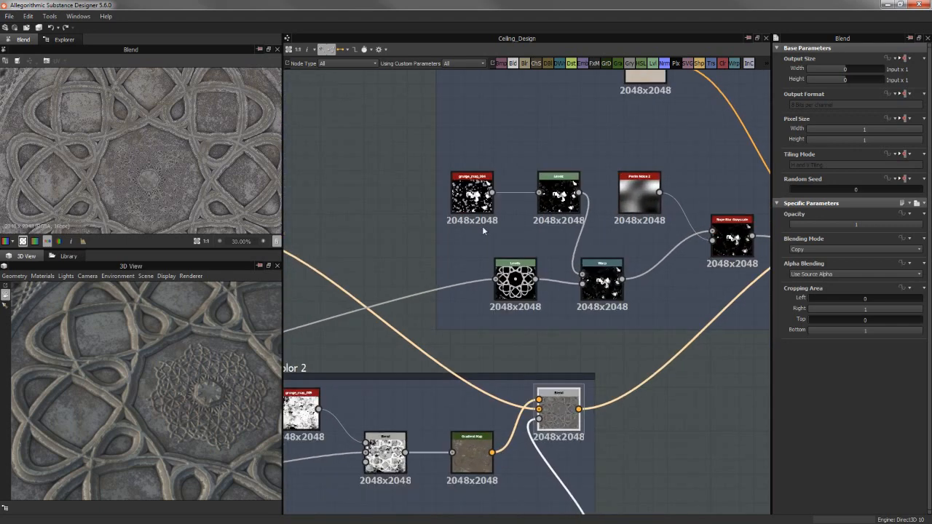
{"action": "double_click", "coordinate": [472, 193]}
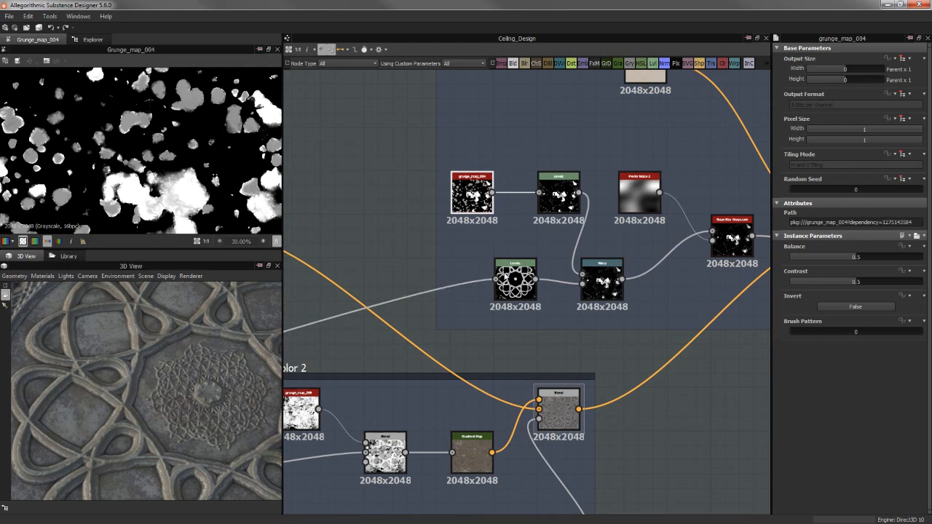
View the Levels node that isolates the raised pattern and trace its input back to the height frame
{"action": "double_click", "coordinate": [506, 277]}
{"action": "scroll", "coordinate": [397, 281], "scroll_direction": "down", "scroll_amount": 3}
{"action": "middle_click_drag", "start_coordinate": [392, 287], "coordinate": [768, 161]}
{"action": "middle_click_drag", "start_coordinate": [317, 308], "coordinate": [322, 305]}
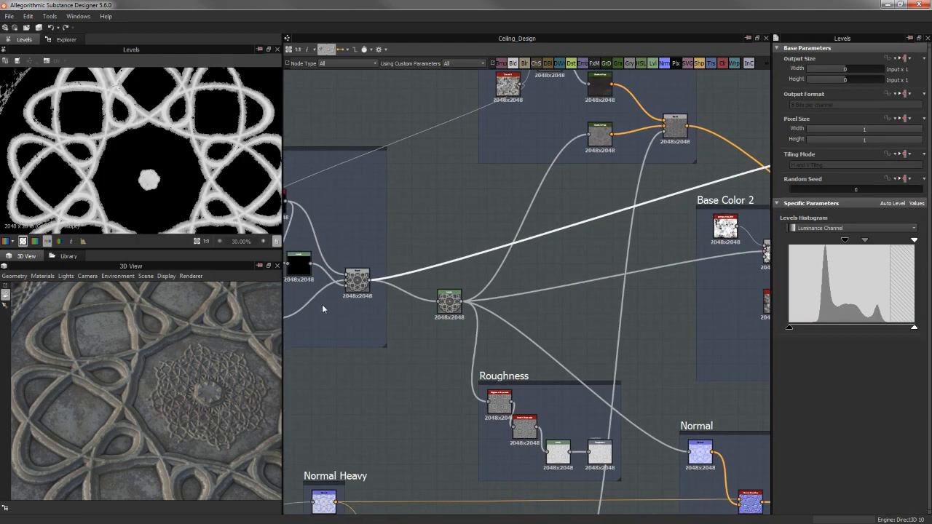
View the output of the Warp node that combines the grunge and pattern Levels nodes
{"action": "middle_click_drag", "start_coordinate": [529, 275], "coordinate": [152, 375]}
{"action": "scroll", "coordinate": [584, 207], "scroll_direction": "up", "scroll_amount": 4}
{"action": "middle_click_drag", "start_coordinate": [487, 272], "coordinate": [584, 288]}
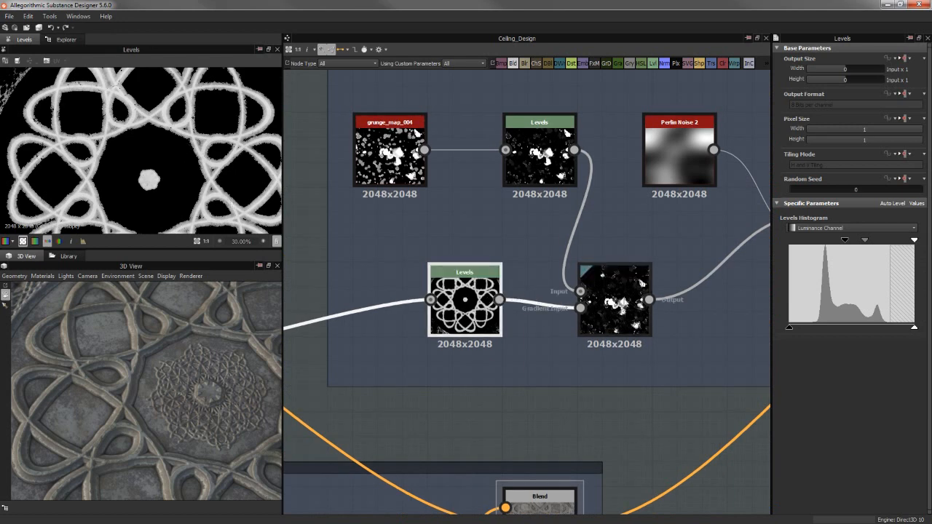
{"action": "double_click", "coordinate": [611, 299]}
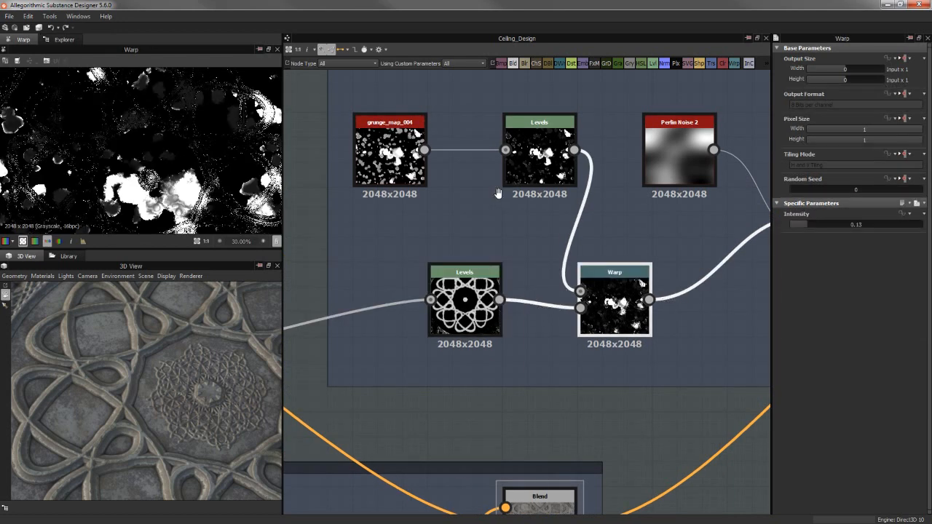
Compare the grunge_map_004 output with the output of the Levels node that darkens it
{"action": "middle_click_drag", "start_coordinate": [500, 194], "coordinate": [525, 259]}
{"action": "double_click", "coordinate": [411, 218]}
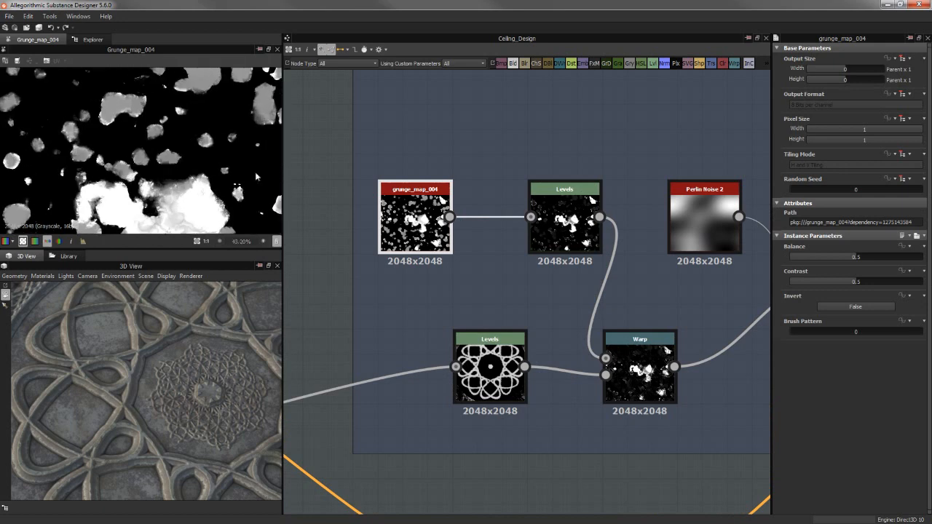
{"action": "double_click", "coordinate": [568, 218]}
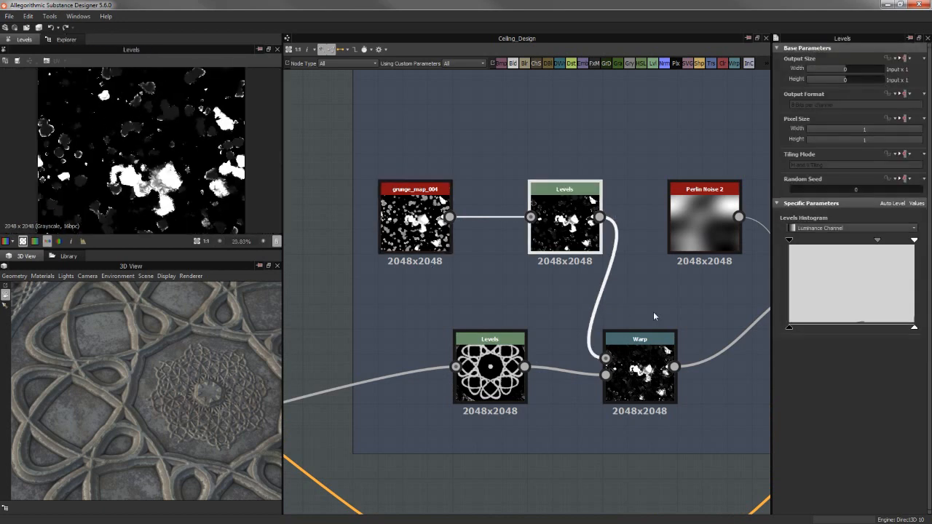
View the Warp output again, select the pattern Levels node driving it, and inspect the distorted edges up close
{"action": "middle_click_drag", "start_coordinate": [654, 315], "coordinate": [630, 289]}
{"action": "double_click", "coordinate": [619, 336]}
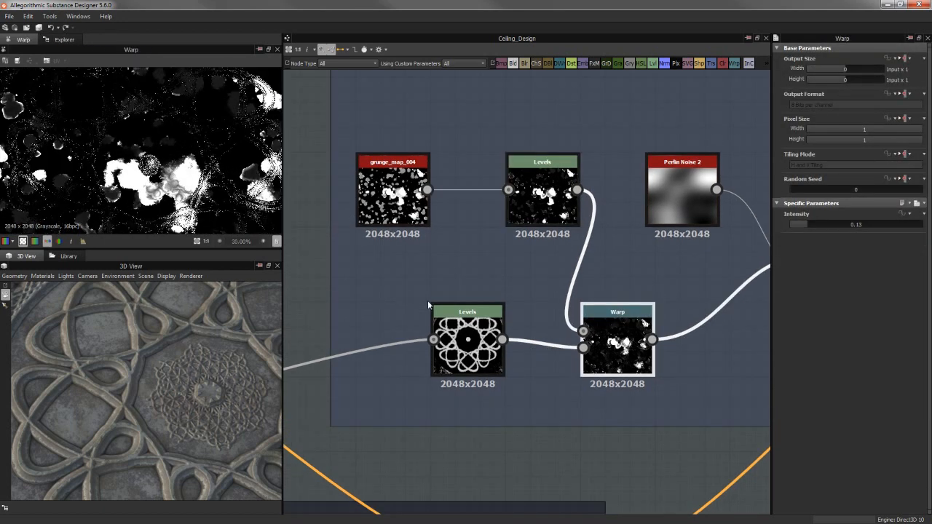
{"action": "mouse_move", "coordinate": [451, 327]}
{"action": "left_mouse_down"}
{"action": "mouse_move", "coordinate": [476, 339]}
{"action": "mouse_move", "coordinate": [452, 330]}
{"action": "left_mouse_up"}
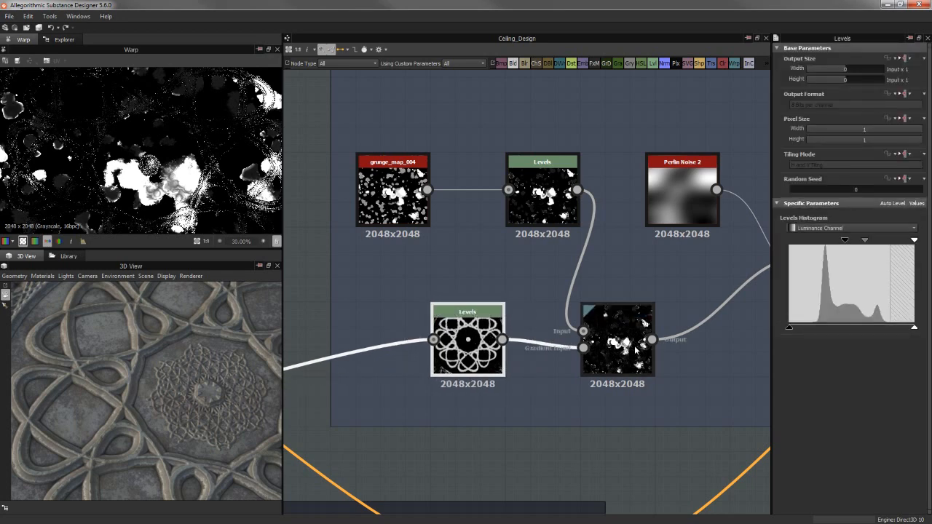
{"action": "scroll", "coordinate": [208, 165], "scroll_direction": "up", "scroll_amount": 4}
{"action": "middle_click_drag", "start_coordinate": [208, 166], "coordinate": [184, 116]}
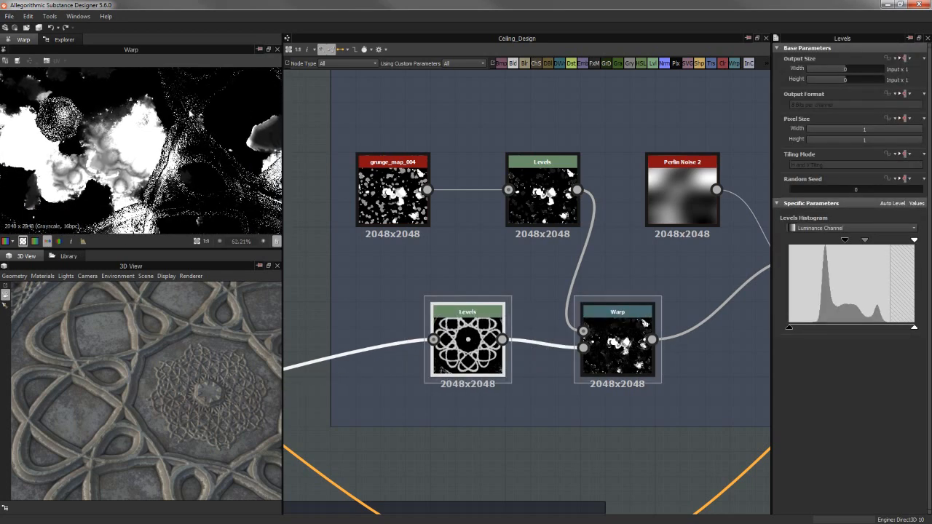
Inspect the distorted pattern edges across other areas of the Warp output
{"action": "middle_click_drag", "start_coordinate": [166, 86], "coordinate": [158, 126]}
{"action": "middle_click_drag", "start_coordinate": [134, 87], "coordinate": [173, 144]}
{"action": "mouse_move", "coordinate": [180, 79]}
{"action": "middle_mouse_down"}
{"action": "mouse_move", "coordinate": [202, 178]}
{"action": "mouse_move", "coordinate": [150, 118]}
{"action": "mouse_move", "coordinate": [107, 132]}
{"action": "middle_mouse_up"}
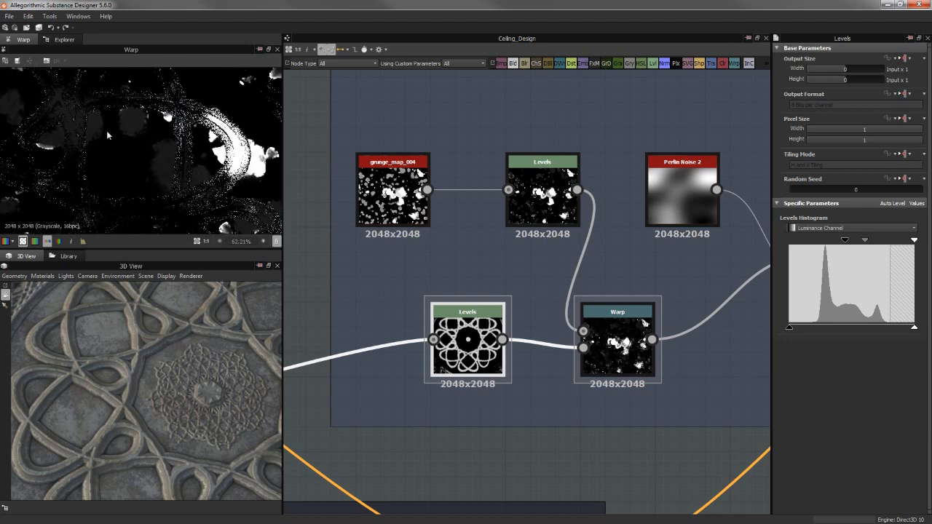
View the output of the Slope Blur Grayscale node fed by the Warp and Perlin Noise 2 nodes, inspecting its softened edges
{"action": "scroll", "coordinate": [245, 177], "scroll_direction": "down", "scroll_amount": 1}
{"action": "middle_click_drag", "start_coordinate": [641, 268], "coordinate": [371, 252]}
{"action": "double_click", "coordinate": [569, 255]}
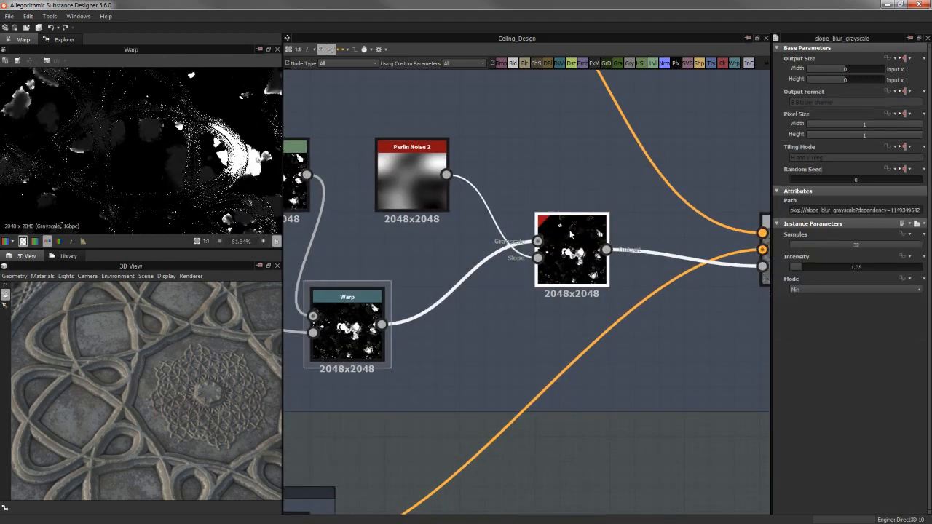
{"action": "middle_click_drag", "start_coordinate": [459, 144], "coordinate": [460, 181]}
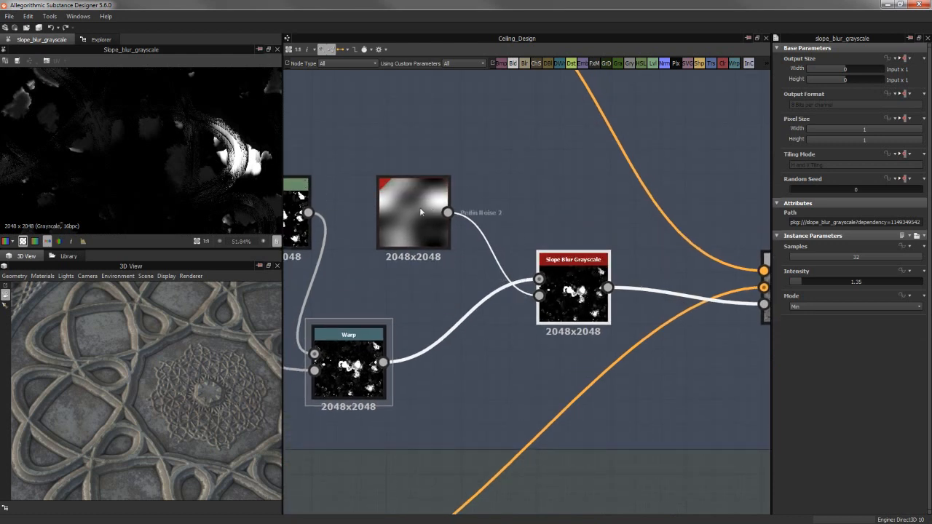
{"action": "scroll", "coordinate": [221, 136], "scroll_direction": "down", "scroll_amount": 3}
{"action": "scroll", "coordinate": [212, 158], "scroll_direction": "up", "scroll_amount": 3}
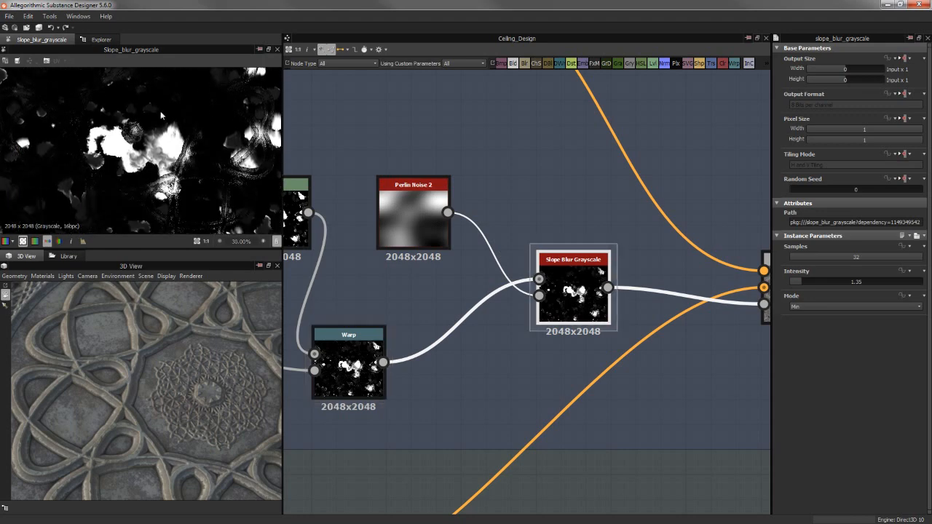
{"action": "middle_click_drag", "start_coordinate": [212, 130], "coordinate": [229, 149]}
{"action": "scroll", "coordinate": [185, 204], "scroll_direction": "up", "scroll_amount": 1}
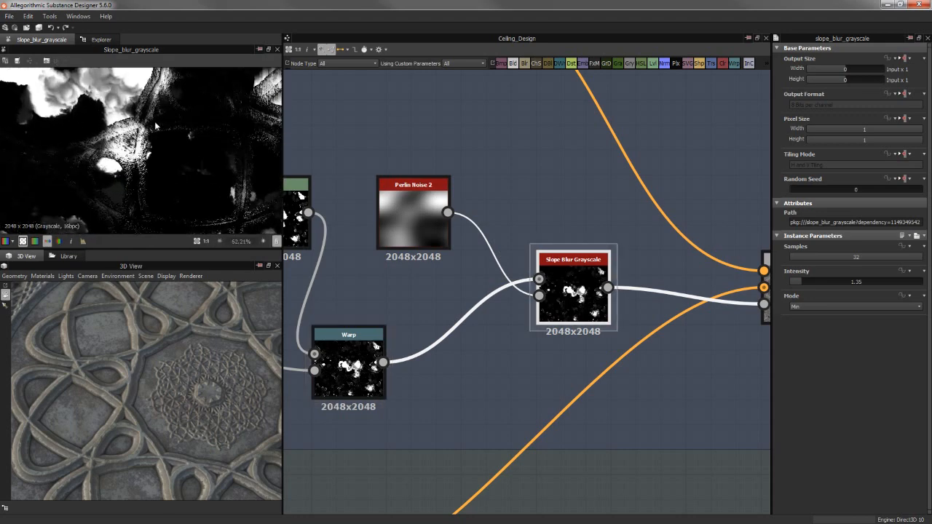
Check the parameters of the Warp node and the Slope Blur Grayscale node in the Base Color 3 frame
{"action": "scroll", "coordinate": [485, 247], "scroll_direction": "down", "scroll_amount": 5}
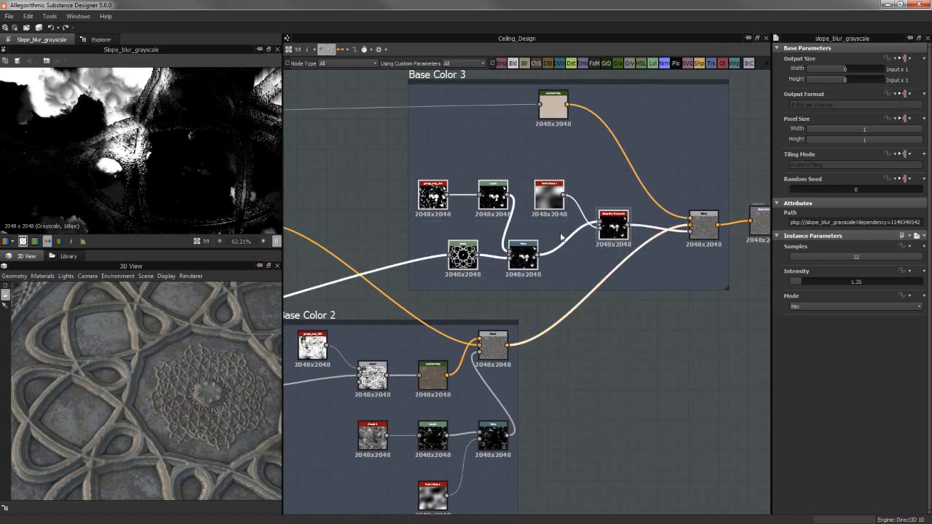
{"action": "left_click", "coordinate": [342, 183]}
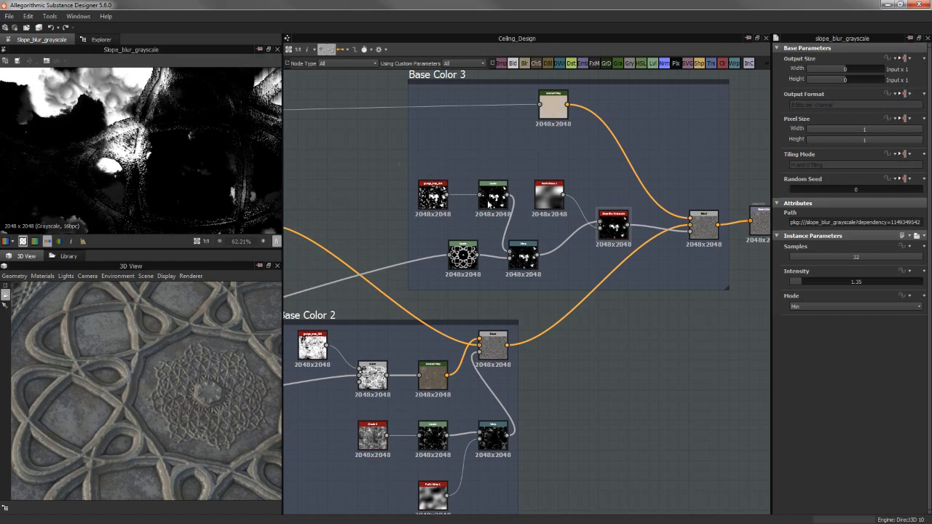
{"action": "left_click", "coordinate": [523, 257]}
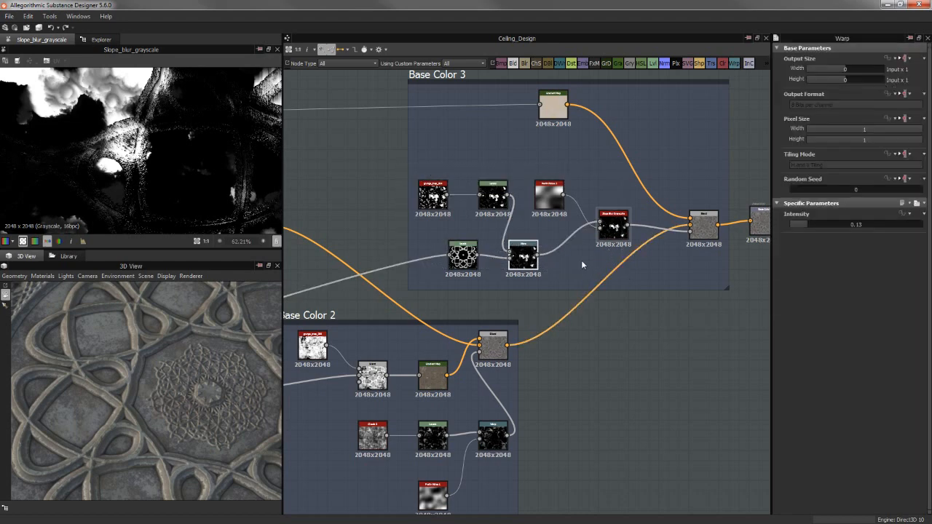
{"action": "scroll", "coordinate": [566, 254], "scroll_direction": "up", "scroll_amount": 4}
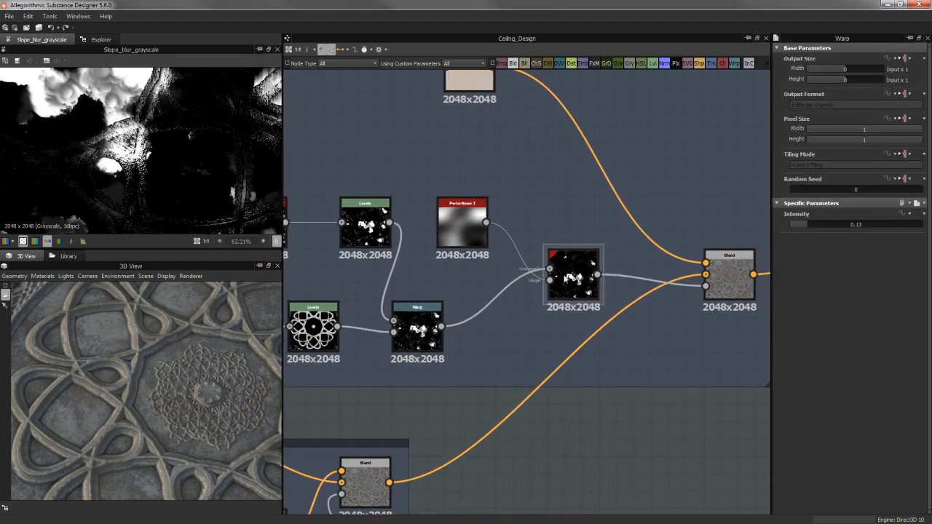
{"action": "left_click", "coordinate": [572, 280]}
{"action": "middle_click_drag", "start_coordinate": [506, 192], "coordinate": [507, 236]}
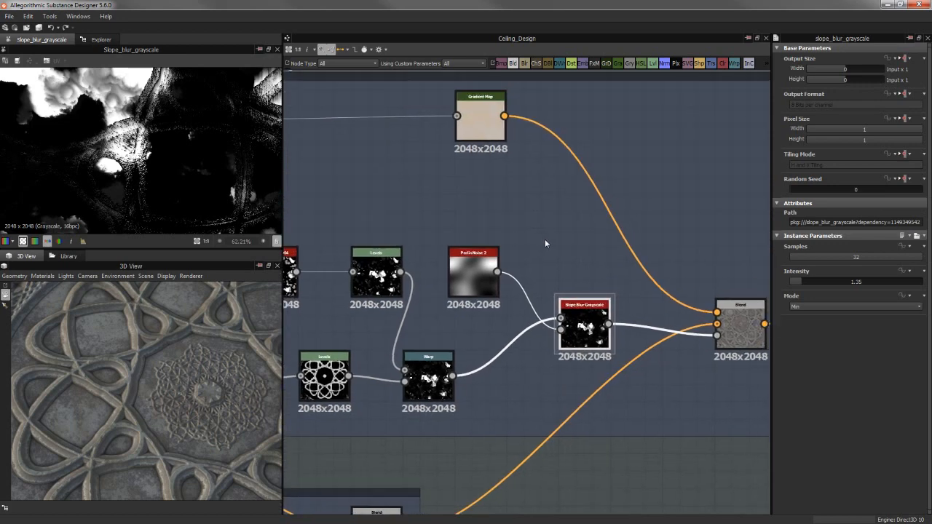
View the output of the Gradient Map node in the Base Color 3 frame
{"action": "scroll", "coordinate": [545, 240], "scroll_direction": "down", "scroll_amount": 2}
{"action": "middle_click_drag", "start_coordinate": [610, 224], "coordinate": [840, 215]}
{"action": "middle_click_drag", "start_coordinate": [751, 224], "coordinate": [857, 221]}
{"action": "mouse_move", "coordinate": [619, 221]}
{"action": "middle_mouse_down"}
{"action": "mouse_move", "coordinate": [812, 221]}
{"action": "mouse_move", "coordinate": [518, 244]}
{"action": "middle_mouse_up"}
{"action": "middle_click_drag", "start_coordinate": [764, 244], "coordinate": [492, 268]}
{"action": "double_click", "coordinate": [530, 188]}
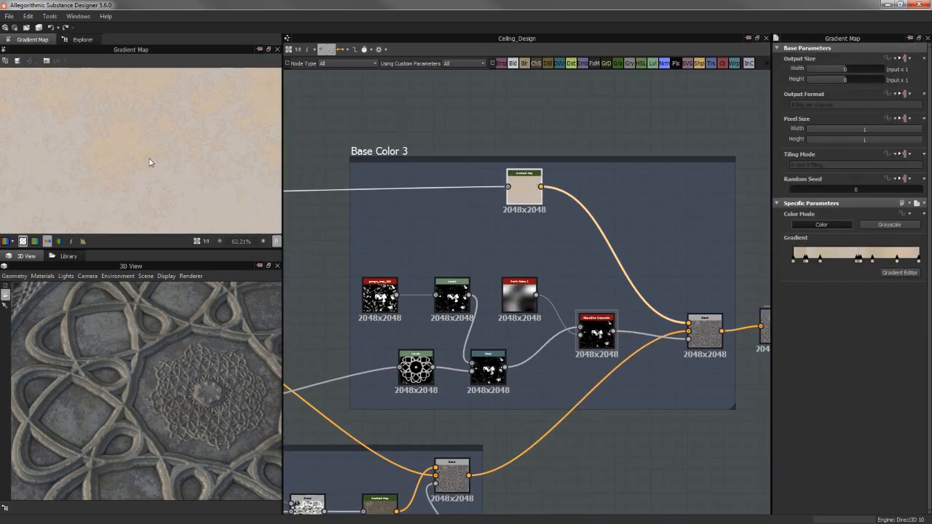
Trace the Gradient Map's input connection back toward the Base Color 1 frame
{"action": "scroll", "coordinate": [149, 159], "scroll_direction": "down", "scroll_amount": 3}
{"action": "middle_click_drag", "start_coordinate": [558, 181], "coordinate": [762, 180]}
{"action": "middle_click_drag", "start_coordinate": [451, 199], "coordinate": [751, 193]}
{"action": "middle_click_drag", "start_coordinate": [748, 227], "coordinate": [432, 226]}
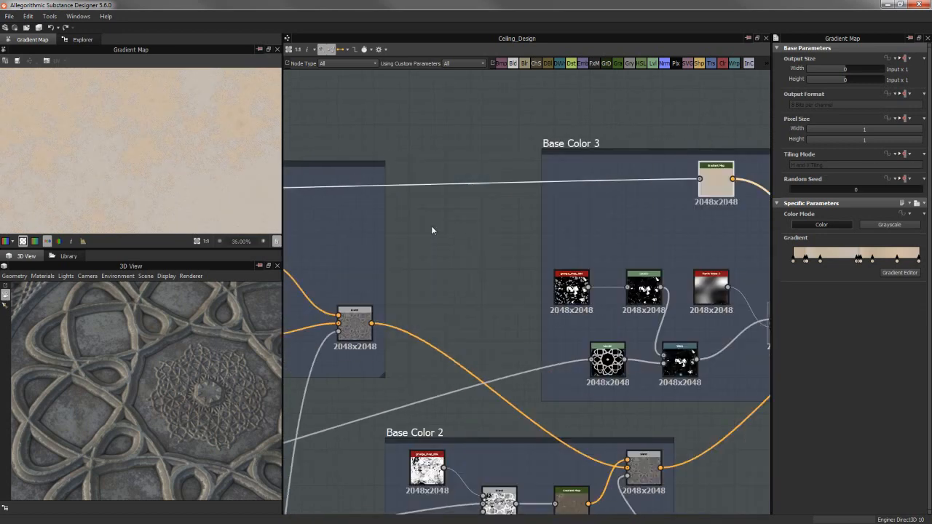
View the output of the final Blend node that feeds the Base Color output
{"action": "middle_click_drag", "start_coordinate": [760, 262], "coordinate": [382, 214]}
{"action": "scroll", "coordinate": [512, 227], "scroll_direction": "up", "scroll_amount": 2}
{"action": "middle_click_drag", "start_coordinate": [552, 224], "coordinate": [576, 189]}
{"action": "double_click", "coordinate": [545, 259]}
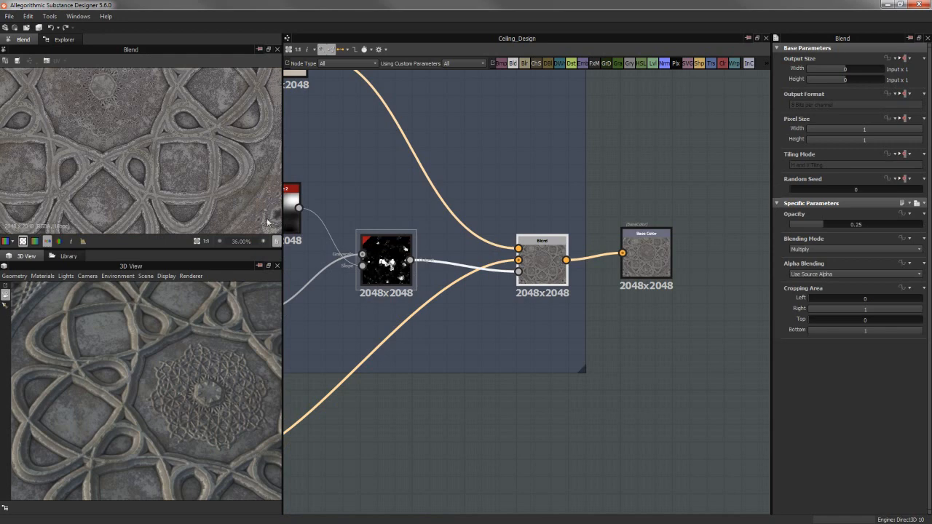
Compare the Slope Blur Grayscale mask with the output of the final Blend node it masks
{"action": "scroll", "coordinate": [122, 145], "scroll_direction": "down", "scroll_amount": 2}
{"action": "middle_click_drag", "start_coordinate": [498, 229], "coordinate": [547, 213]}
{"action": "double_click", "coordinate": [434, 247]}
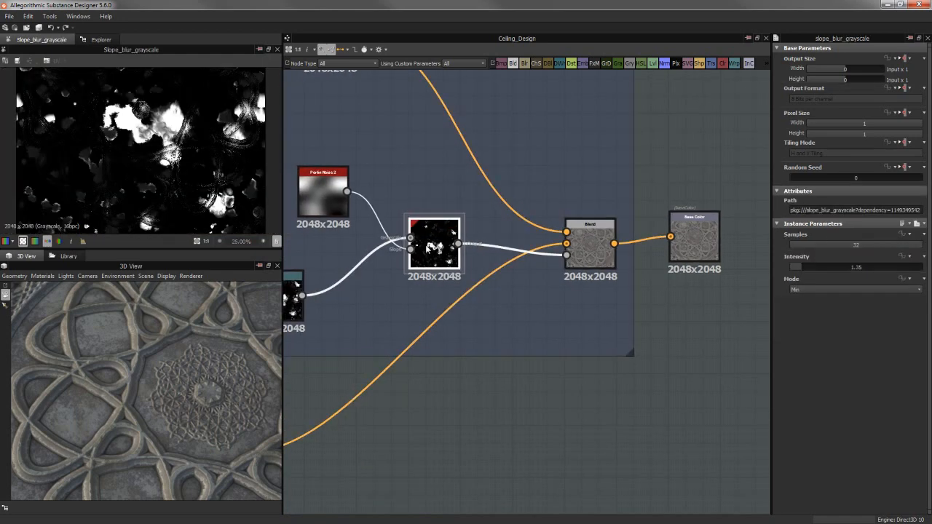
{"action": "double_click", "coordinate": [590, 246]}
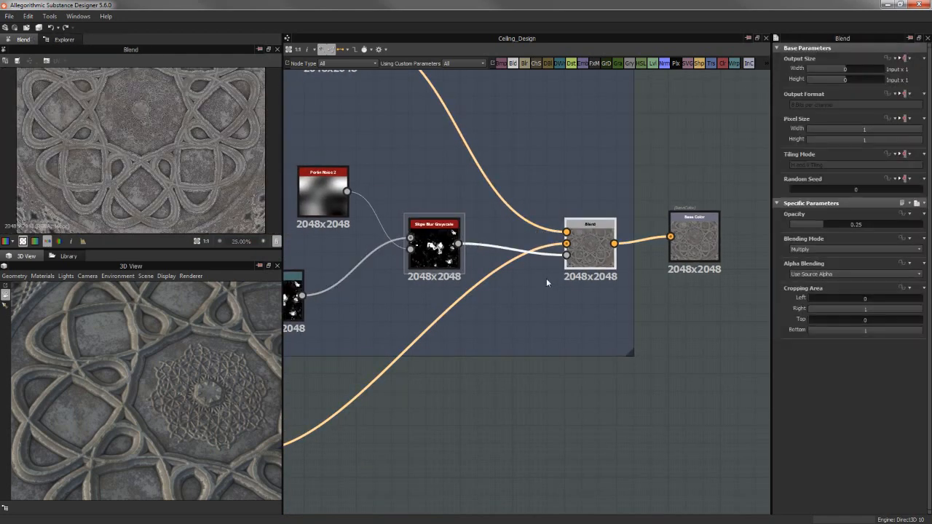
{"action": "middle_click_drag", "start_coordinate": [546, 270], "coordinate": [559, 255]}
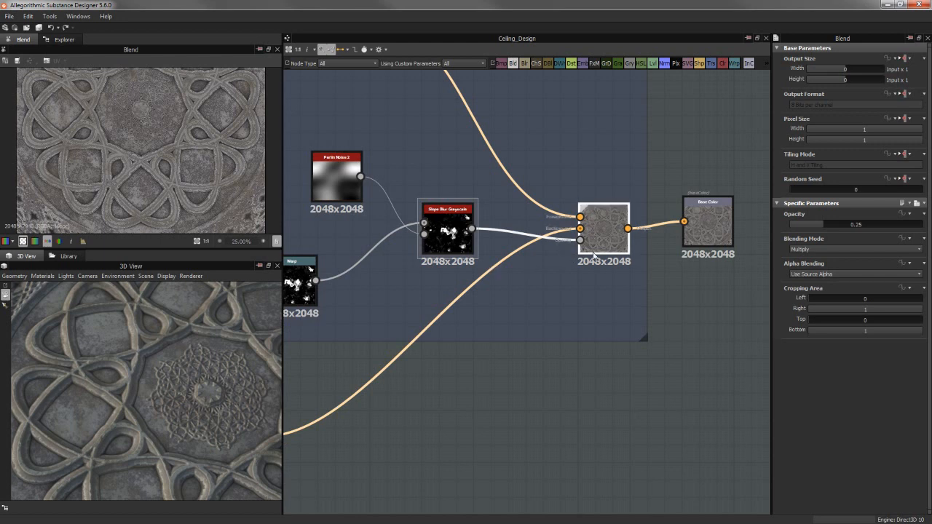
{"action": "scroll", "coordinate": [632, 177], "scroll_direction": "down", "scroll_amount": 1}
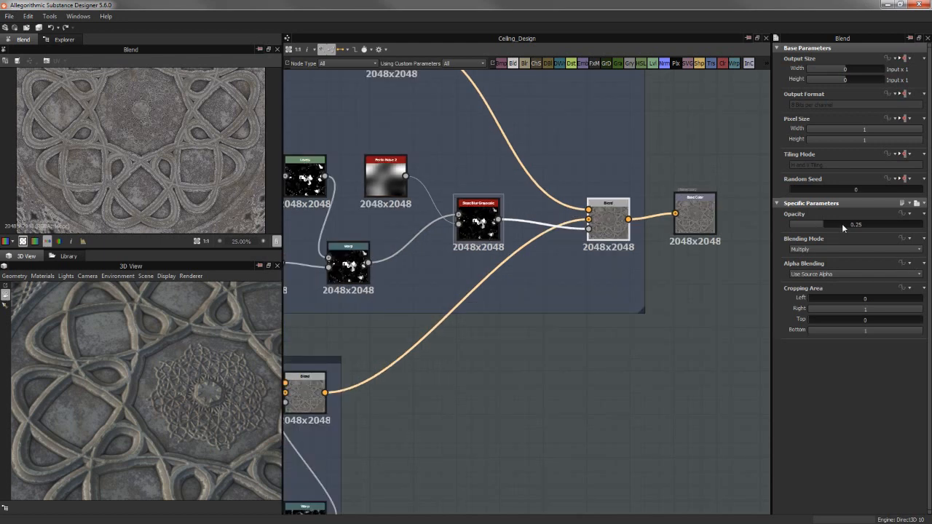
Try an opacity of 0.89 on the final Blend node and inspect the stains on the 3D model
{"action": "left_click_drag", "start_coordinate": [842, 228], "coordinate": [906, 226]}
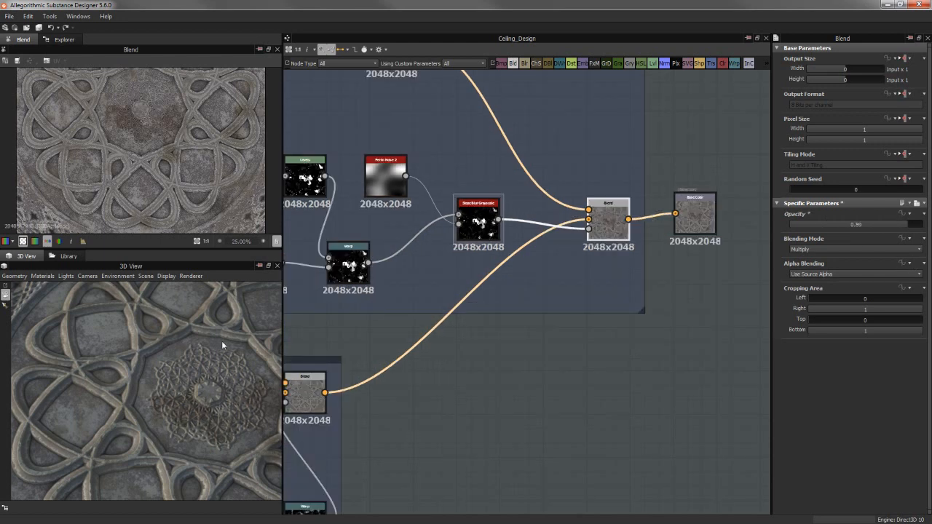
{"action": "left_click_drag", "start_coordinate": [223, 345], "coordinate": [216, 403]}
{"action": "scroll", "coordinate": [215, 402], "scroll_direction": "down", "scroll_amount": 2}
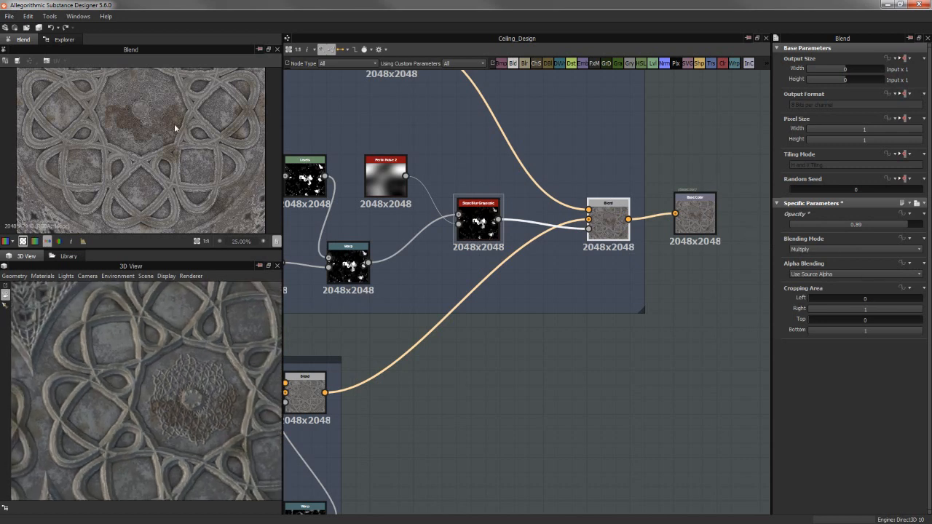
Try the Min (Darken), Max (Lighten) and Add (Linear Dodge) blending modes on the final Blend node, and return it to Multiply
{"action": "left_click", "coordinate": [822, 249]}
{"action": "left_click", "coordinate": [817, 295]}
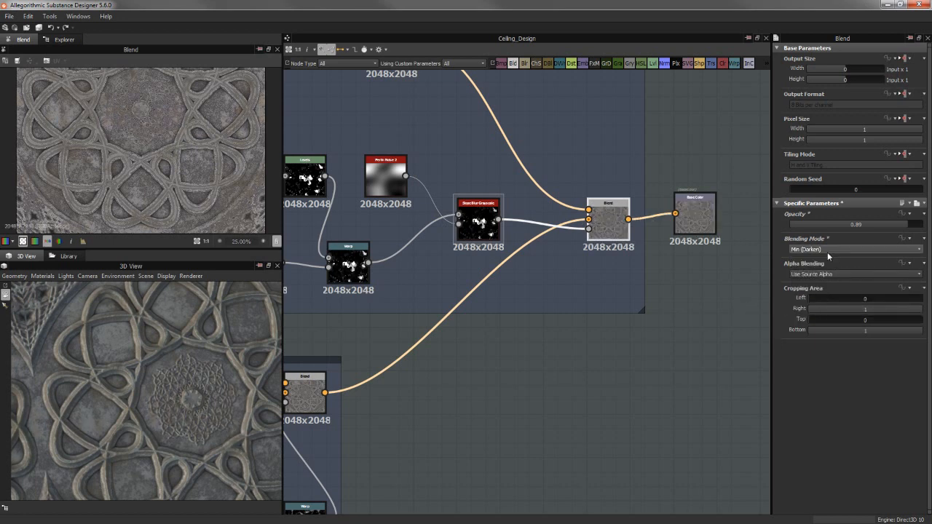
{"action": "left_click", "coordinate": [828, 250]}
{"action": "left_click", "coordinate": [822, 287]}
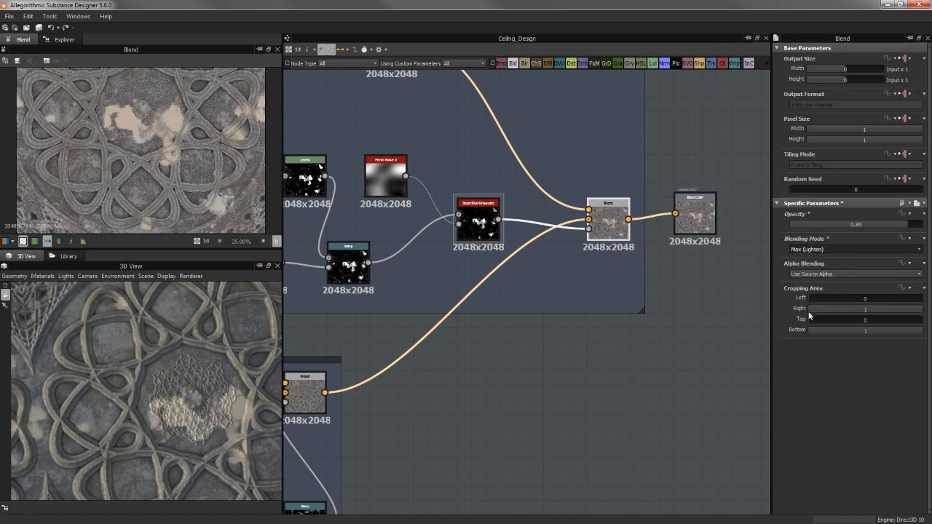
{"action": "left_click", "coordinate": [831, 250]}
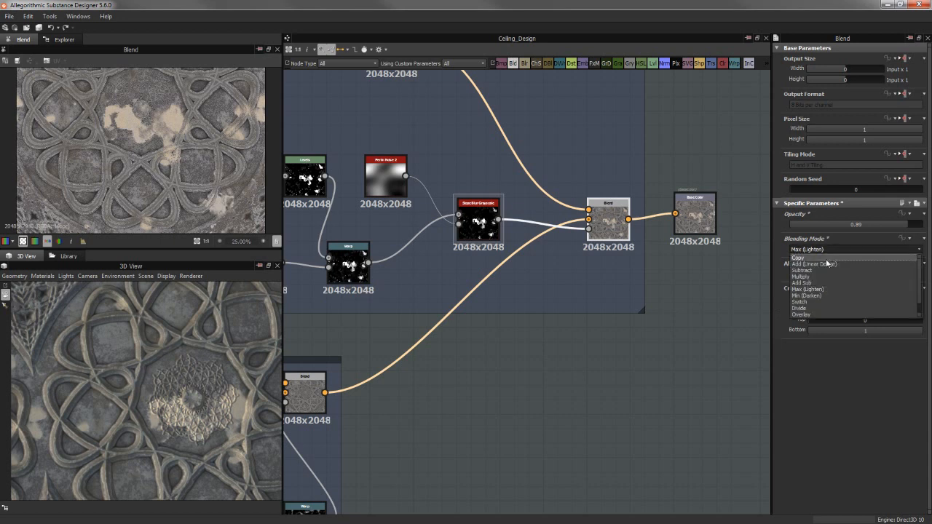
{"action": "left_click", "coordinate": [825, 264]}
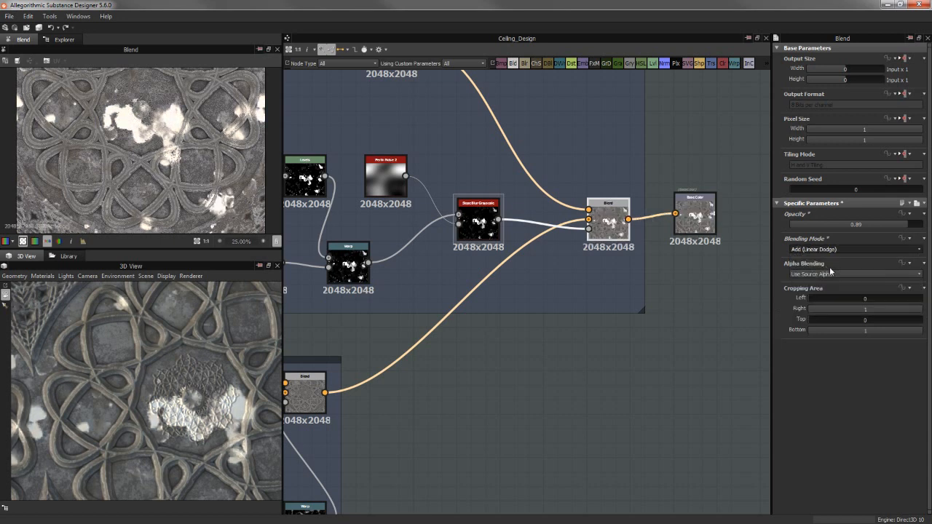
{"action": "left_click", "coordinate": [830, 250]}
{"action": "left_click", "coordinate": [821, 277]}
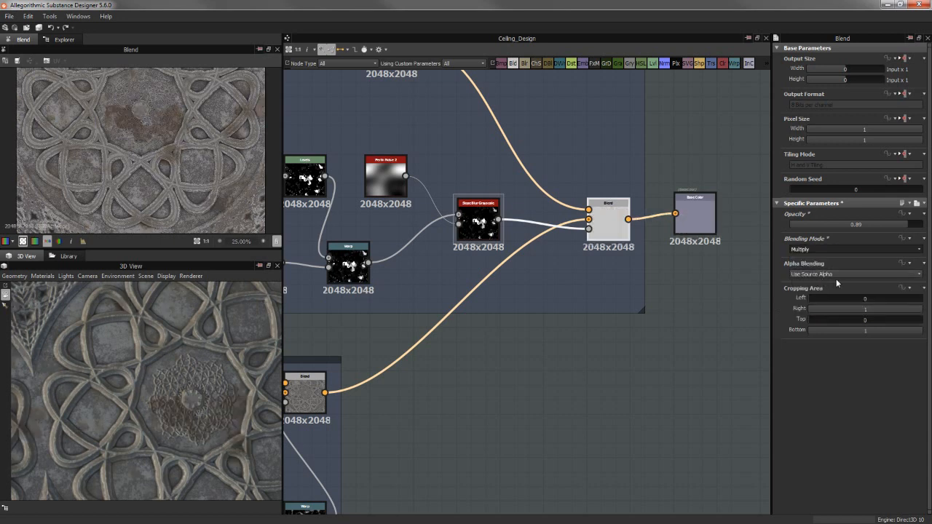
Set the final Blend node's opacity to 0.52 and select the Base Color output node
{"action": "mouse_move", "coordinate": [855, 227]}
{"action": "left_mouse_down"}
{"action": "mouse_move", "coordinate": [834, 223]}
{"action": "mouse_move", "coordinate": [859, 224]}
{"action": "left_mouse_up"}
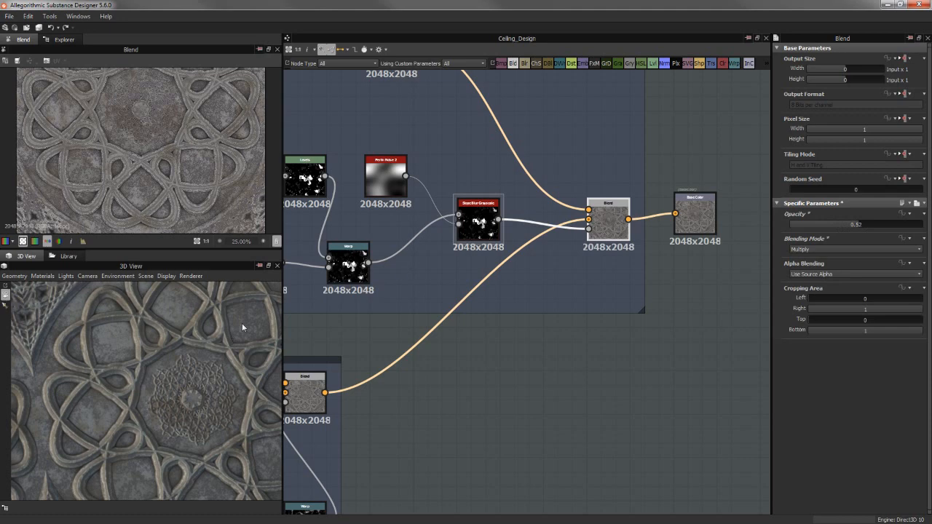
{"action": "left_click", "coordinate": [695, 215]}
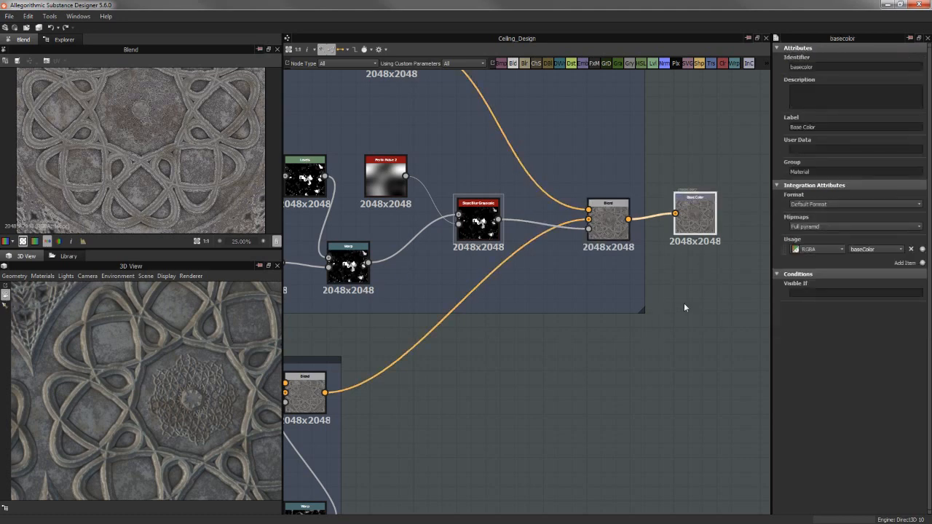
Review the overall graph from the Base Color frames back to the Base frame and its connections to the Design frames
{"action": "scroll", "coordinate": [663, 314], "scroll_direction": "down", "scroll_amount": 4}
{"action": "middle_click_drag", "start_coordinate": [526, 417], "coordinate": [719, 330]}
{"action": "scroll", "coordinate": [559, 313], "scroll_direction": "down", "scroll_amount": 3}
{"action": "scroll", "coordinate": [512, 382], "scroll_direction": "up", "scroll_amount": 2}
{"action": "scroll", "coordinate": [659, 323], "scroll_direction": "down", "scroll_amount": 2}
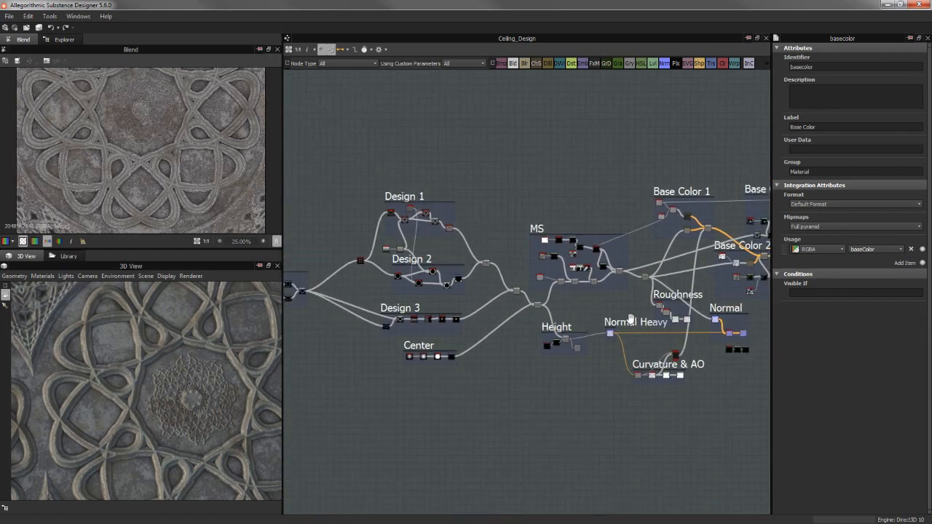
{"action": "middle_click_drag", "start_coordinate": [632, 319], "coordinate": [593, 307]}
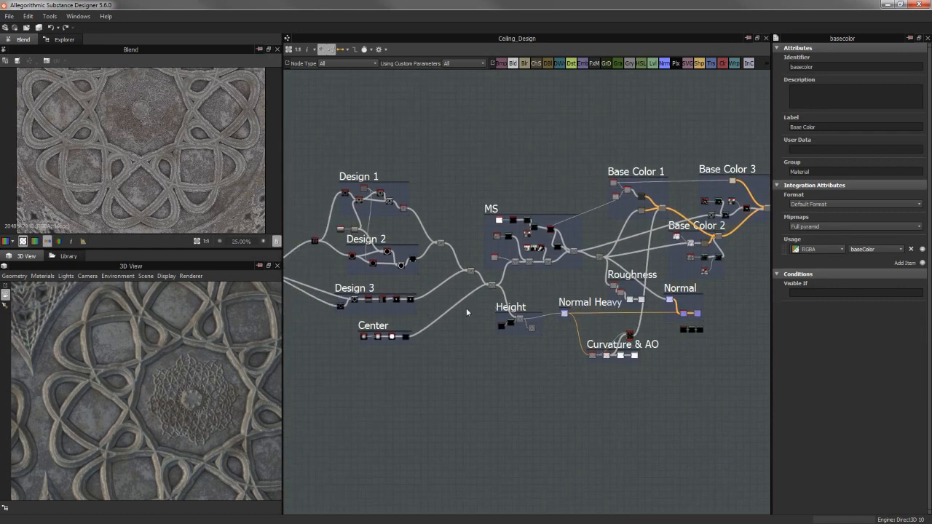
{"action": "middle_click_drag", "start_coordinate": [466, 308], "coordinate": [640, 283]}
{"action": "scroll", "coordinate": [568, 306], "scroll_direction": "up", "scroll_amount": 6}
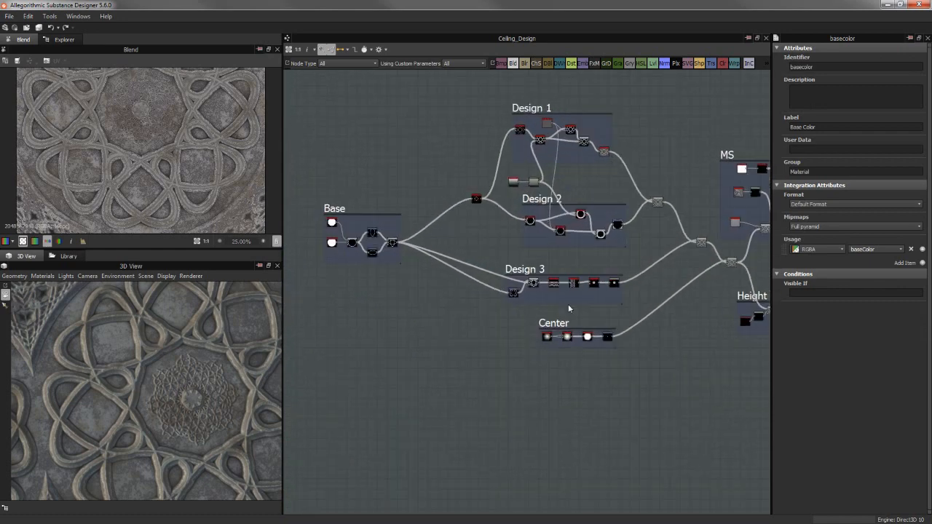
{"action": "middle_click_drag", "start_coordinate": [410, 257], "coordinate": [559, 301]}
{"action": "scroll", "coordinate": [491, 286], "scroll_direction": "up", "scroll_amount": 1}
{"action": "middle_click_drag", "start_coordinate": [462, 300], "coordinate": [471, 427]}
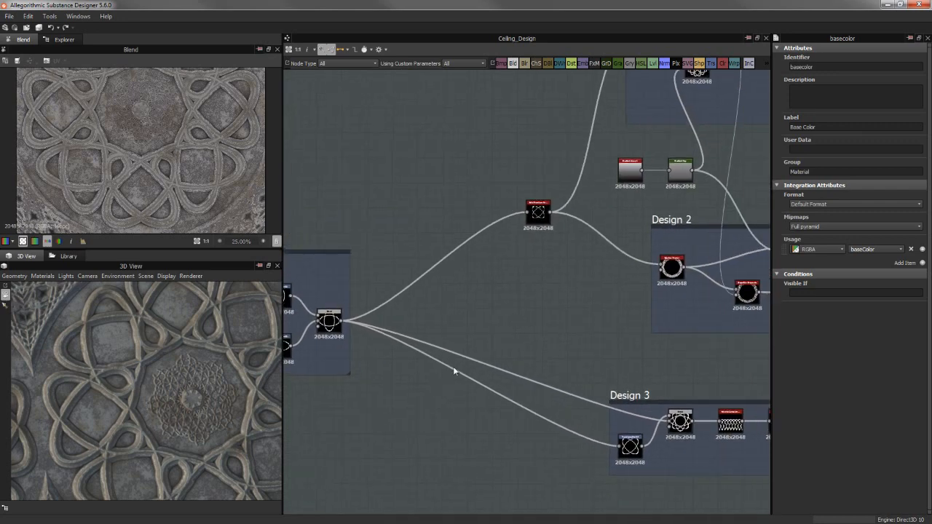
Examine how the Base frame's shape feeds the Design 1 and Design 2 frames, looking closely at Design 1's first nodes
{"action": "scroll", "coordinate": [453, 367], "scroll_direction": "down", "scroll_amount": 2}
{"action": "middle_click_drag", "start_coordinate": [540, 352], "coordinate": [504, 332]}
{"action": "middle_click_drag", "start_coordinate": [423, 349], "coordinate": [387, 398]}
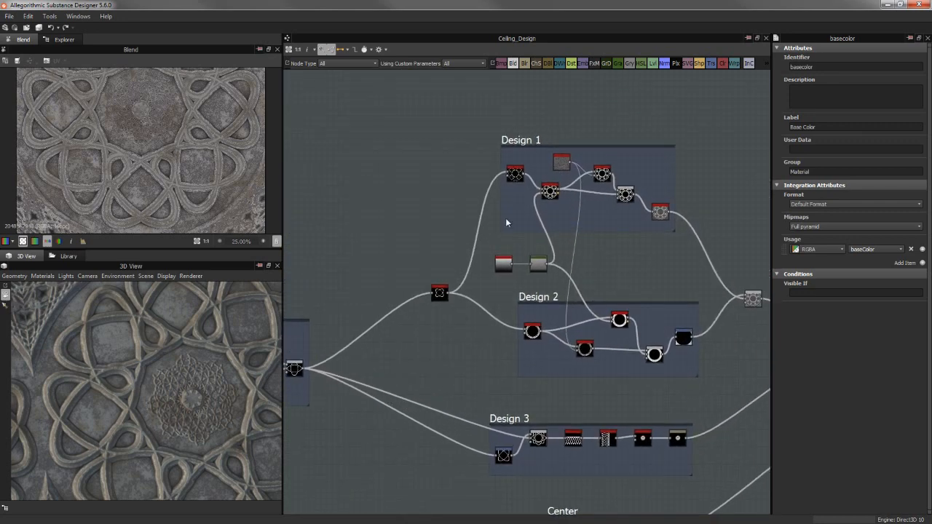
{"action": "scroll", "coordinate": [440, 289], "scroll_direction": "up", "scroll_amount": 3}
{"action": "middle_click_drag", "start_coordinate": [554, 113], "coordinate": [535, 205]}
{"action": "scroll", "coordinate": [537, 208], "scroll_direction": "up", "scroll_amount": 5}
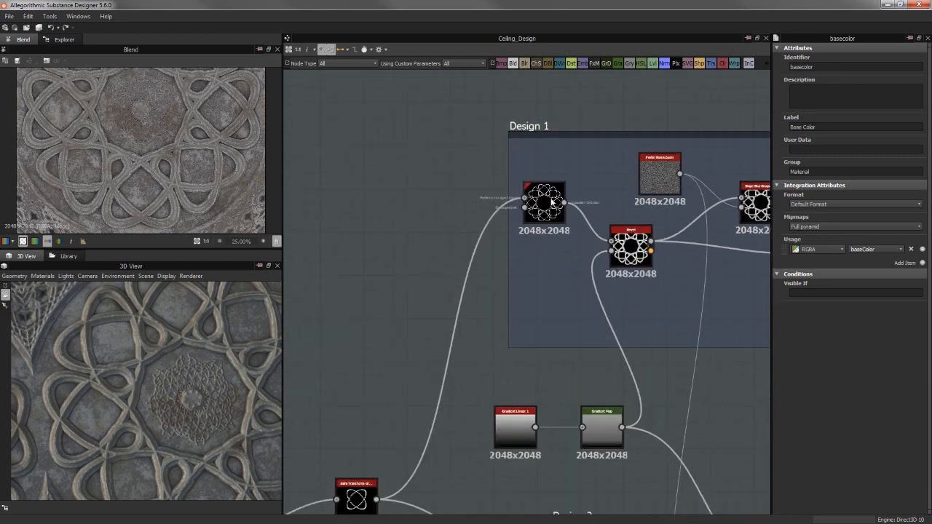
{"action": "scroll", "coordinate": [491, 291], "scroll_direction": "down", "scroll_amount": 4}
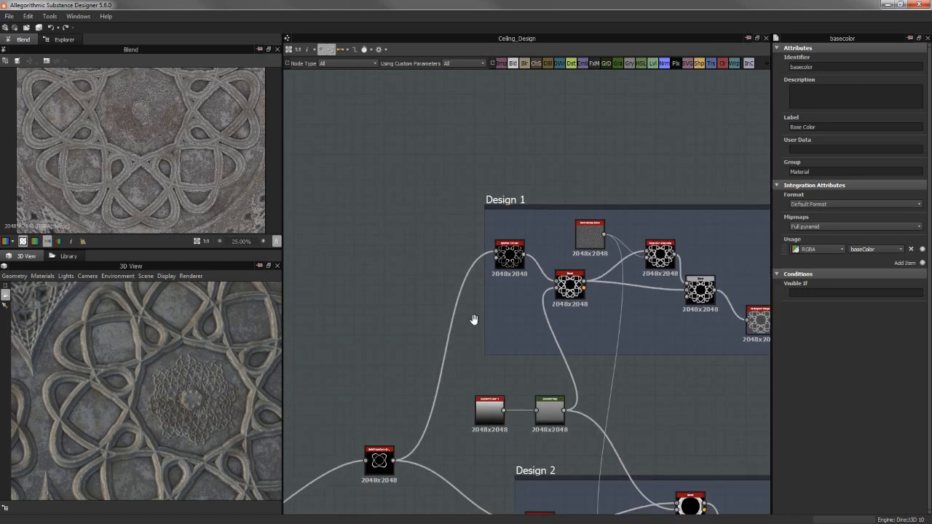
{"action": "middle_click_drag", "start_coordinate": [474, 318], "coordinate": [533, 209]}
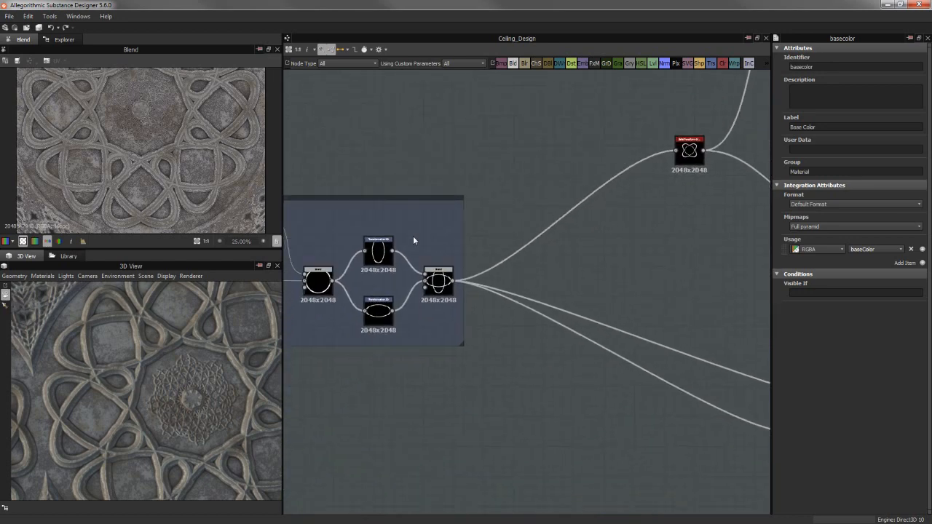
{"action": "middle_click_drag", "start_coordinate": [639, 225], "coordinate": [492, 302]}
{"action": "middle_click_drag", "start_coordinate": [293, 341], "coordinate": [317, 388]}
{"action": "middle_click_drag", "start_coordinate": [671, 105], "coordinate": [524, 201]}
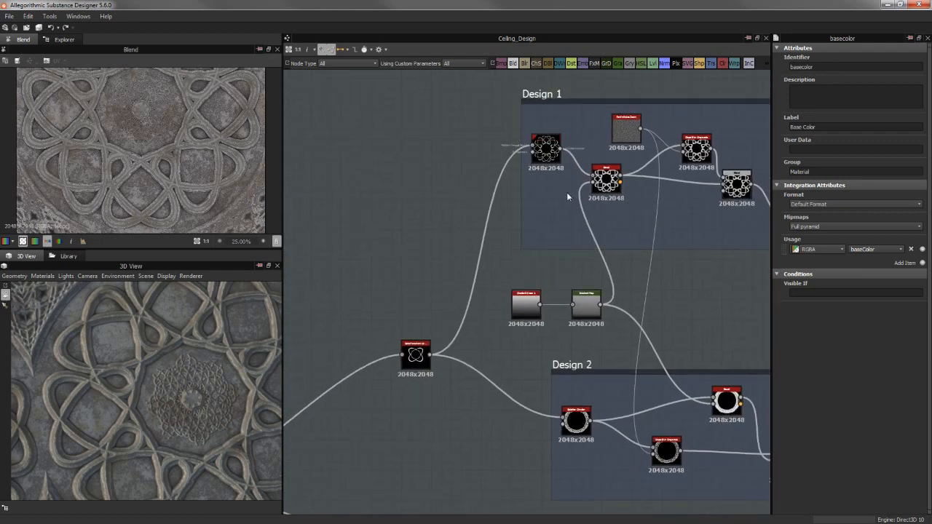
Preview the interlaced Blend node and the Polar to Cartesian Grayscale node in the Design 3 frame
{"action": "middle_click_drag", "start_coordinate": [541, 244], "coordinate": [428, 231]}
{"action": "middle_click_drag", "start_coordinate": [706, 217], "coordinate": [769, 71]}
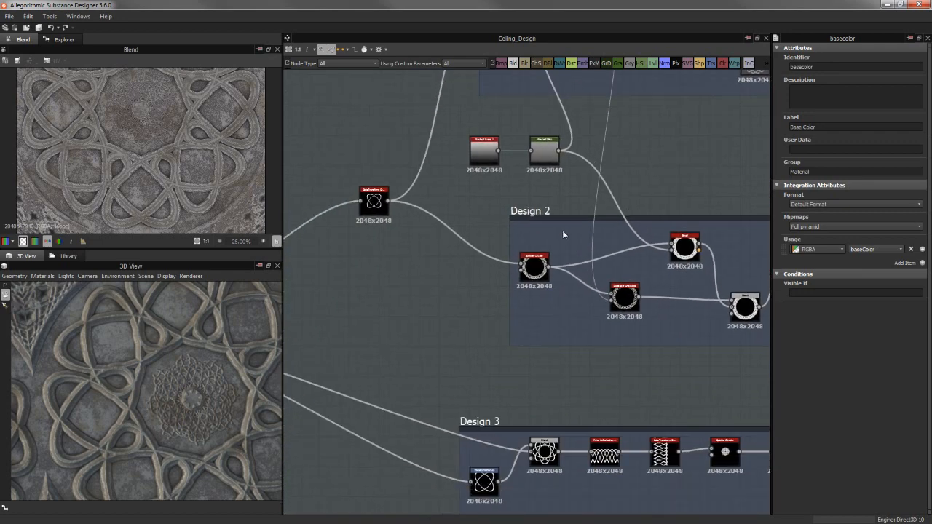
{"action": "scroll", "coordinate": [525, 230], "scroll_direction": "up", "scroll_amount": 3}
{"action": "middle_click_drag", "start_coordinate": [523, 230], "coordinate": [599, 86]}
{"action": "scroll", "coordinate": [601, 87], "scroll_direction": "down", "scroll_amount": 3}
{"action": "middle_click_drag", "start_coordinate": [552, 307], "coordinate": [335, 295]}
{"action": "scroll", "coordinate": [545, 216], "scroll_direction": "up", "scroll_amount": 3}
{"action": "scroll", "coordinate": [581, 275], "scroll_direction": "up", "scroll_amount": 2}
{"action": "scroll", "coordinate": [582, 276], "scroll_direction": "up", "scroll_amount": 1}
{"action": "left_click", "coordinate": [545, 283]}
{"action": "middle_click_drag", "start_coordinate": [614, 139], "coordinate": [703, 124]}
{"action": "double_click", "coordinate": [446, 275]}
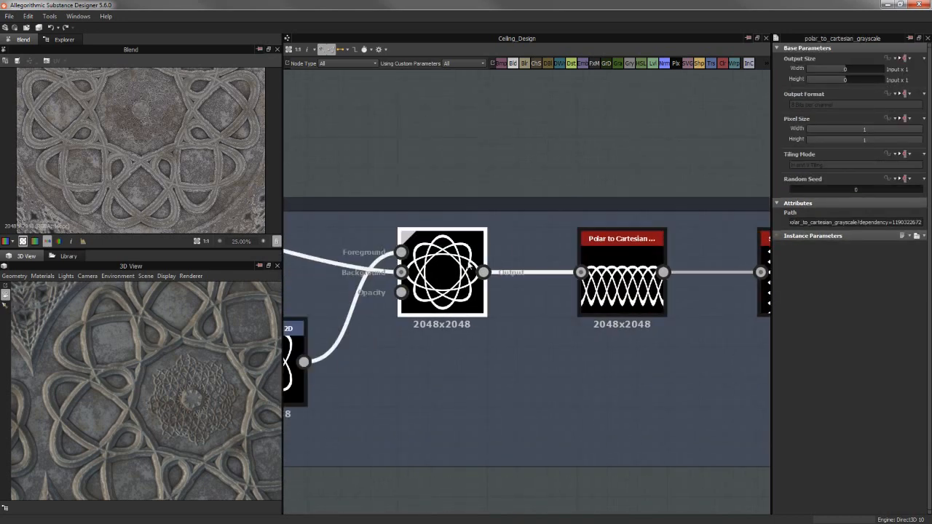
{"action": "double_click", "coordinate": [642, 271]}
Preview the Splatter Circular node in the Design 3 frame and inspect its pattern up close
{"action": "scroll", "coordinate": [551, 258], "scroll_direction": "down", "scroll_amount": 2}
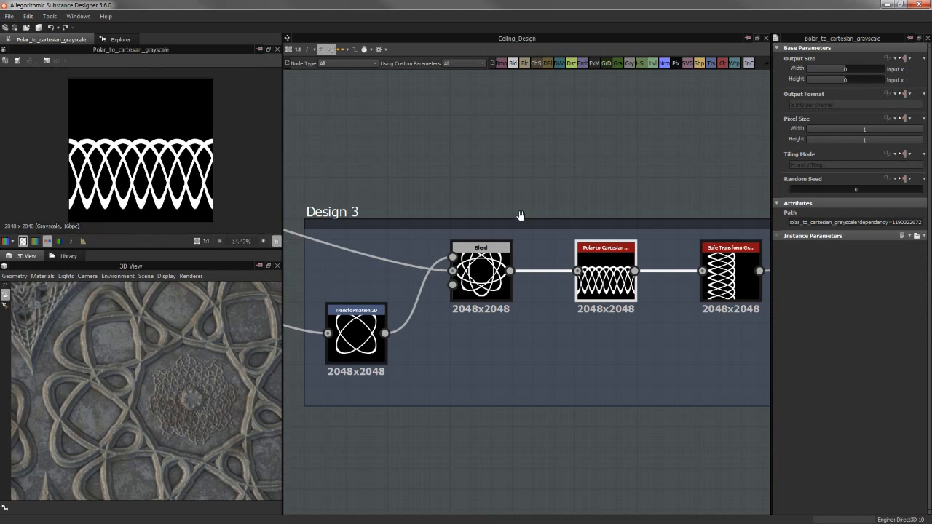
{"action": "scroll", "coordinate": [520, 214], "scroll_direction": "down", "scroll_amount": 1}
{"action": "scroll", "coordinate": [482, 214], "scroll_direction": "down", "scroll_amount": 2}
{"action": "middle_click_drag", "start_coordinate": [608, 232], "coordinate": [545, 223]}
{"action": "double_click", "coordinate": [535, 230]}
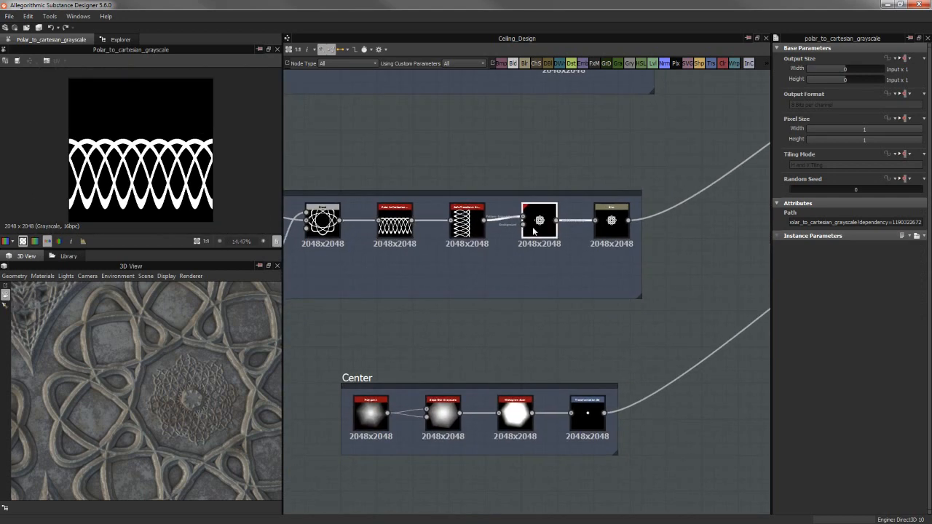
{"action": "scroll", "coordinate": [143, 168], "scroll_direction": "up", "scroll_amount": 6}
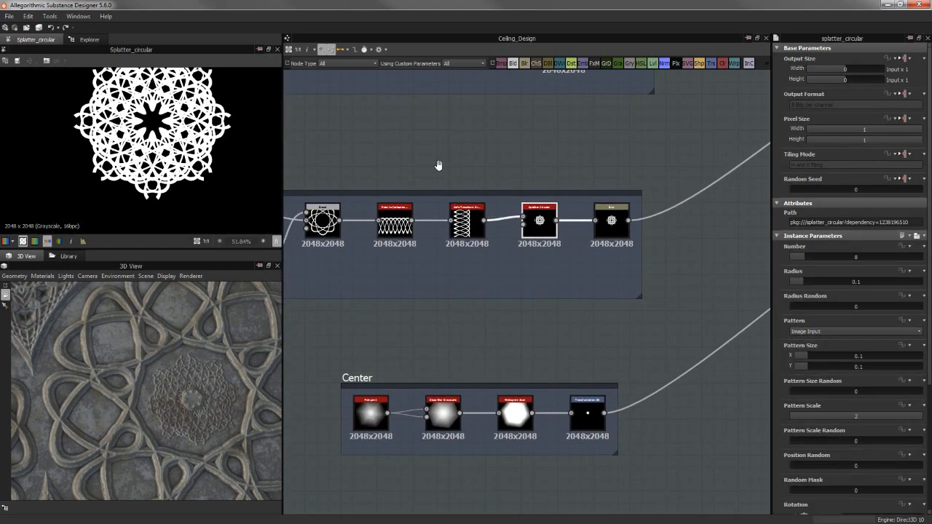
{"action": "middle_click_drag", "start_coordinate": [417, 187], "coordinate": [469, 215]}
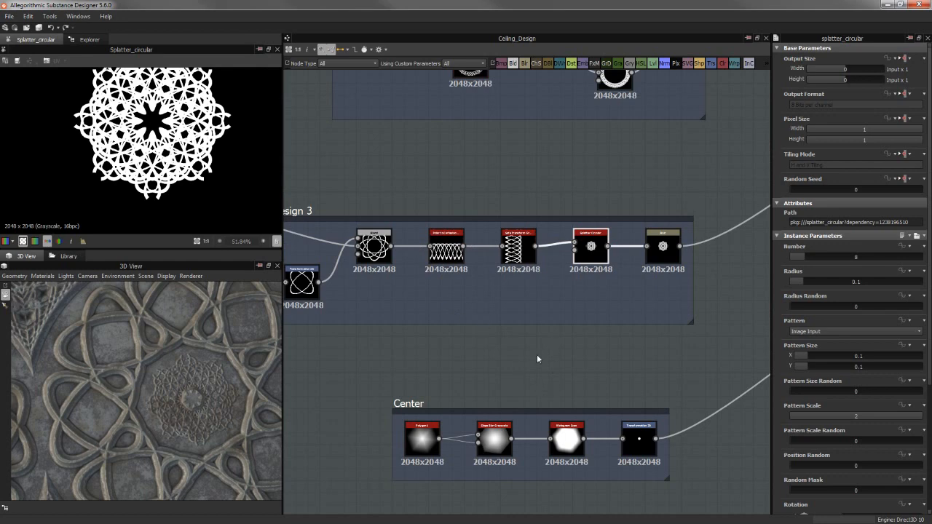
Review how the Design and Center frames merge and feed the MS, Height, Normal and Base Color frames across the graph
{"action": "scroll", "coordinate": [533, 357], "scroll_direction": "down", "scroll_amount": 4}
{"action": "middle_click_drag", "start_coordinate": [580, 363], "coordinate": [461, 357]}
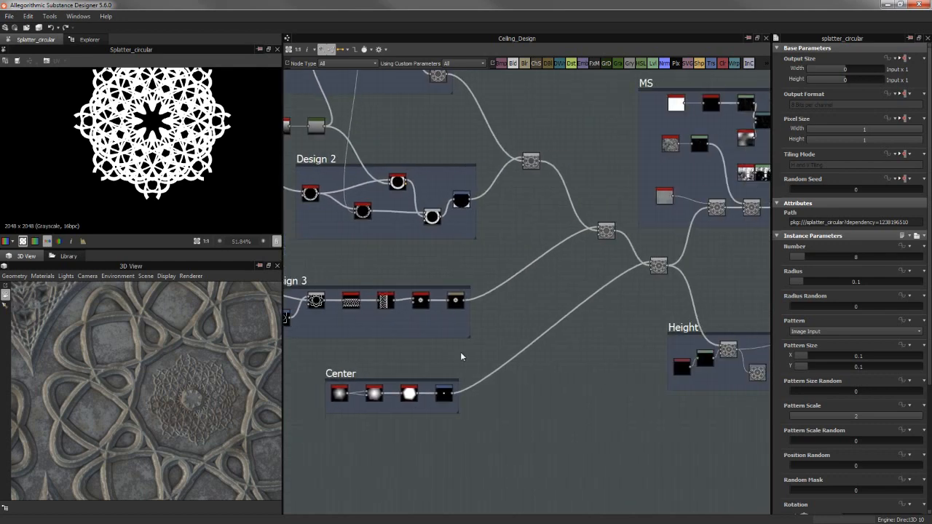
{"action": "middle_click_drag", "start_coordinate": [639, 310], "coordinate": [511, 316]}
{"action": "scroll", "coordinate": [530, 303], "scroll_direction": "down", "scroll_amount": 5}
{"action": "middle_click_drag", "start_coordinate": [646, 285], "coordinate": [519, 259]}
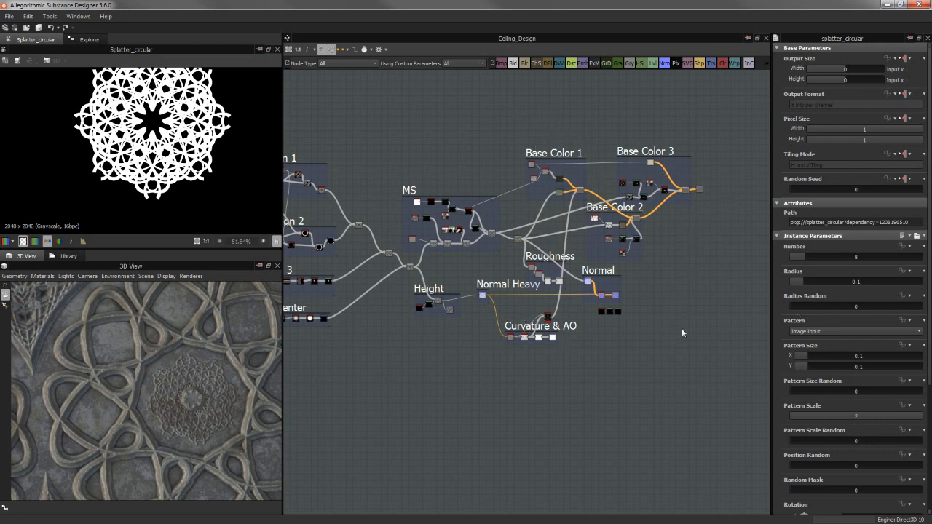
{"action": "middle_click_drag", "start_coordinate": [682, 333], "coordinate": [743, 269]}
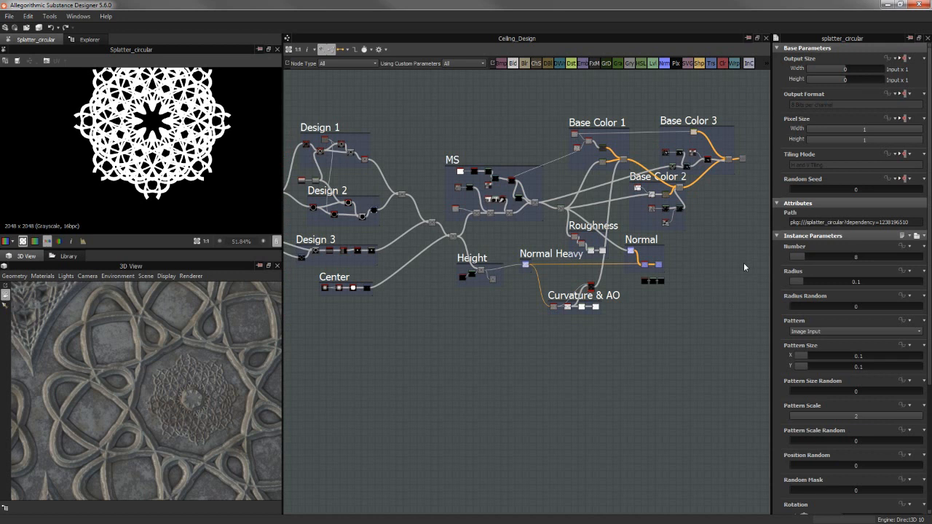